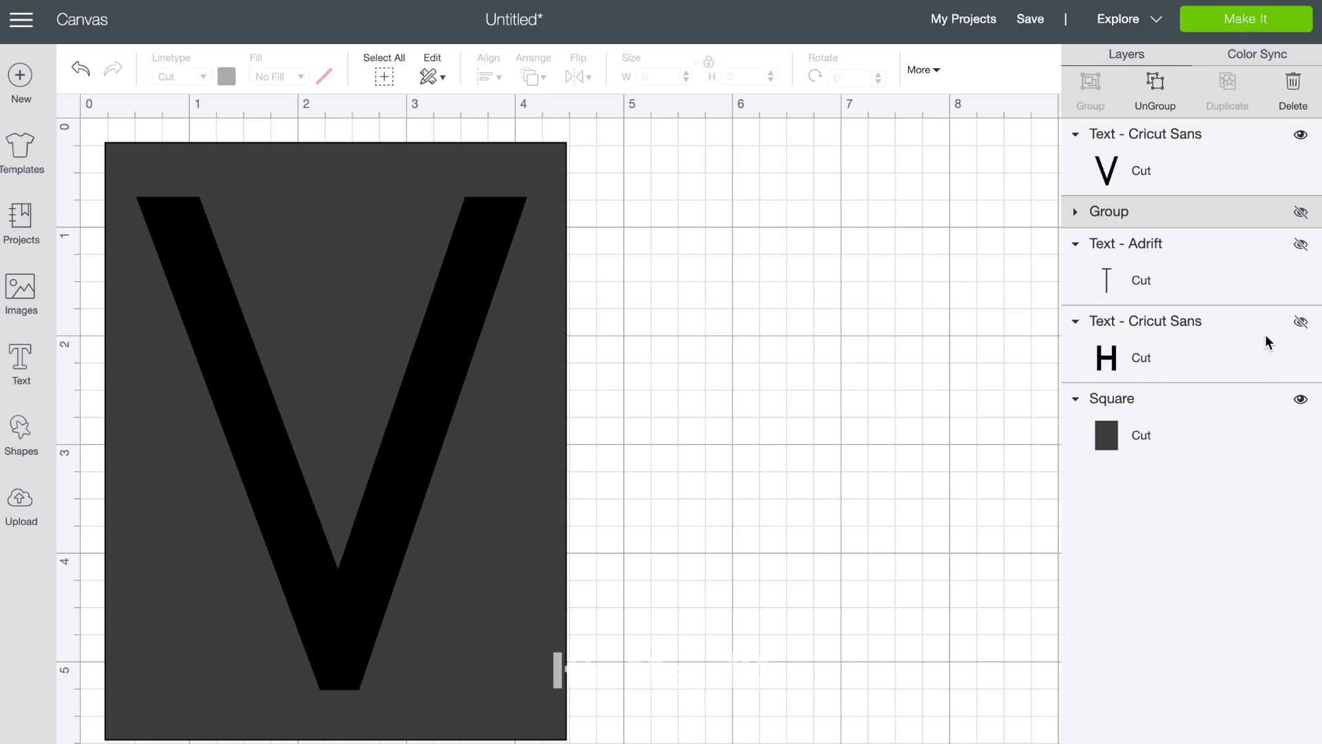
- Delete the three hidden items: the Adrift letter, the group of American Typewriter h letters, and the Cricut Sans H
right_click(1239, 271)
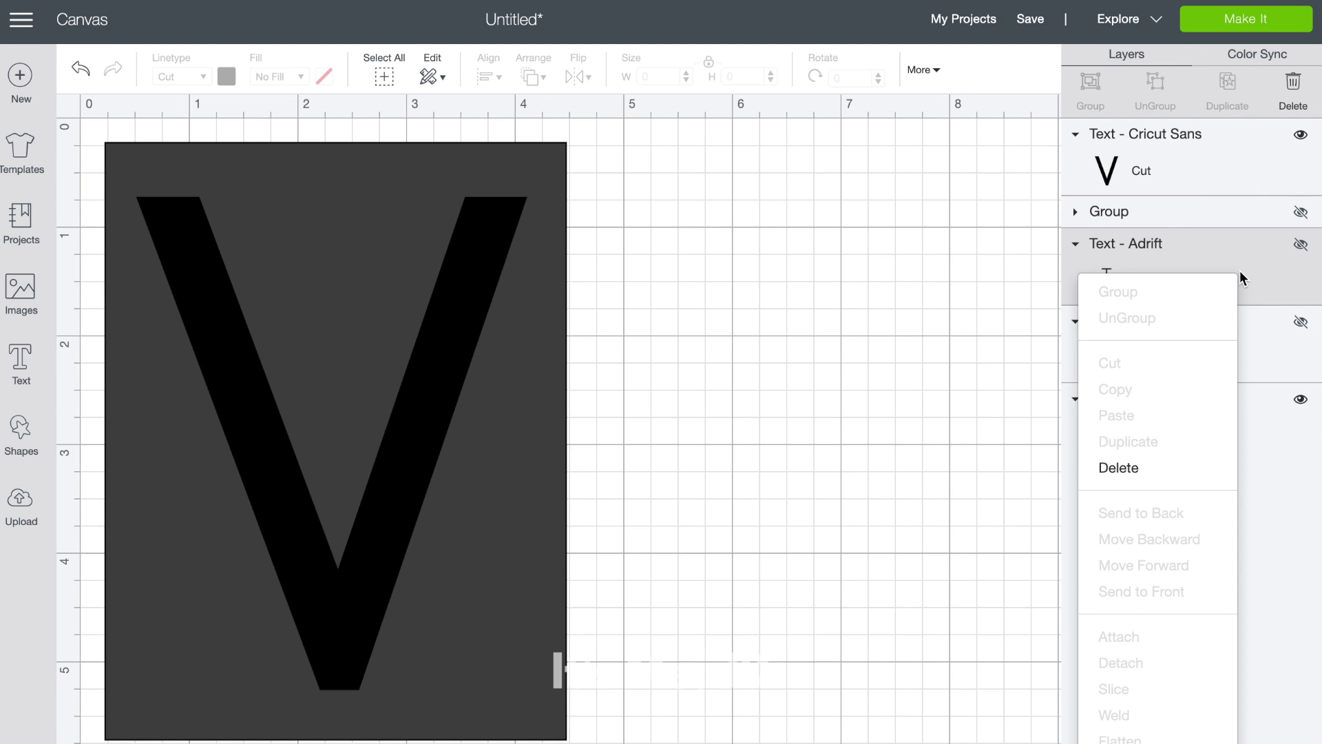
click(1177, 476)
click(1076, 213)
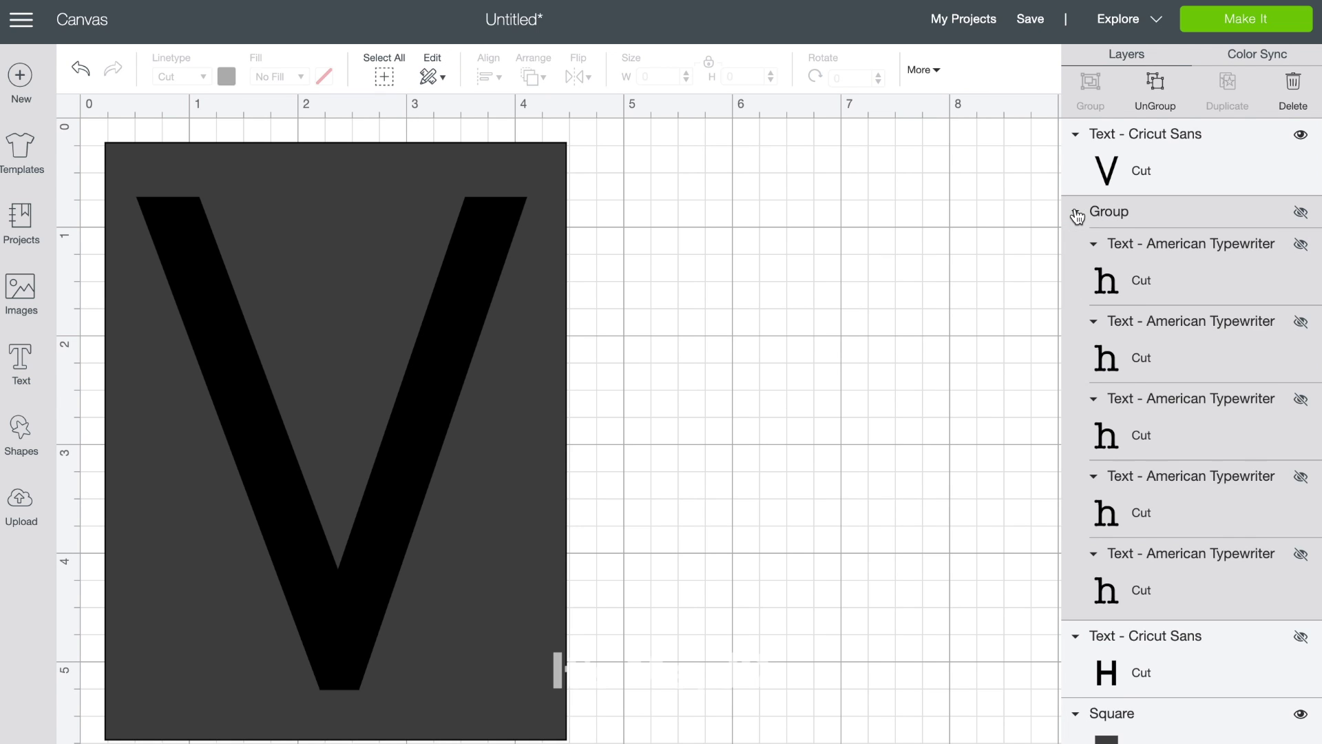
right_click(1134, 214)
click(1176, 410)
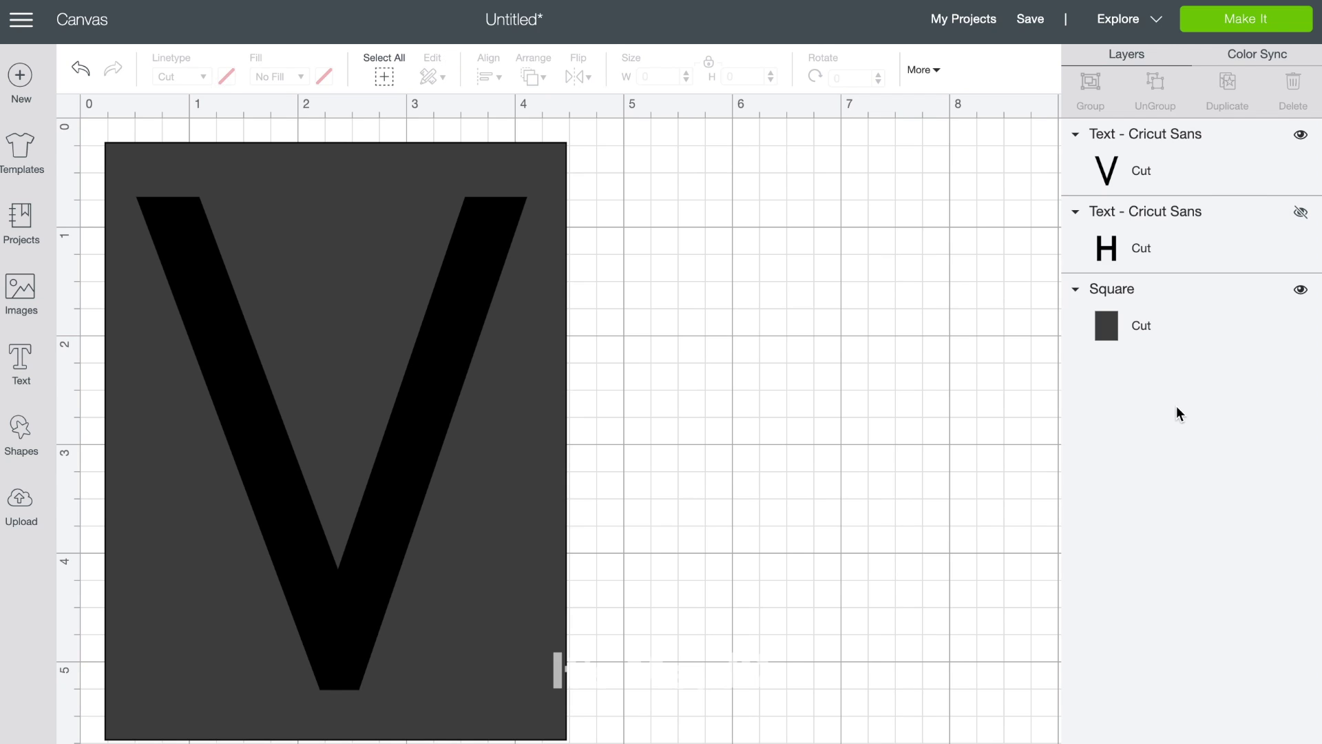
right_click(1136, 215)
click(1200, 407)
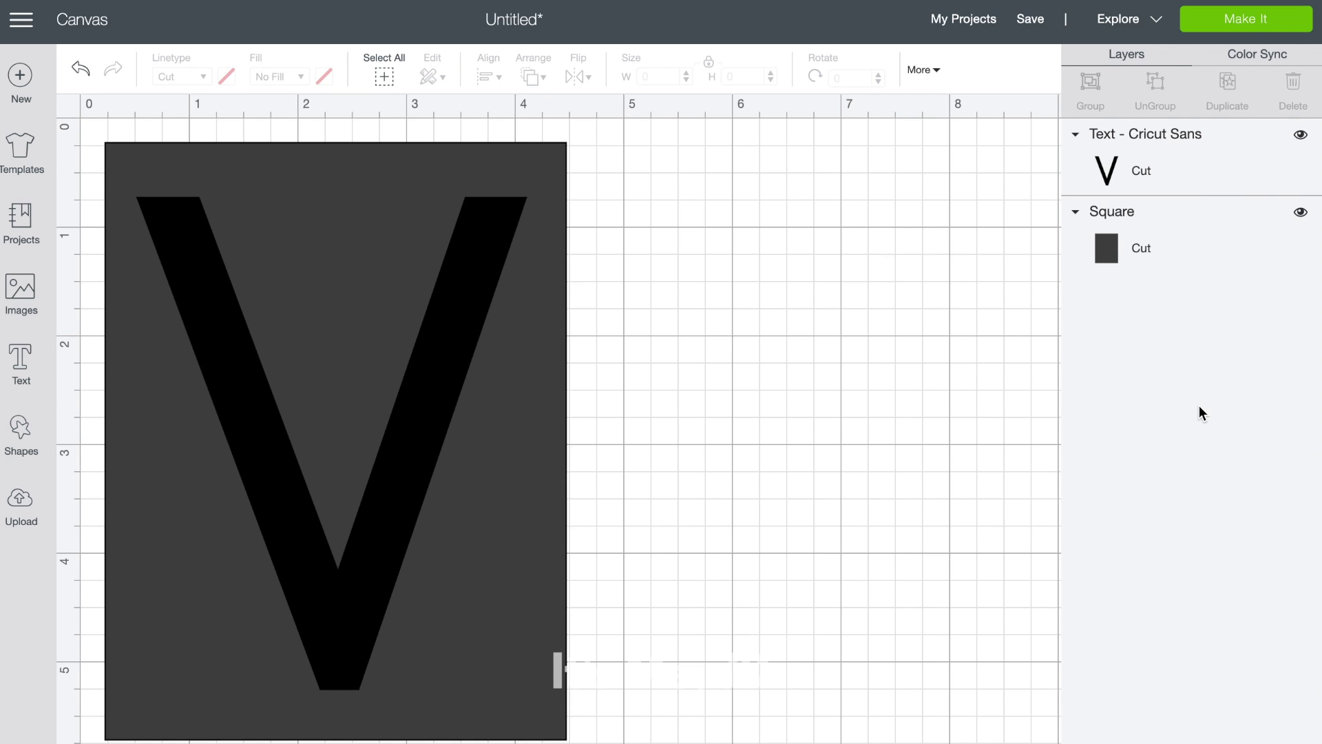
- Preview how the V and the square are laid out on the cutting mats, and return to the canvas
click(1267, 21)
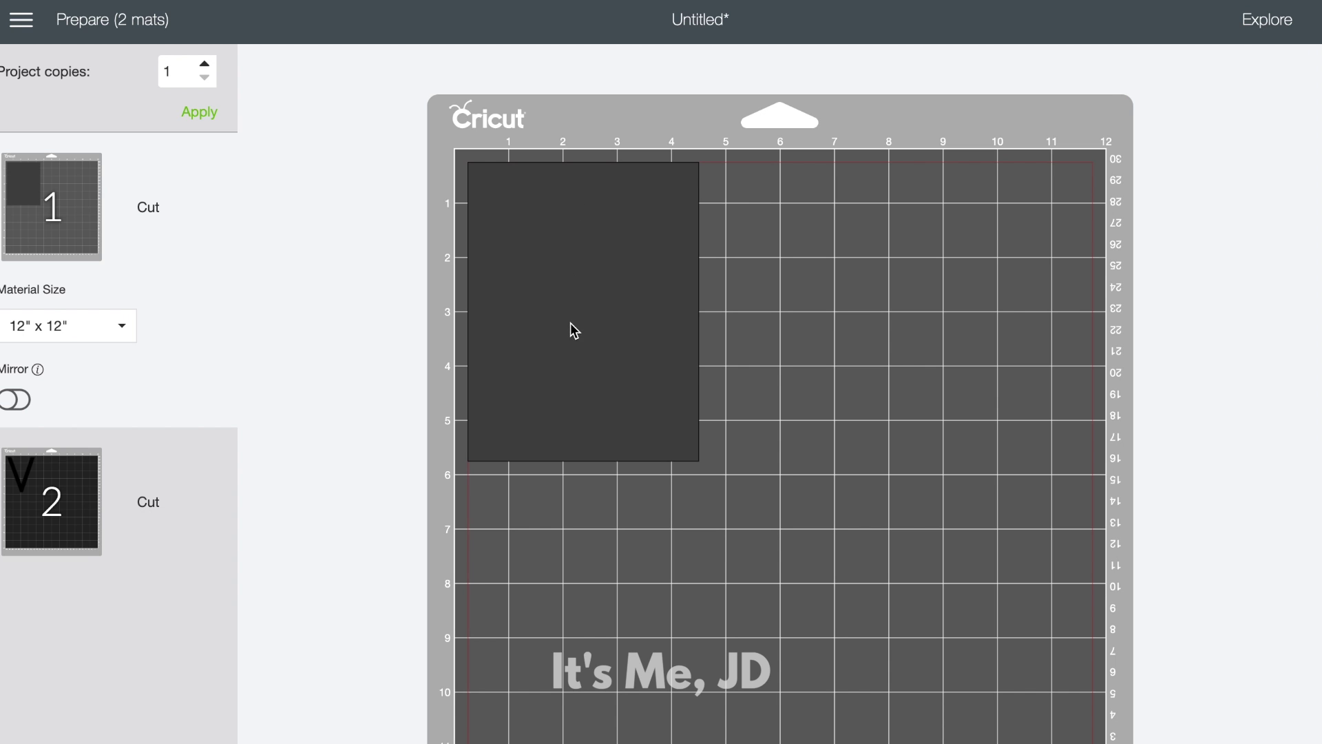
click(93, 511)
click(97, 278)
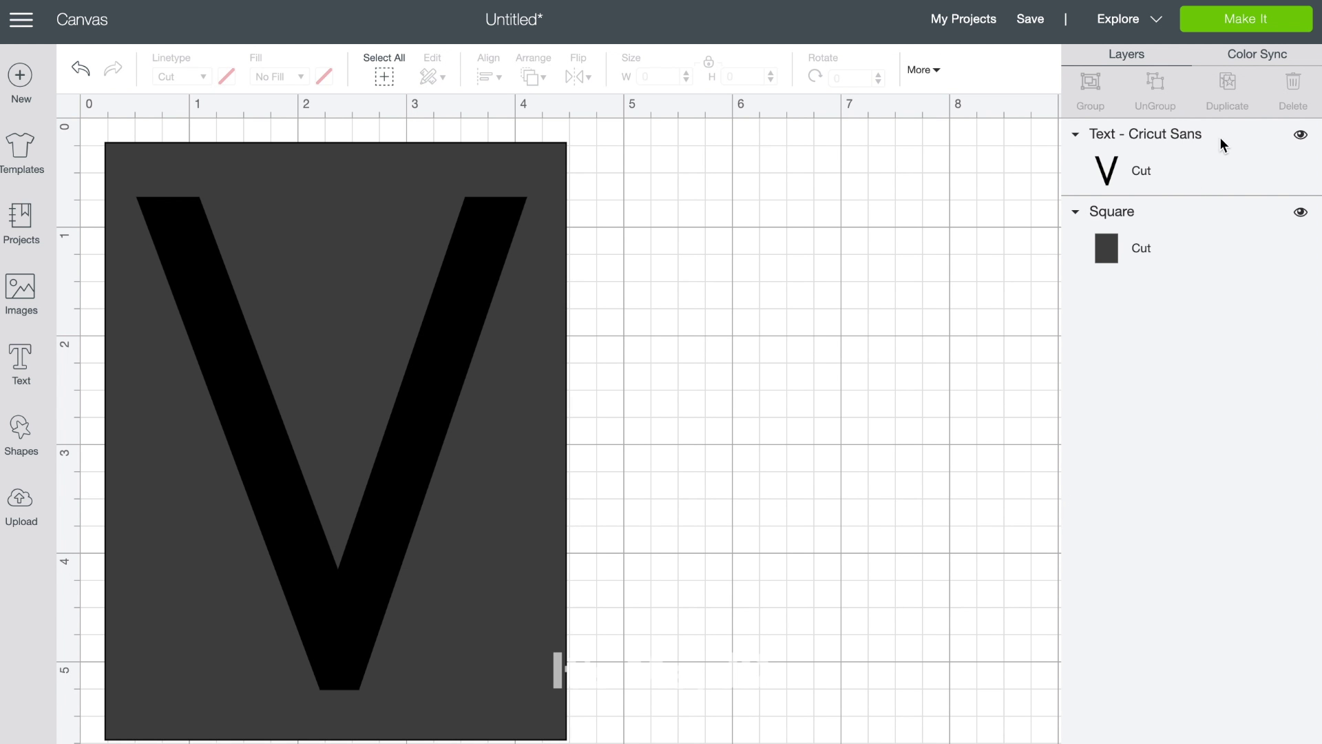
- Sync the V's colour to the square's dark grey and preview the resulting mat layout
click(1185, 164)
shift+click(1194, 237)
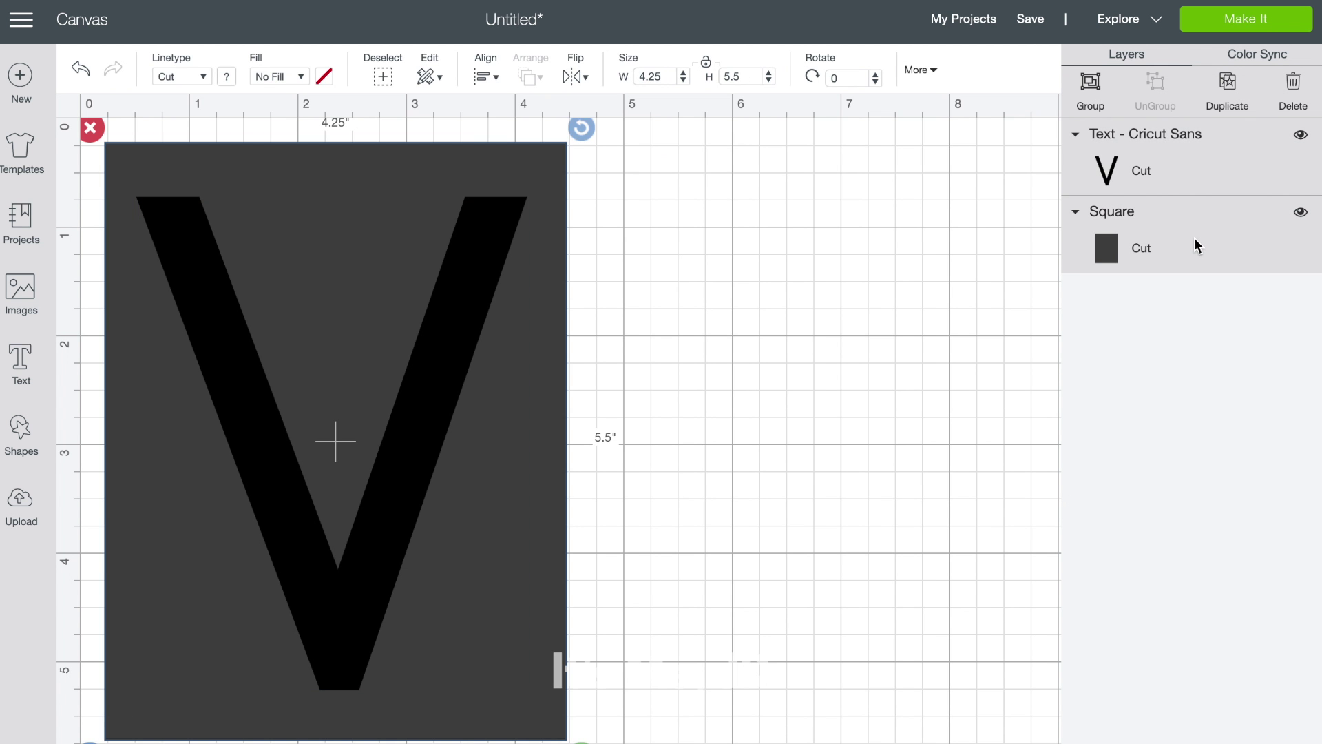
click(789, 329)
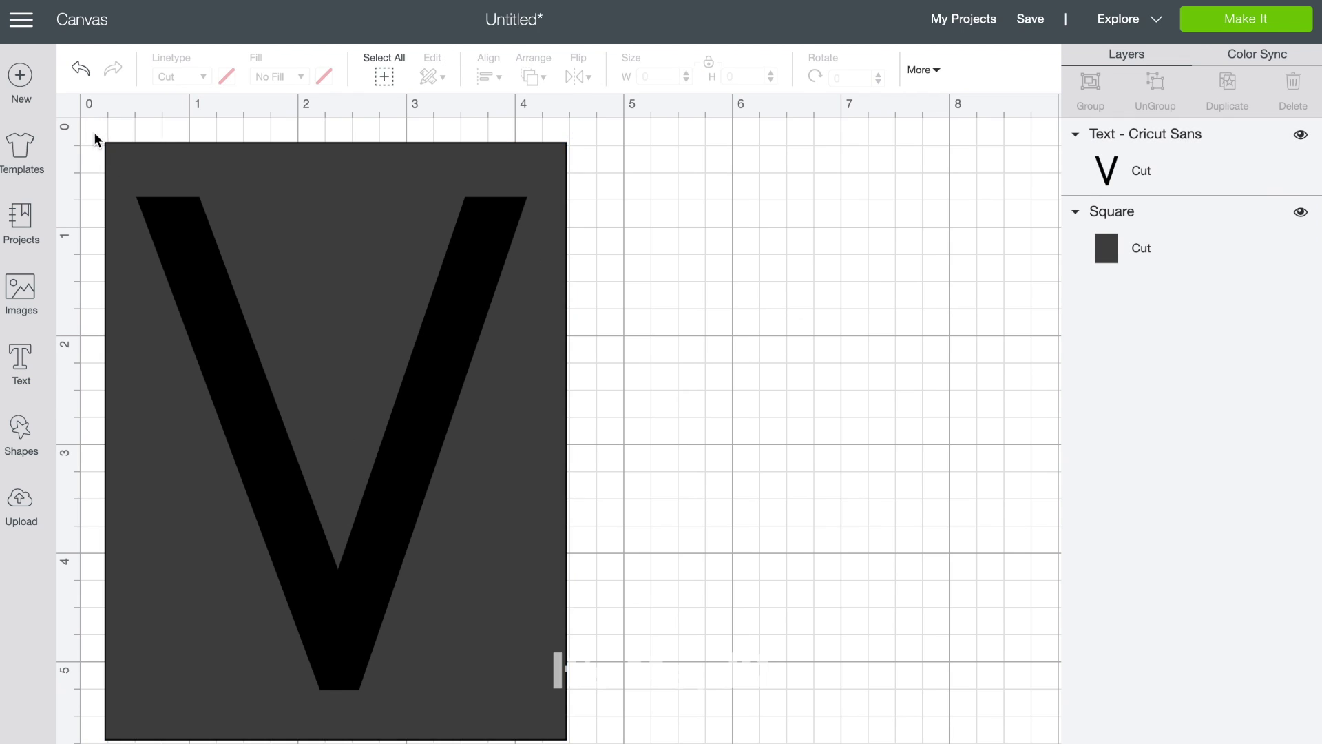
drag(94, 139, 659, 743)
click(1272, 60)
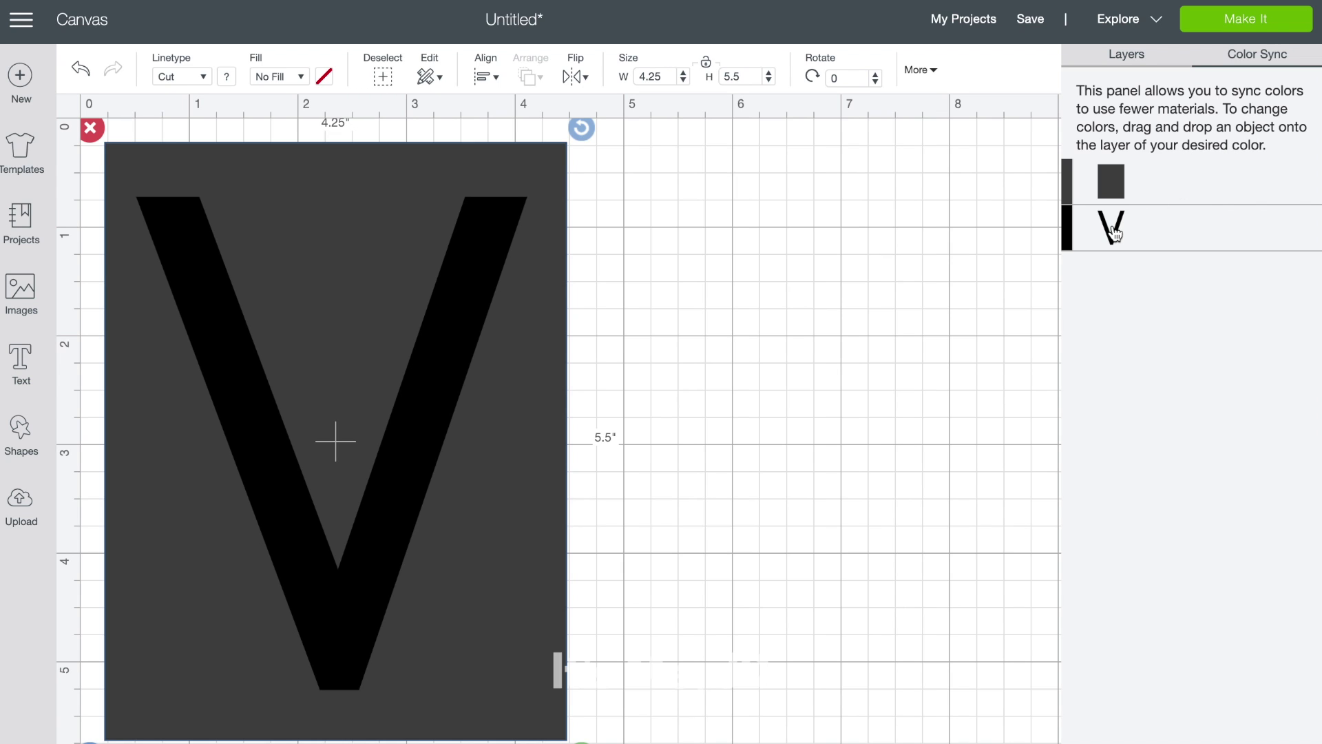
drag(1116, 234, 1117, 172)
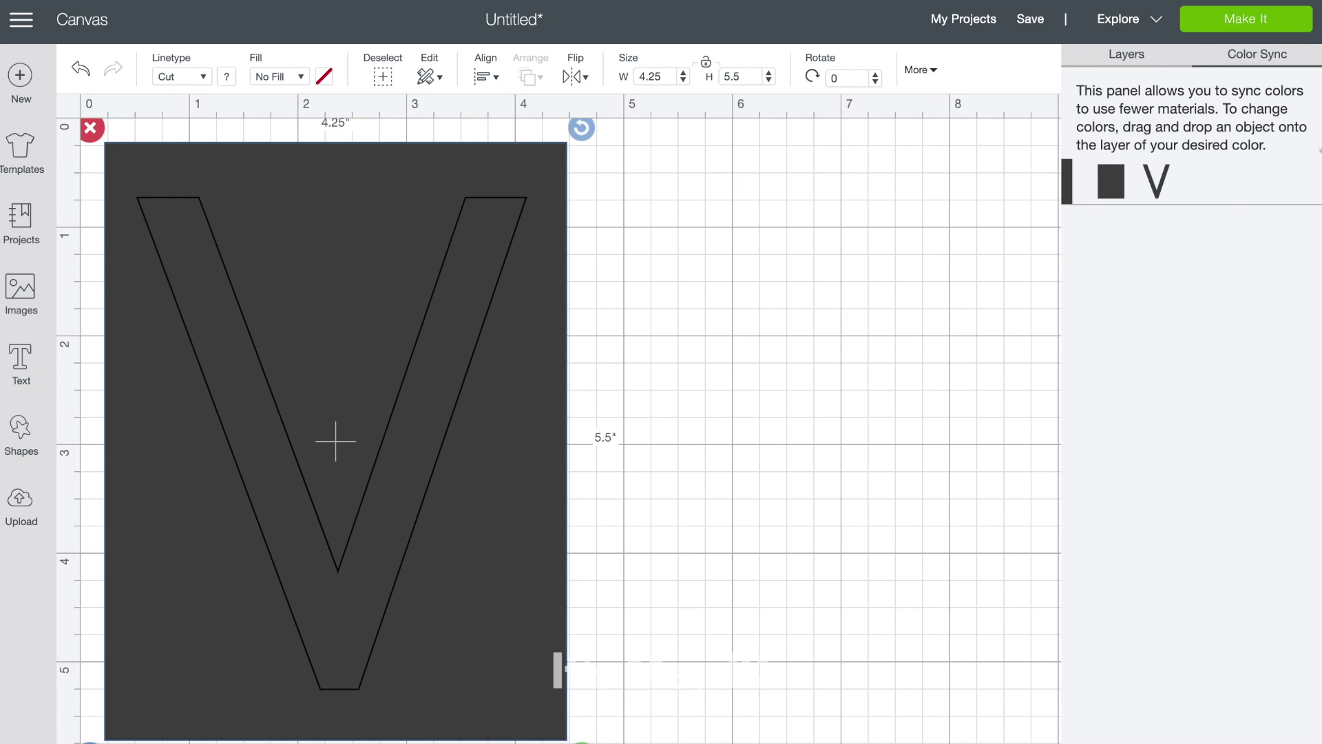
click(1289, 28)
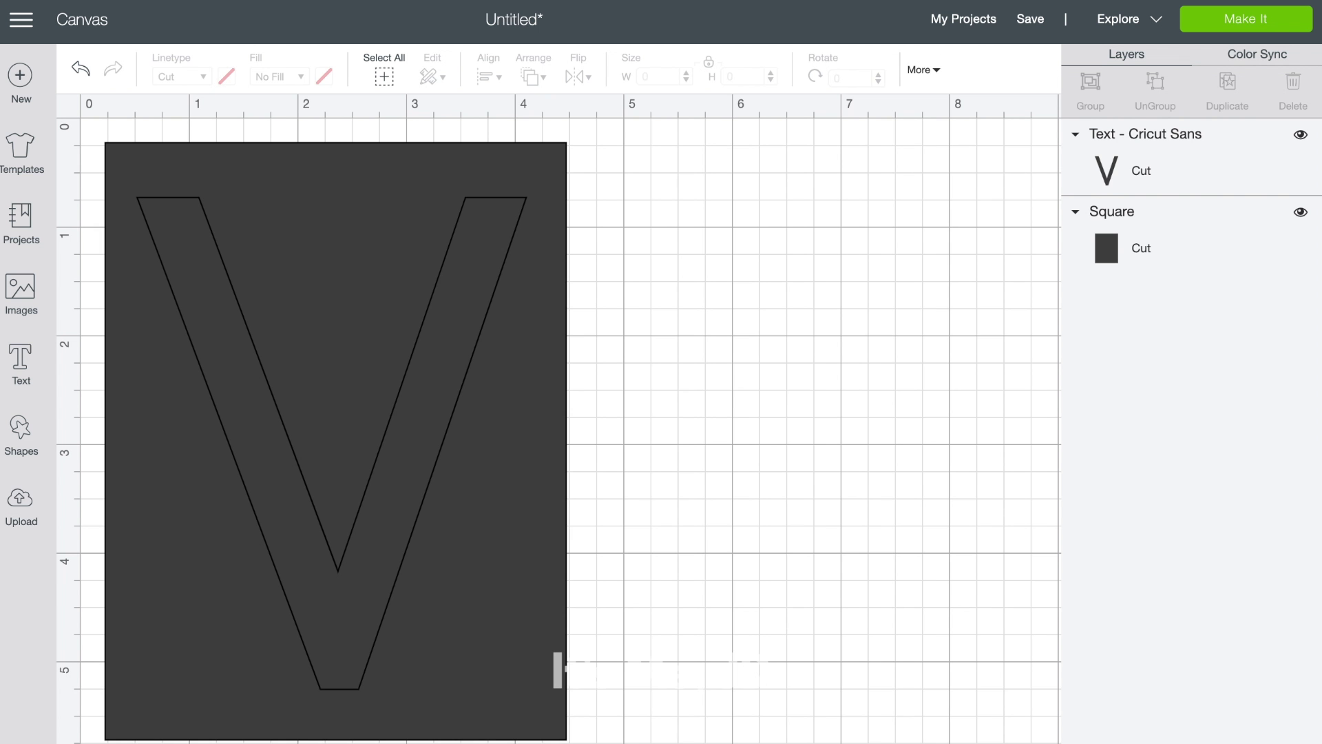
- Attach the V to the square so they keep their arrangement, and proceed to the mat preview
drag(635, 142, 103, 740)
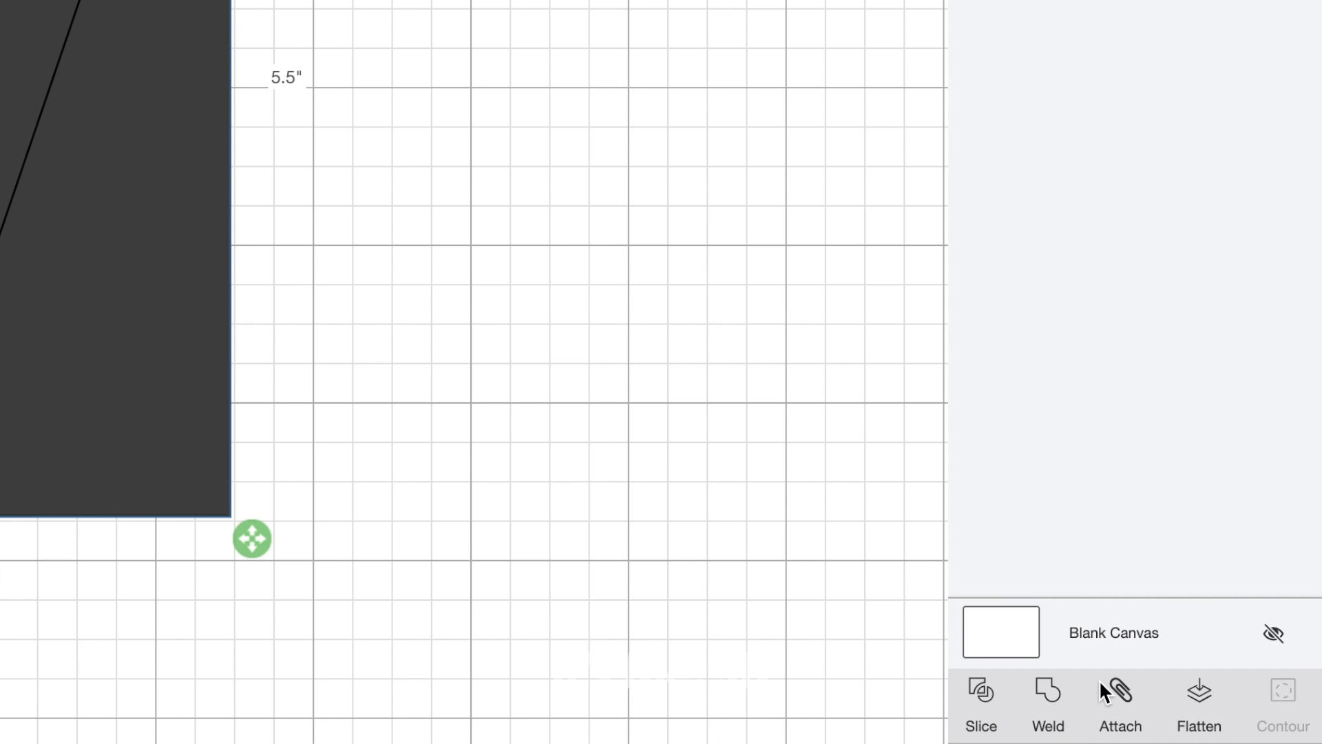
click(1118, 696)
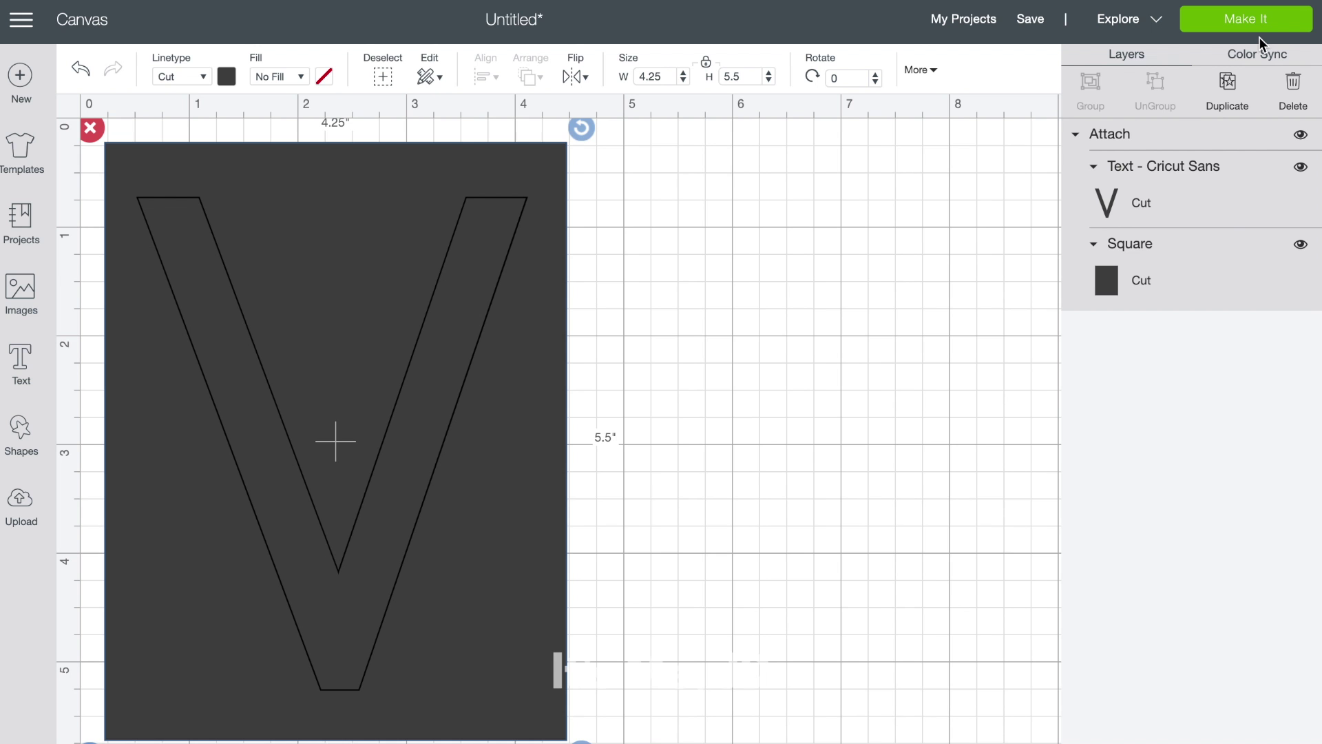
click(1253, 21)
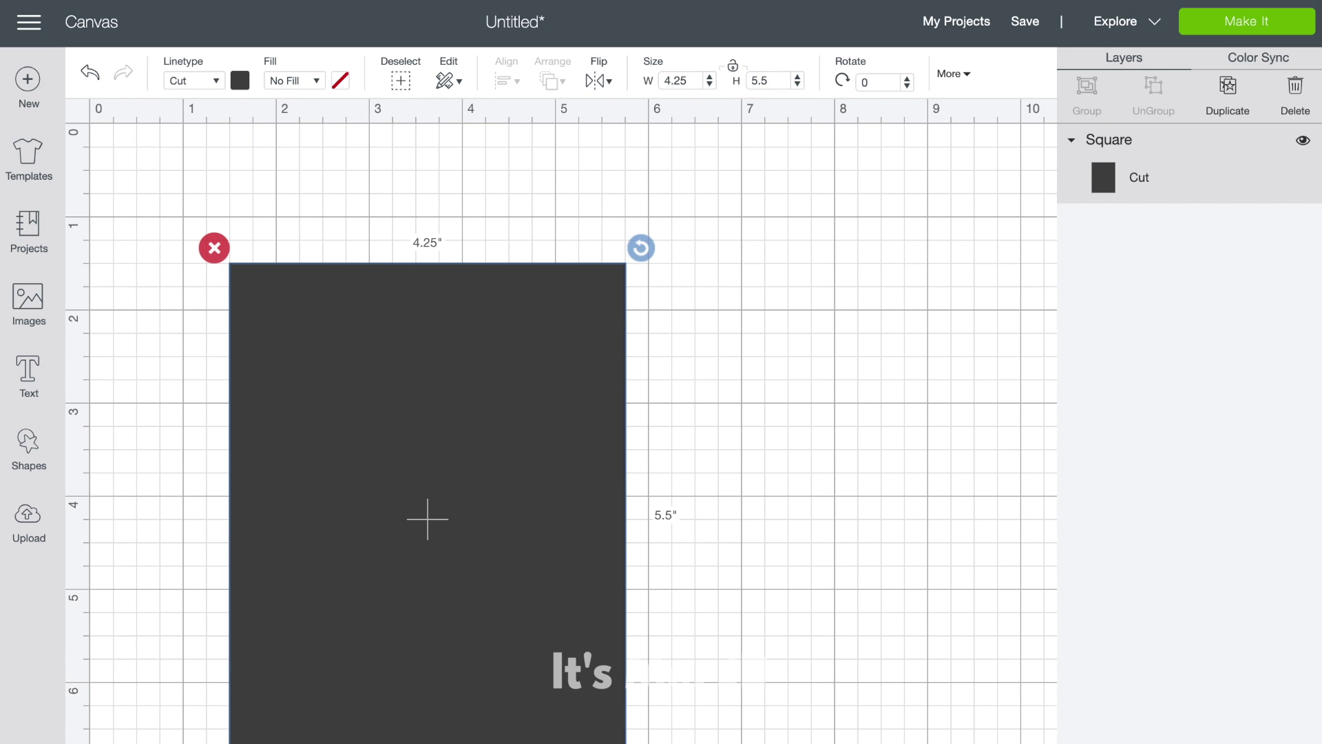
- Add the text "happy birthday" on two lines and move it onto the upper part of the grey rectangle
scroll(486, 525, up, 2)
click(854, 573)
click(34, 380)
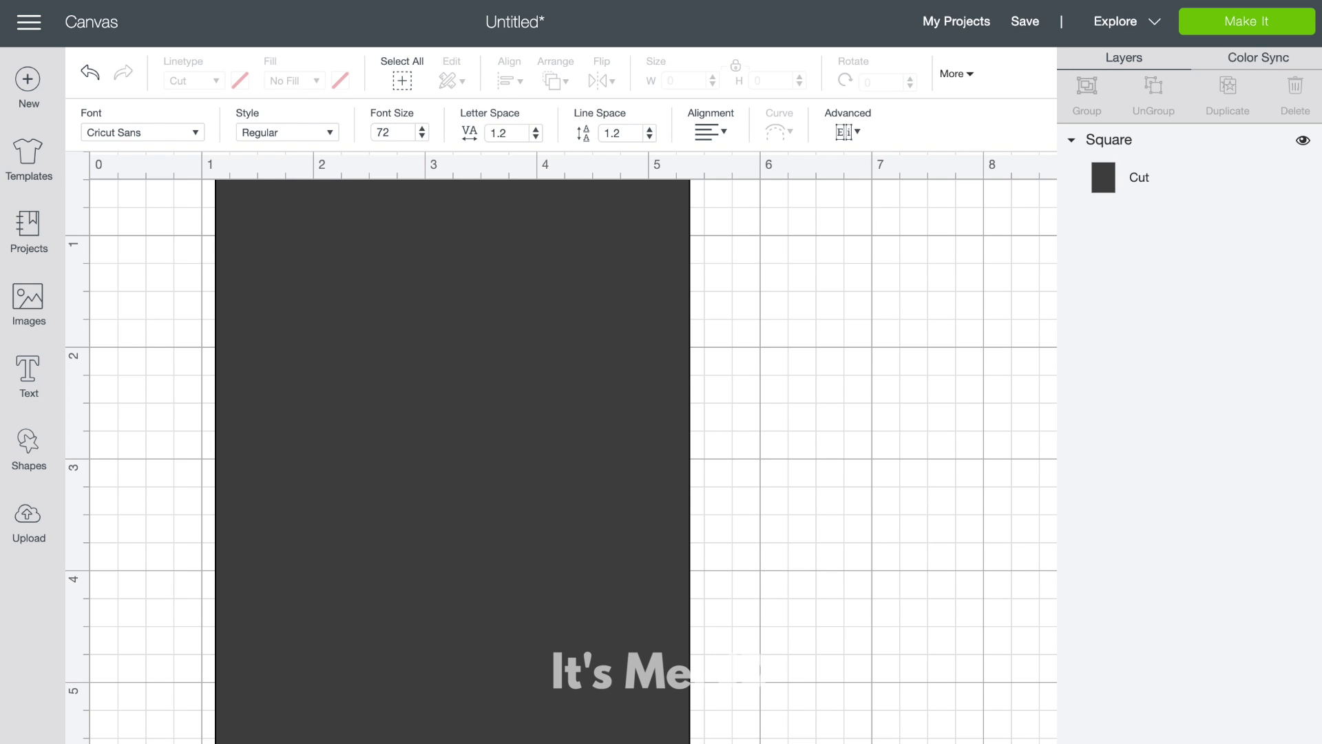
text(happy)
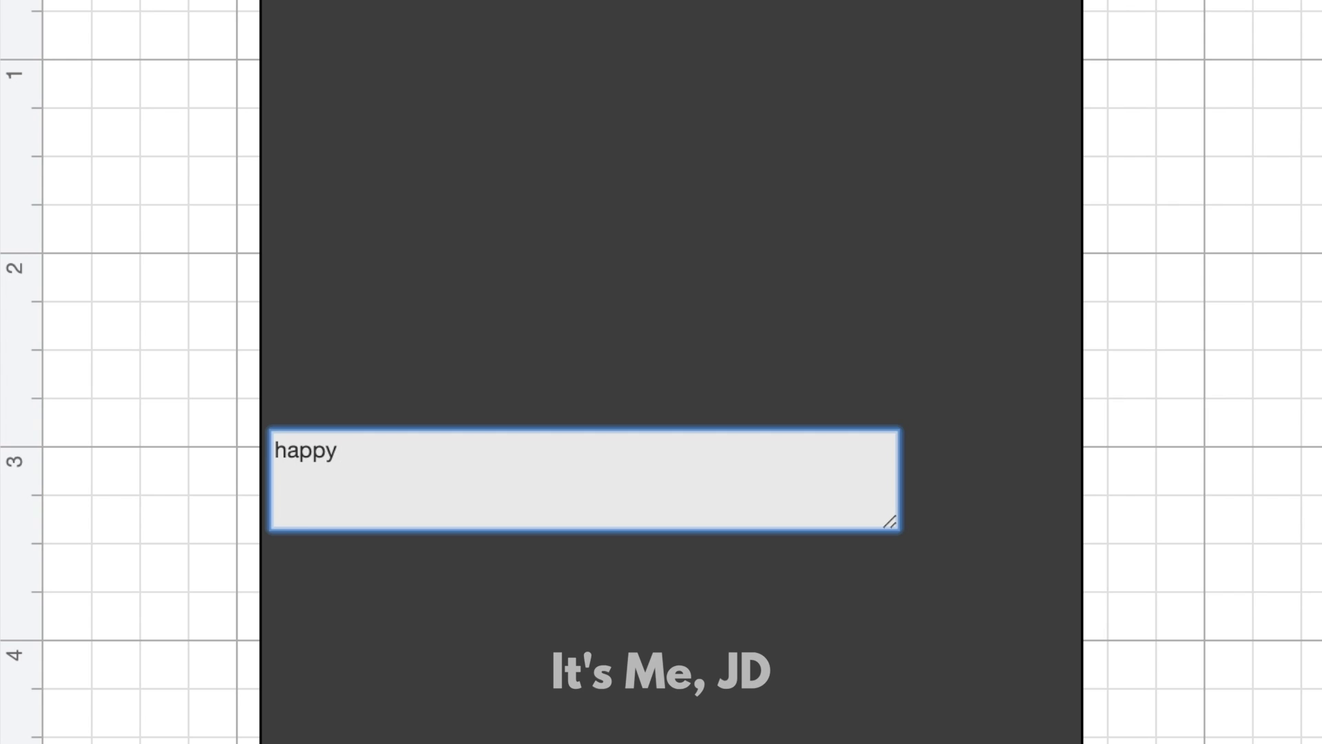
text( bibirthday)
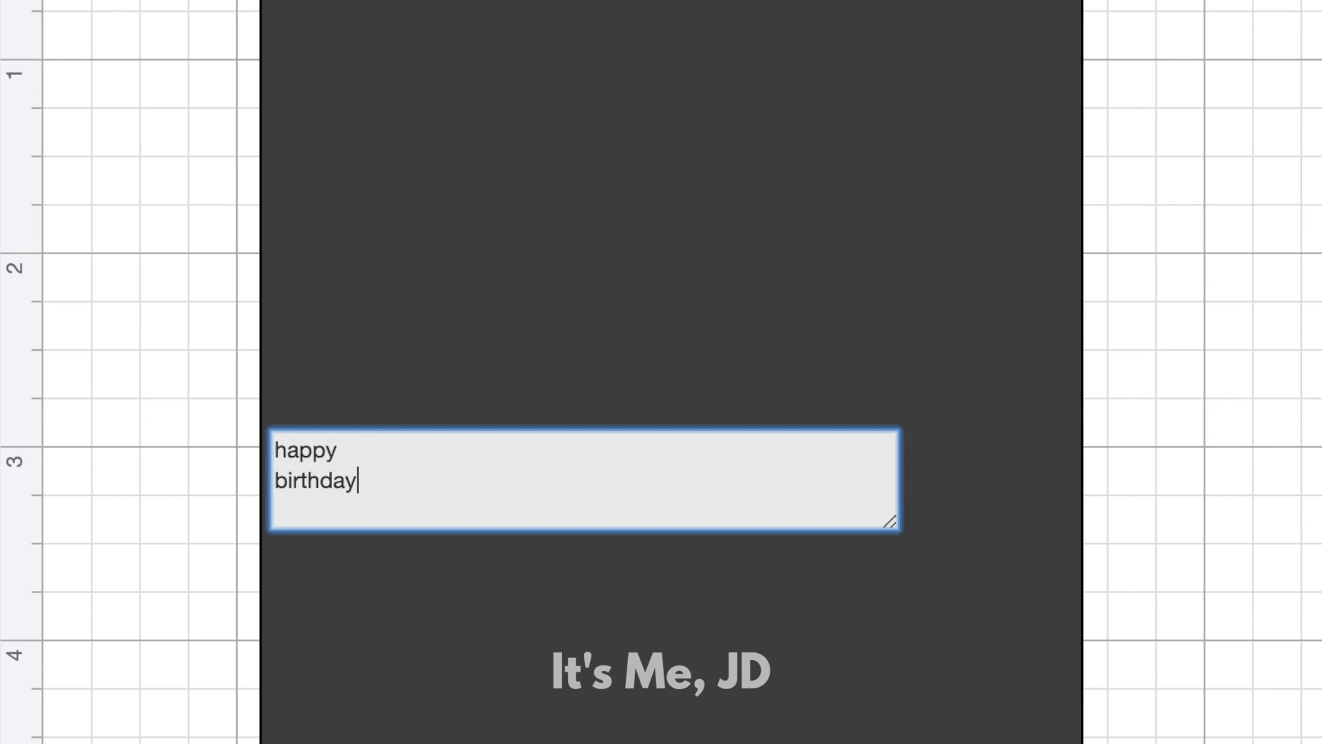
key(Escape)
key(super+a)
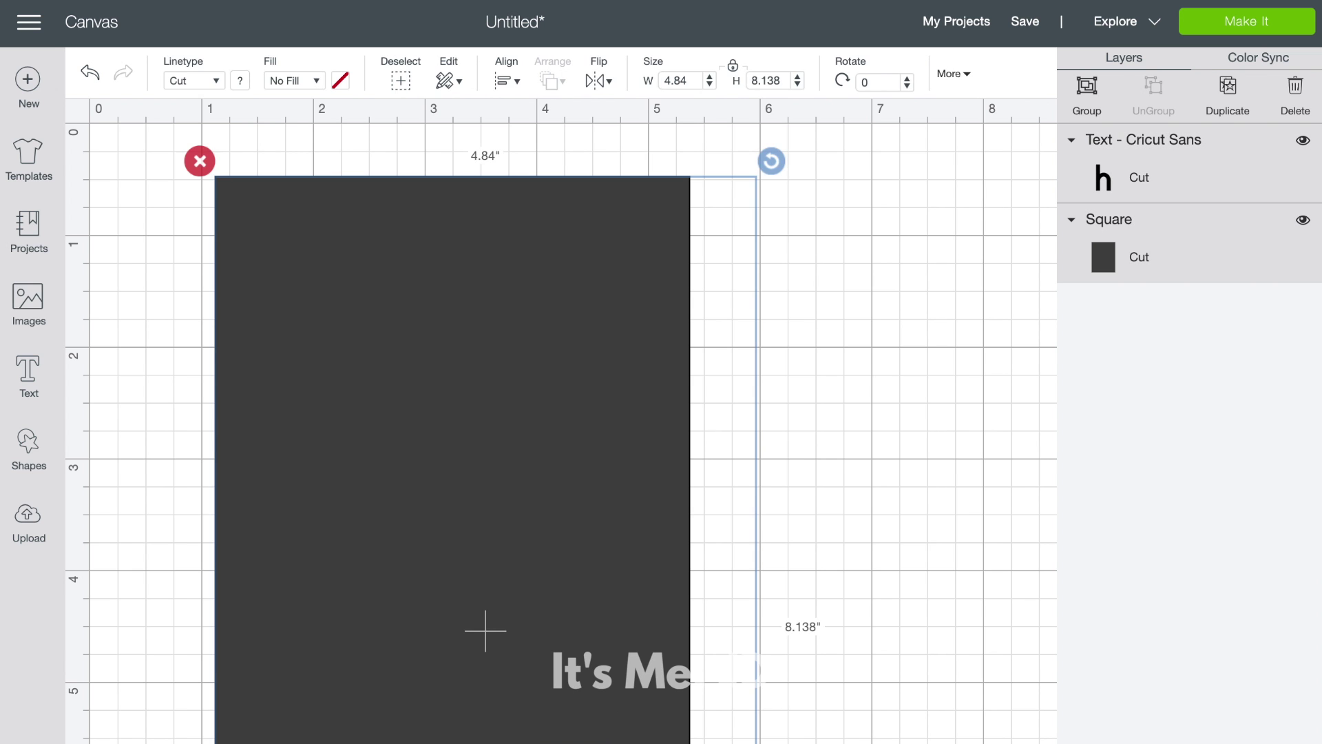
click(792, 743)
drag(577, 743, 581, 389)
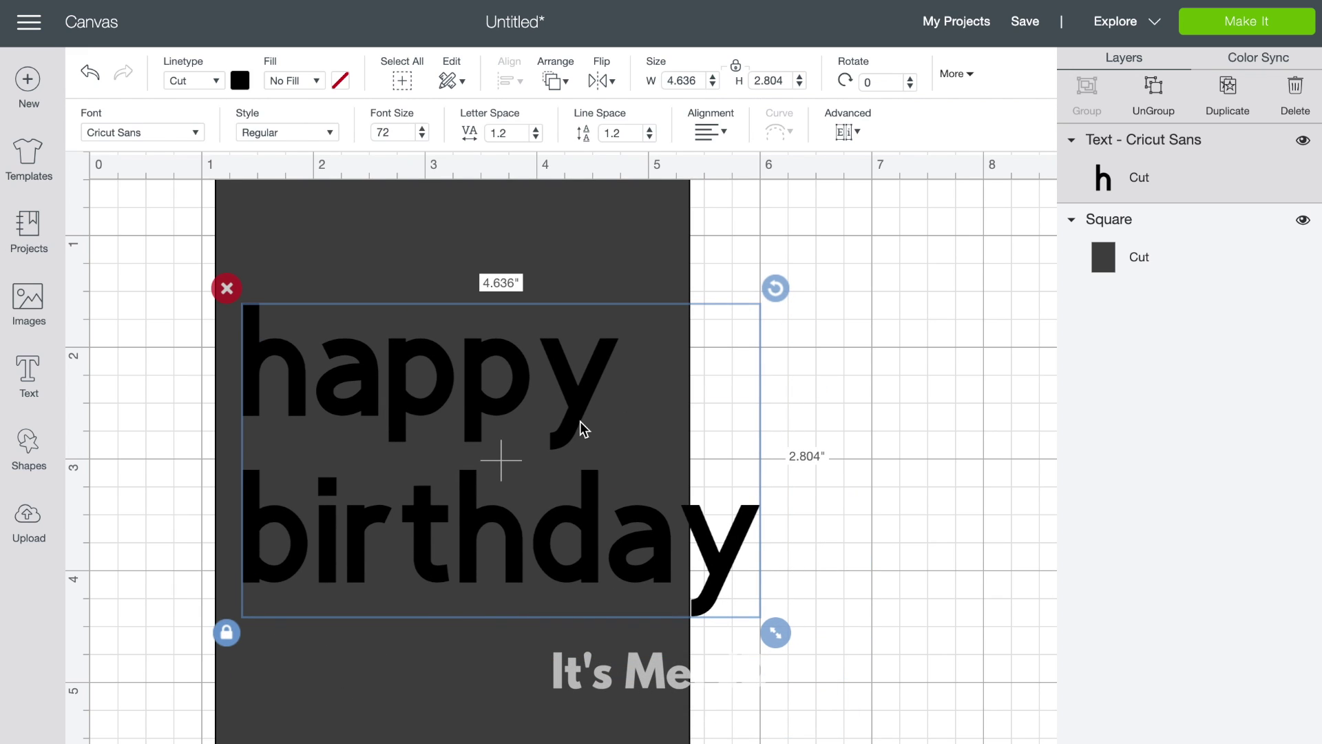
- Search the fonts for "script" and change the happy birthday text to Brush Script Std
double_click(551, 406)
key(ctrl+a)
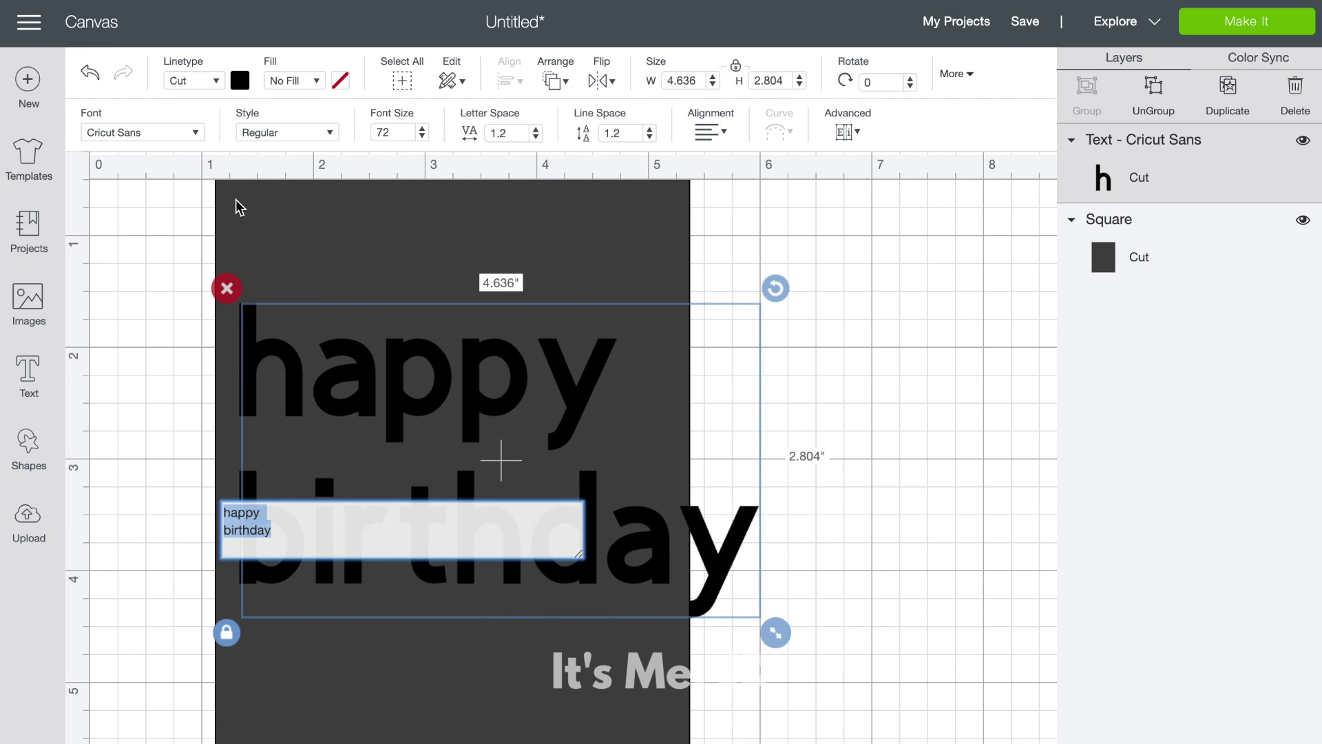
click(197, 136)
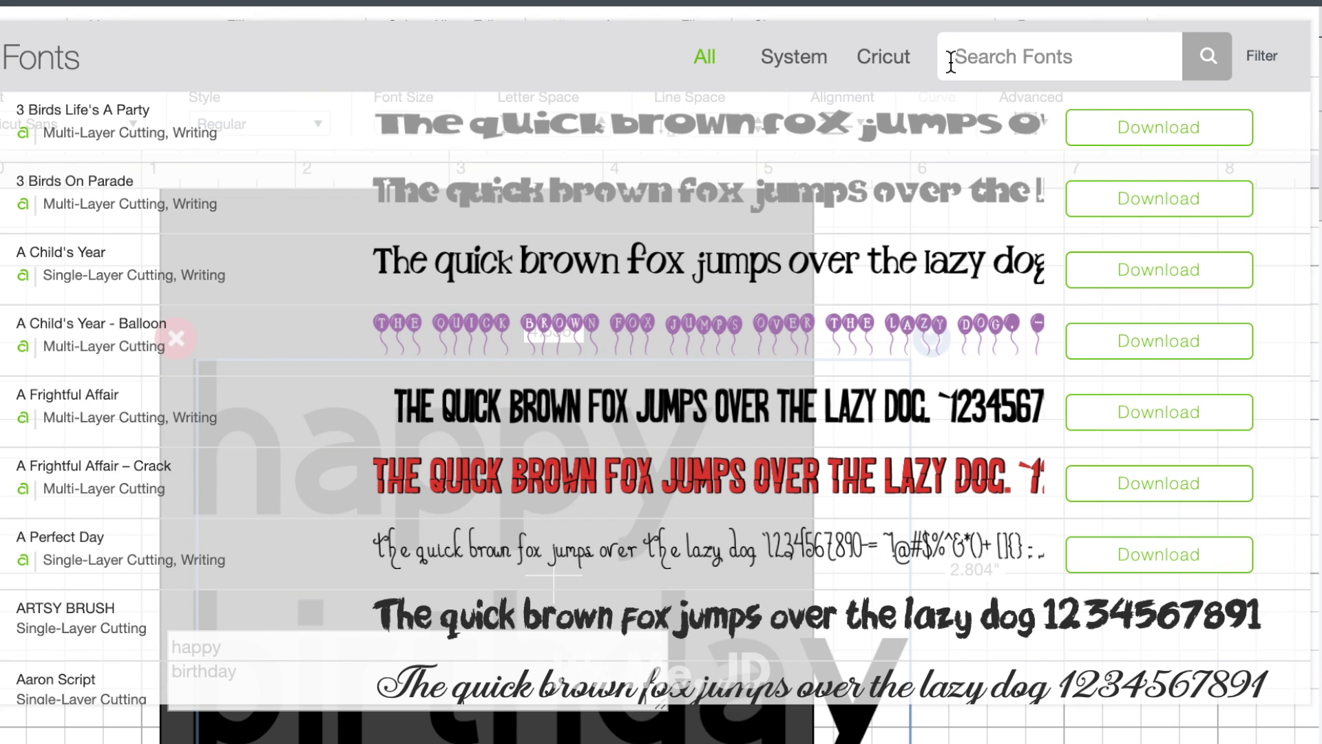
text(script)
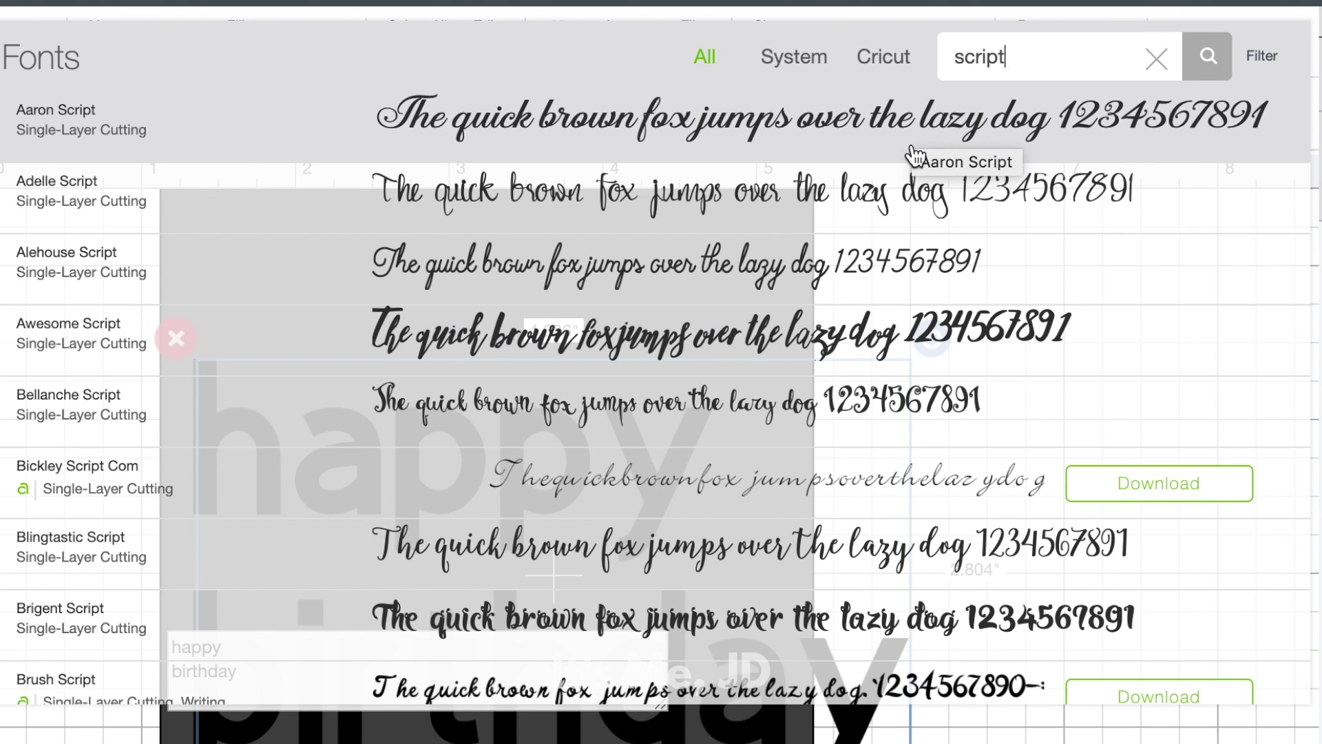
scroll(861, 544, down, 3)
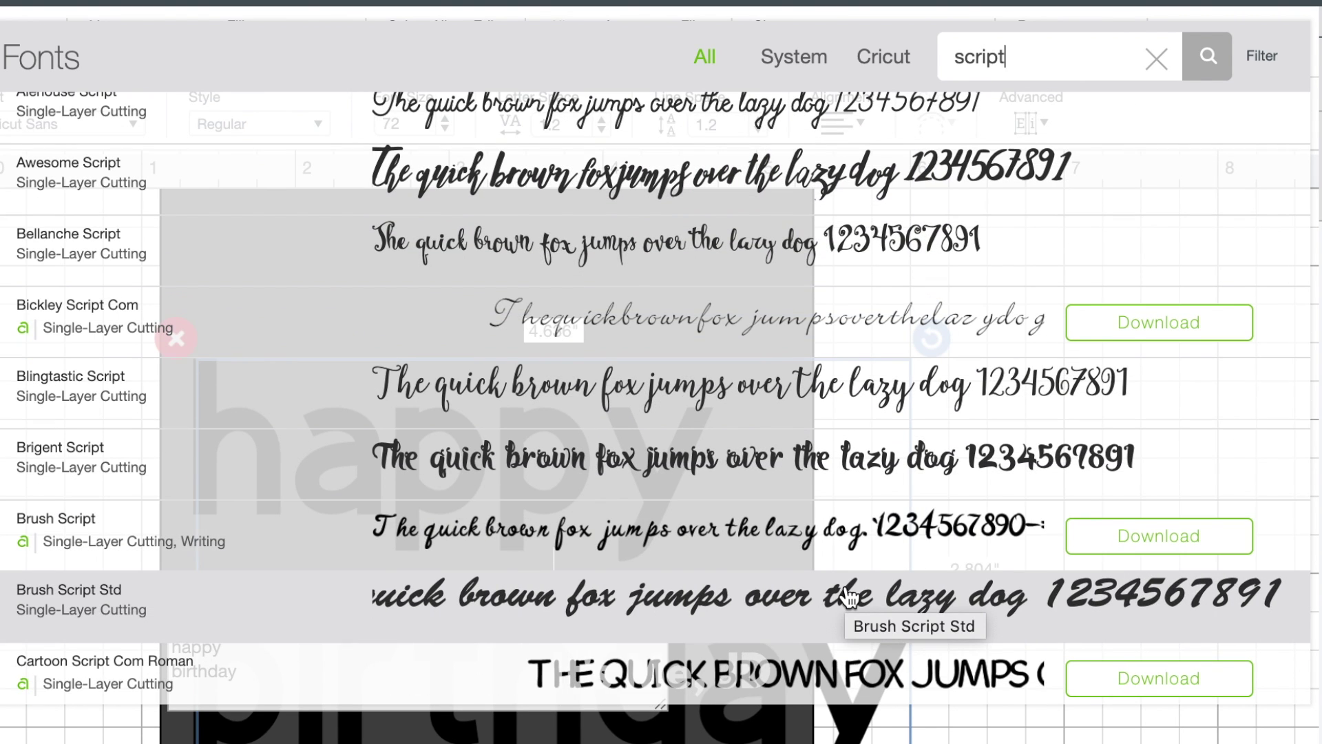
click(847, 592)
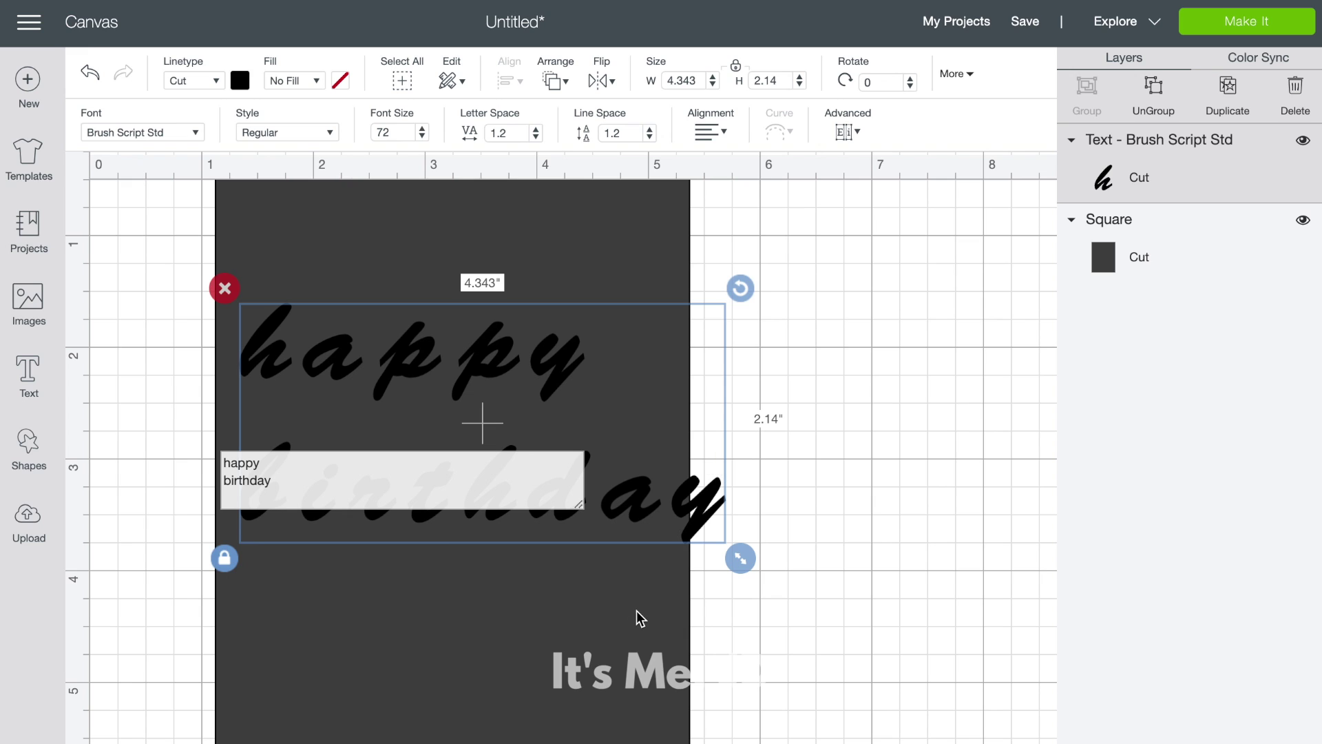
- Reduce the letter spacing of the happy birthday text to -0.2
double_click(640, 489)
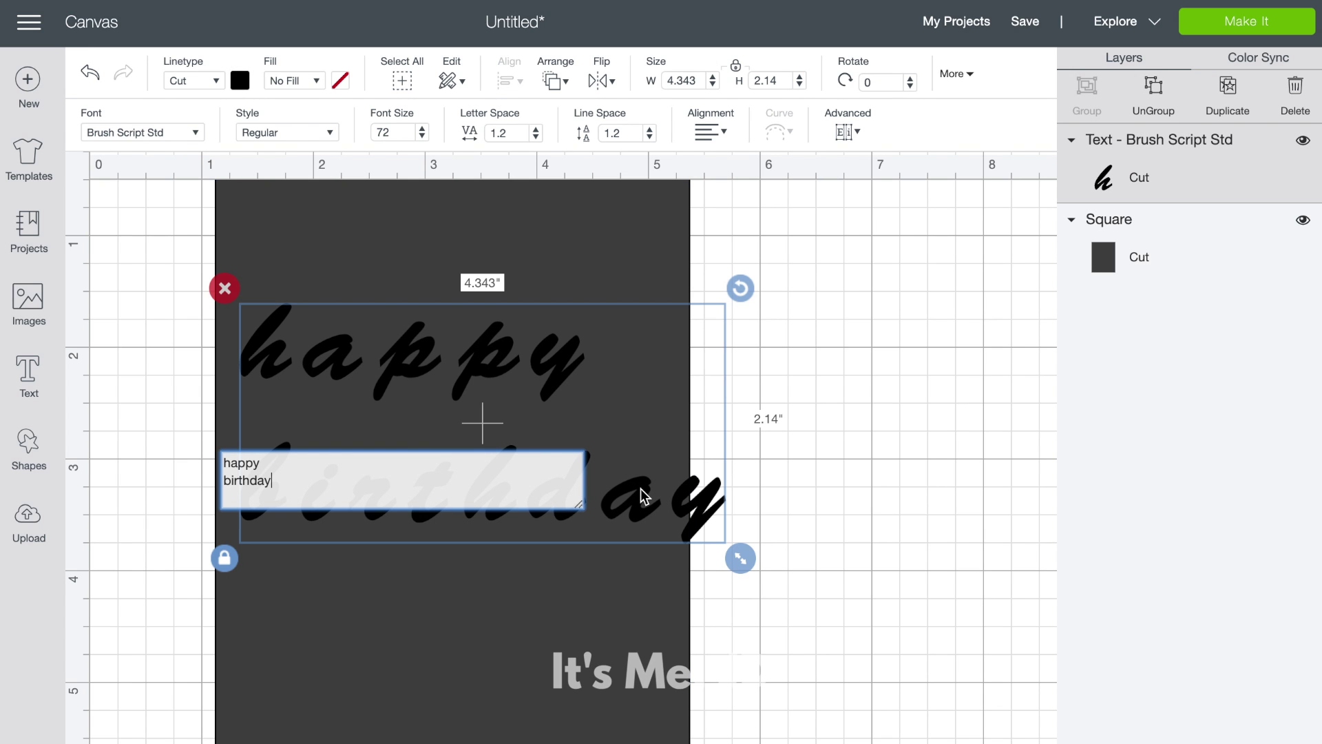
key(super+a)
click(535, 137)
click(536, 137)
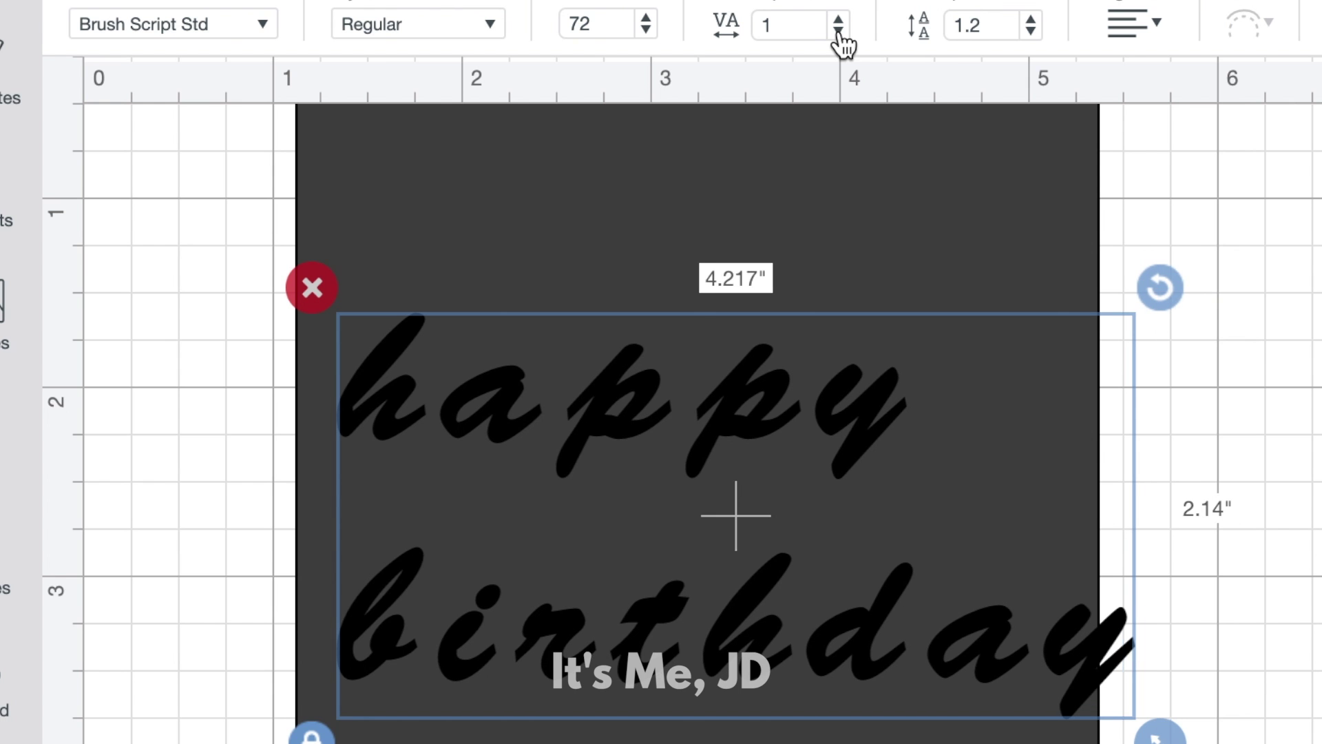
click(839, 32)
click(838, 32)
click(838, 32)
click(839, 32)
click(839, 31)
click(839, 31)
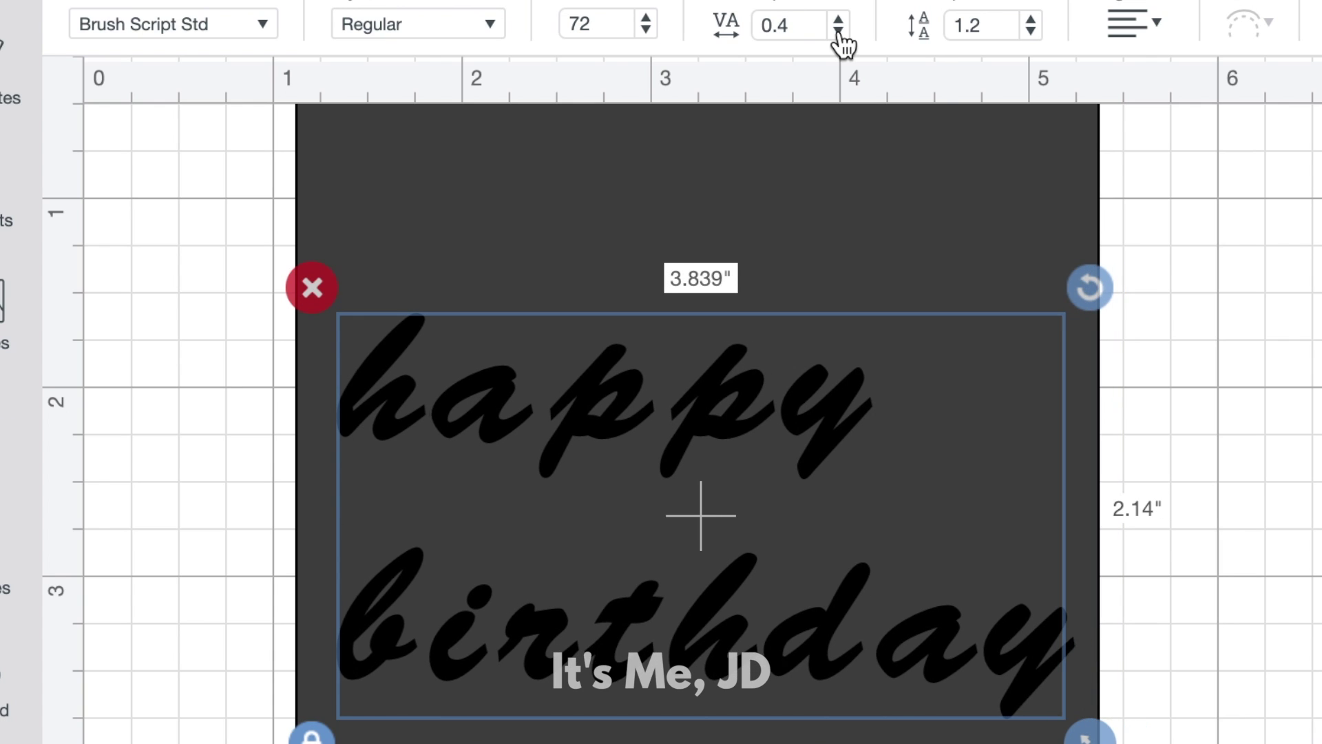
click(838, 32)
click(839, 32)
click(839, 32)
click(839, 31)
click(839, 32)
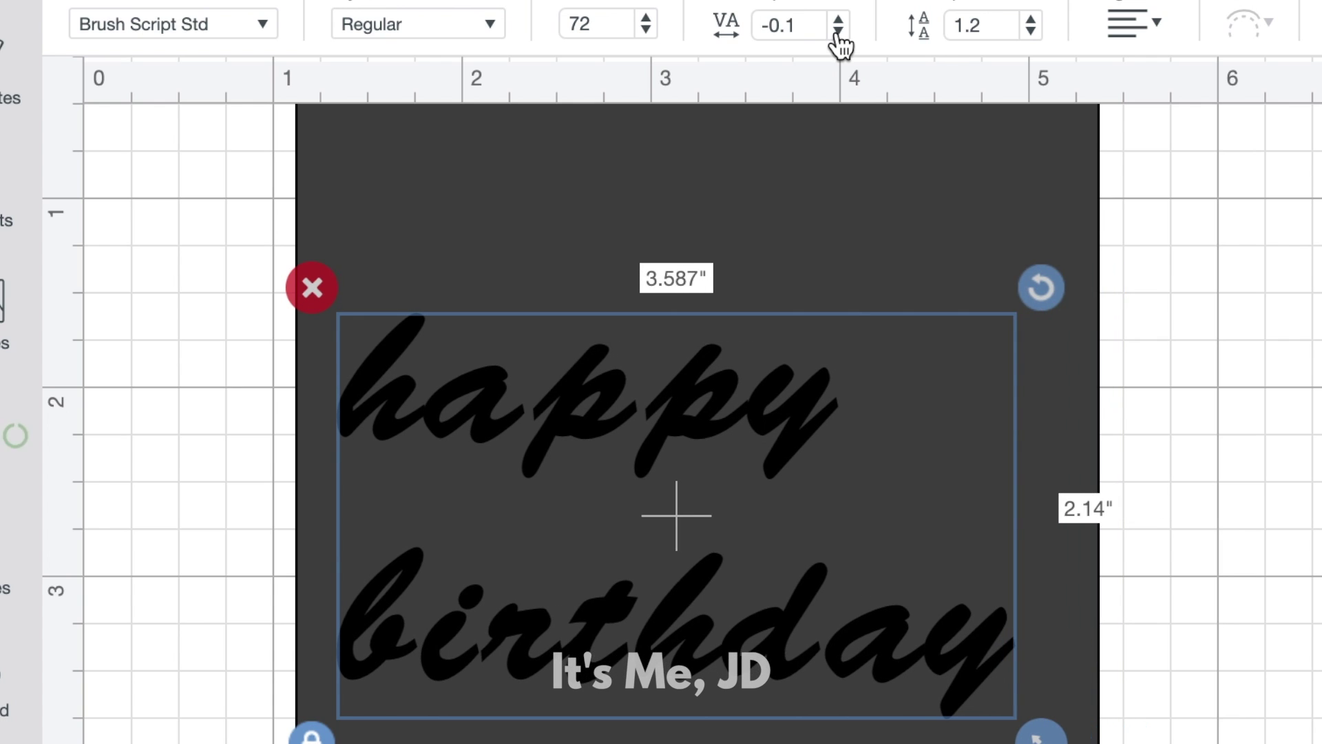
click(839, 31)
click(839, 32)
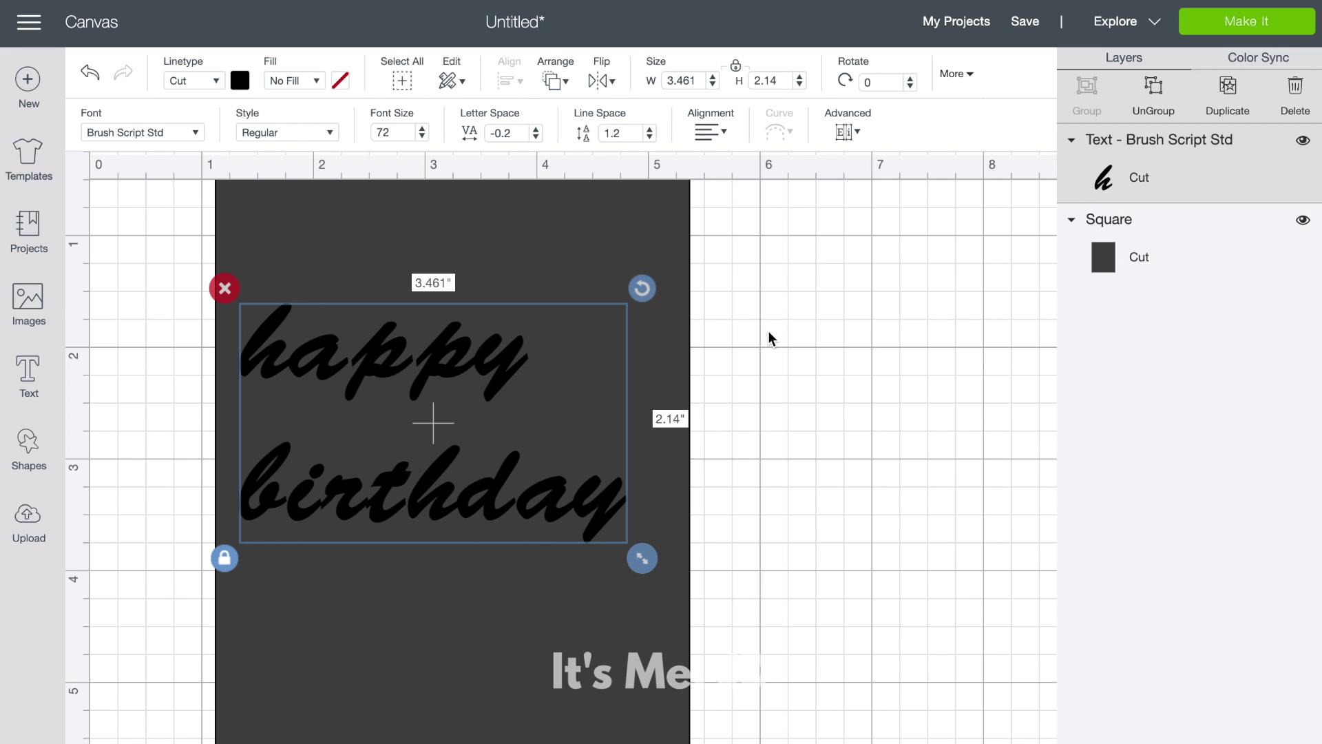
click(767, 330)
- Enlarge the happy birthday text to about 3.8 by 2.36 inches and position it across the width of the rectangle
drag(513, 504, 531, 484)
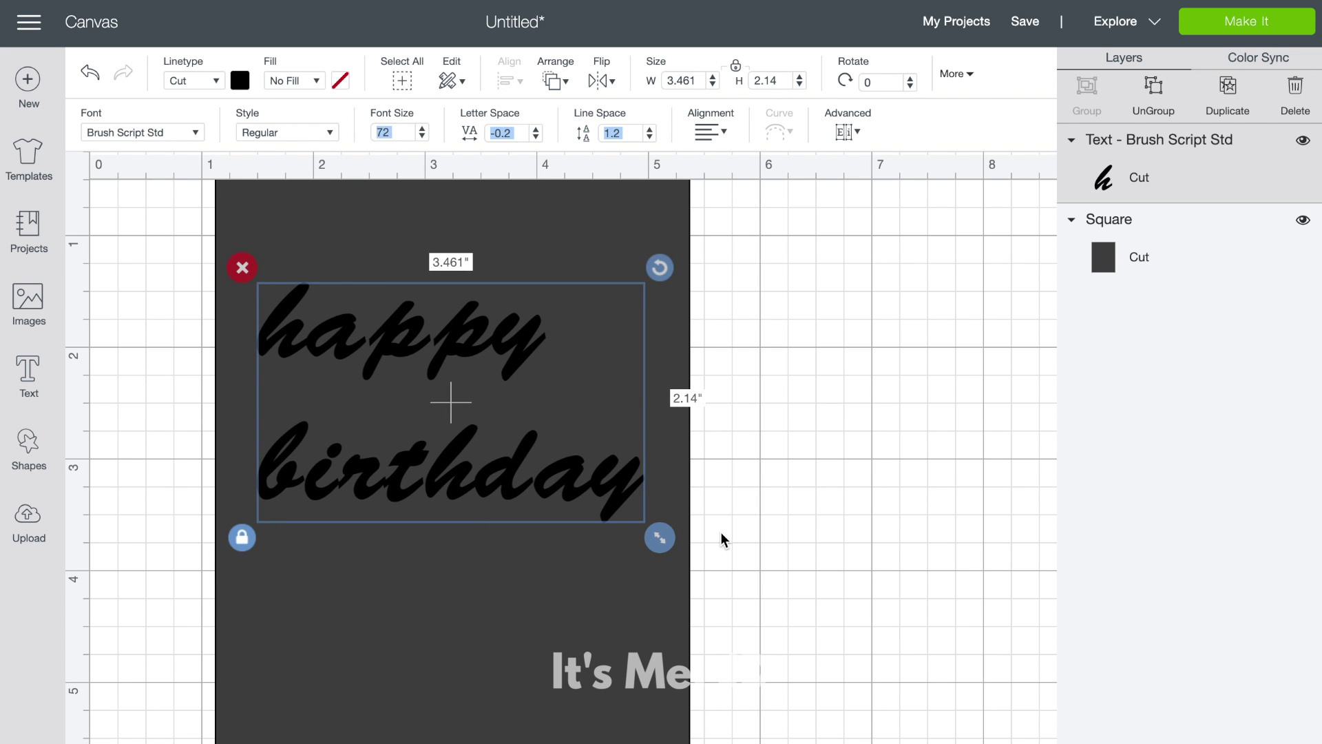
drag(660, 538, 699, 562)
drag(606, 497, 588, 495)
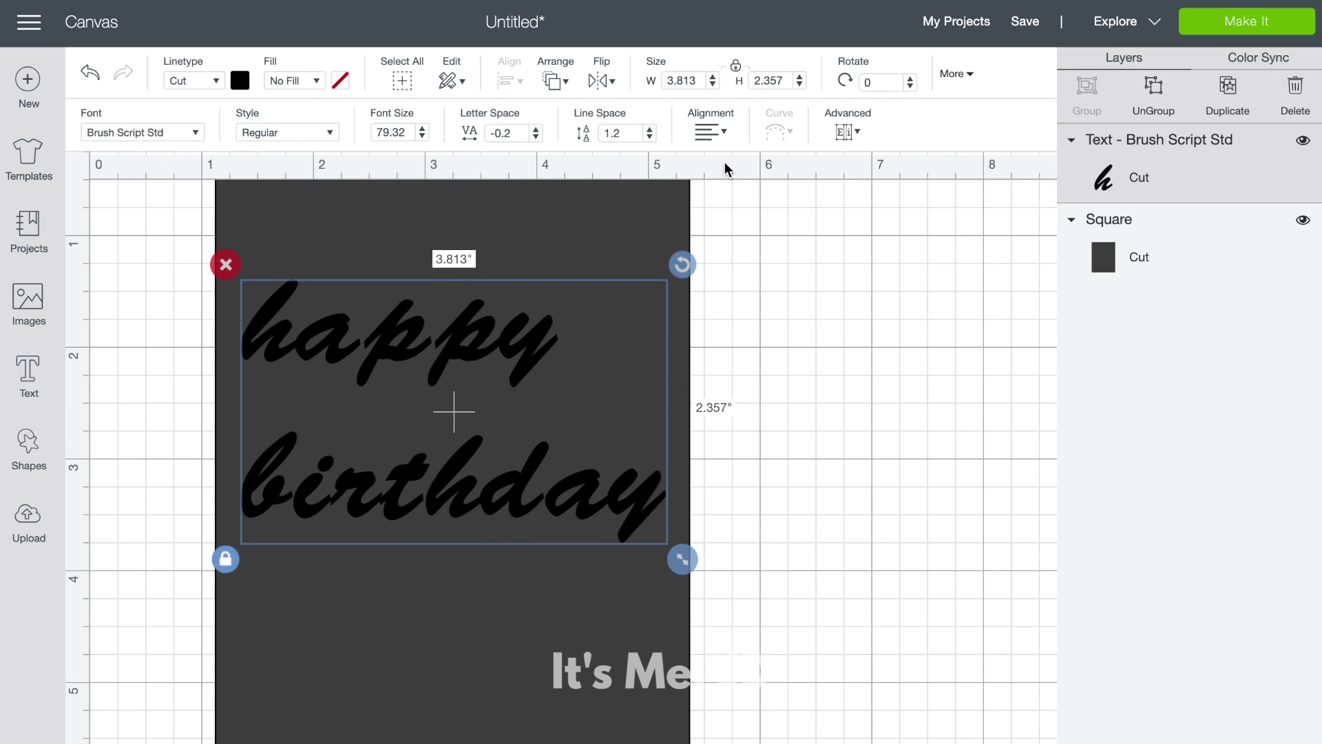
- Centre-align the two lines of the happy birthday text
click(711, 132)
click(720, 187)
click(760, 481)
click(675, 440)
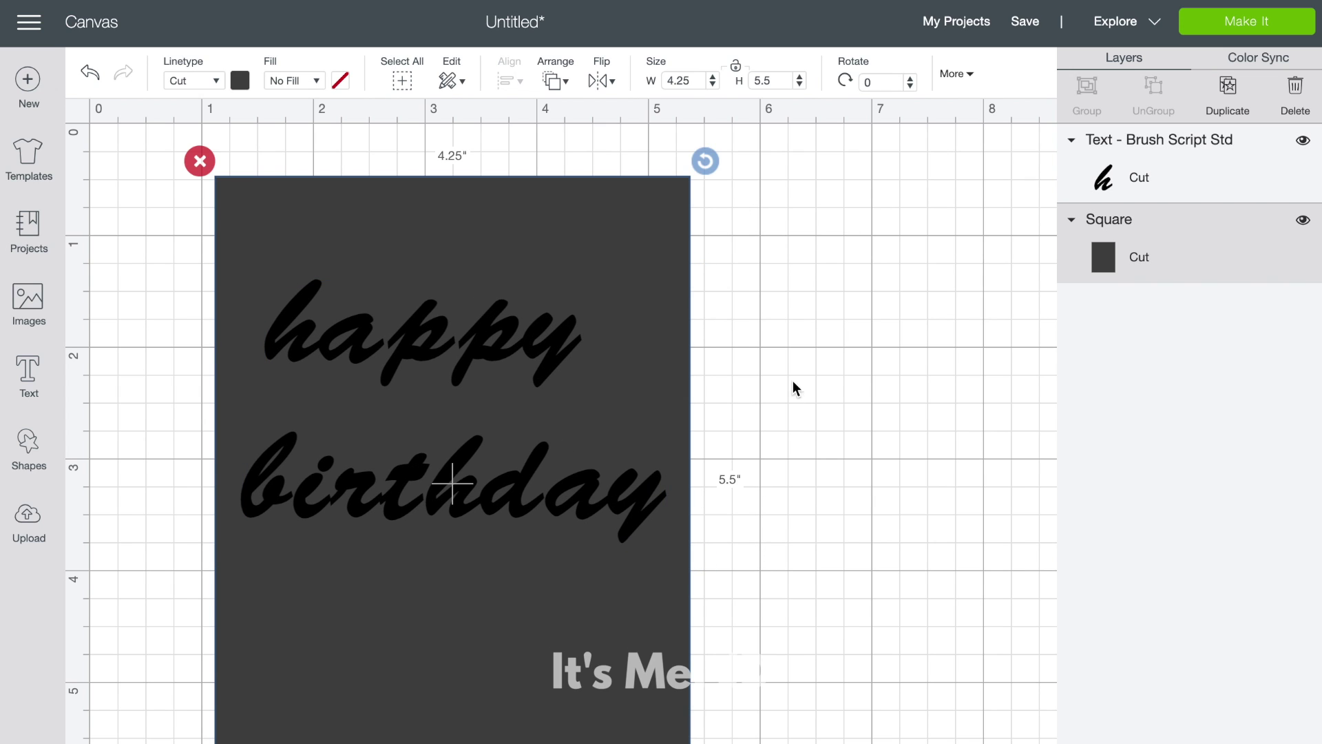
- Hide the square and ungroup the happy birthday text into individual letters
click(1302, 220)
click(517, 341)
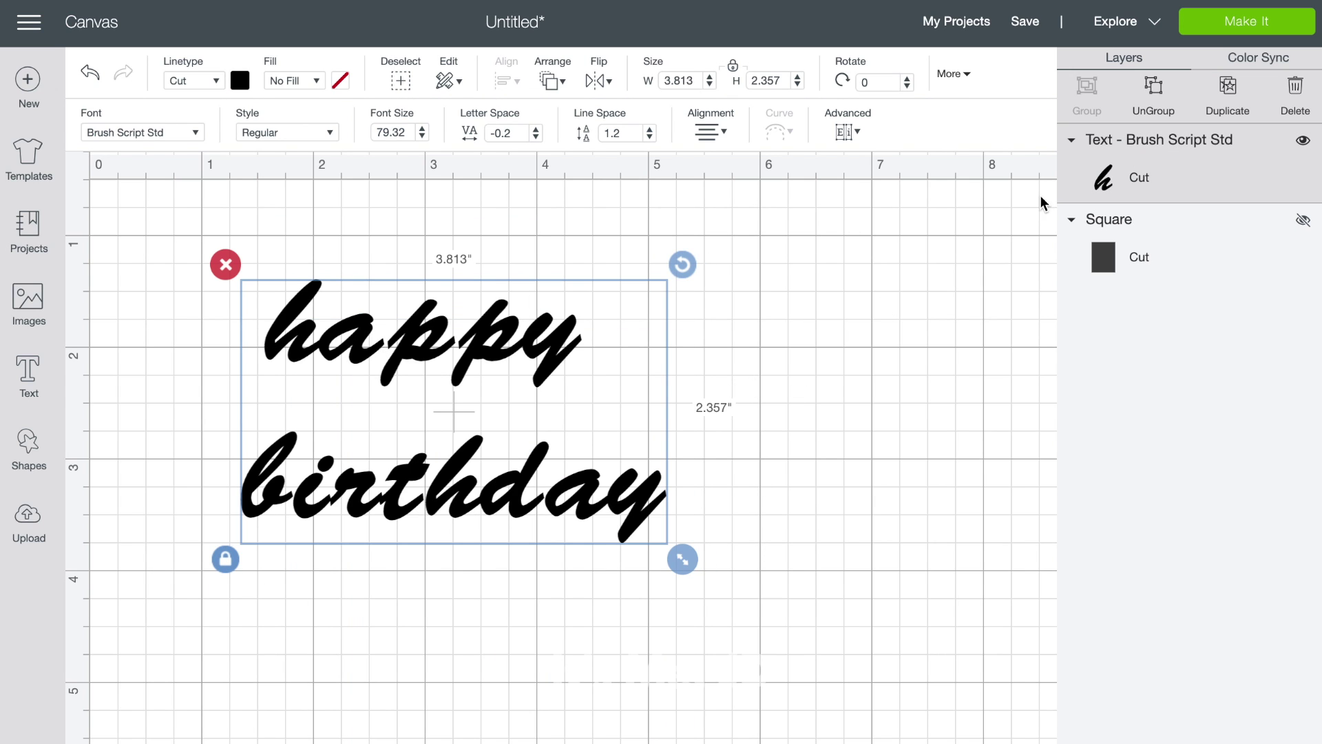
click(1154, 93)
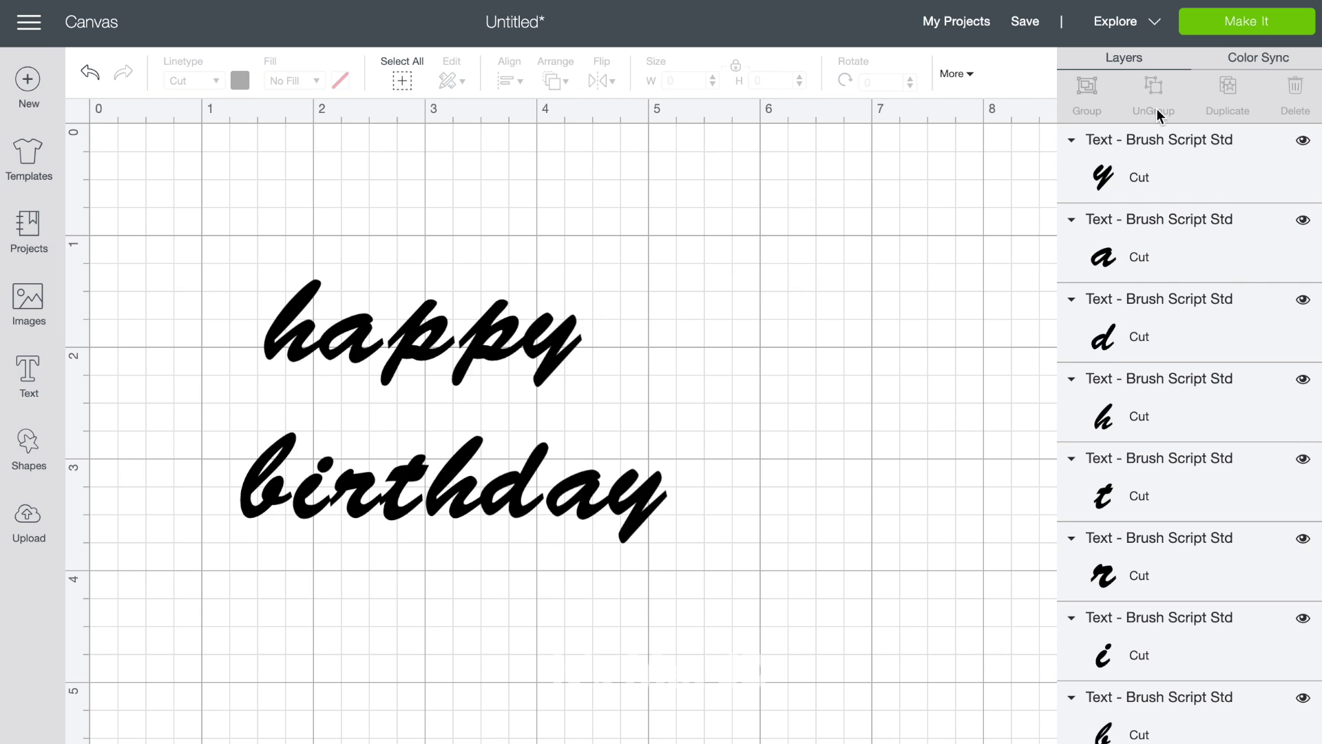
- Move the letters of happy closer together so that each one overlaps its neighbour as connected script
click(352, 349)
click(405, 325)
drag(404, 329, 510, 322)
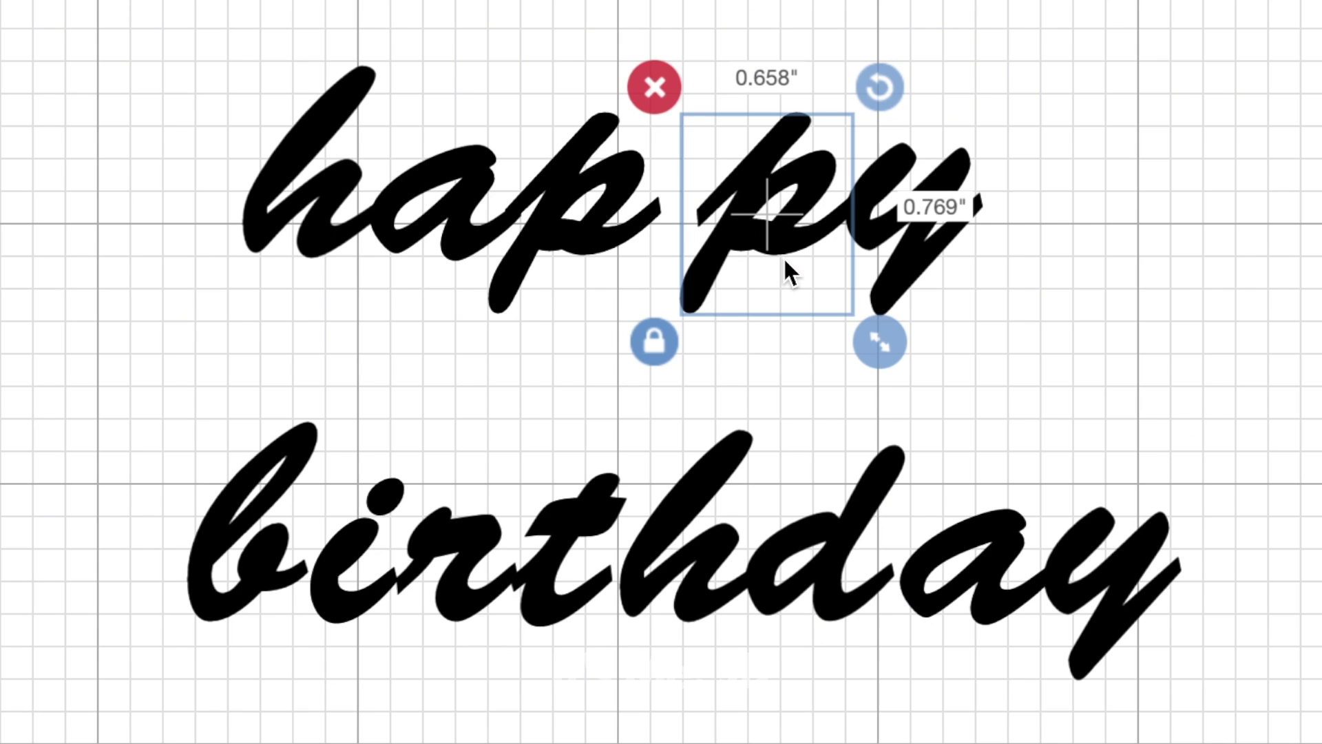
key(Left)
key(Left)
click(567, 339)
key(Left)
key(Left)
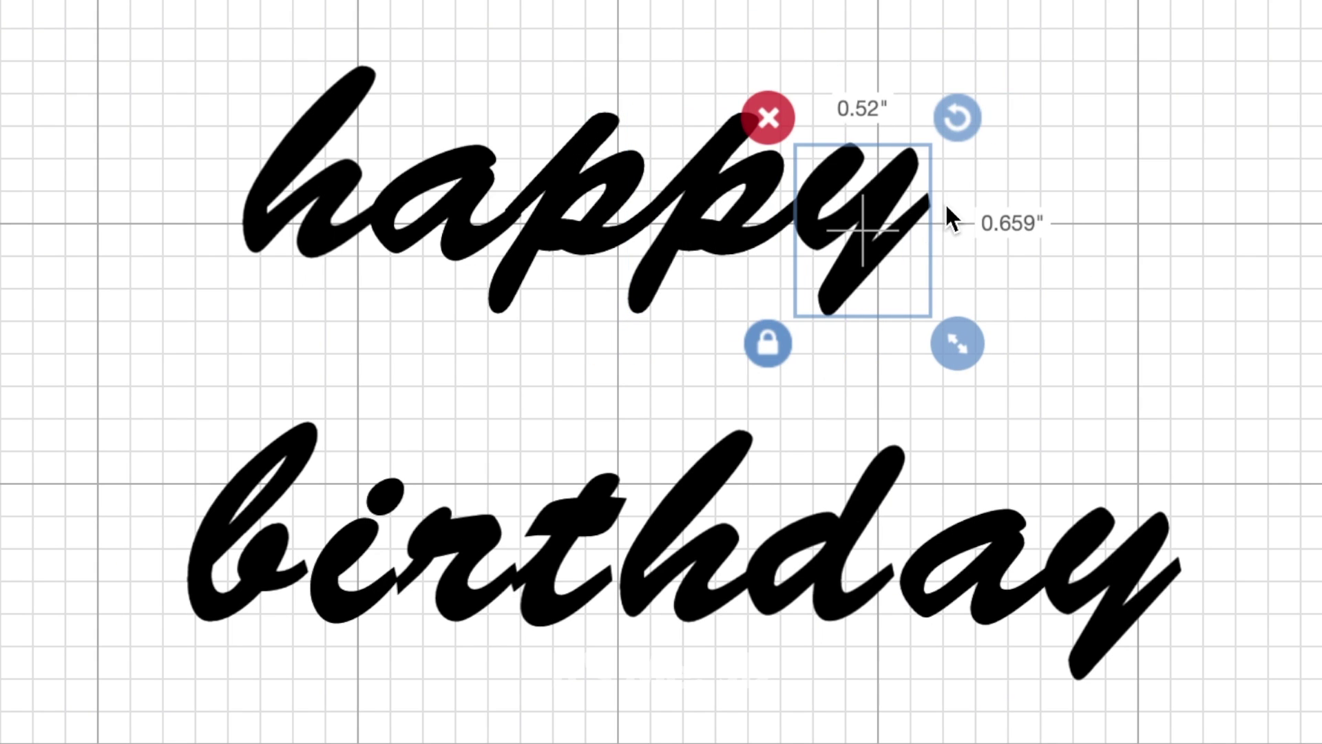
- Shift the i, r and t of birthday toward the b so that these letters overlap
click(345, 559)
drag(448, 562, 426, 560)
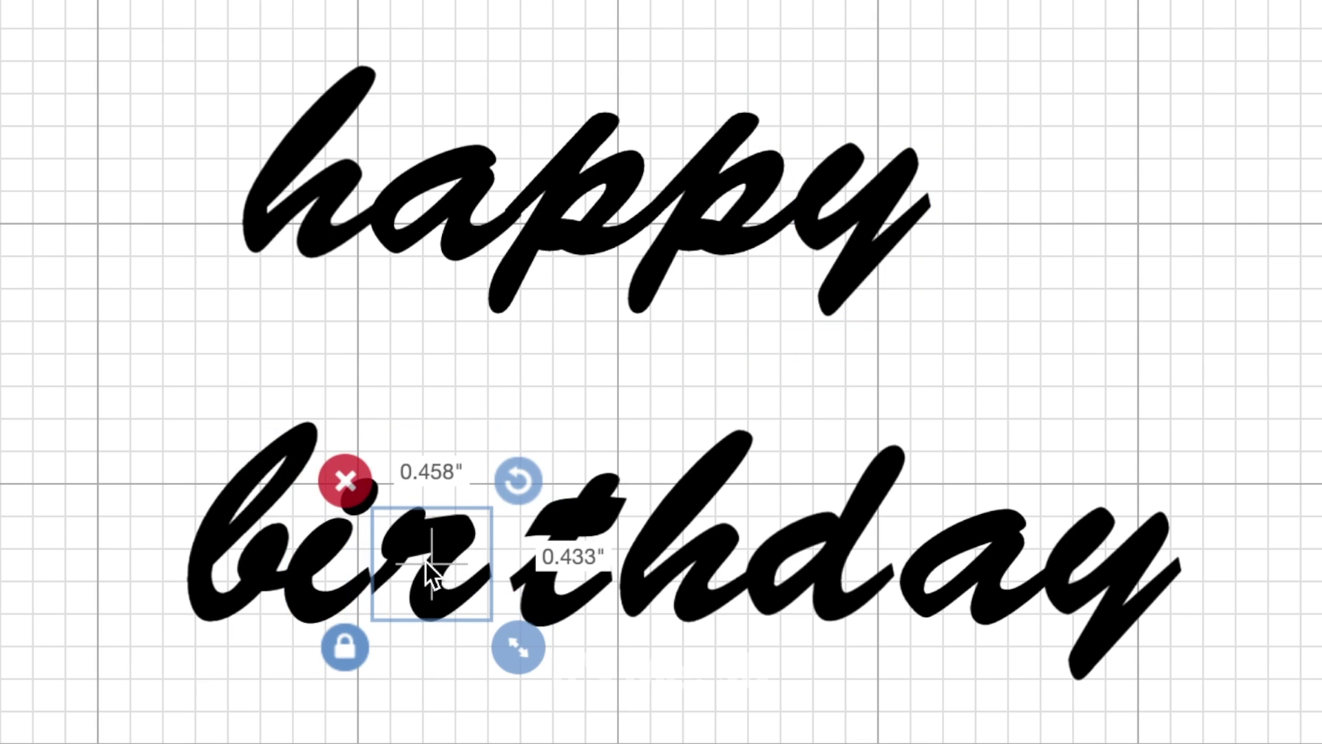
key(Left)
click(551, 532)
key(Left)
key(Left)
key(Left)
- Move the h and d of birthday against the preceding letters so that they connect
click(688, 494)
key(Left)
key(Left)
key(Left)
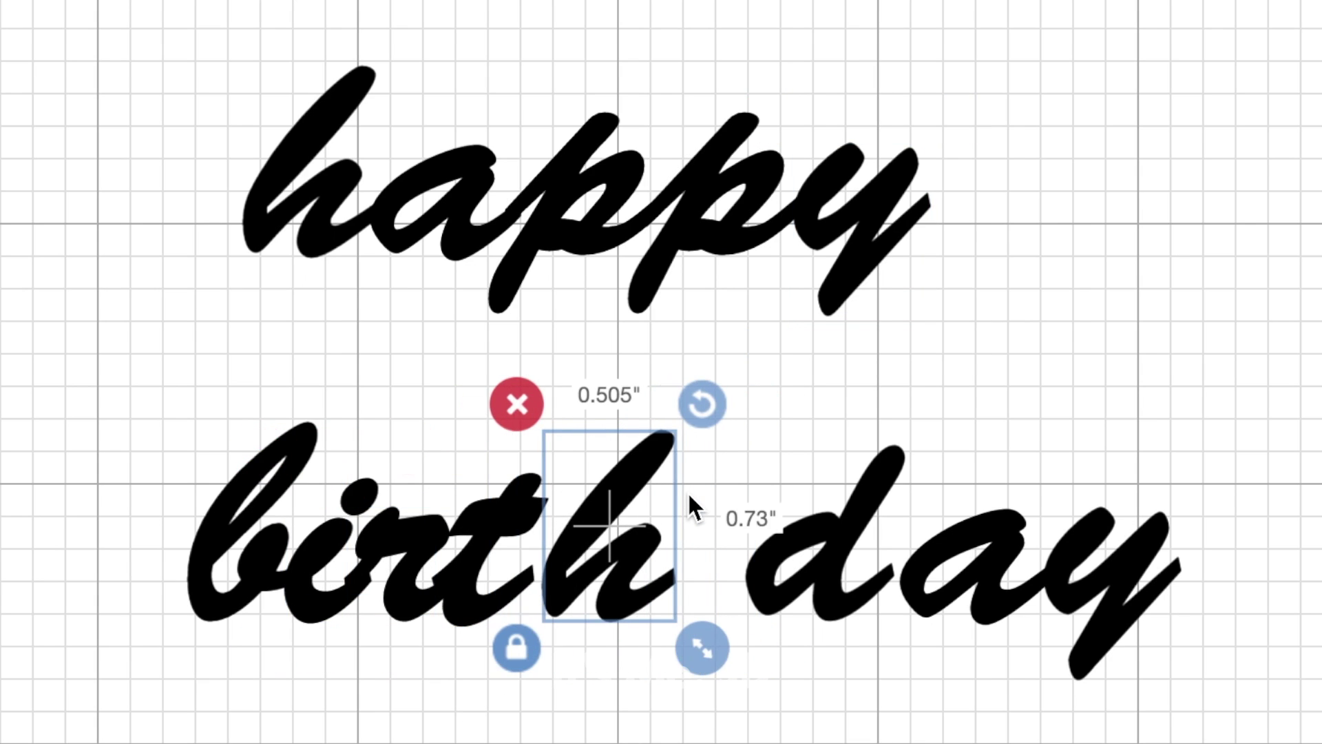
key(Left)
key(shift+Right)
key(super+z)
drag(812, 544, 704, 539)
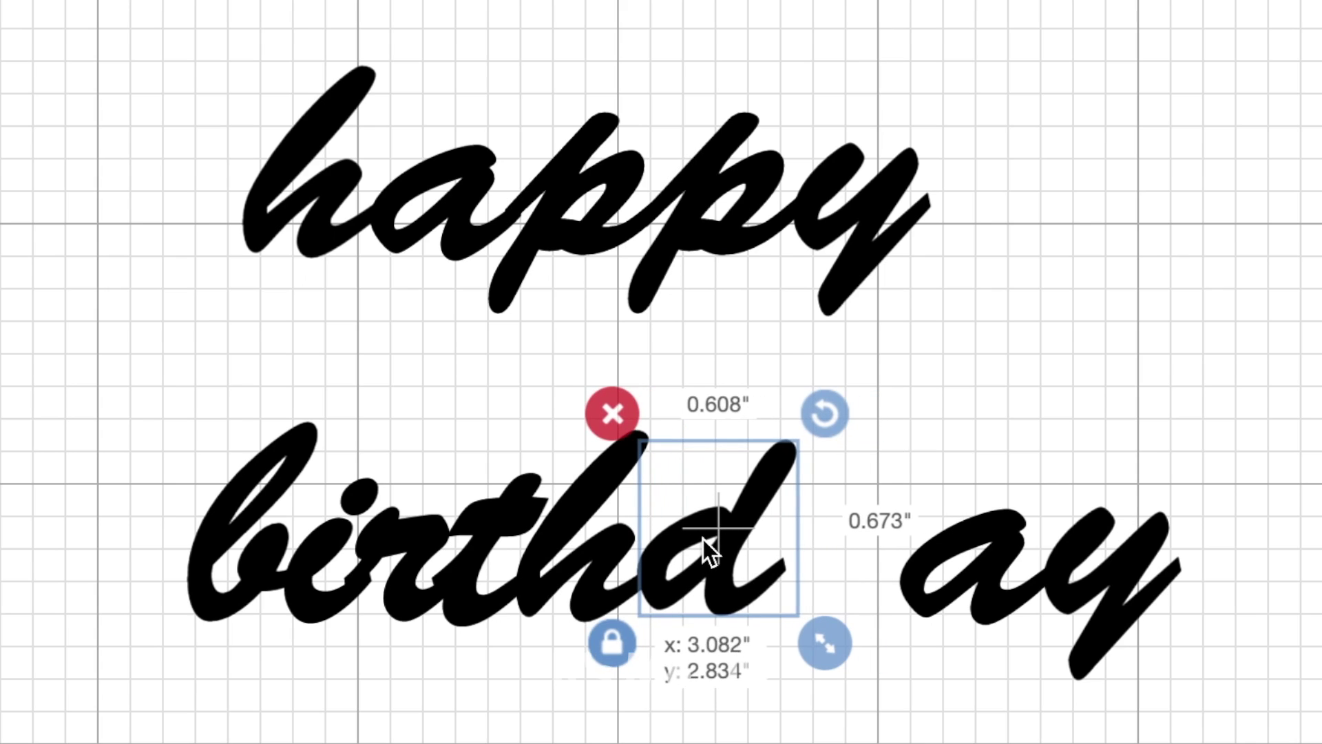
- Fine-tune the overlaps from i to d in birthday and bring the a and y in to complete the connected word
click(411, 543)
click(538, 522)
click(507, 527)
drag(507, 527, 522, 517)
drag(622, 565, 636, 564)
drag(109, 407, 586, 553)
drag(737, 517, 777, 523)
drag(971, 534, 867, 533)
drag(1101, 564, 1032, 550)
click(772, 372)
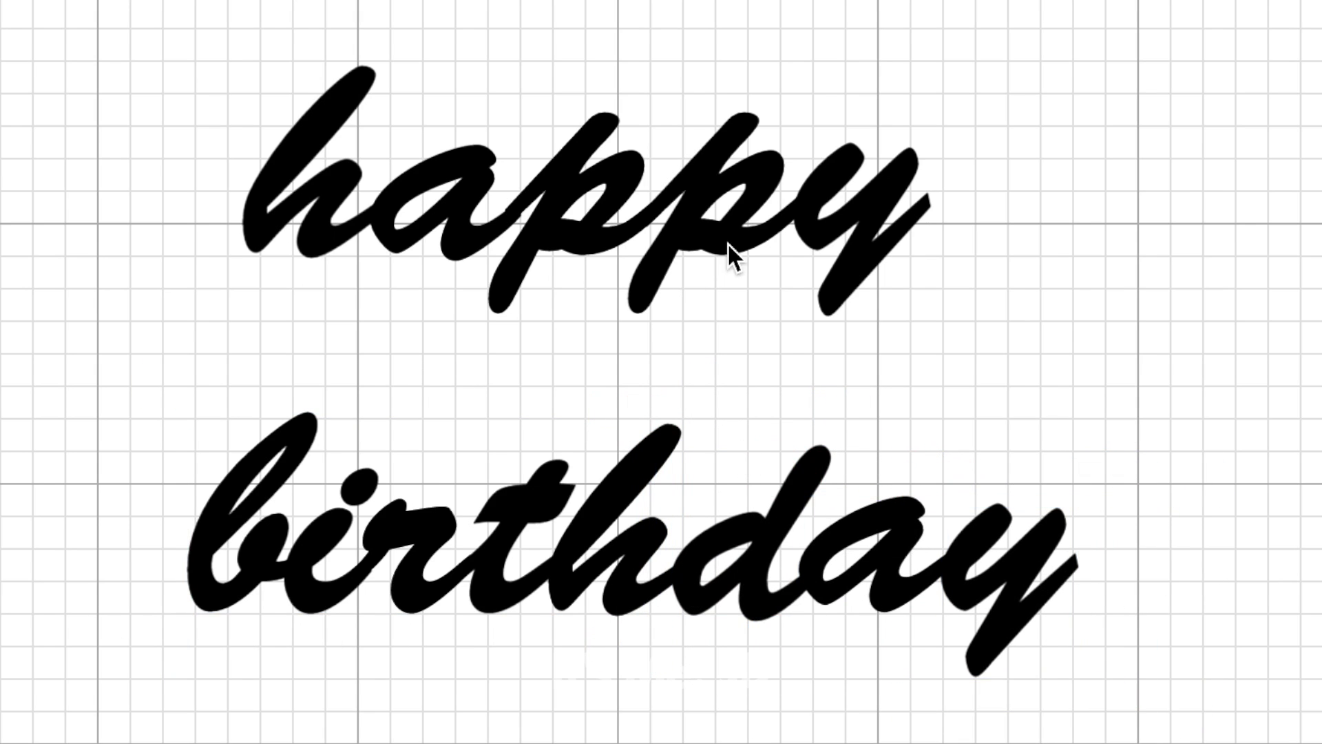
- Go through the letters of happy and fine-tune their positions for clean overlaps
drag(206, 72, 978, 283)
click(313, 138)
click(588, 204)
scroll(588, 204, right, 1)
click(482, 97)
click(592, 214)
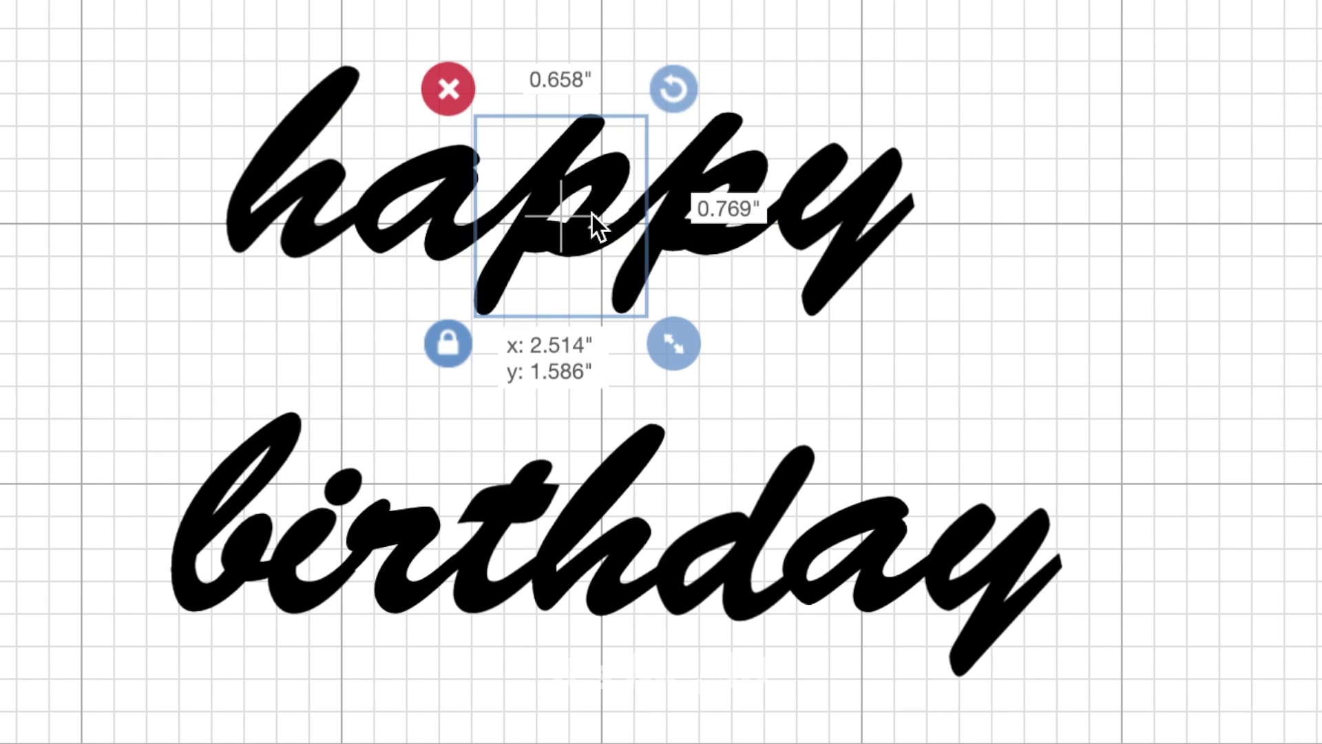
click(754, 173)
click(866, 204)
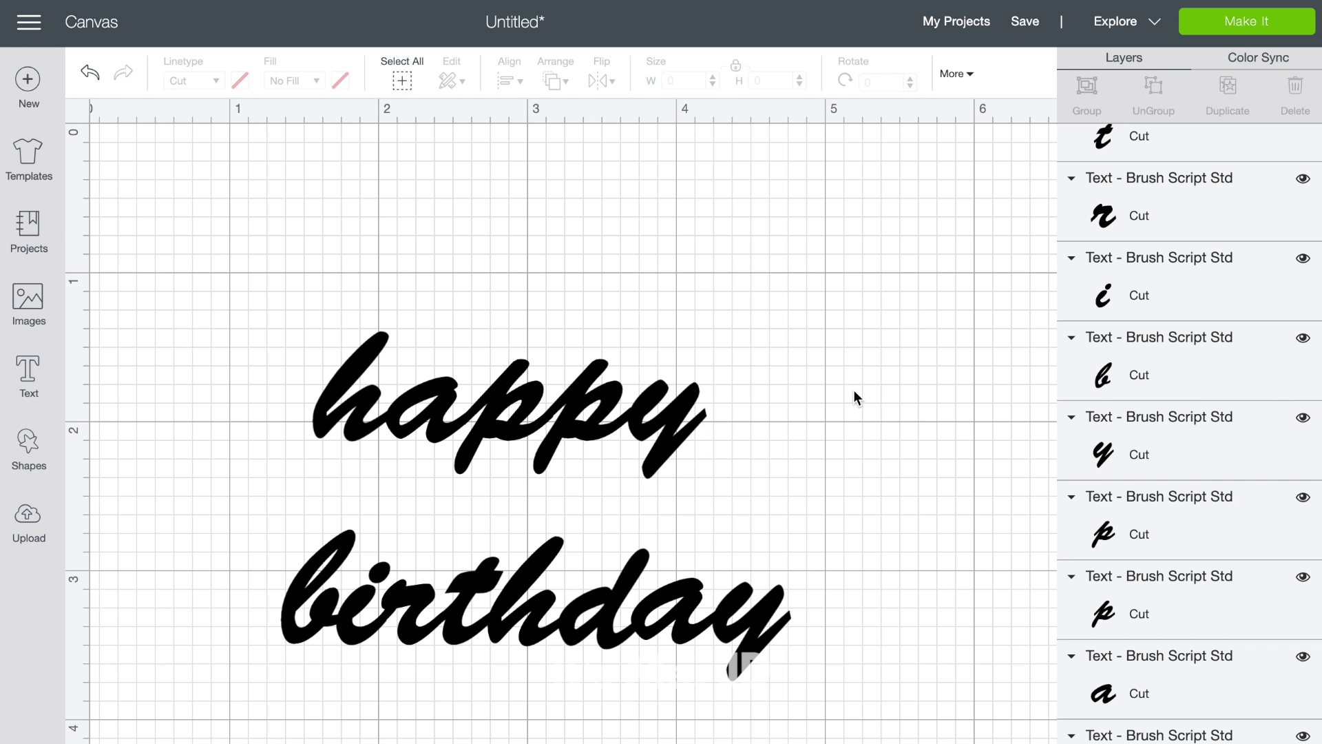
- Group the letters of happy and the letters of birthday into two separate groups
drag(818, 340, 309, 420)
click(1087, 102)
drag(813, 725, 274, 548)
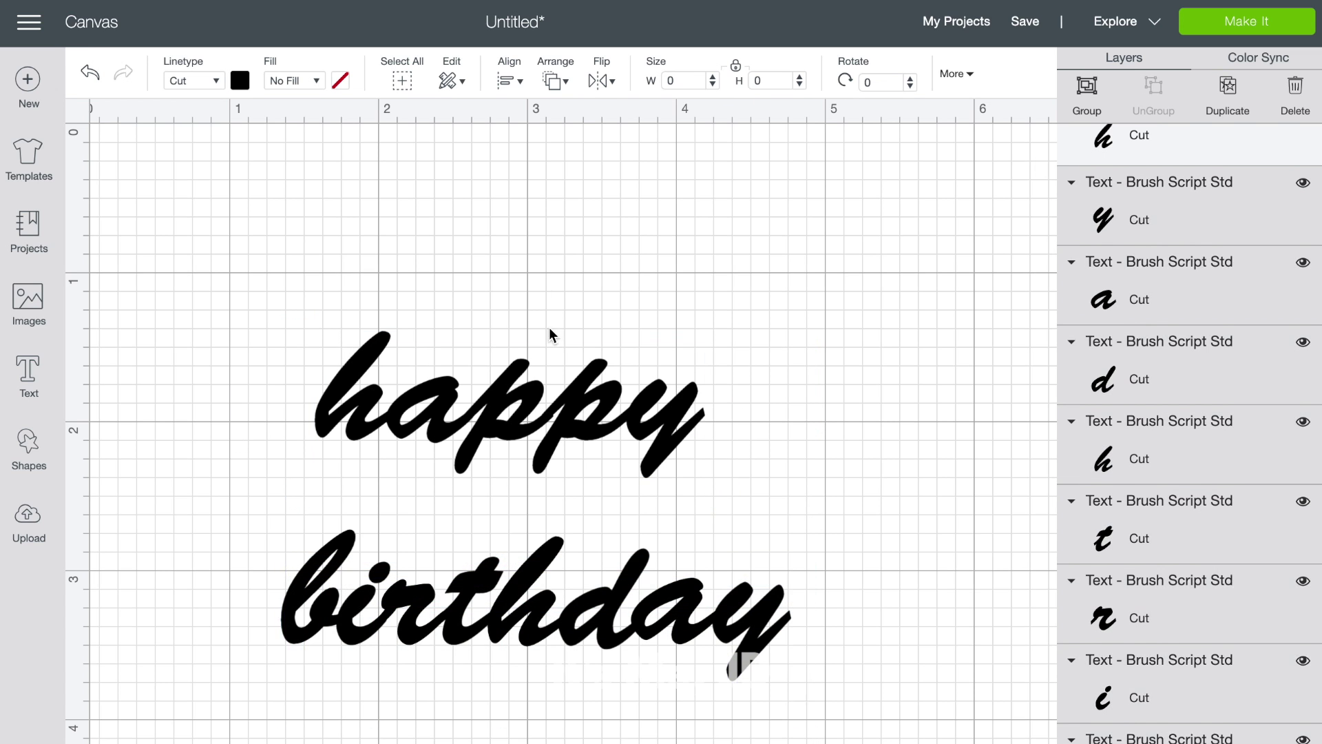
click(1090, 110)
- Move both words toward the canvas's upper-left corner, collapse their layer groups, and nudge each word slightly higher
drag(268, 319, 668, 730)
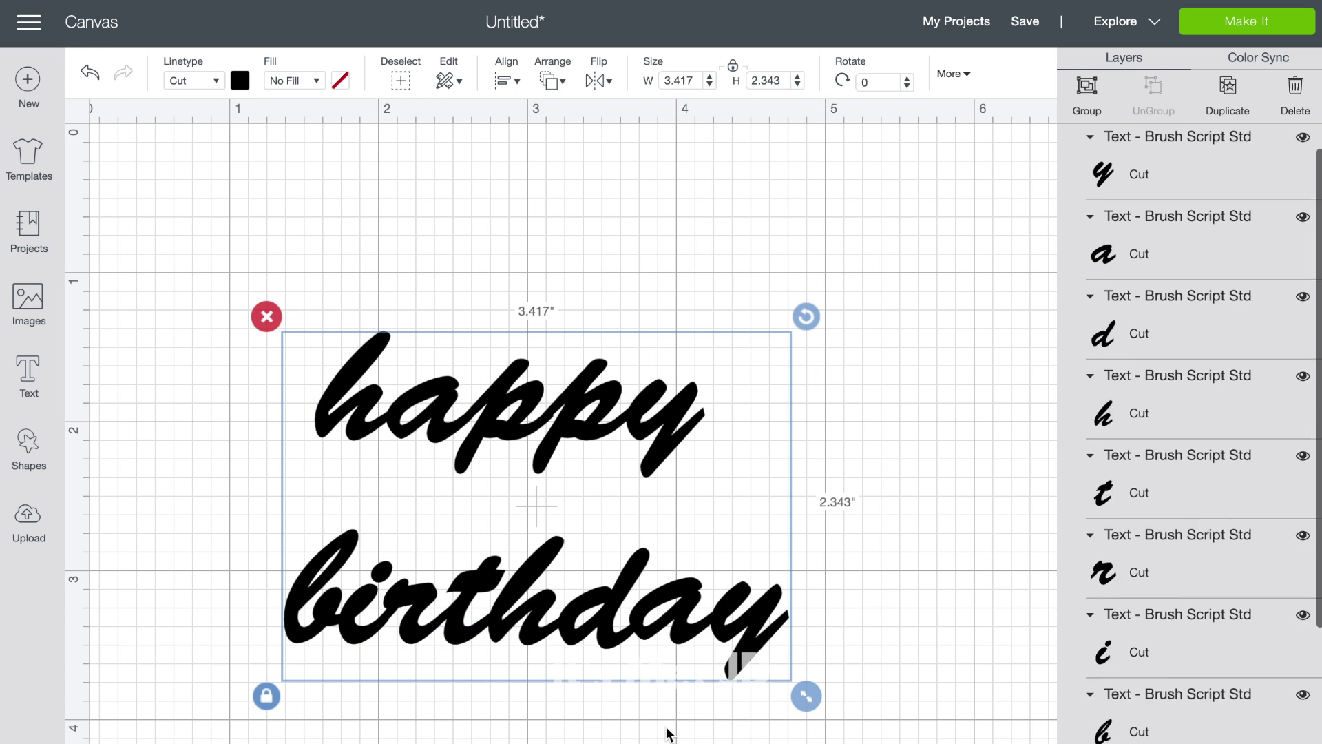
drag(656, 647, 513, 572)
key(super+minus)
key(super+minus)
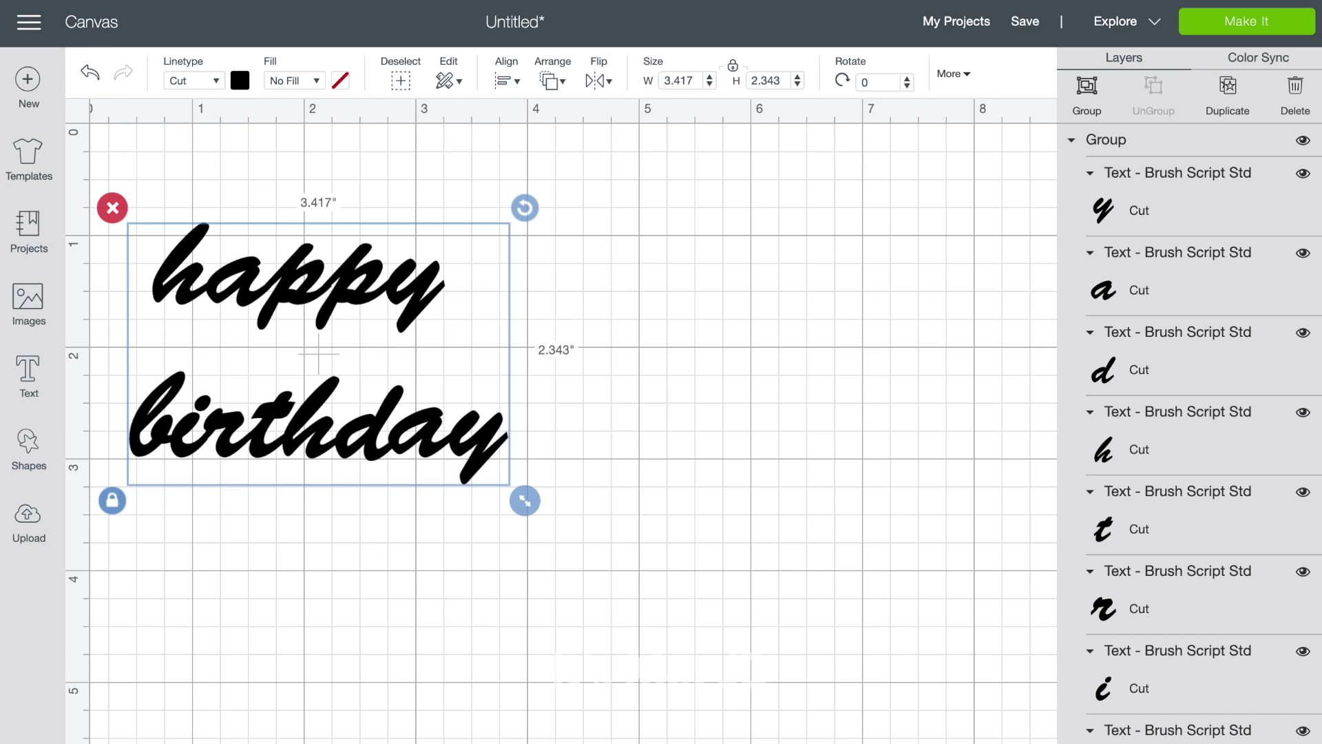
click(1071, 141)
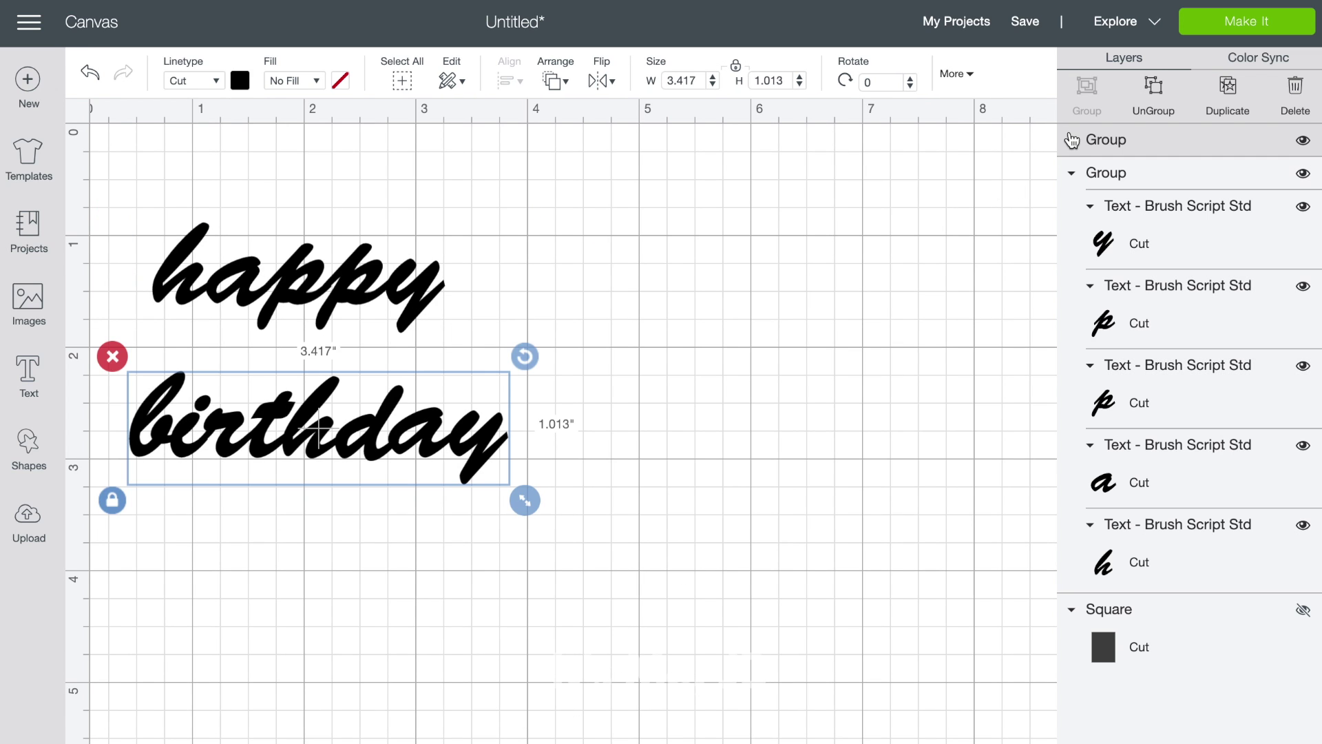
click(1071, 174)
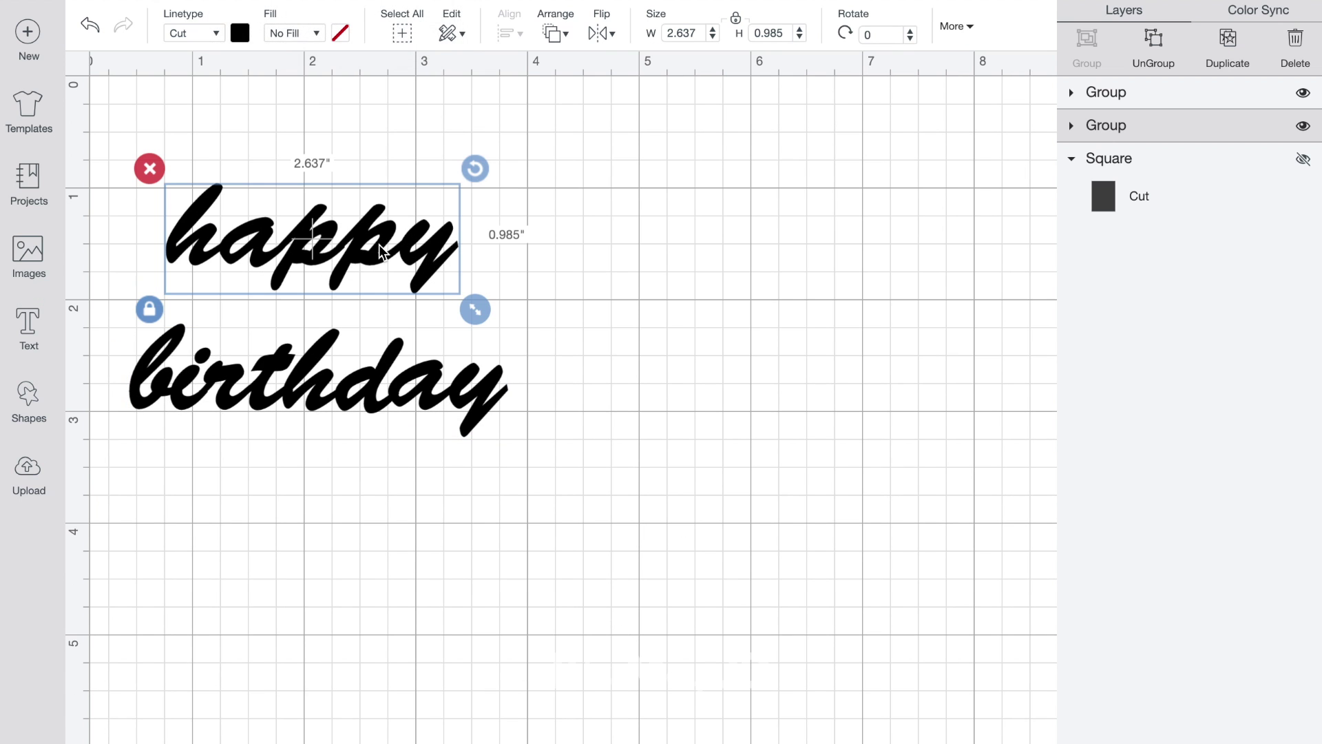
mouse_move(320, 231)
mouse_down()
mouse_move(288, 229)
mouse_move(412, 228)
mouse_move(314, 221)
mouse_up()
drag(321, 385, 322, 374)
- Duplicate the happy and birthday groups and place the copies lower on the canvas, around the 5-inch mark
click(1106, 125)
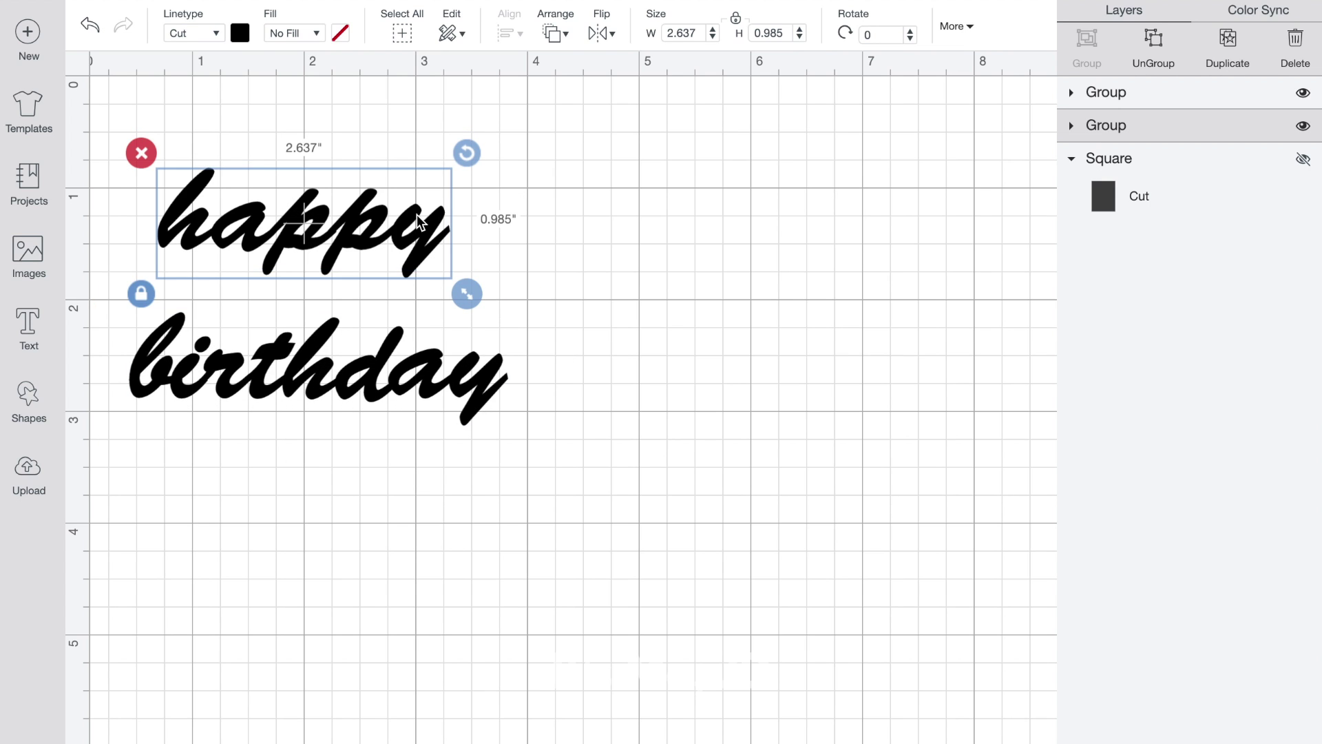
click(1228, 42)
drag(453, 285, 585, 555)
click(382, 365)
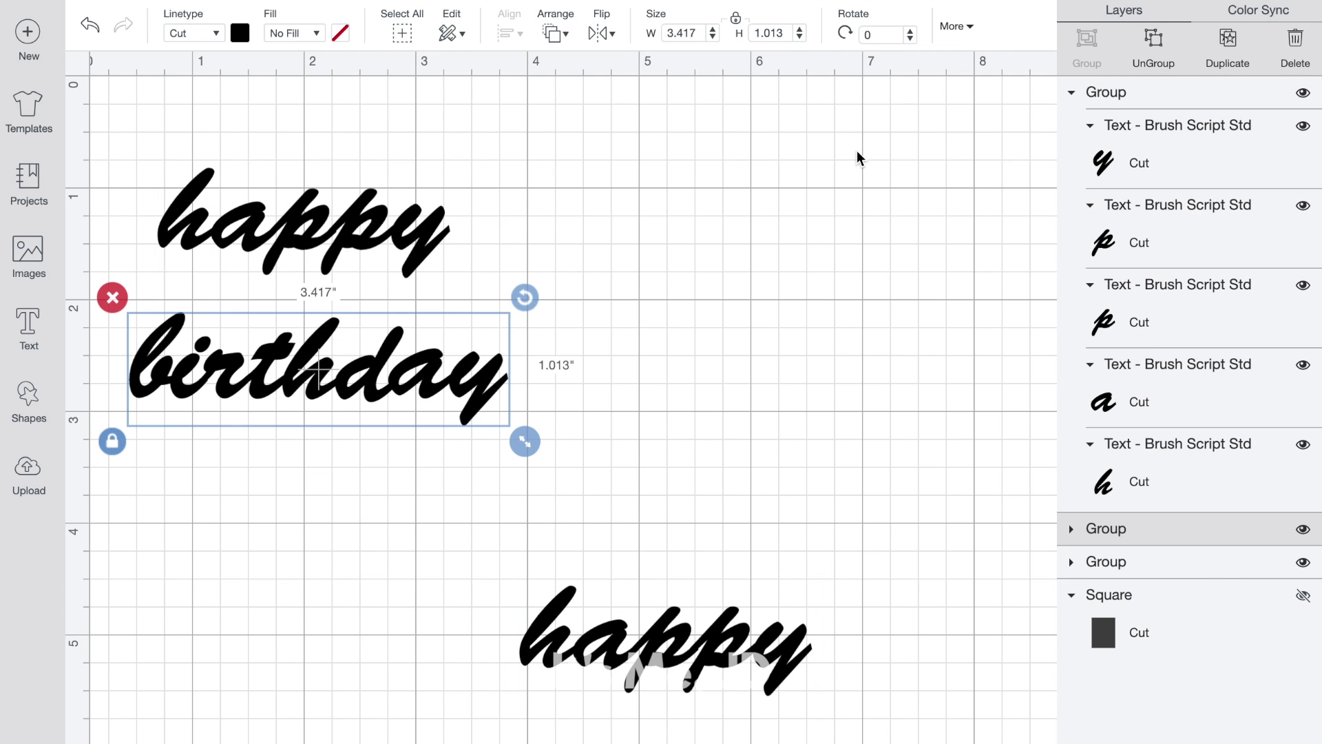
click(1228, 41)
drag(453, 478, 684, 727)
drag(604, 675, 716, 739)
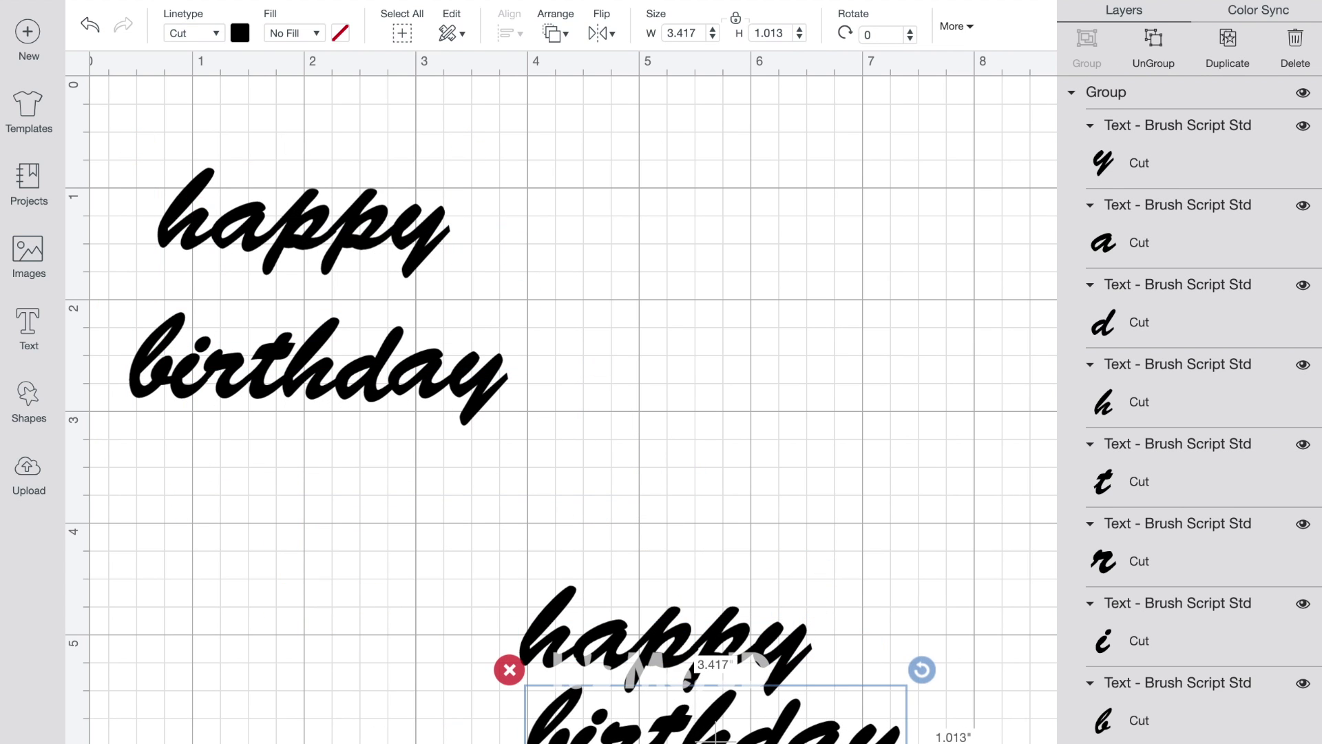
- Collapse the layer groups of the duplicated happy and birthday and hide both copies
click(1071, 93)
click(1075, 128)
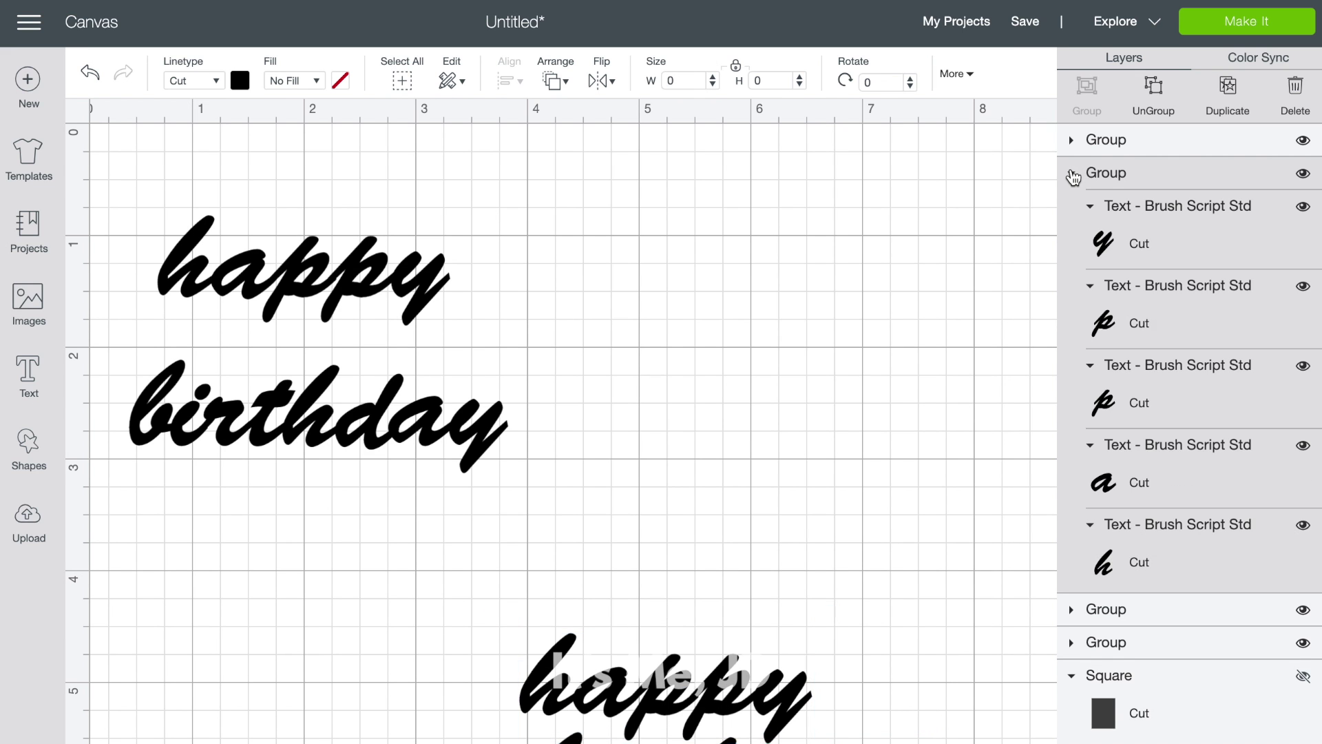
click(1071, 125)
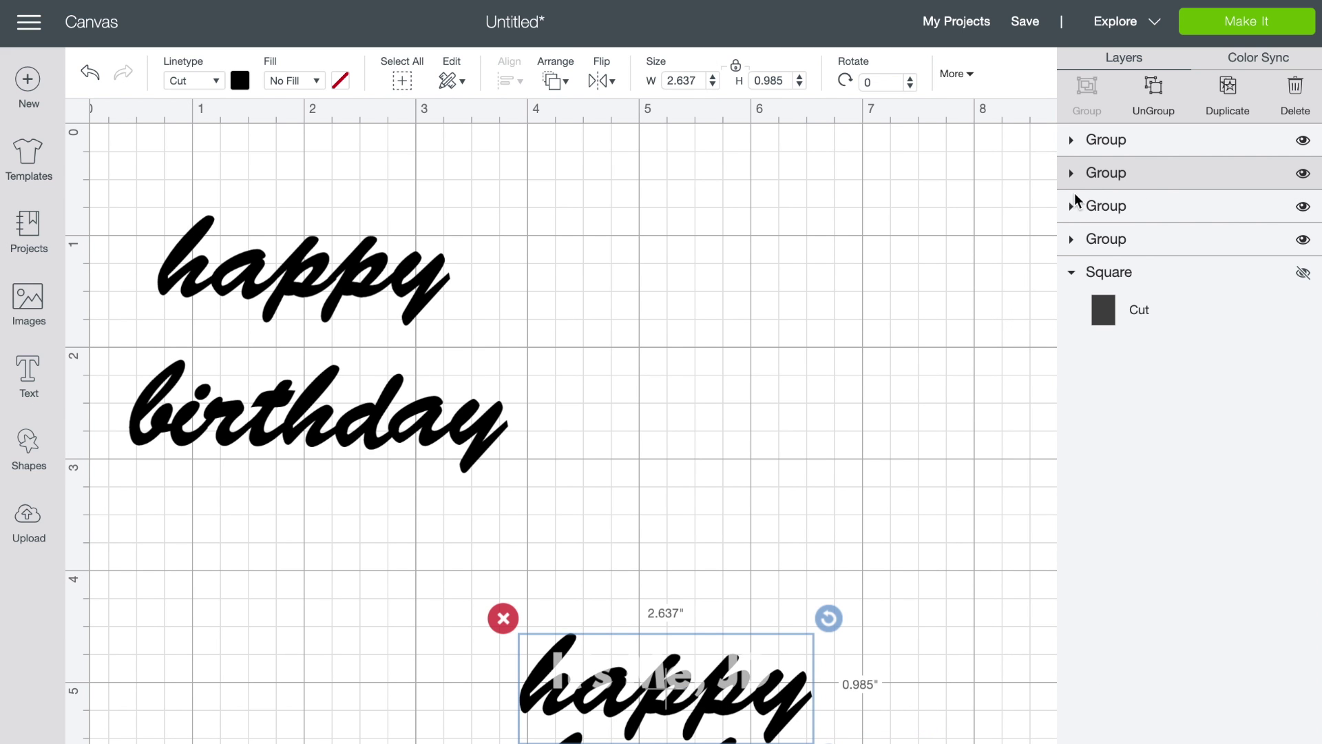
click(1303, 173)
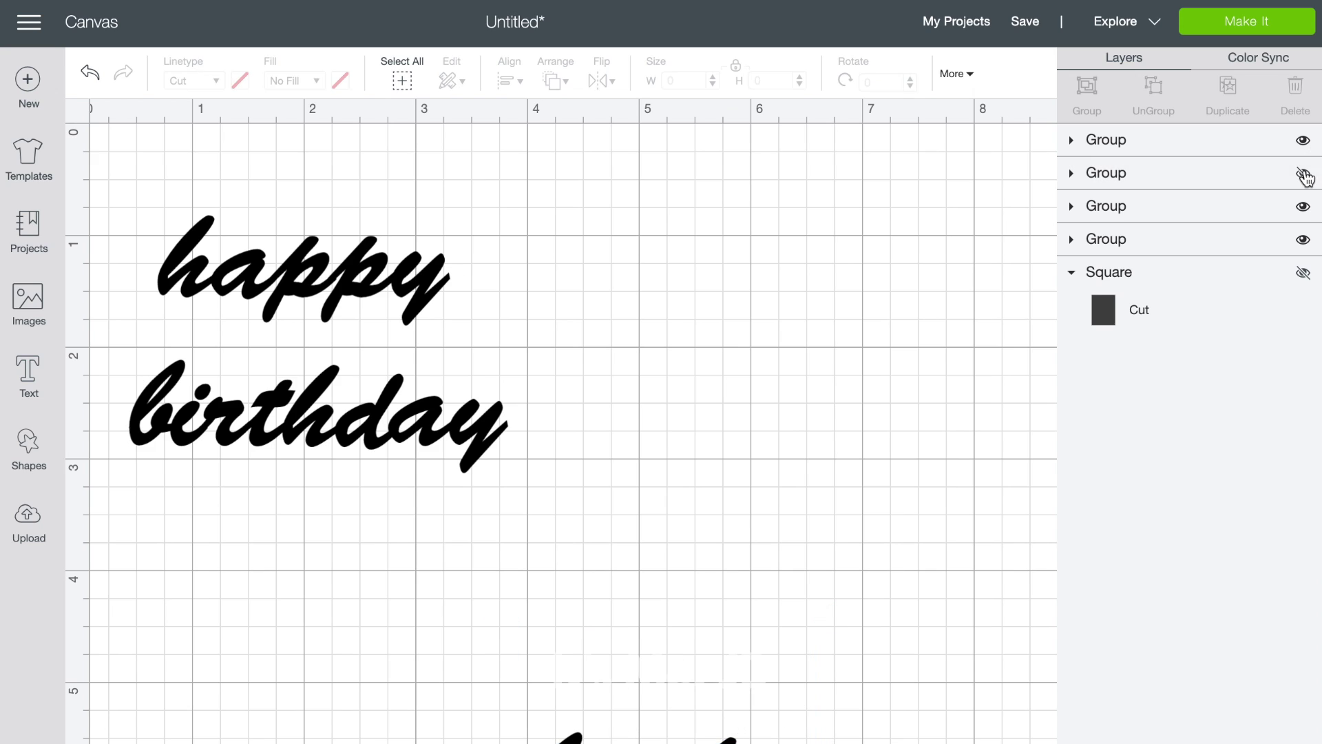
click(1304, 140)
- Weld the letters of each visible word into a single shape and collapse the hidden backup groups
click(1115, 172)
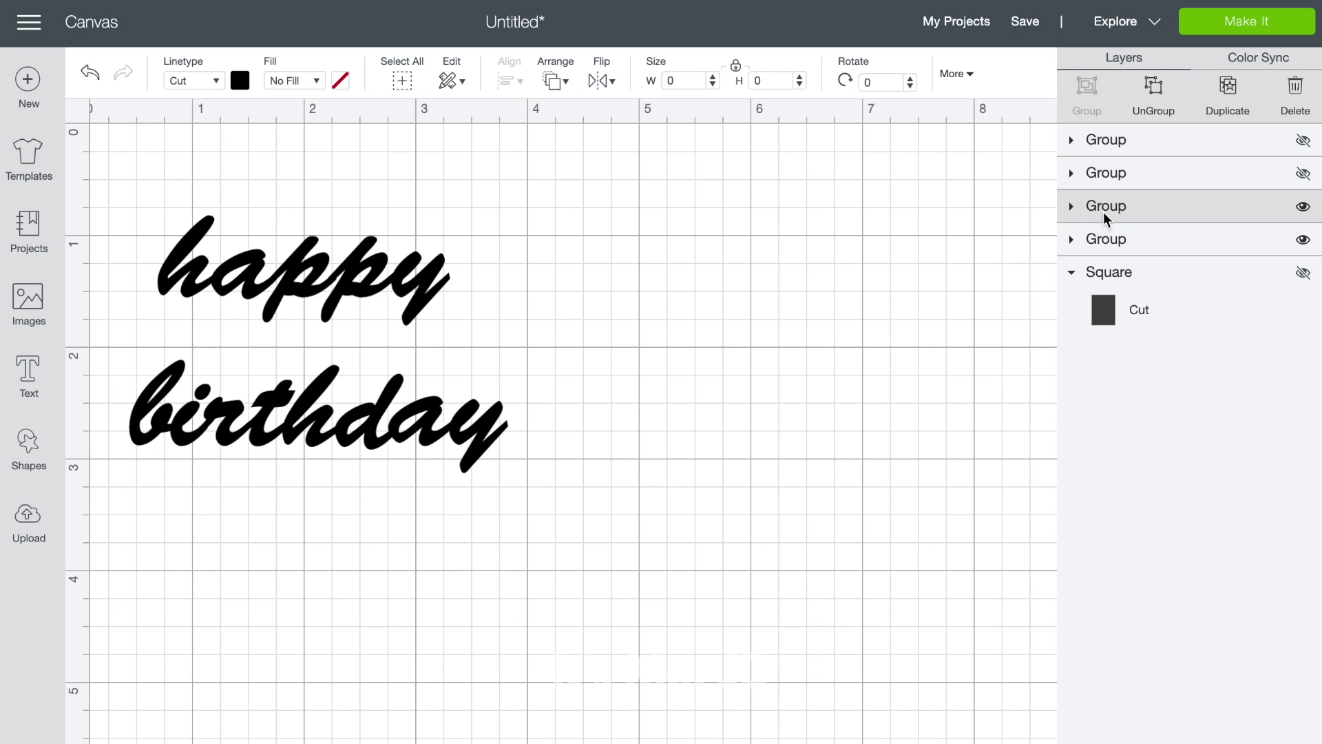
click(1107, 240)
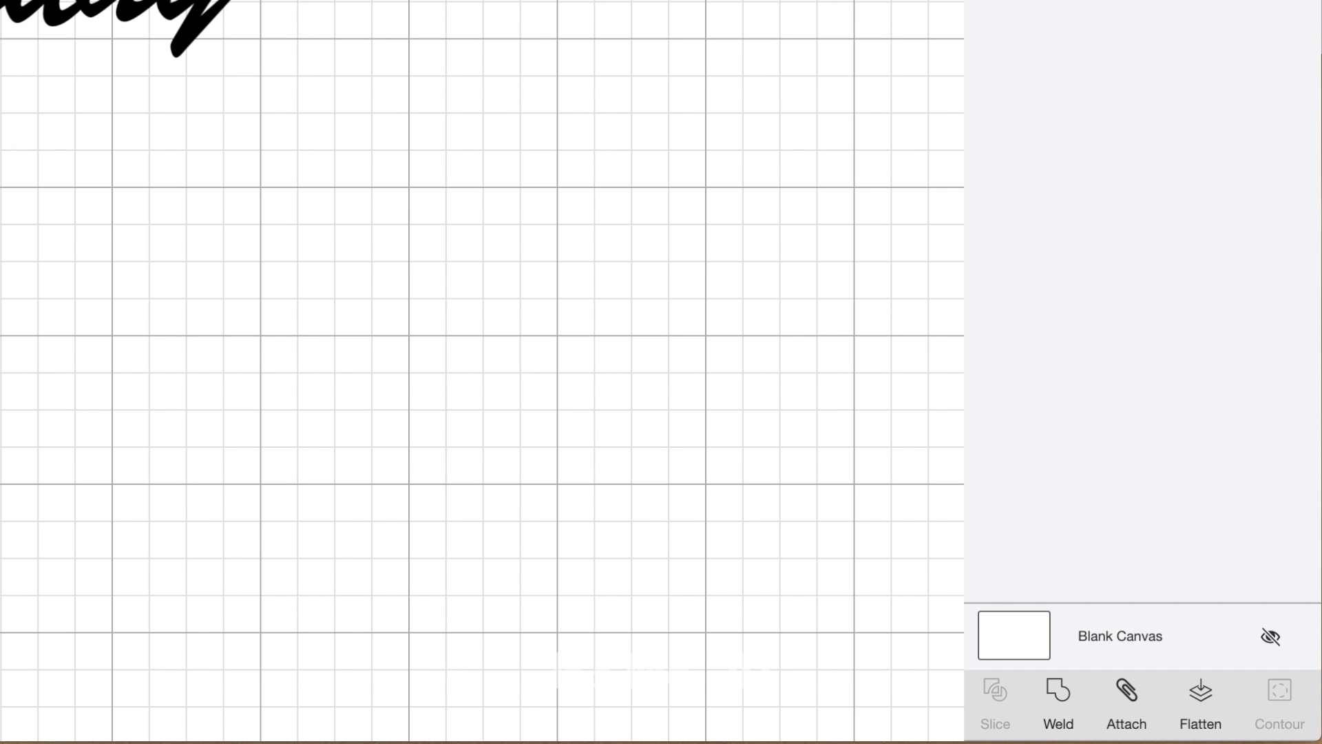
click(1062, 703)
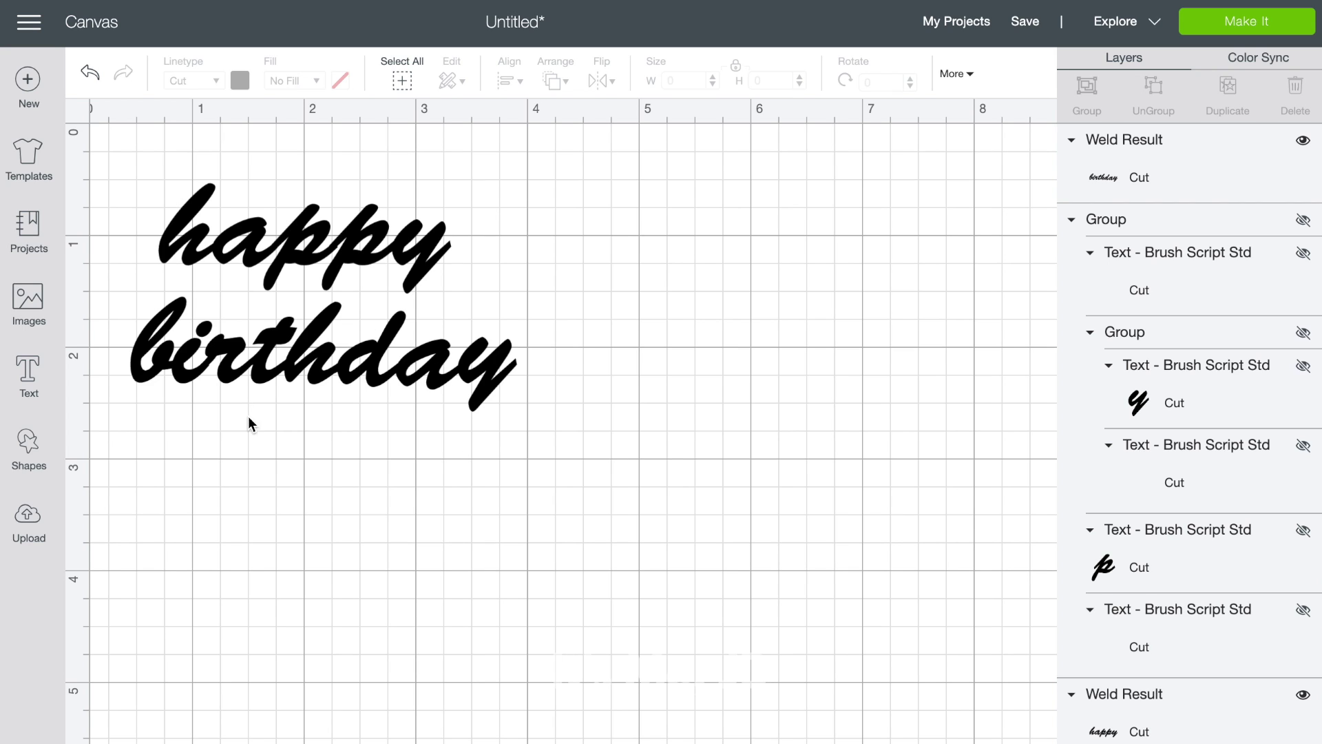
click(462, 356)
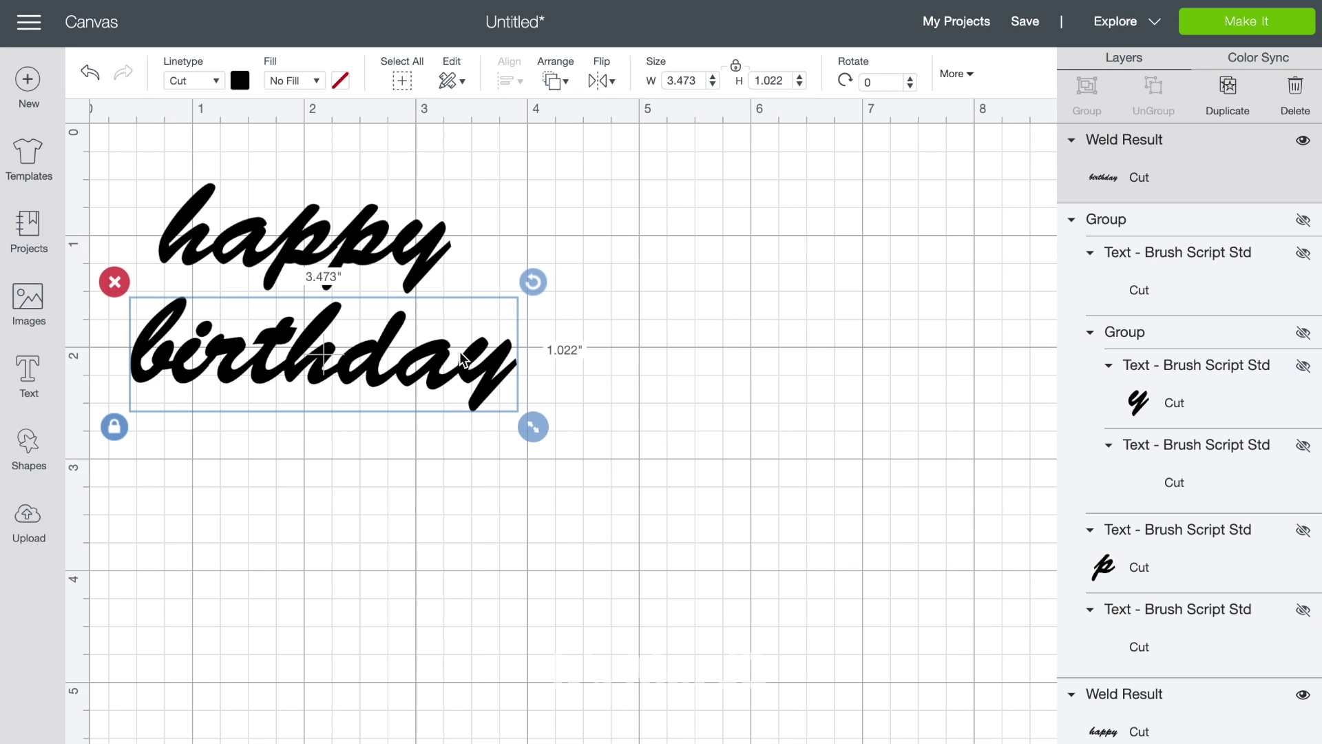
click(1072, 219)
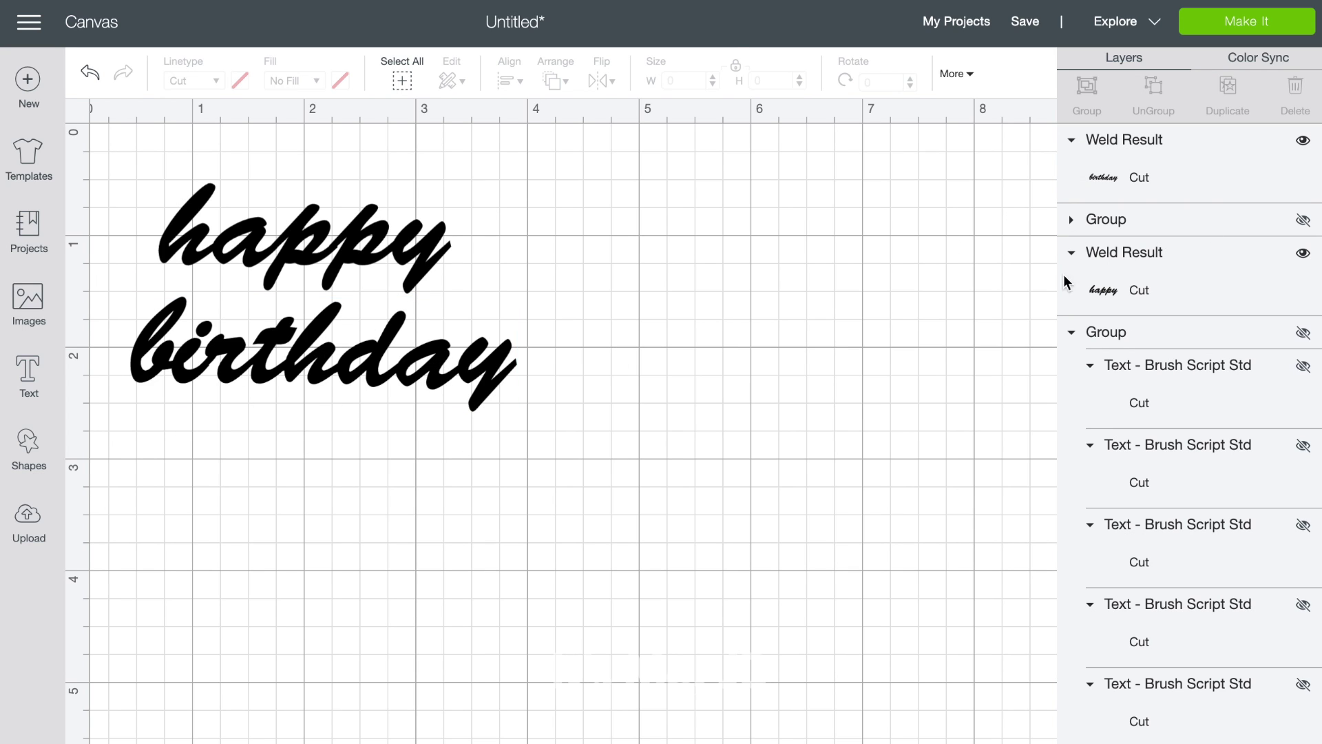
click(1076, 335)
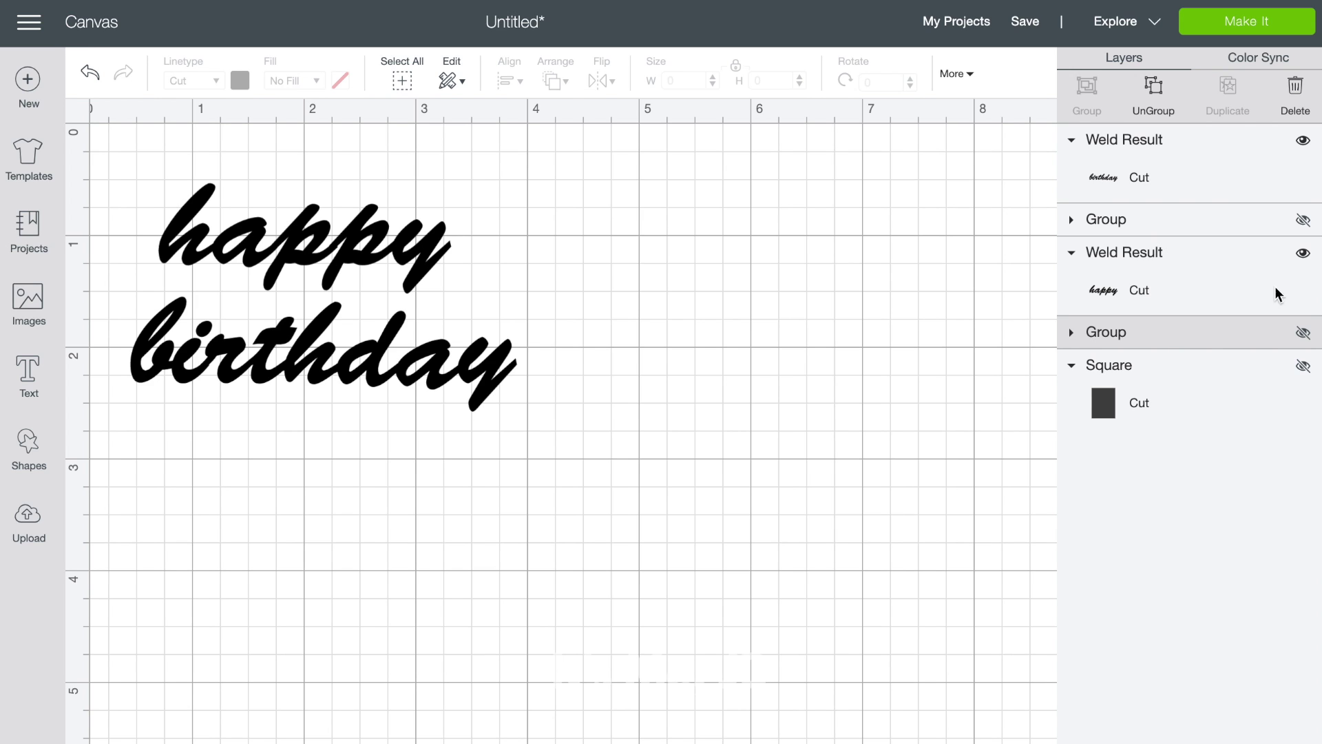
- Check the welded words against the square, and hide the square and both weld results
drag(635, 524, 530, 473)
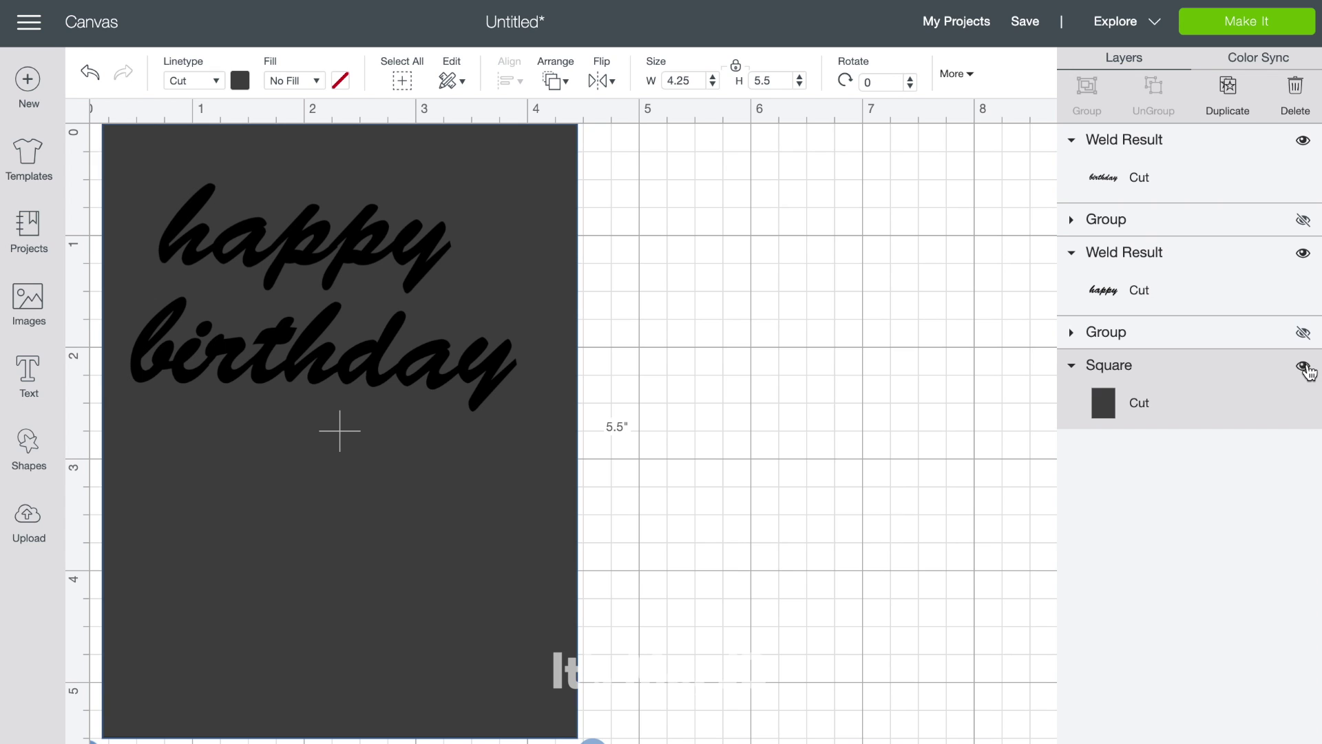
click(1304, 366)
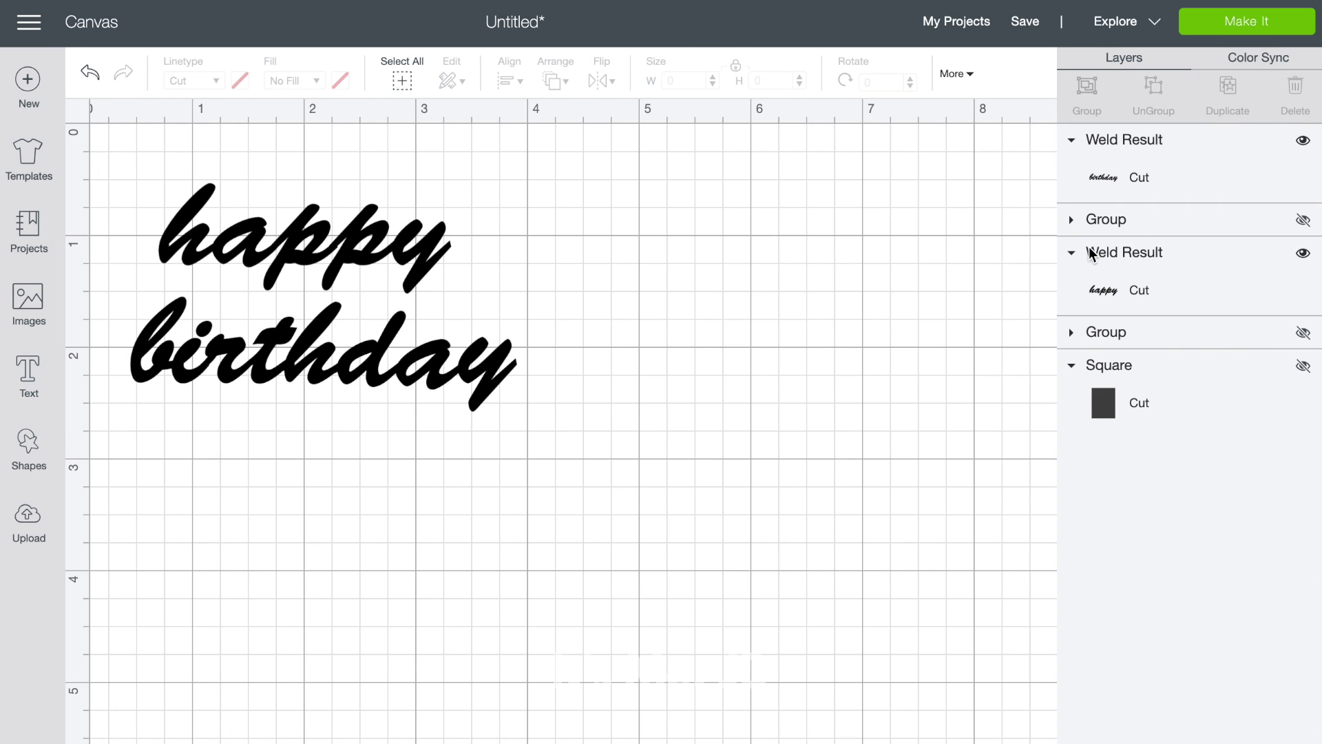
click(1298, 142)
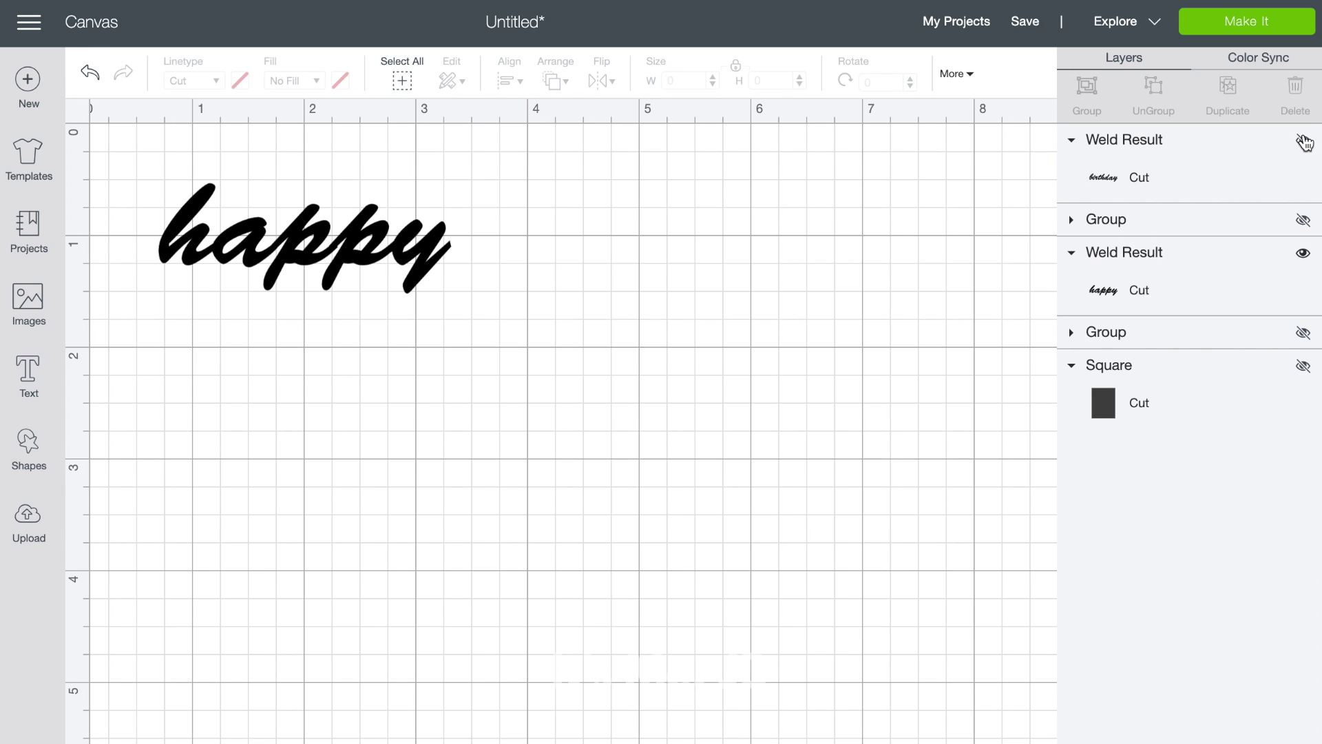
click(1304, 254)
- Add a new text reading "thanks" and place it in the upper-left area of the canvas
click(27, 378)
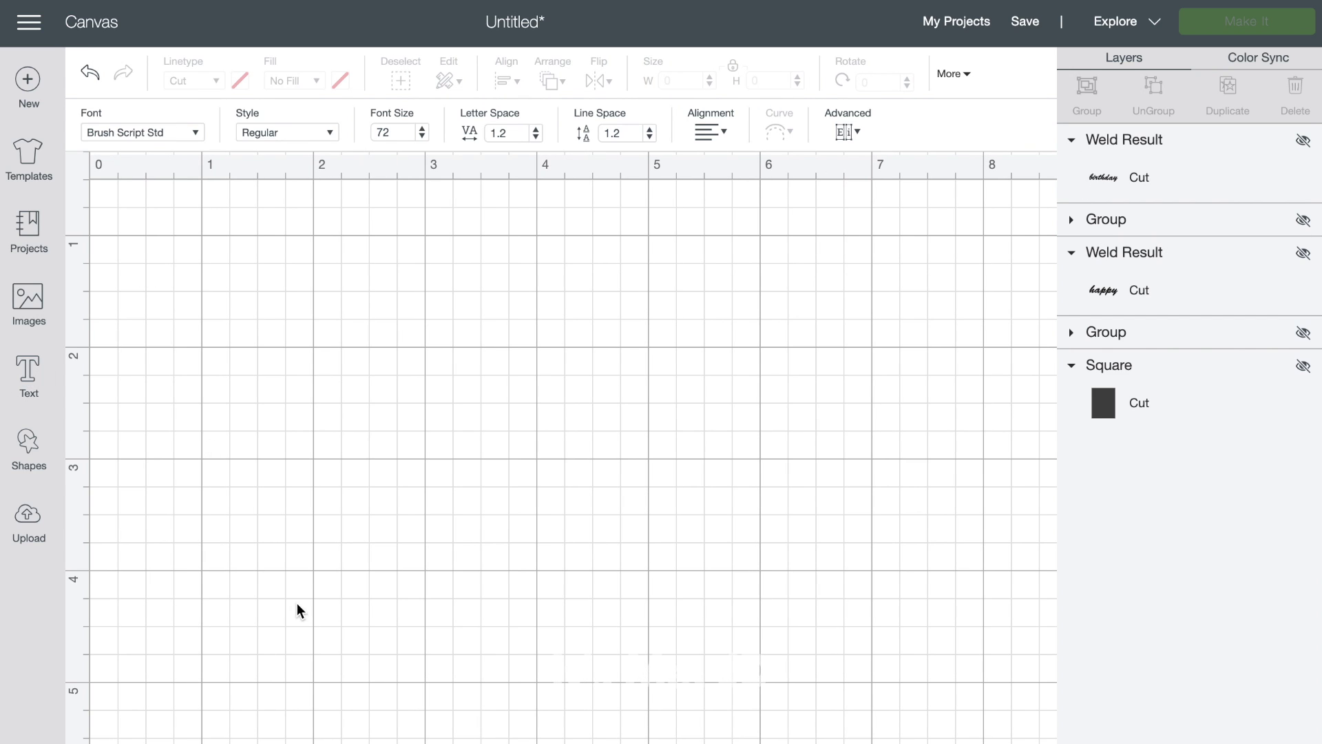
text(thanks)
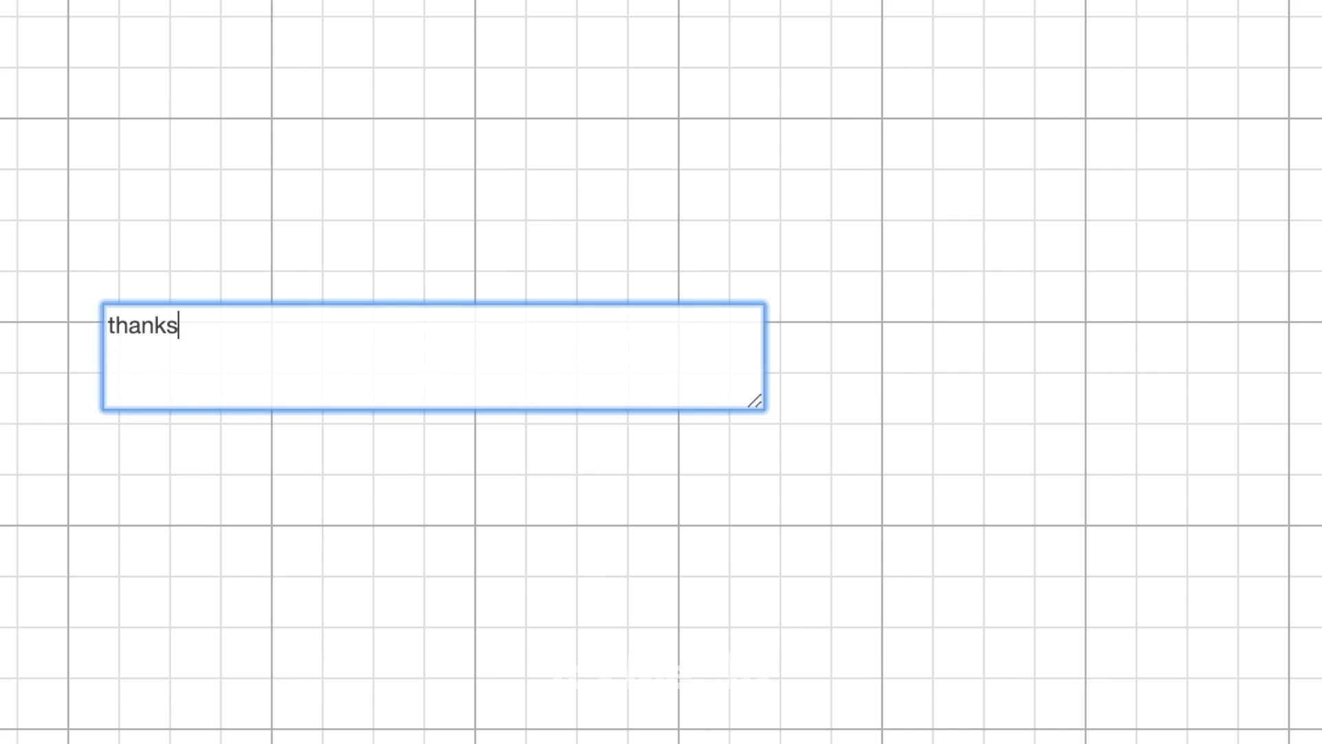
click(666, 734)
drag(665, 689, 543, 184)
- Clear the font search, browse all fonts, and apply the Announcement font to the thanks text
click(195, 132)
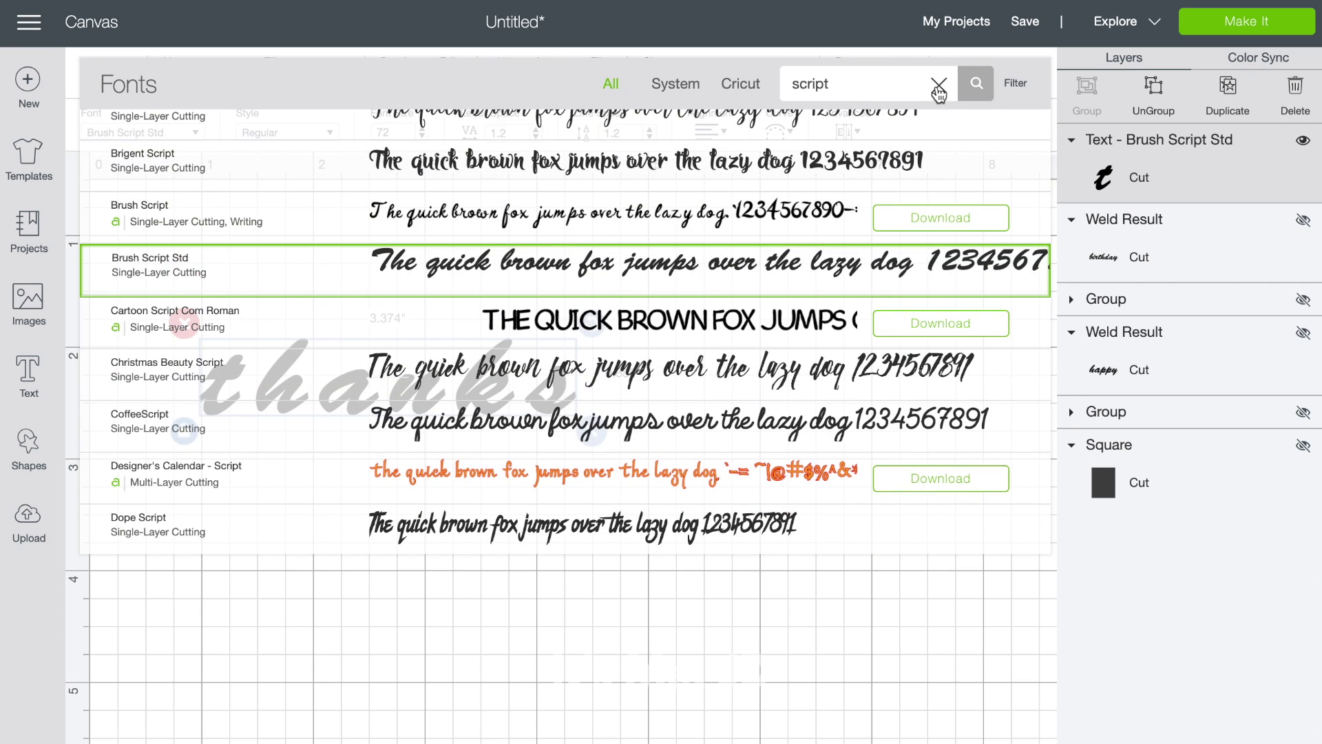
click(939, 84)
scroll(506, 393, down, 5)
scroll(506, 393, down, 15)
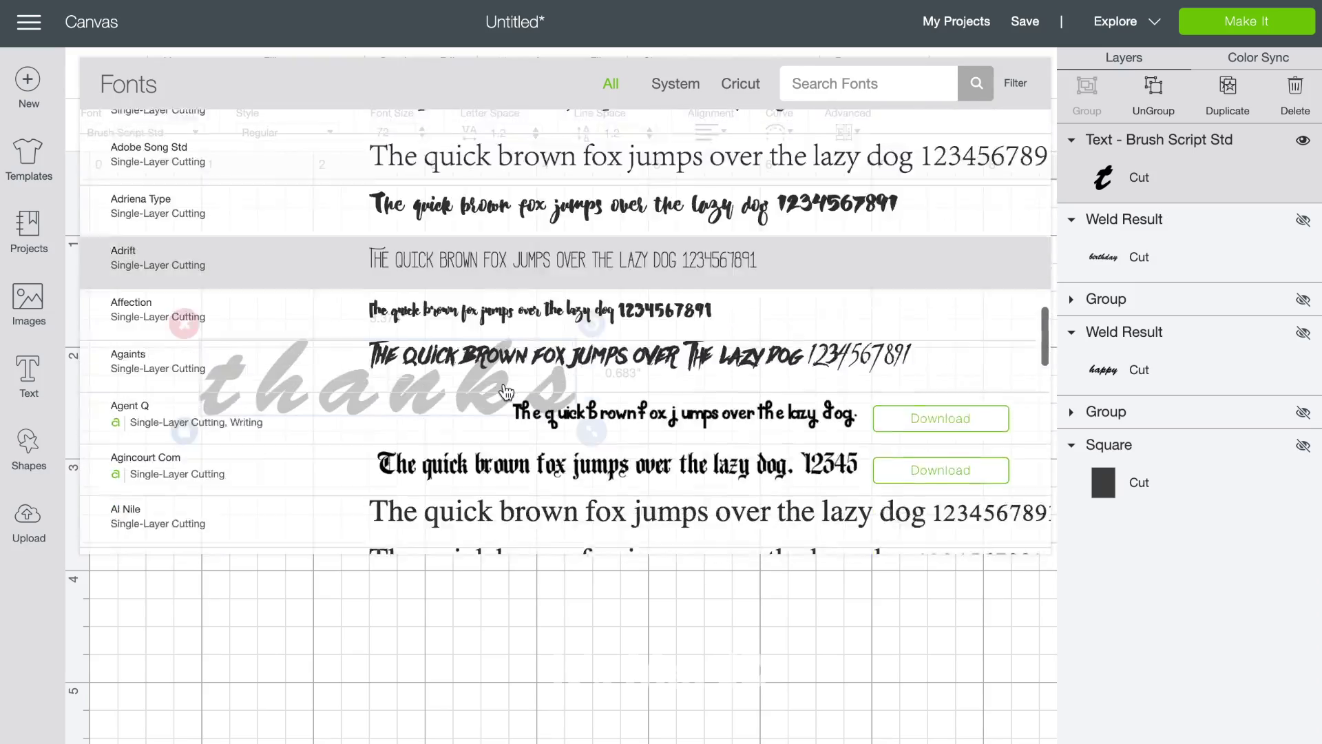
scroll(506, 393, down, 12)
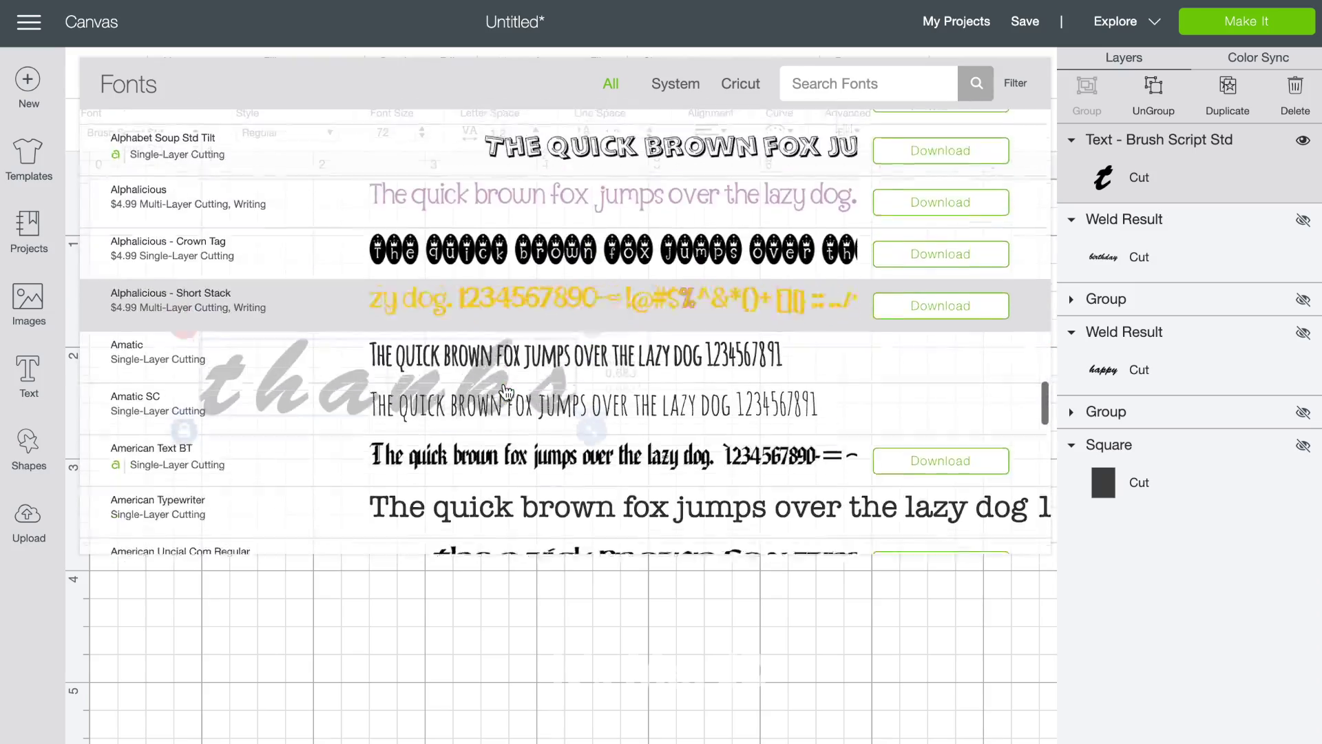
scroll(534, 296, down, 12)
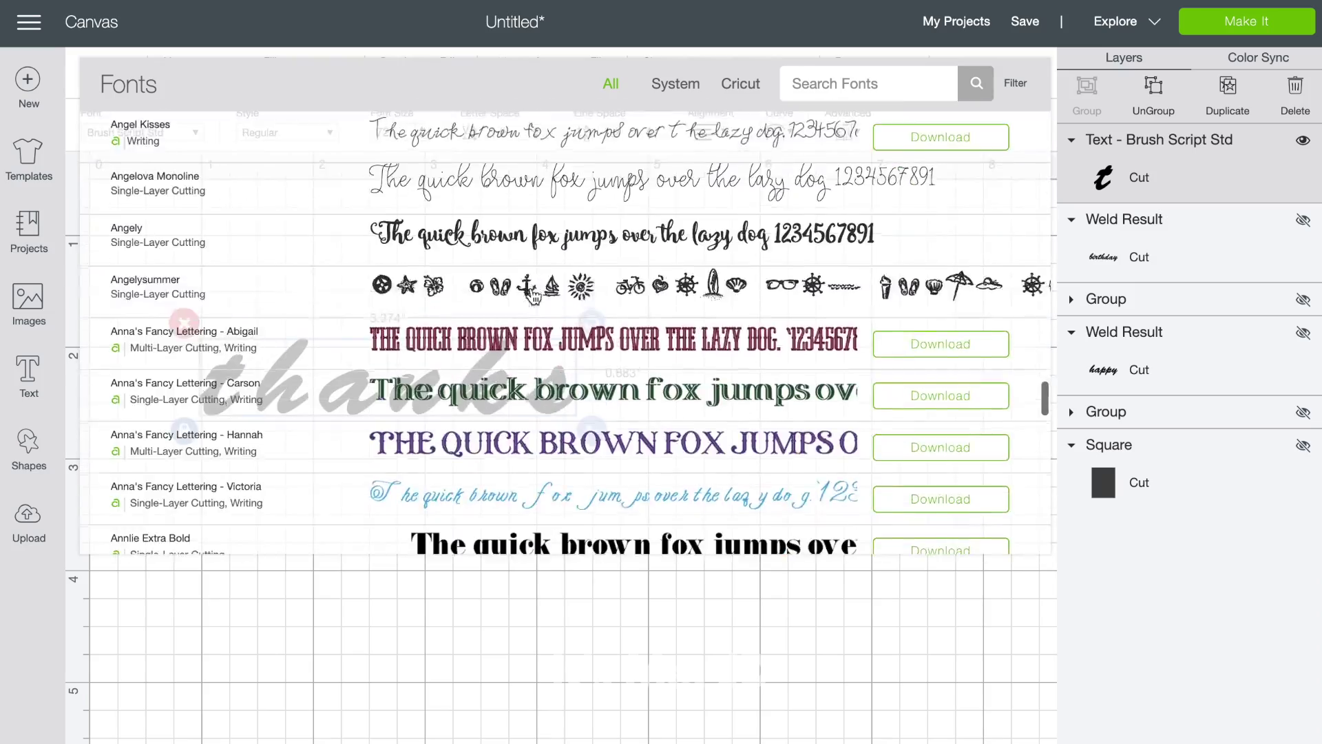
scroll(535, 296, down, 3)
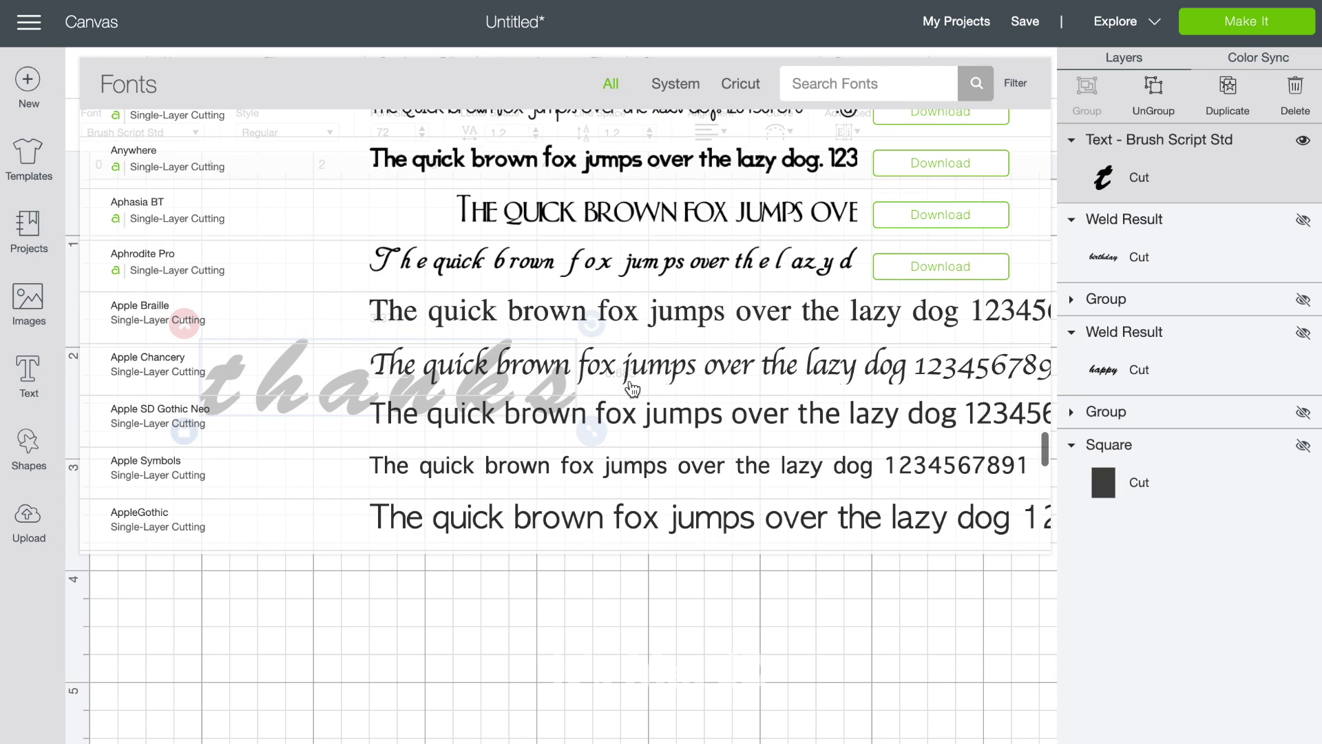
scroll(632, 386, up, 3)
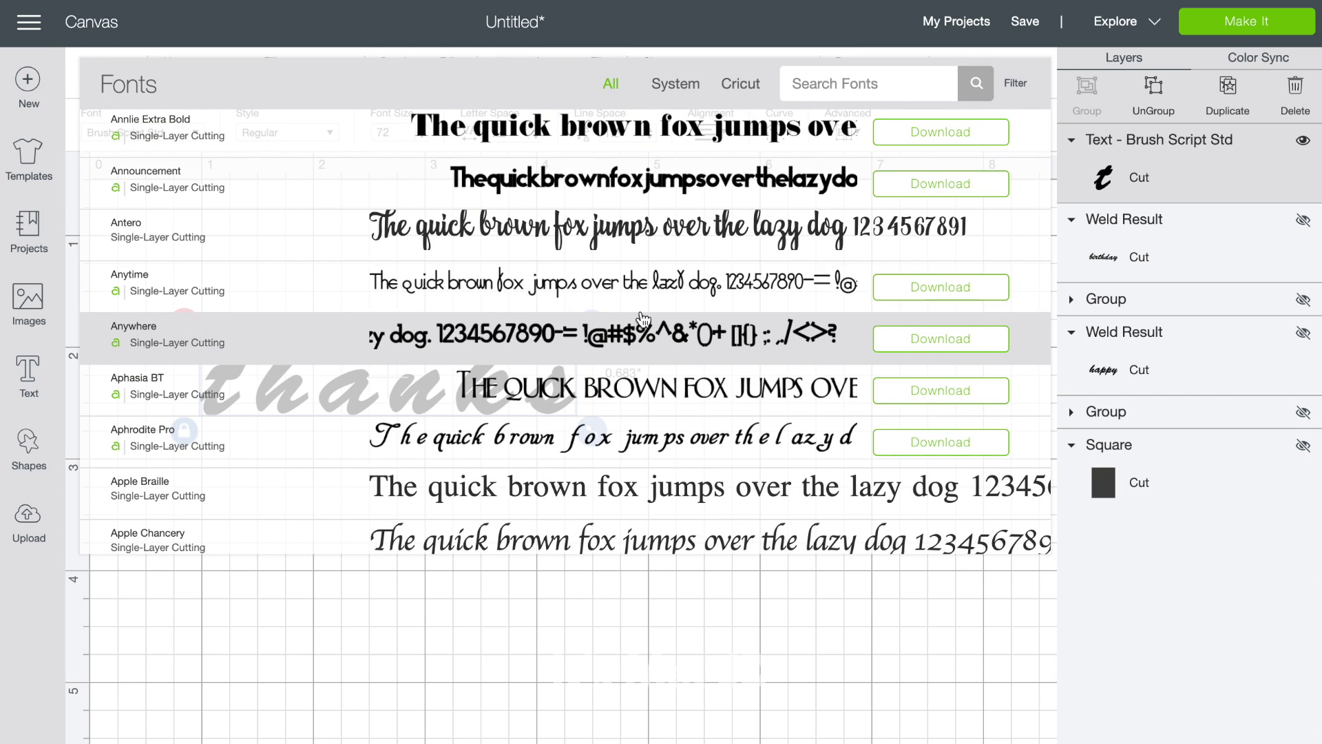
click(683, 183)
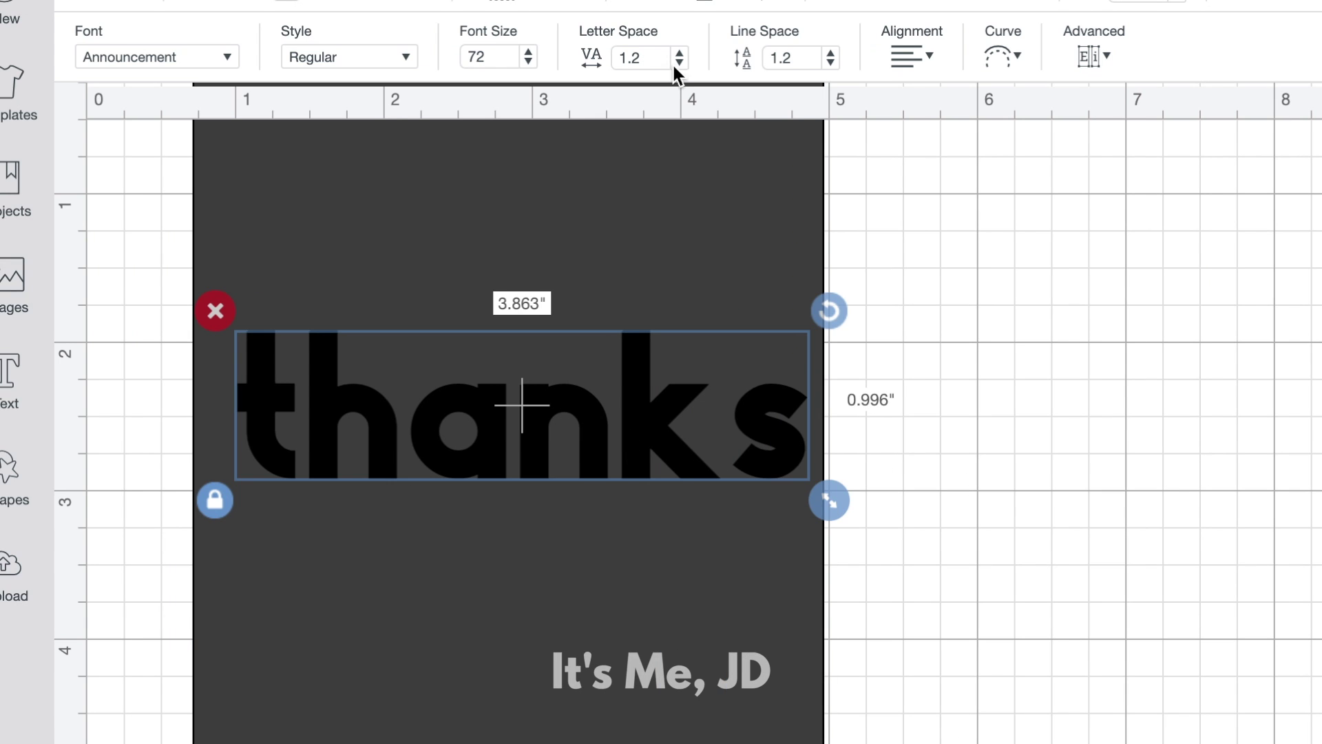
- Try a letter spacing of -0.1 on the thanks text and loosen it to 0.8
click(679, 63)
click(678, 63)
click(679, 63)
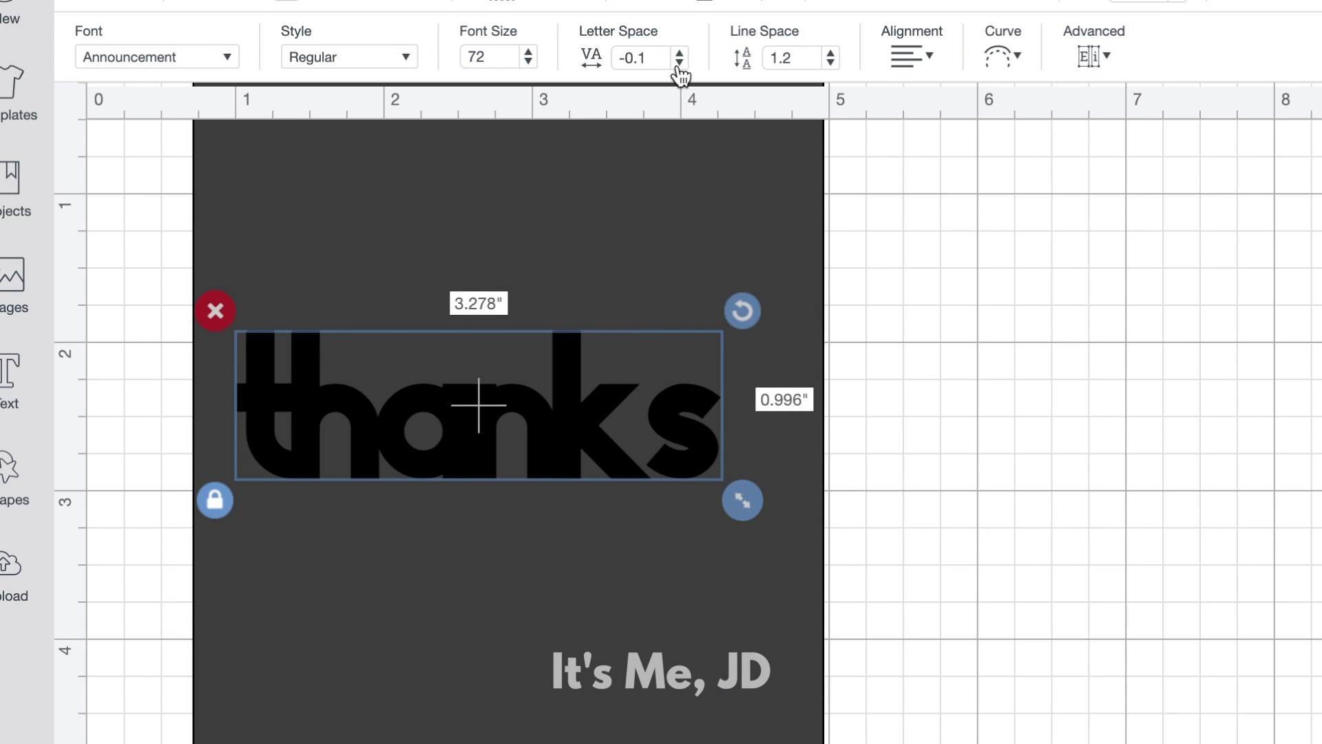
click(680, 52)
click(681, 53)
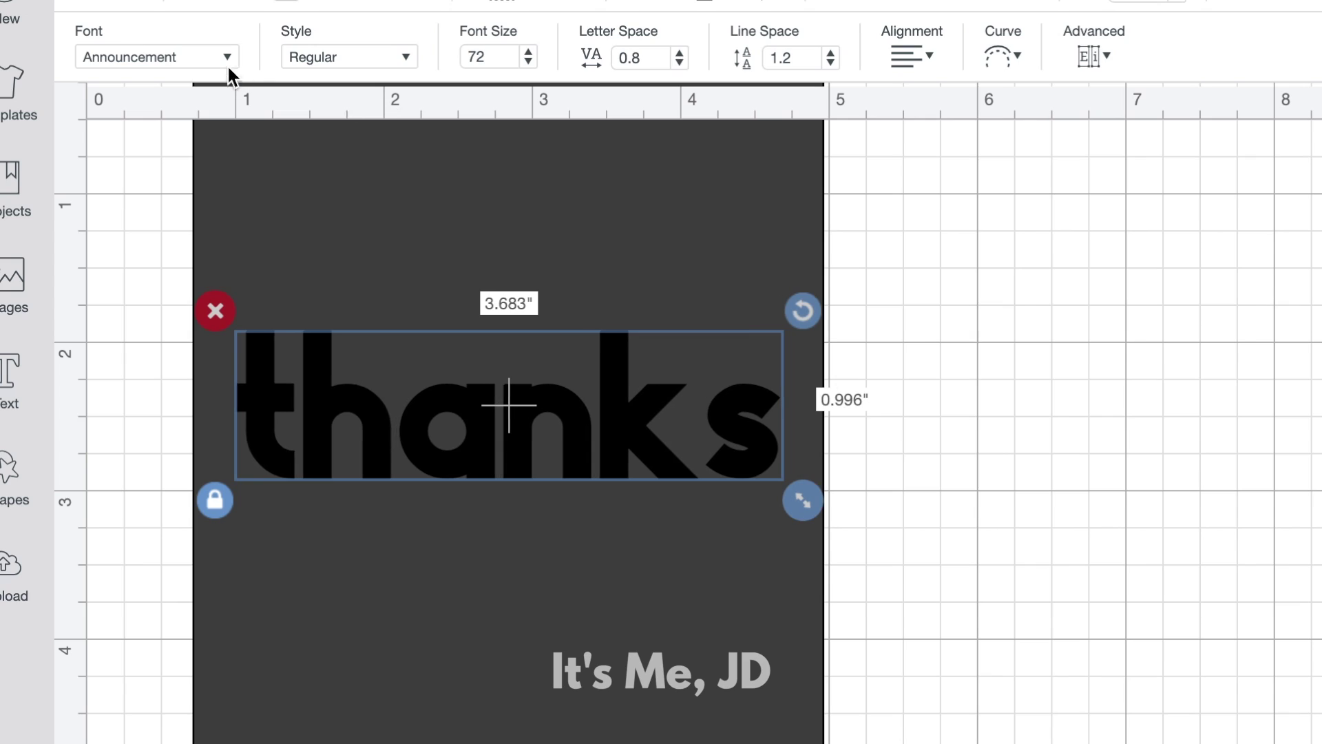
- Change the font of the thanks text to Arial Black
click(227, 57)
scroll(727, 391, down, 5)
scroll(728, 390, down, 3)
click(745, 318)
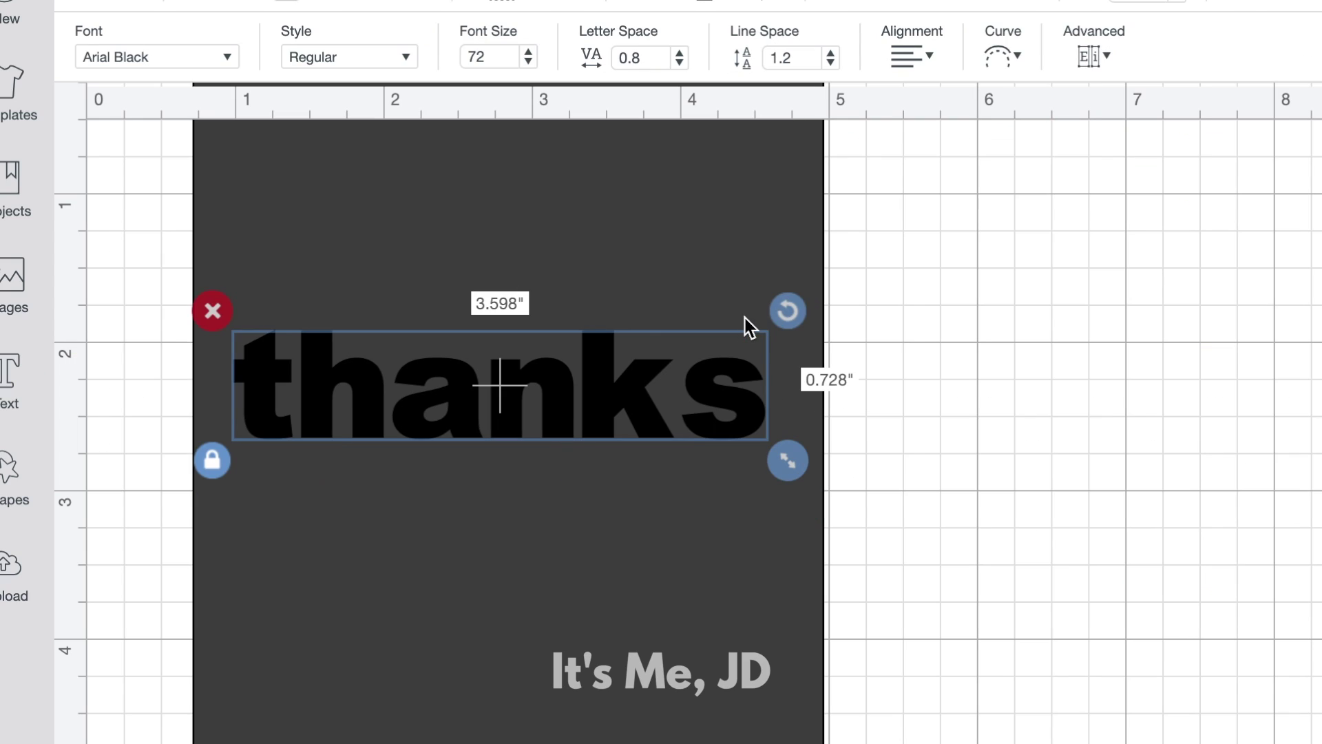
- Set the letter spacing of the thanks text to 1.1 and enlarge the word to about 4.08" wide
click(680, 63)
click(679, 63)
click(679, 63)
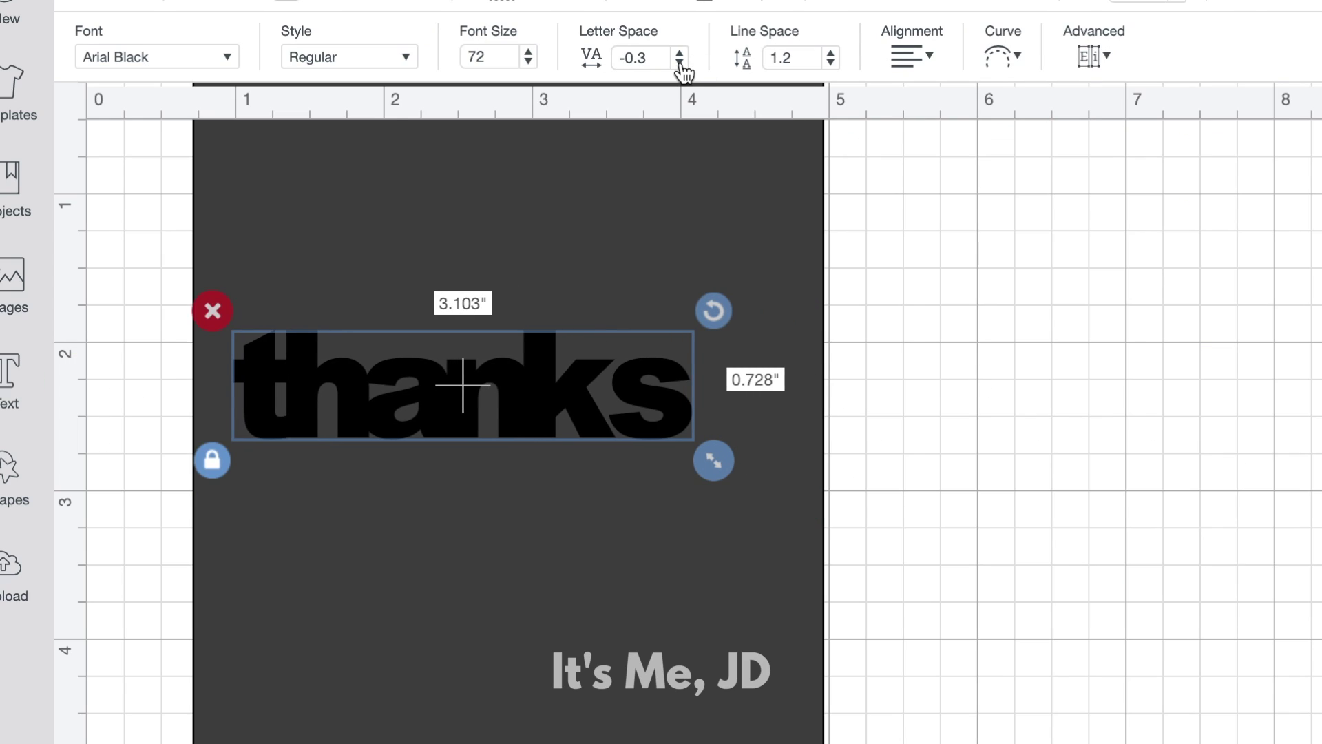
click(680, 52)
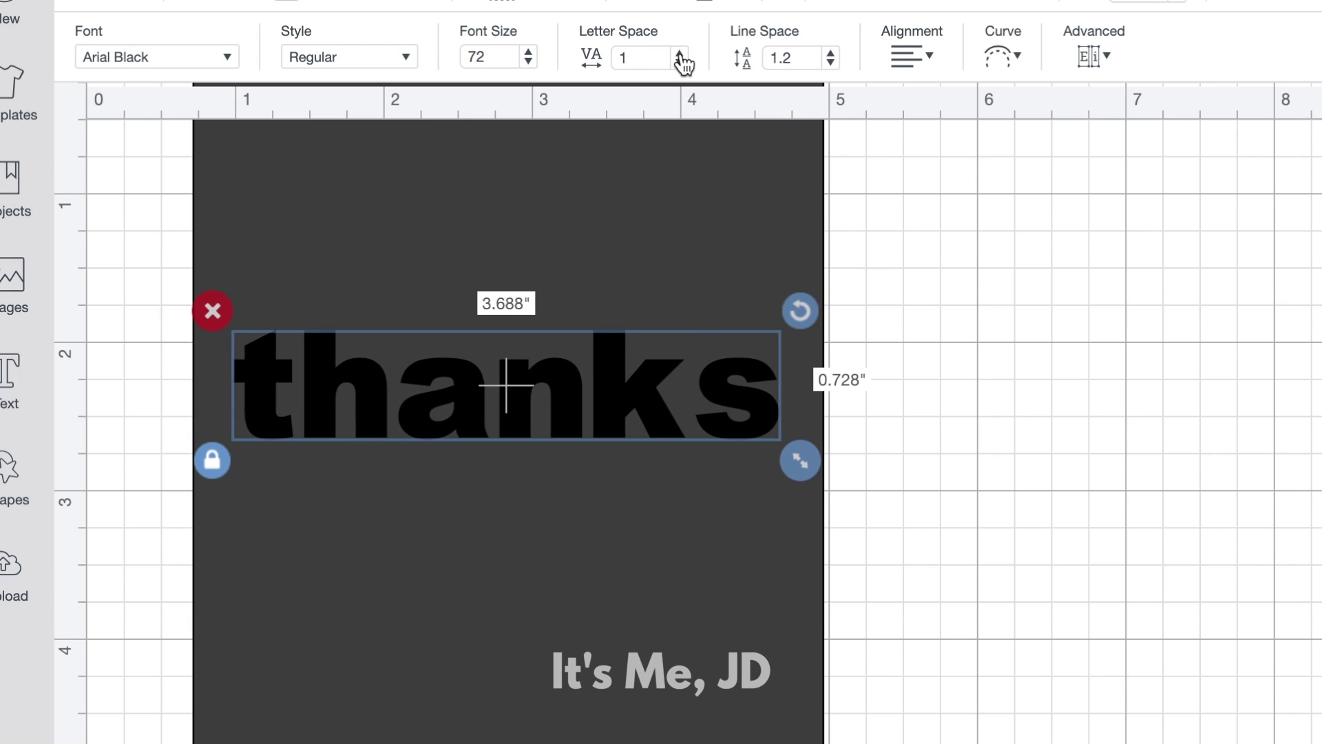
drag(810, 458, 865, 466)
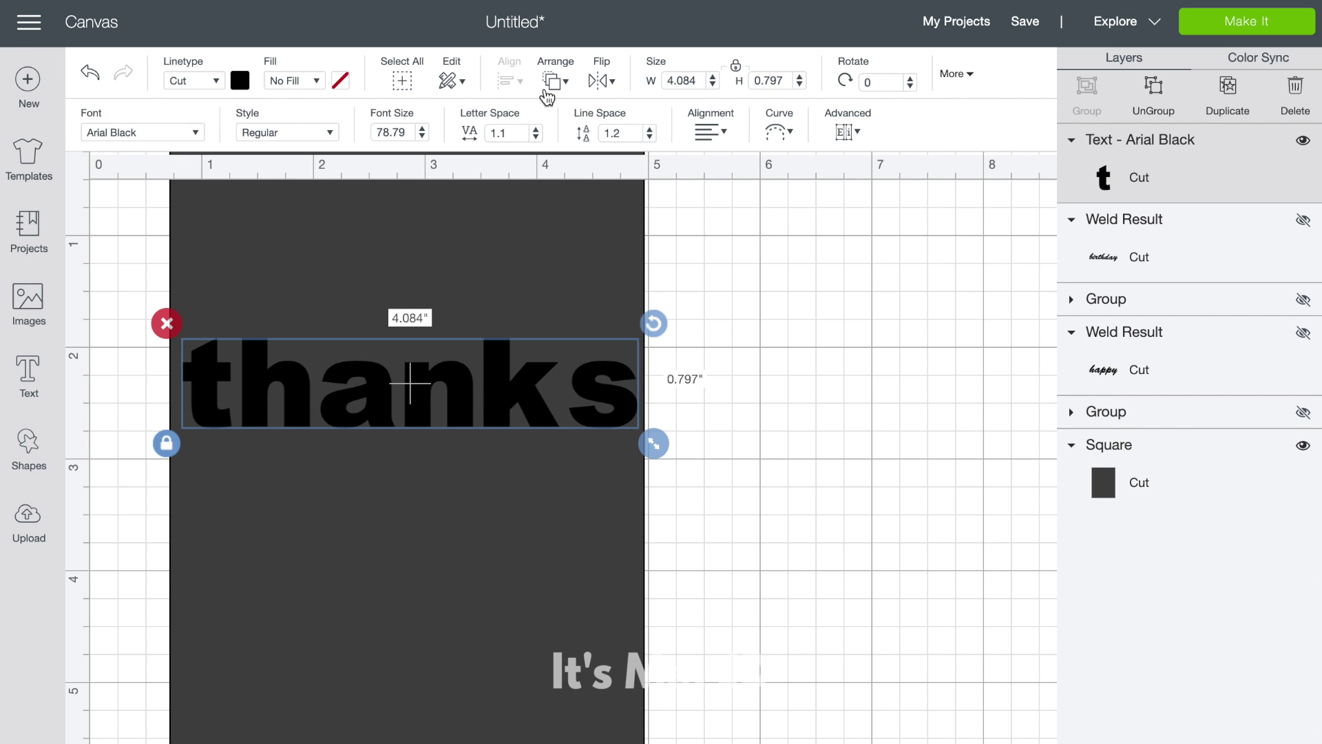
- Hide the square and ungroup the thanks text into separate letters
click(1304, 446)
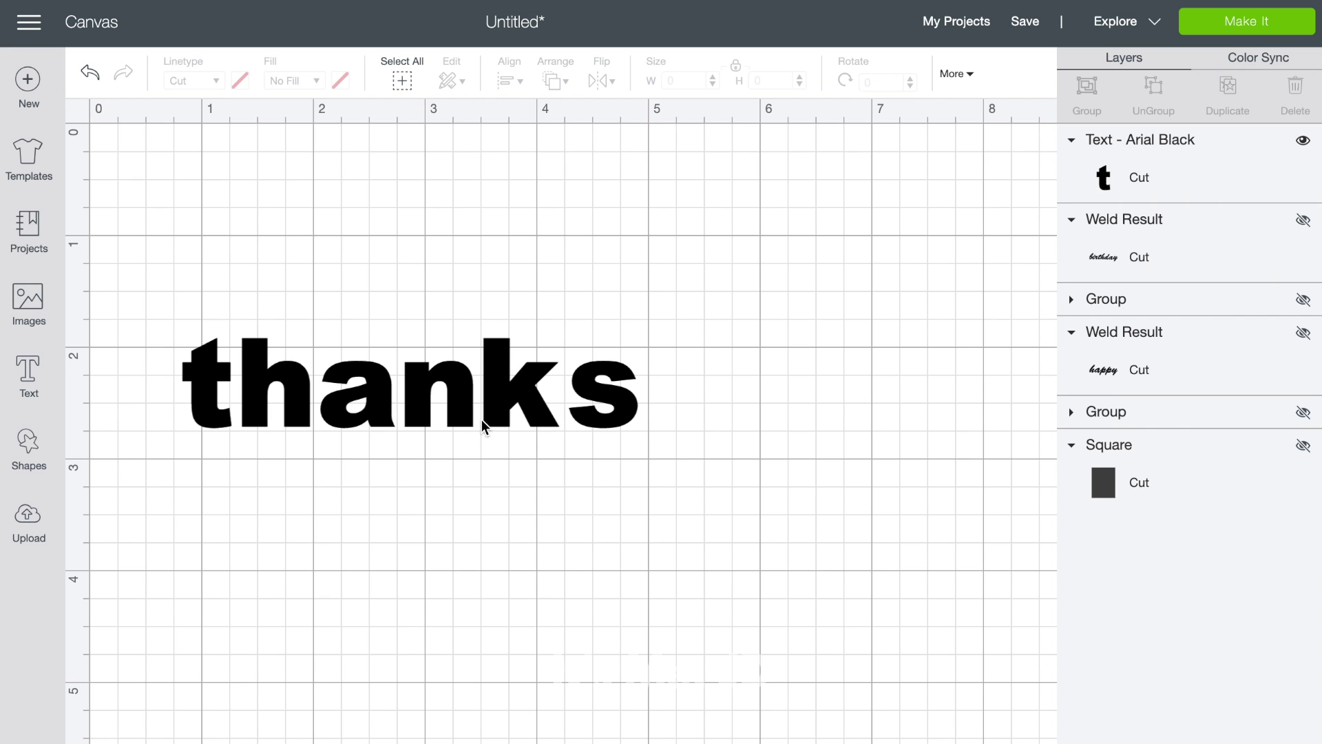
click(484, 422)
click(1153, 93)
click(507, 387)
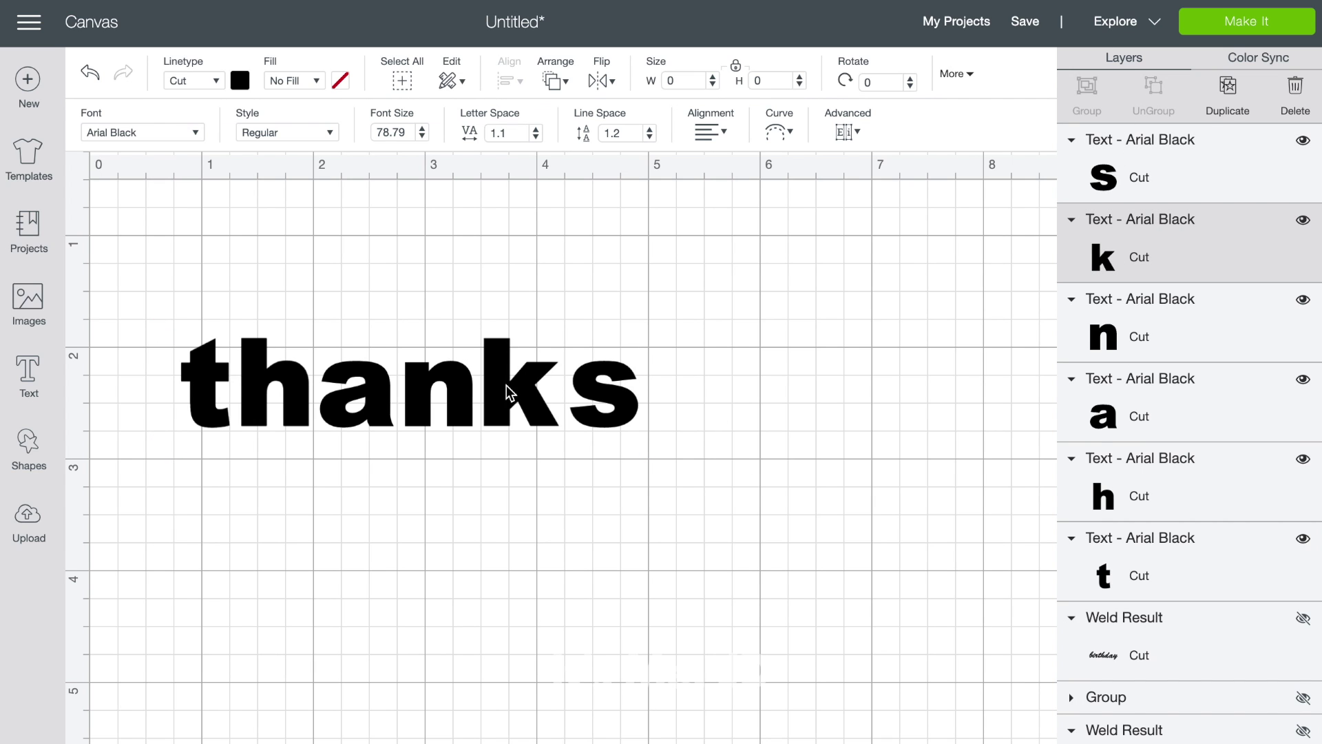
- Move the h and the t together until the two letters touch
click(166, 742)
click(166, 743)
click(344, 443)
drag(344, 450, 331, 451)
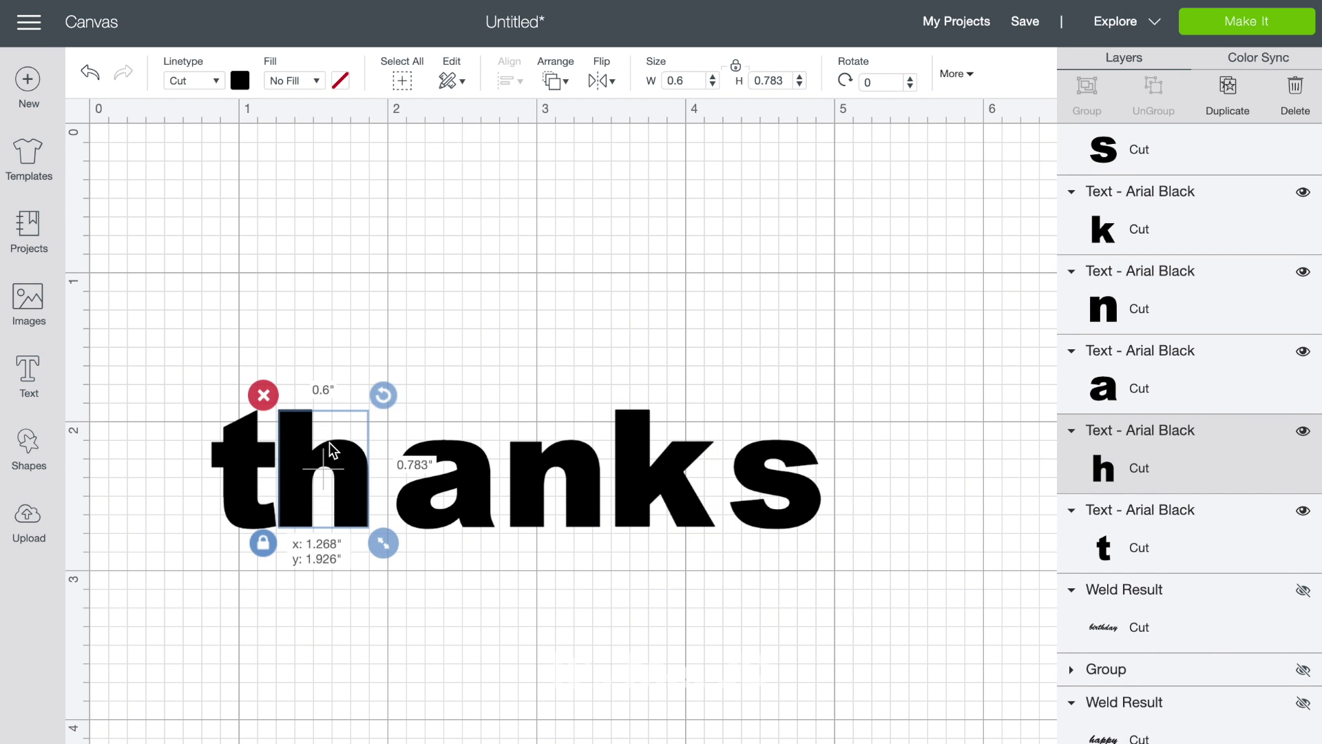
drag(244, 468, 248, 468)
click(342, 626)
click(331, 464)
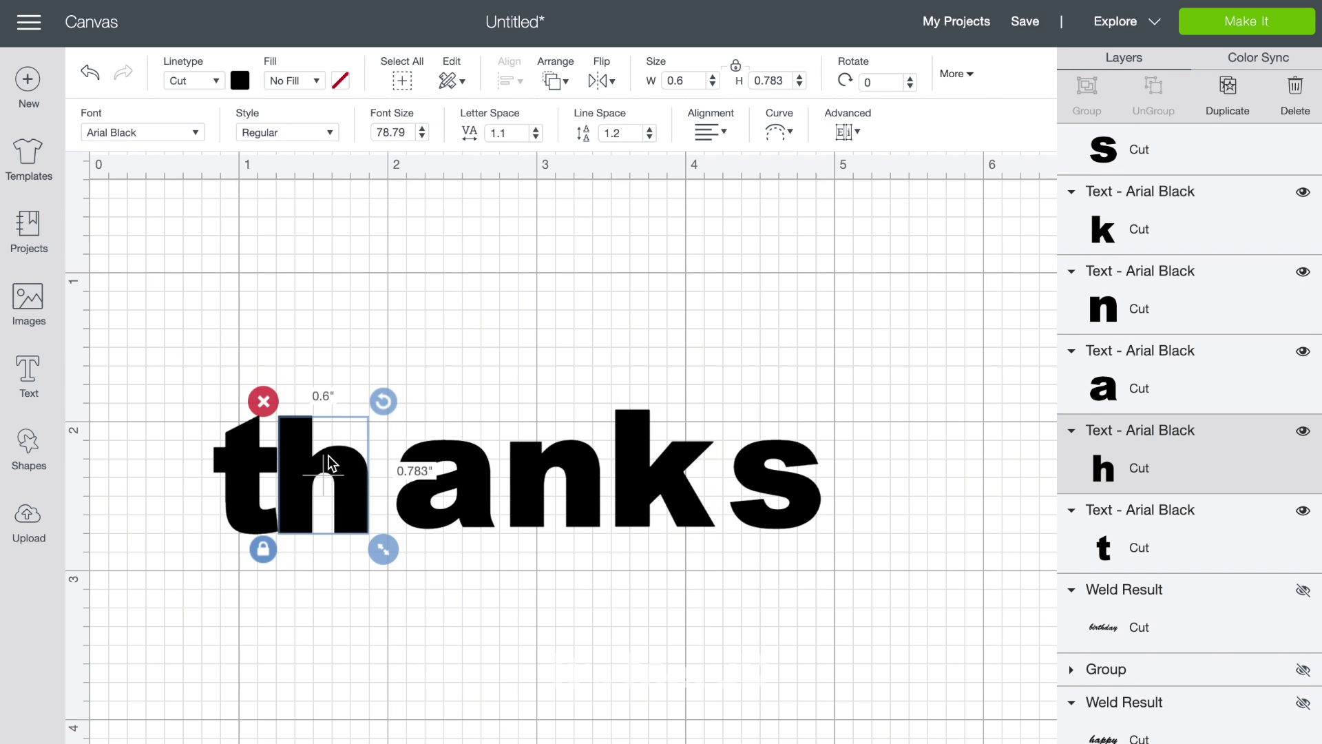
click(353, 599)
- Move the a against the h and the n against the a so that the letters connect
drag(445, 482, 415, 482)
drag(533, 485, 498, 493)
click(478, 647)
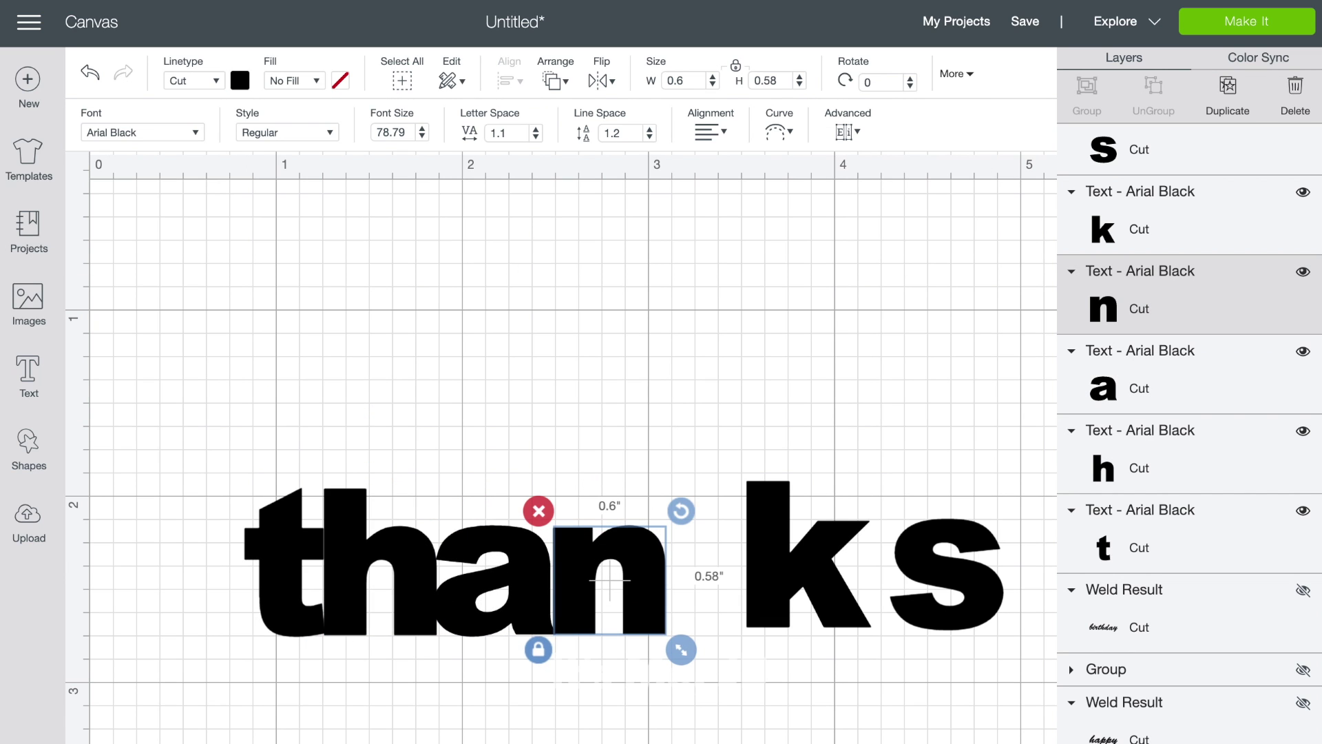
click(406, 680)
drag(589, 569, 587, 569)
click(670, 618)
- Move the k against the n and the s against the k to connect the whole word
drag(788, 557, 719, 558)
click(701, 686)
click(716, 678)
drag(976, 551, 854, 551)
click(856, 699)
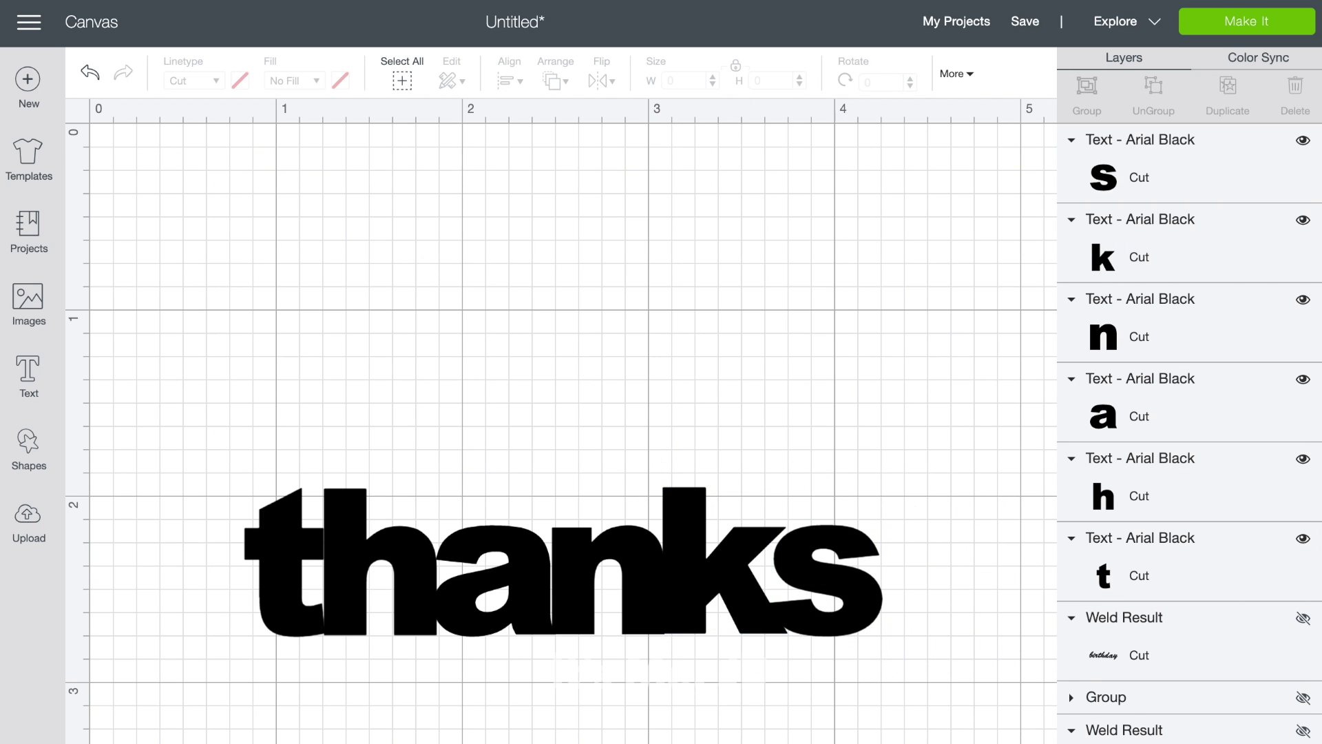
- Group the six letters of thanks and collapse the group in the layer list
scroll(87, 477, down, 2)
drag(592, 398, 163, 513)
click(1083, 96)
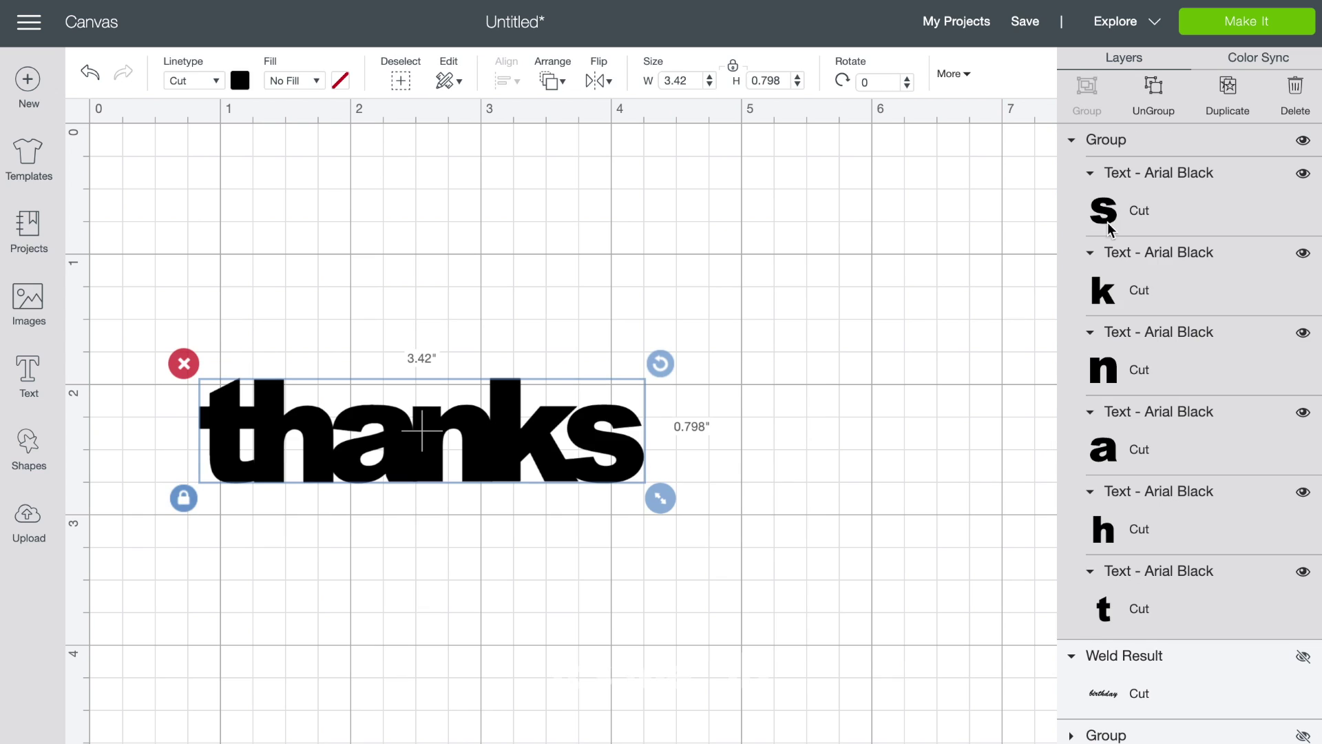
click(1072, 141)
- Duplicate the thanks group as a hidden, collapsed backup and weld the visible word into a single shape
click(1225, 97)
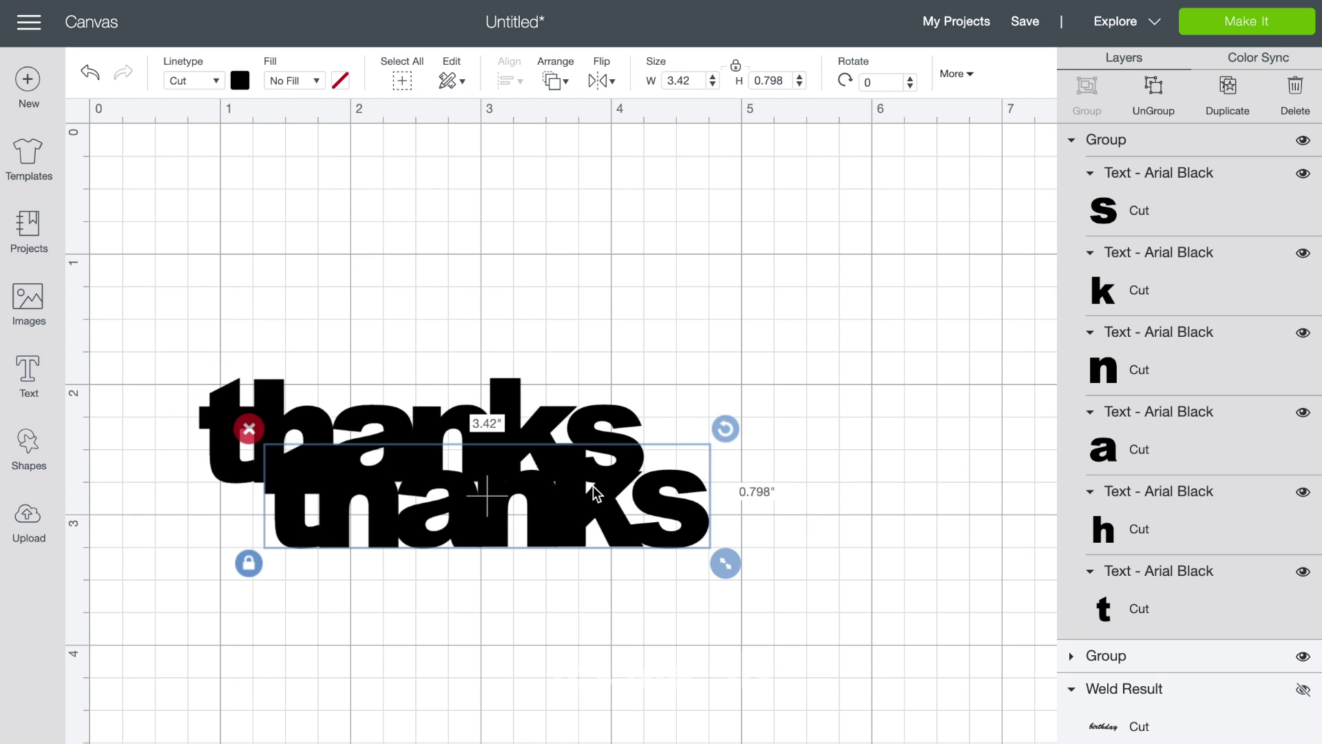
drag(591, 487, 976, 568)
click(1302, 142)
click(1072, 142)
click(571, 464)
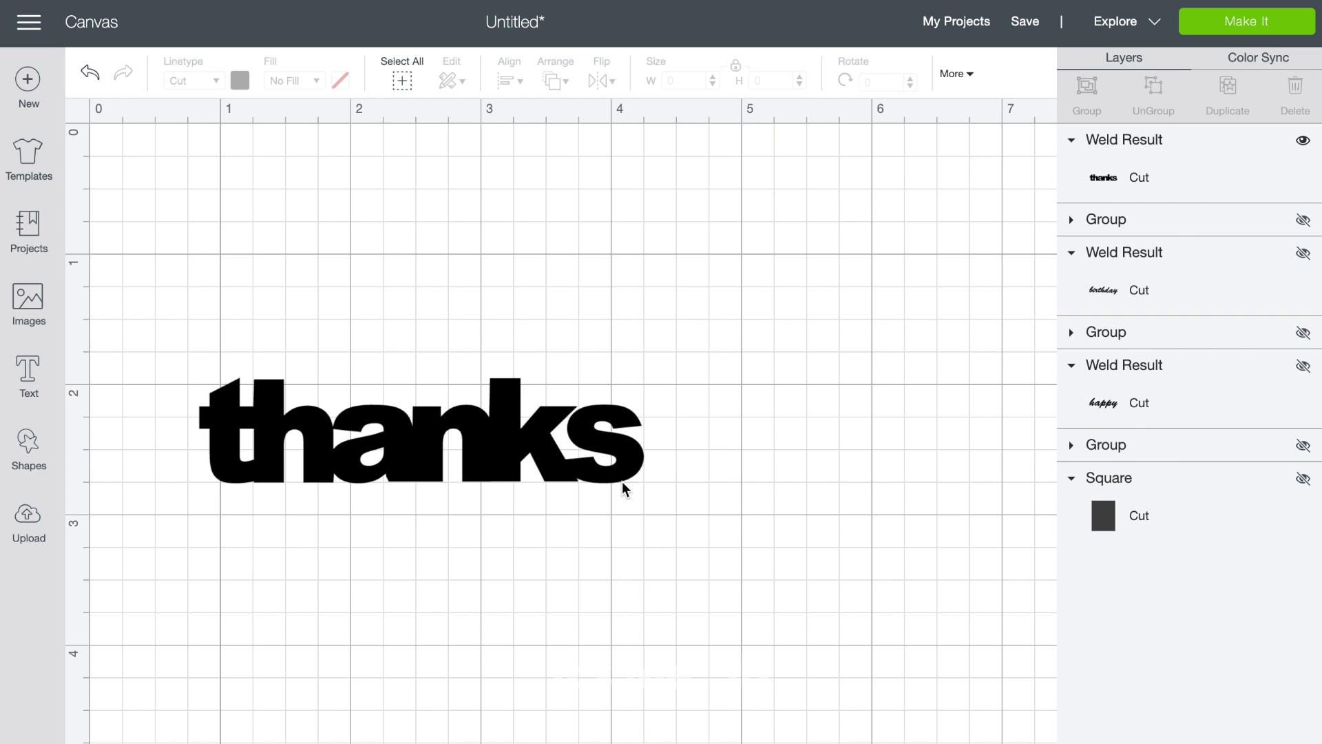
- Show the square to fit the welded thanks to it by moving and slightly enlarging the word, and hide the square again
drag(615, 464, 584, 463)
click(1304, 484)
drag(701, 507, 672, 477)
click(857, 463)
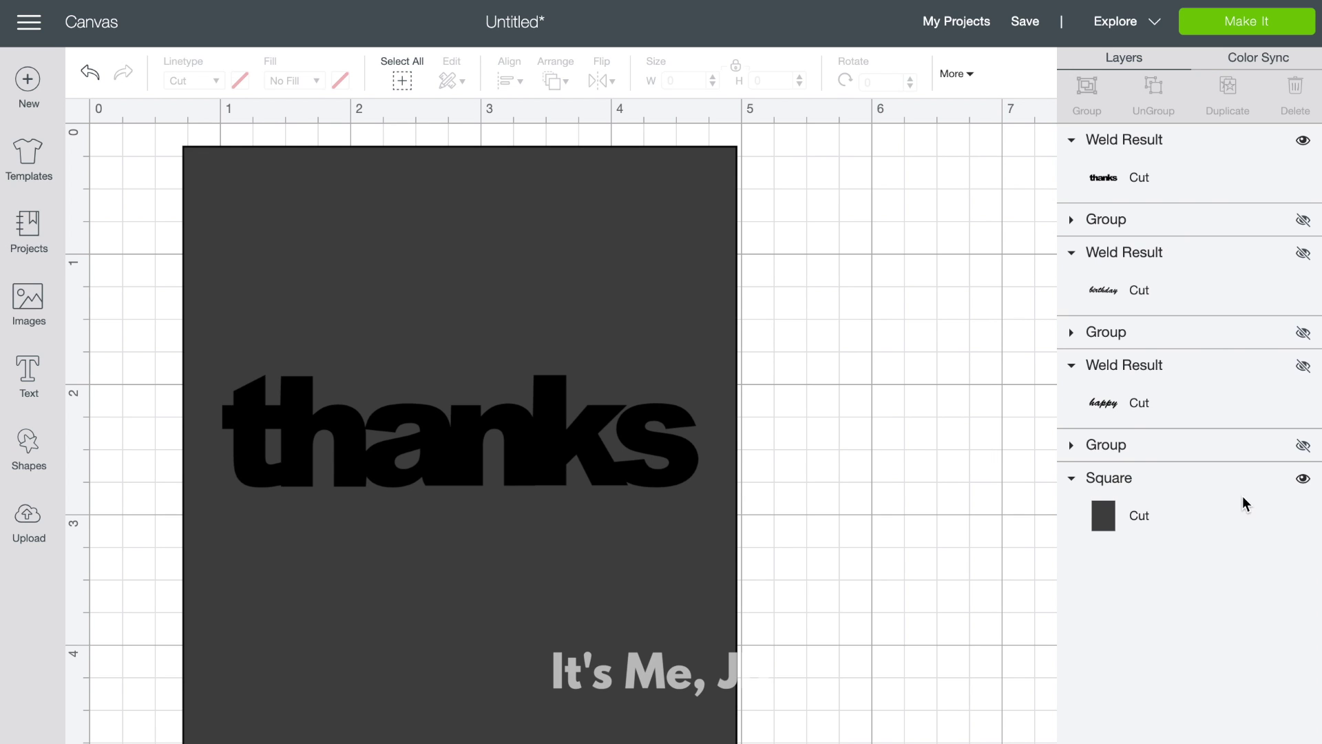
click(1303, 480)
- Unhide the welded birthday and happy shapes and move thanks clear of them, beside happy
click(1303, 253)
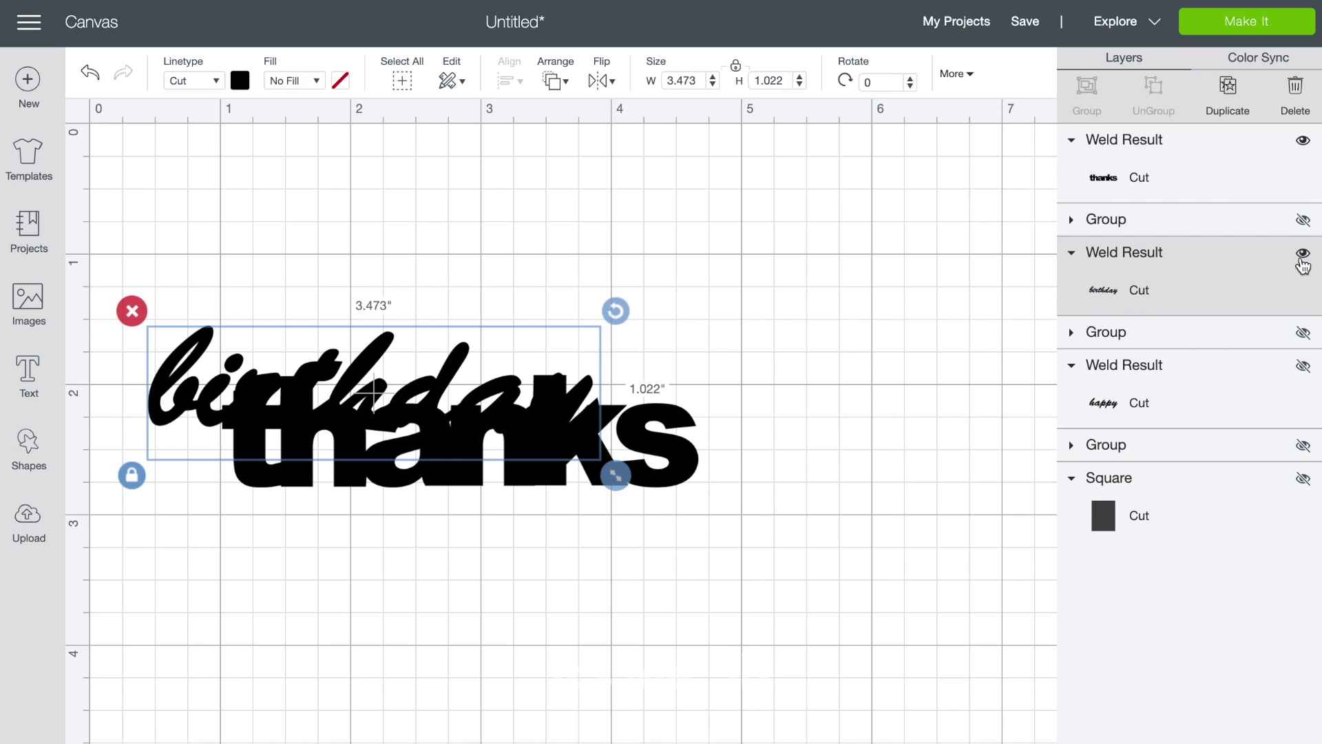
click(1303, 366)
drag(432, 286, 405, 286)
drag(545, 464, 851, 309)
click(619, 406)
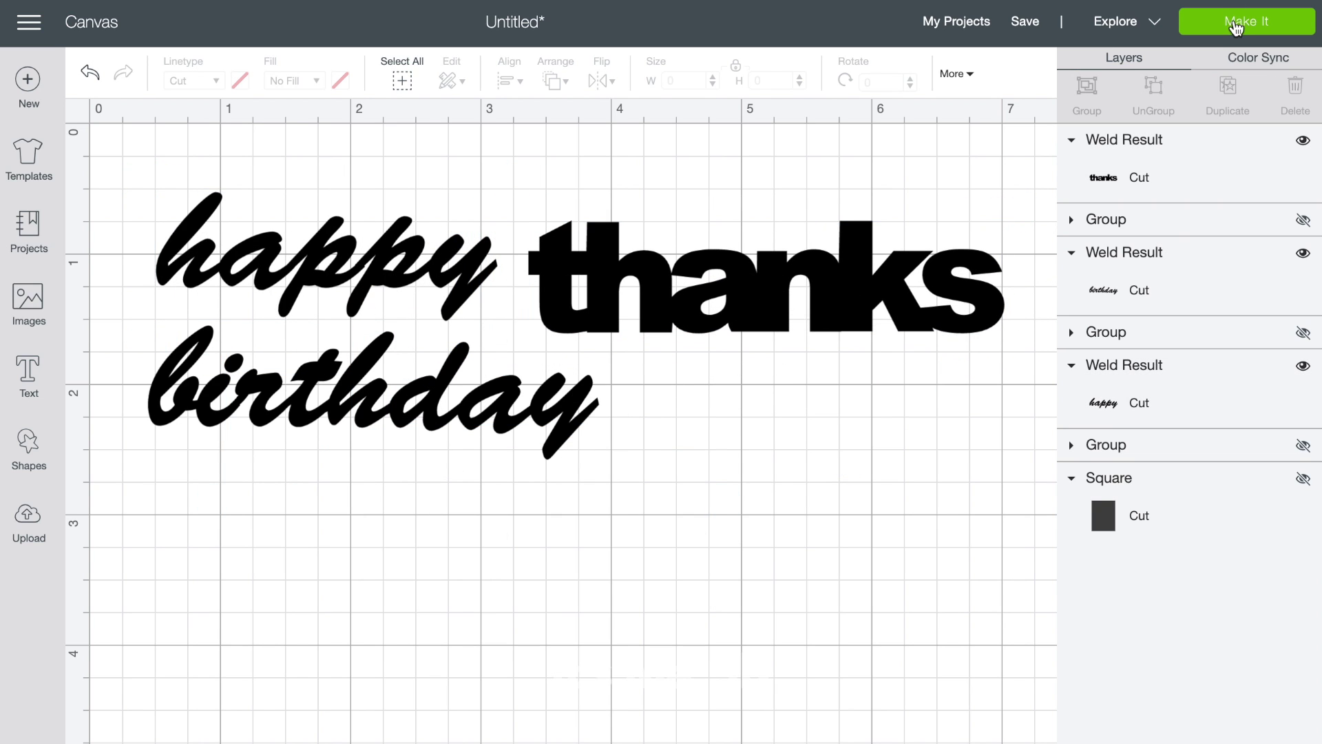
- Send the project to the mat preparation and arrange happy and thanks below birthday on the mat
click(1235, 24)
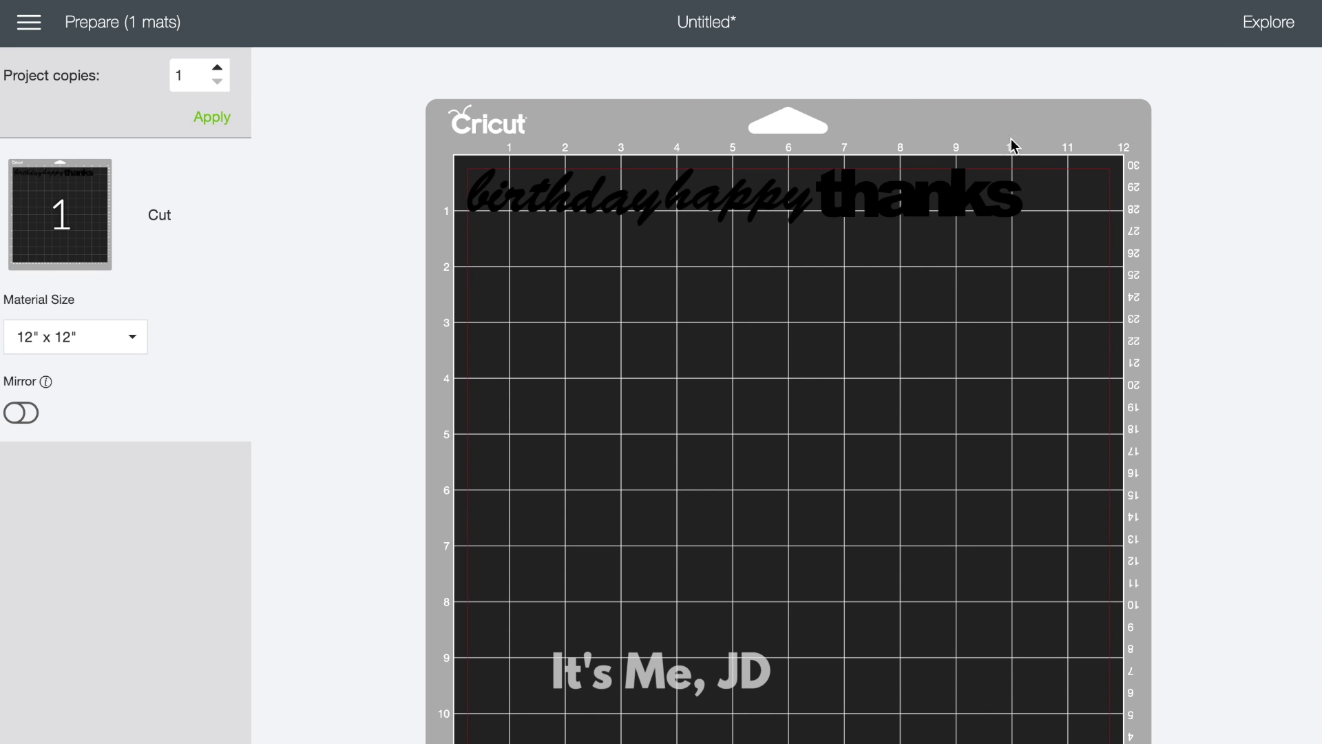
drag(742, 201, 559, 255)
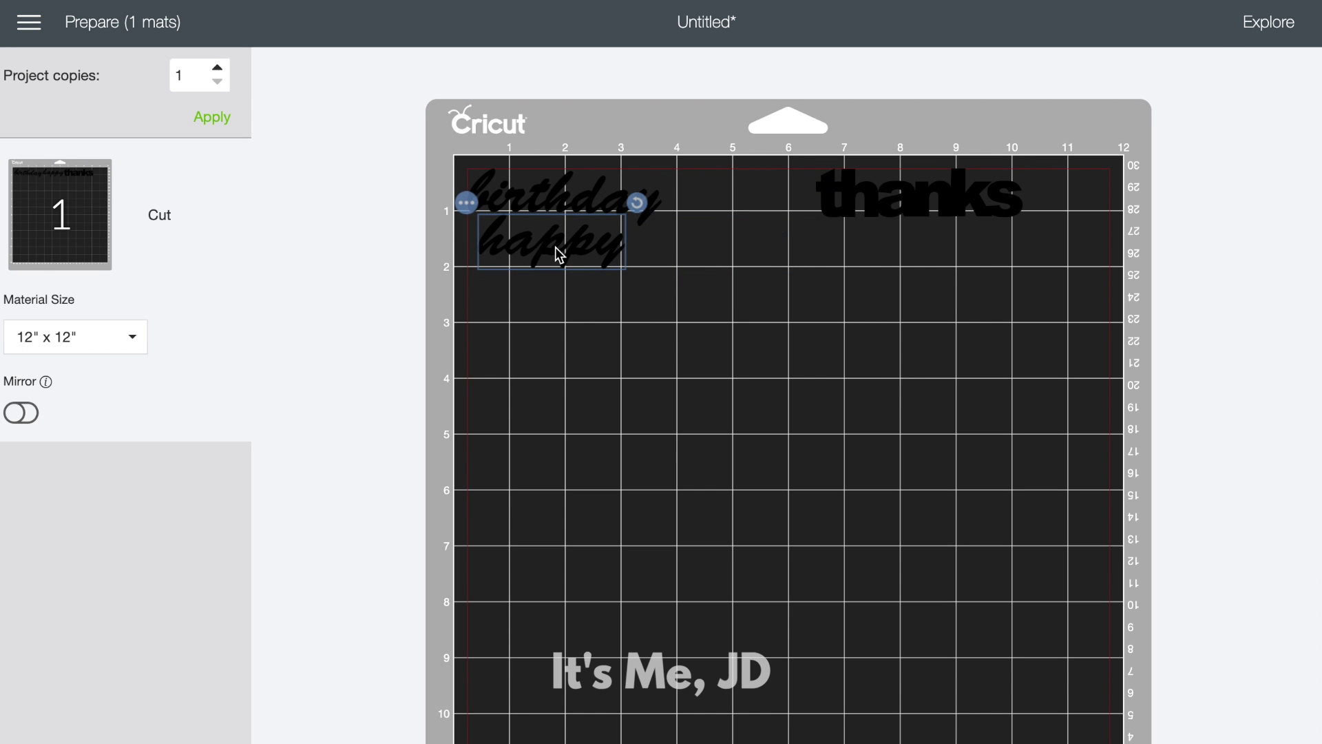
drag(917, 199, 579, 304)
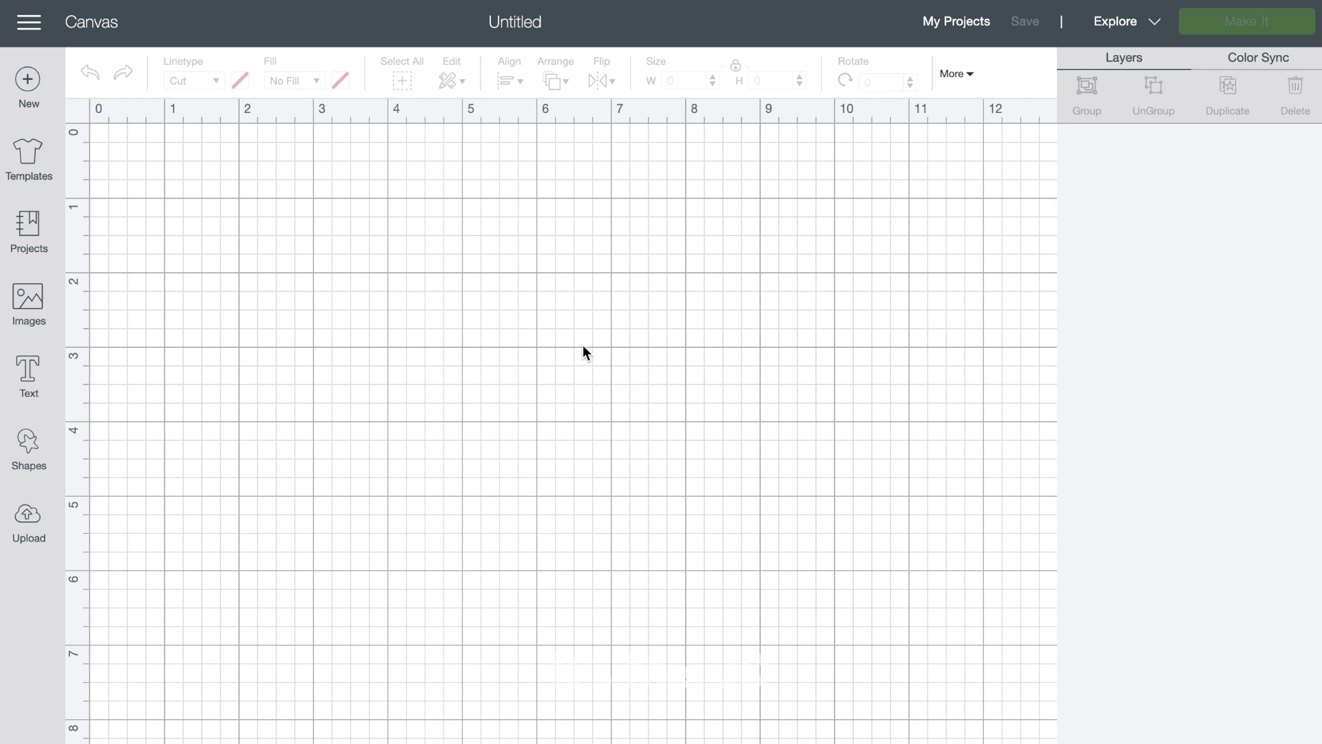
- Add a square to the new canvas, unlock its proportions, size it 4.25" wide by 5.5" high, and reposition it
click(33, 391)
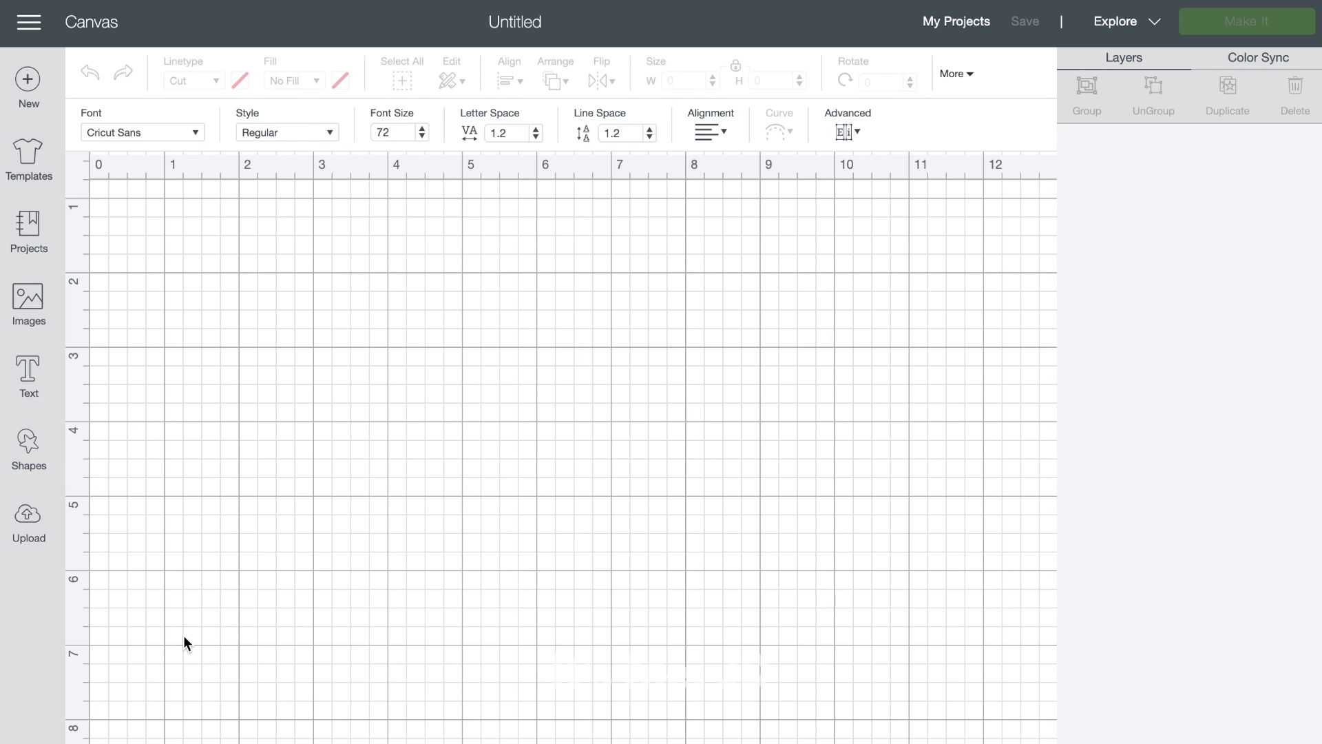
click(38, 441)
click(125, 316)
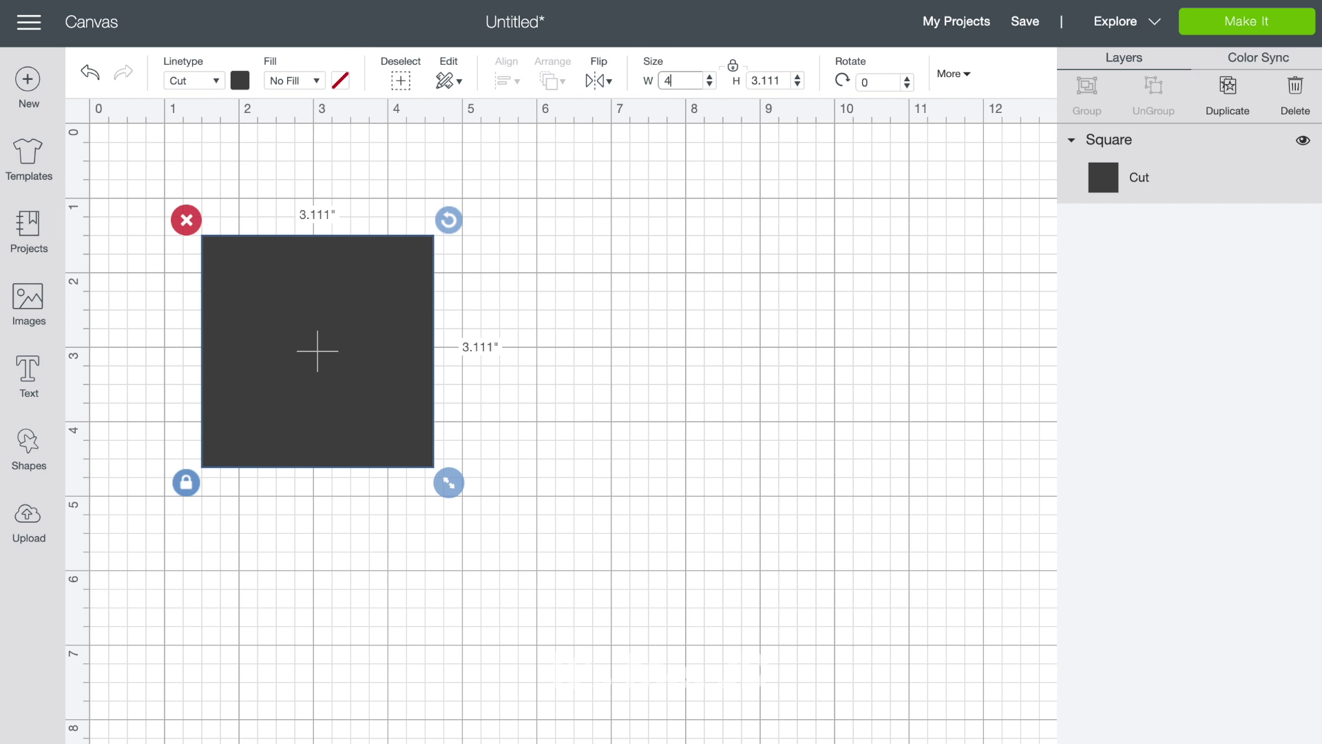
click(732, 65)
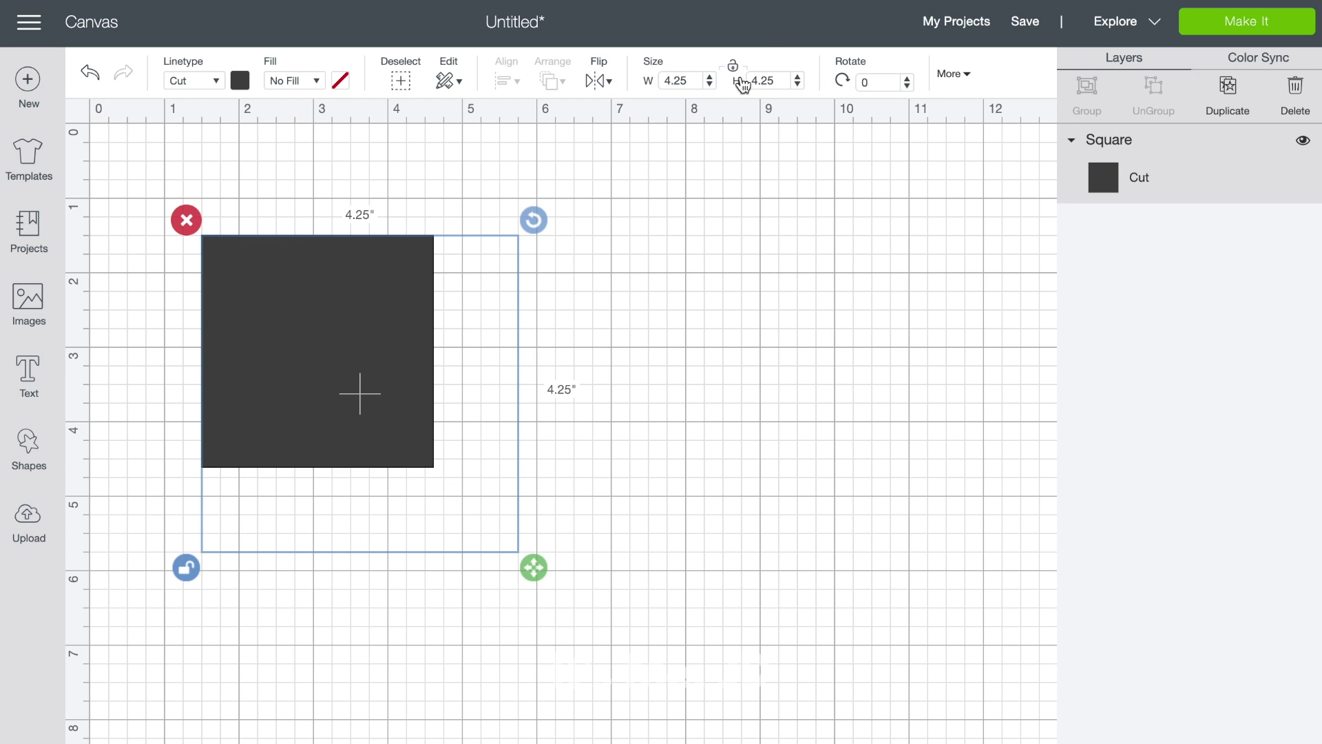
click(774, 80)
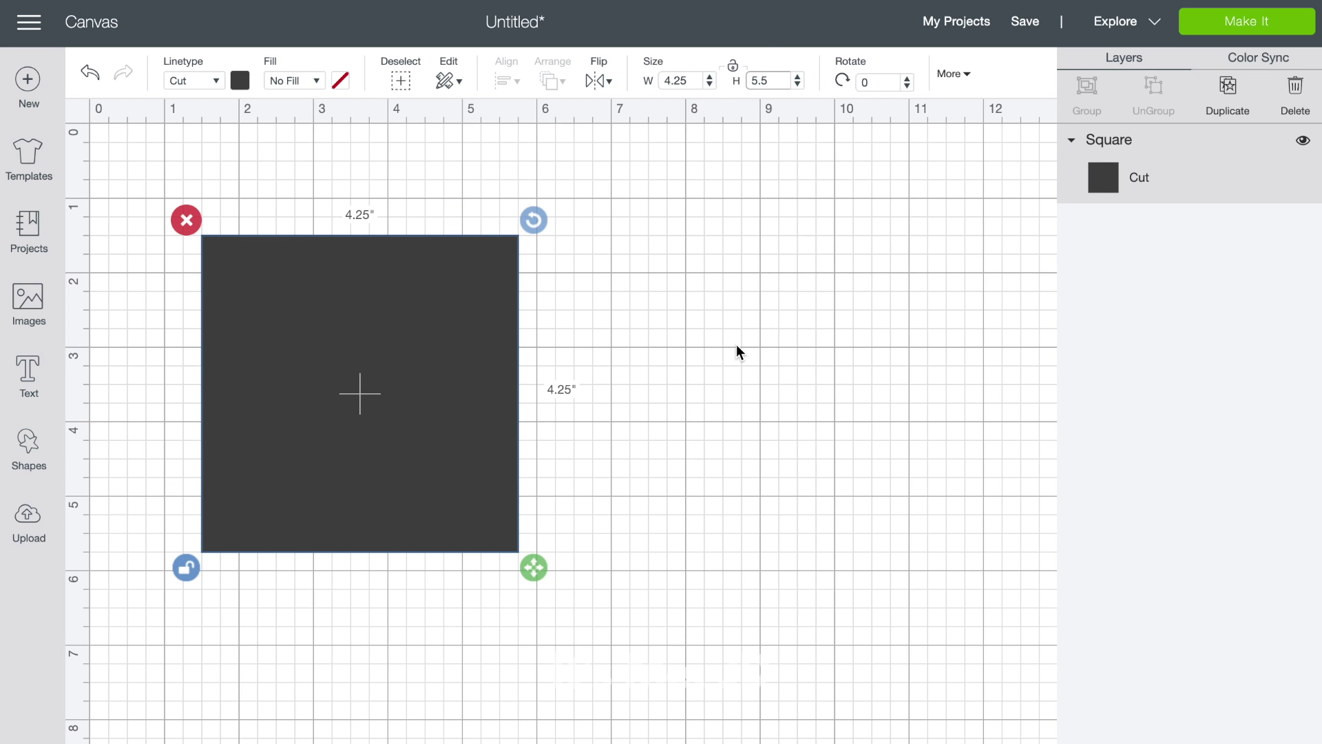
key(Return)
mouse_move(381, 483)
mouse_down()
mouse_move(342, 416)
mouse_move(388, 506)
mouse_up()
key(super+equal)
key(super+equal)
drag(594, 675, 574, 598)
- Add a text reading "HBD" and place it on the upper part of the square
click(27, 376)
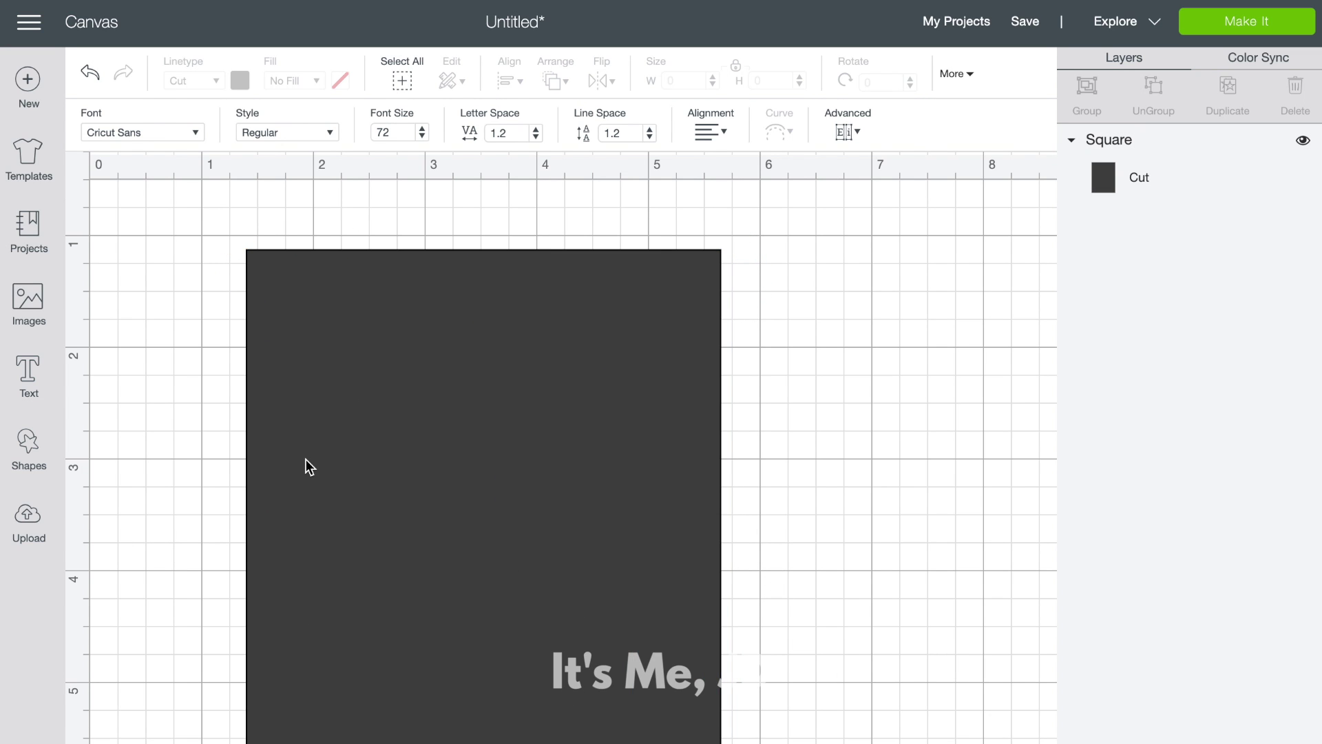
click(305, 460)
text(HBD)
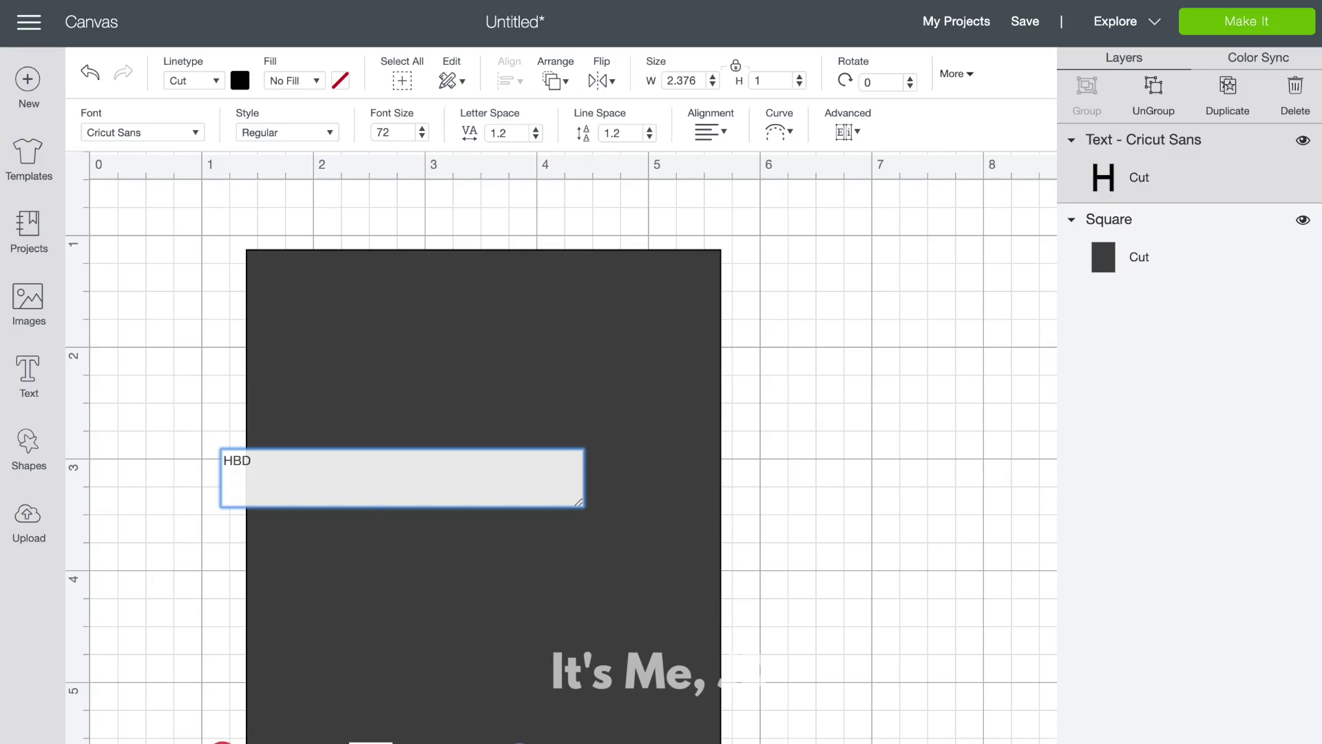
drag(472, 743, 566, 341)
- Browse the font list for the HBD text and search it for "fat" and "thick"
click(195, 134)
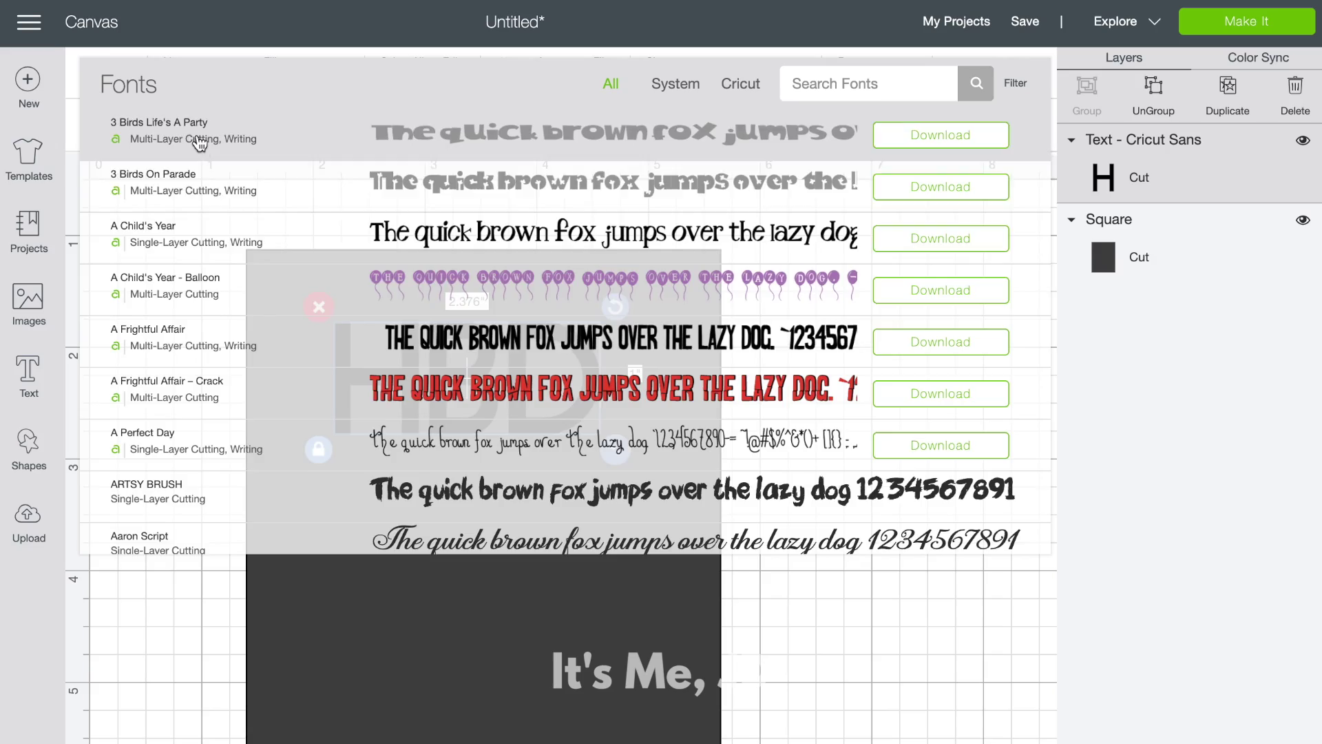
scroll(434, 327, down, 20)
scroll(436, 331, down, 10)
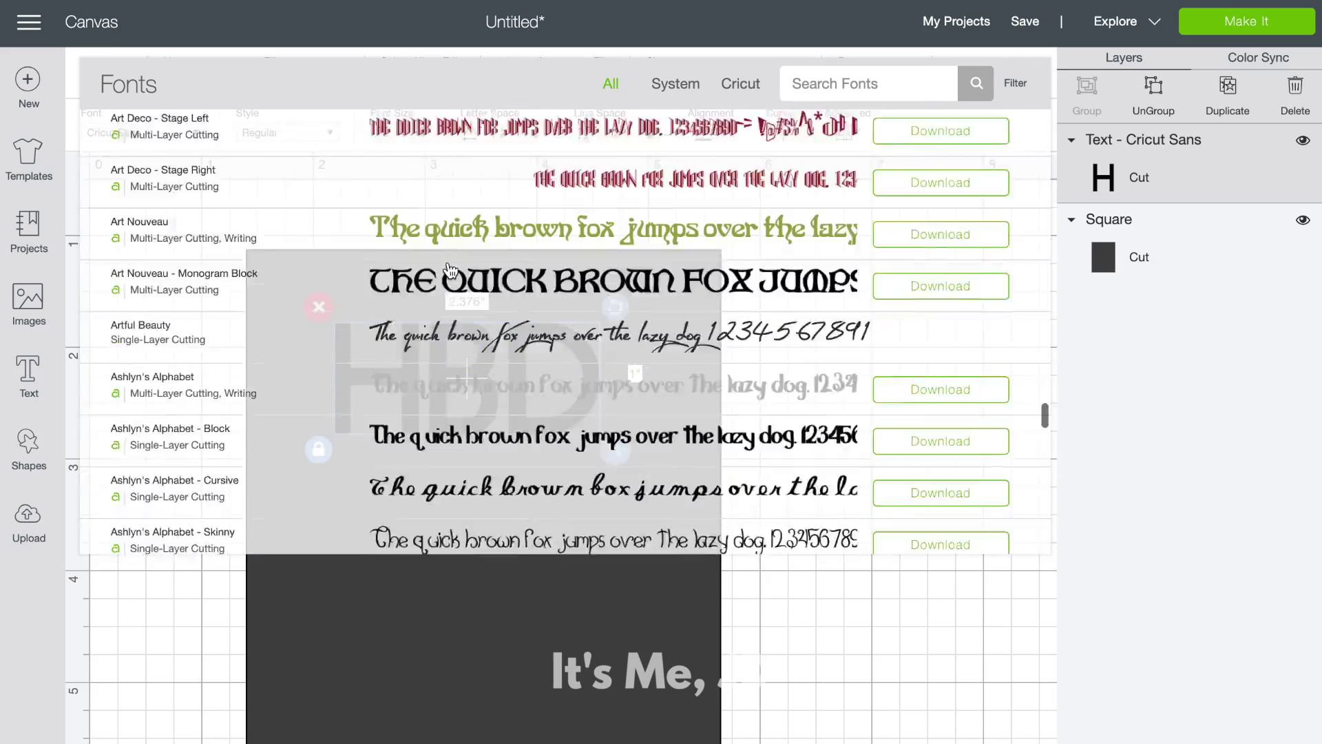
click(872, 88)
text(fat)
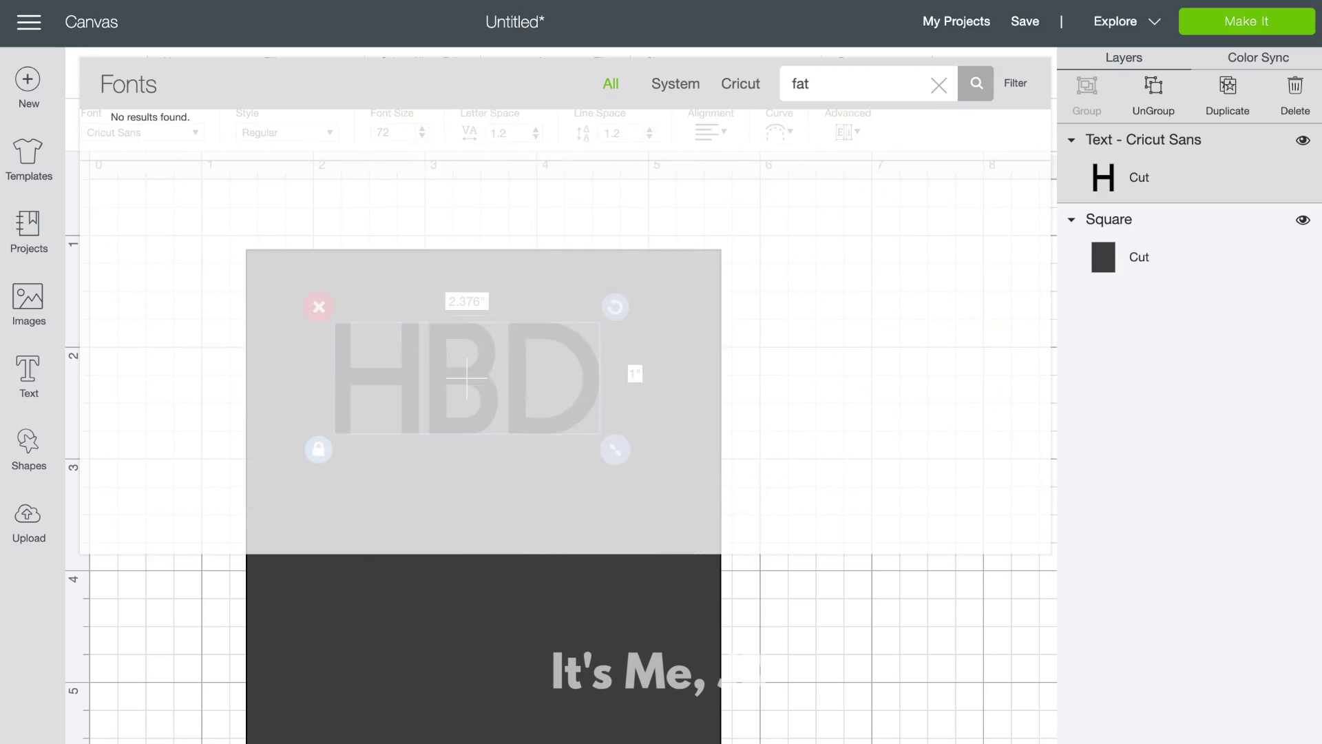
key(BackSpace)
key(BackSpace)
key(BackSpace)
text(thick)
key(BackSpace)
key(BackSpace)
key(BackSpace)
key(BackSpace)
scroll(763, 327, down, 10)
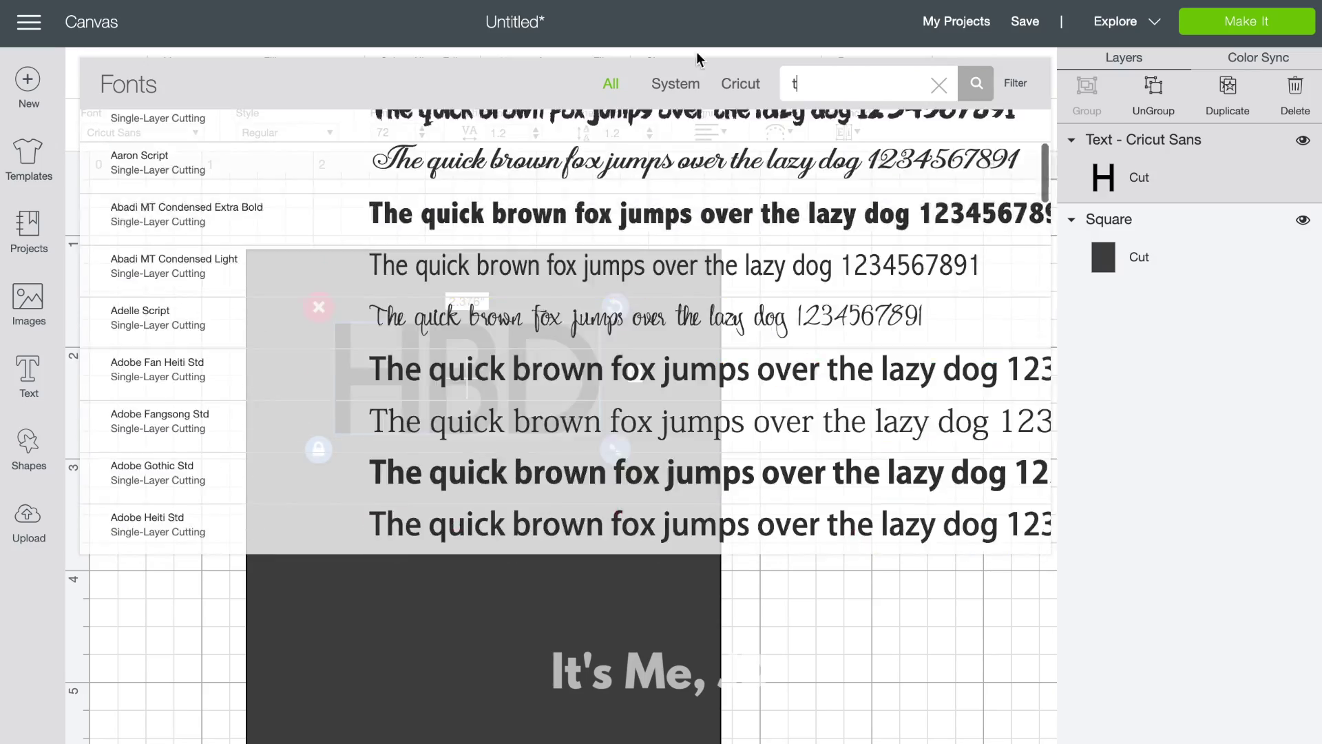
- Limit the font list to Cricut fonts and apply Cricut Keystone to the HBD text
click(740, 83)
scroll(606, 392, down, 15)
scroll(608, 396, down, 10)
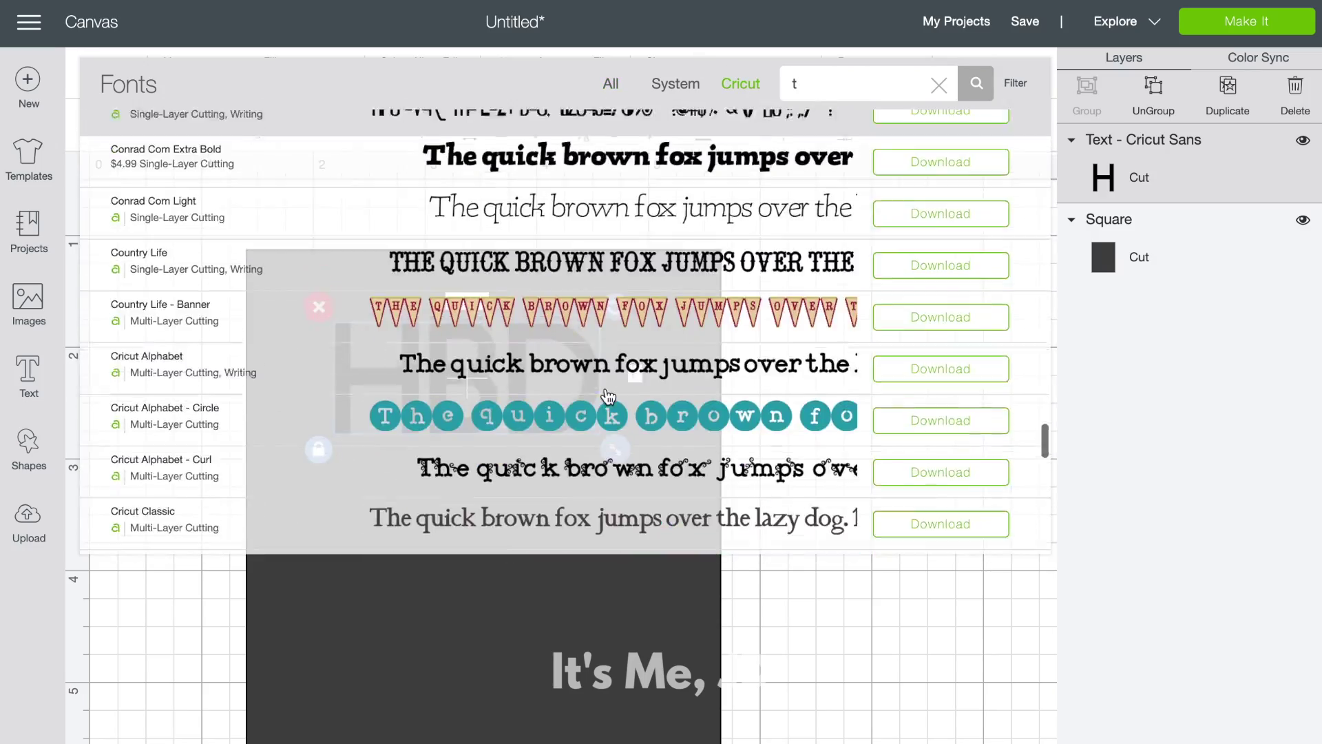
scroll(608, 396, up, 2)
click(609, 398)
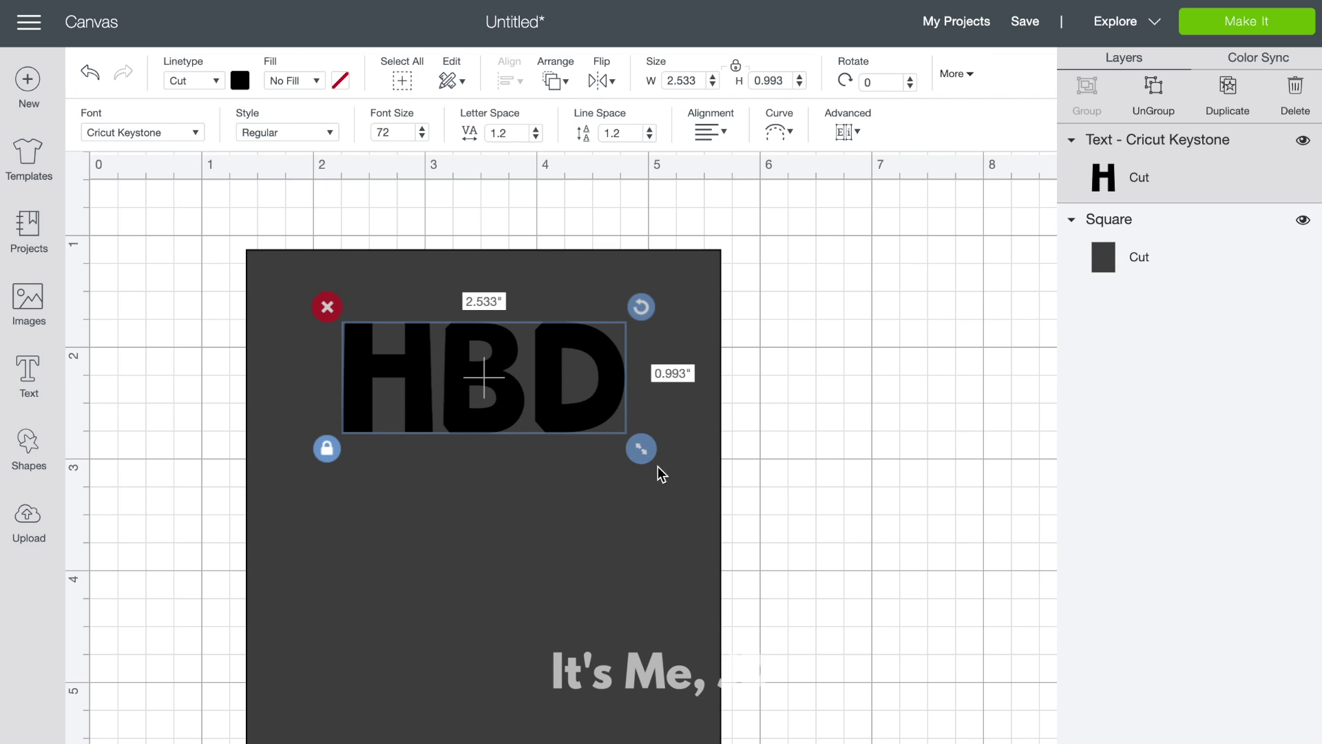
- Enlarge the HBD text to about 3.7" wide by 1.45" high and position it near the square's upper edge
drag(603, 398, 549, 356)
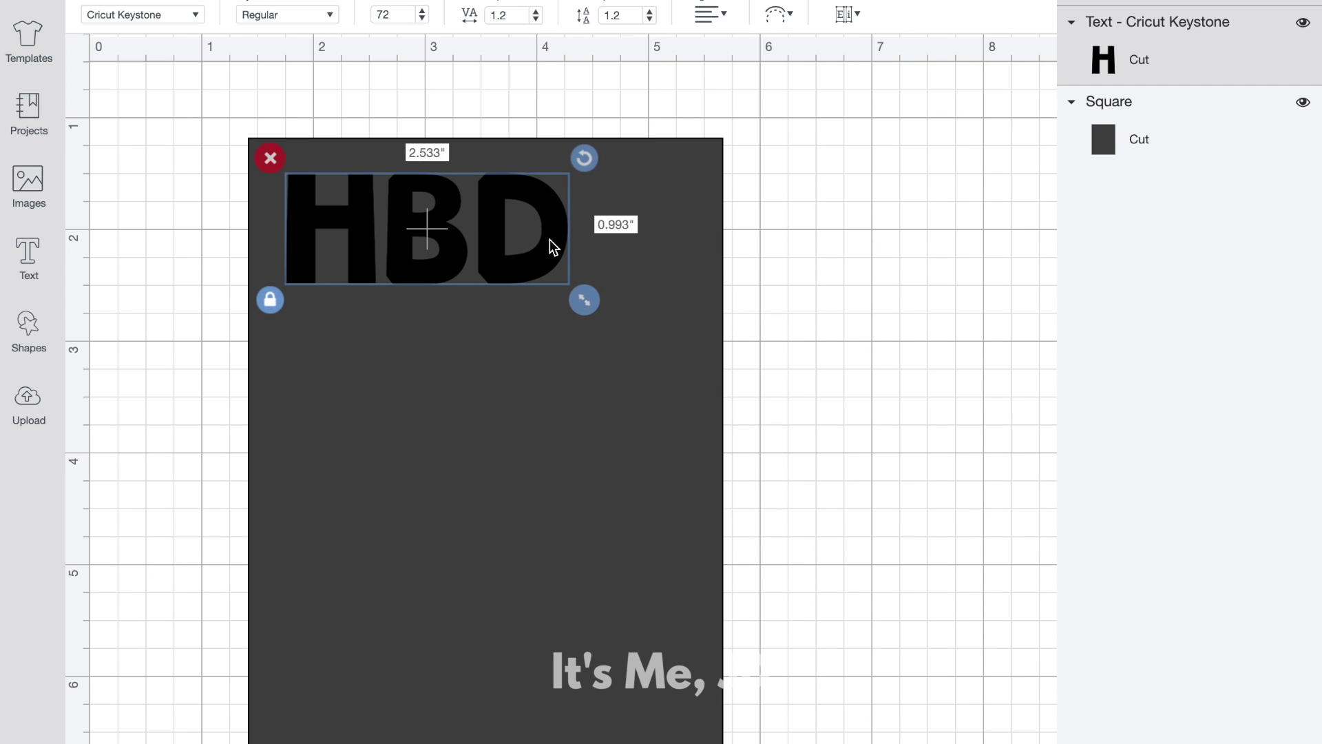
drag(597, 310, 717, 358)
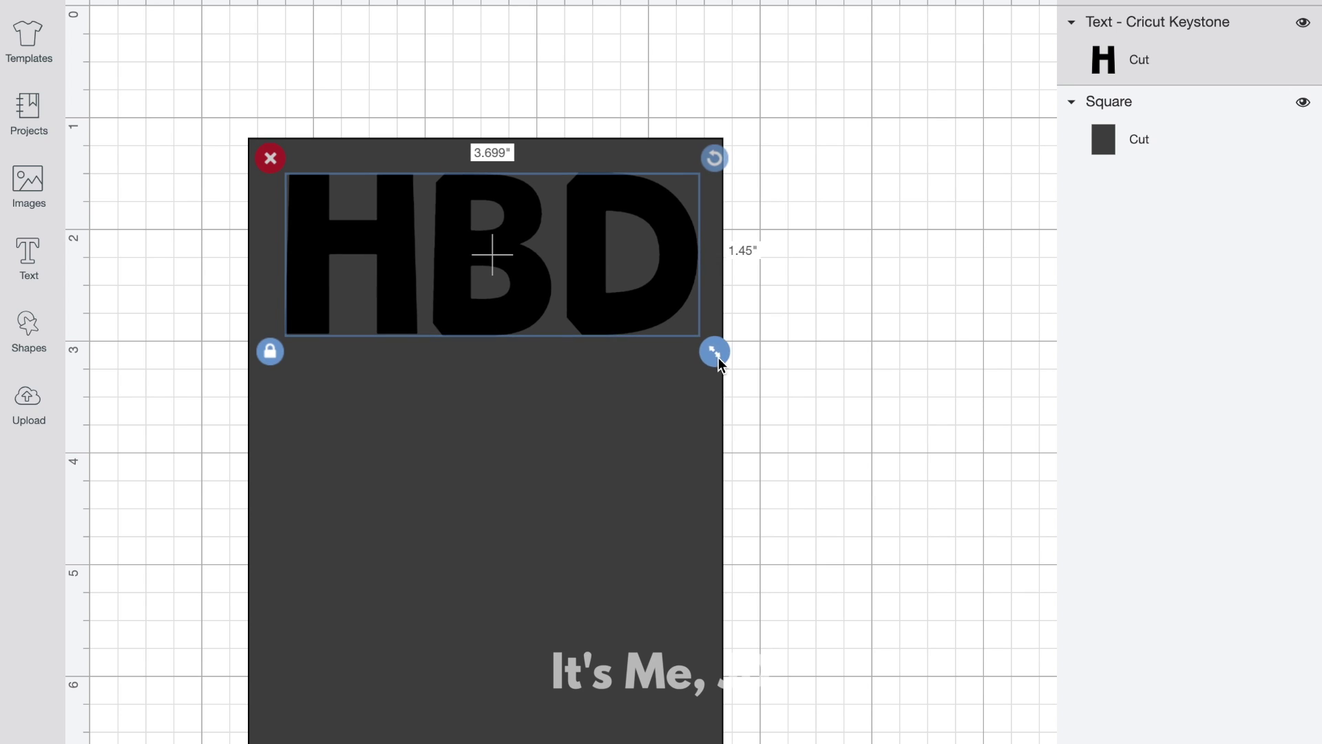
drag(657, 295, 650, 288)
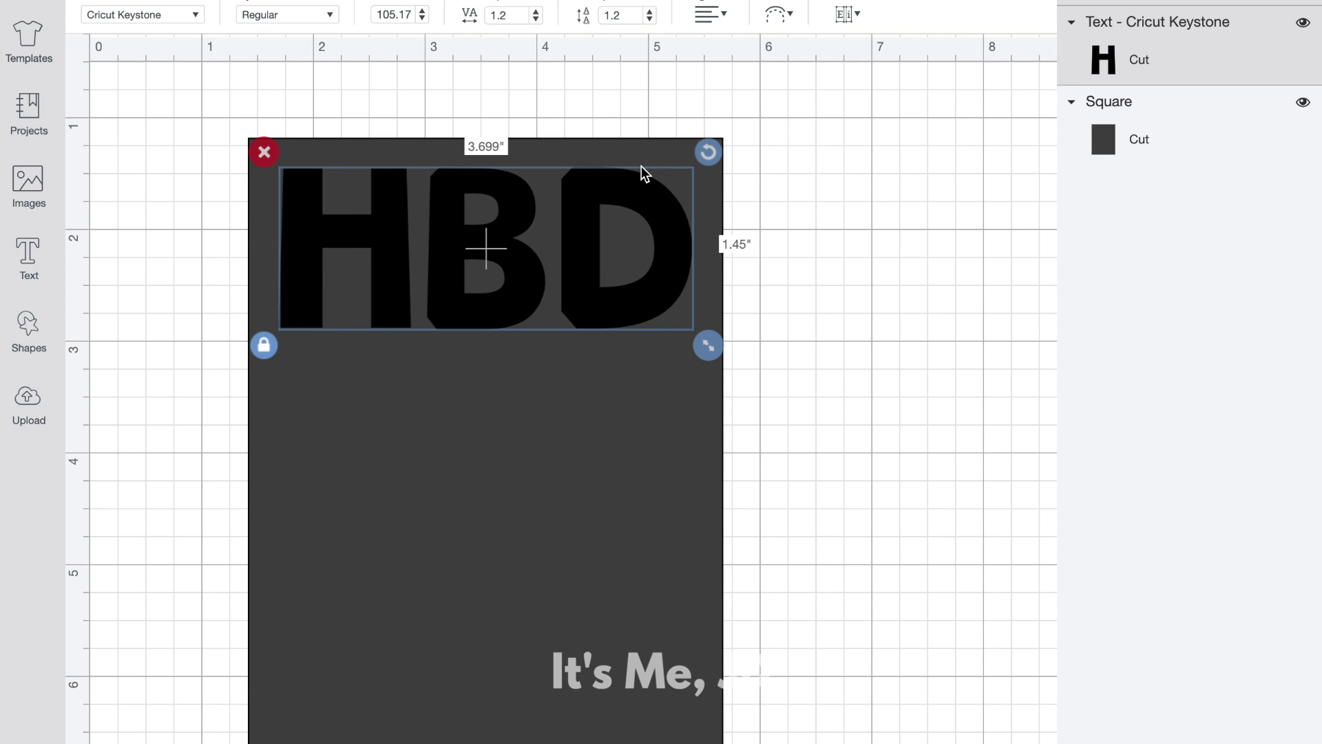
- Duplicate the HBD text twice and stack the copies below the original to fill the square with three rows
key(ctrl+d)
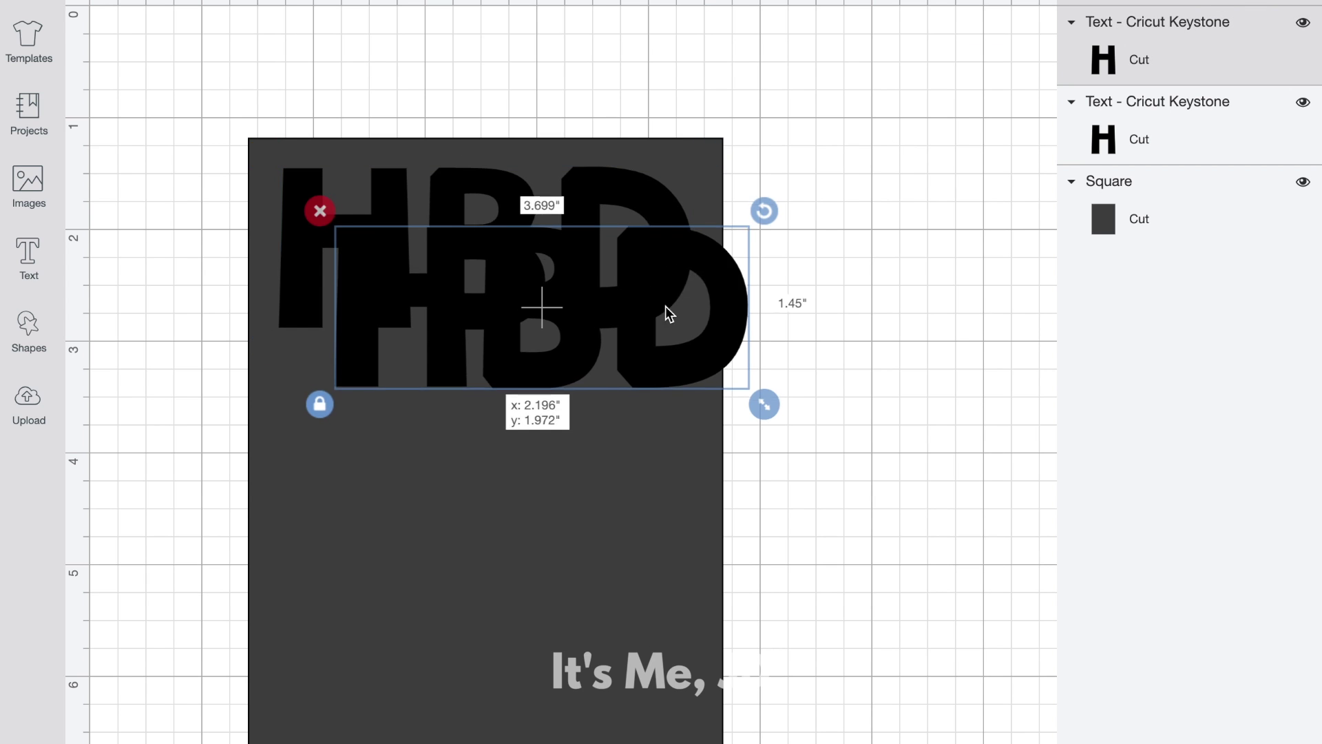
drag(665, 306, 652, 598)
key(ctrl+d)
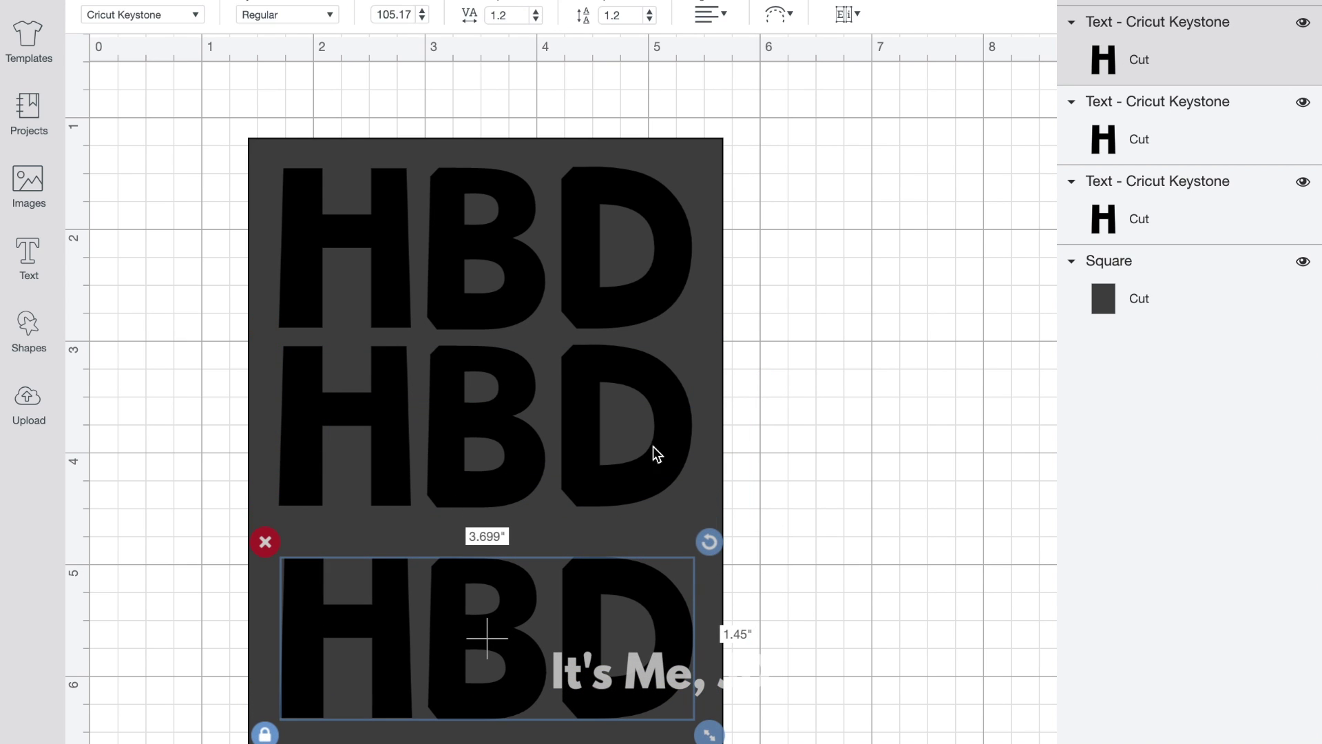
click(657, 393)
drag(657, 393, 657, 402)
drag(652, 634, 667, 645)
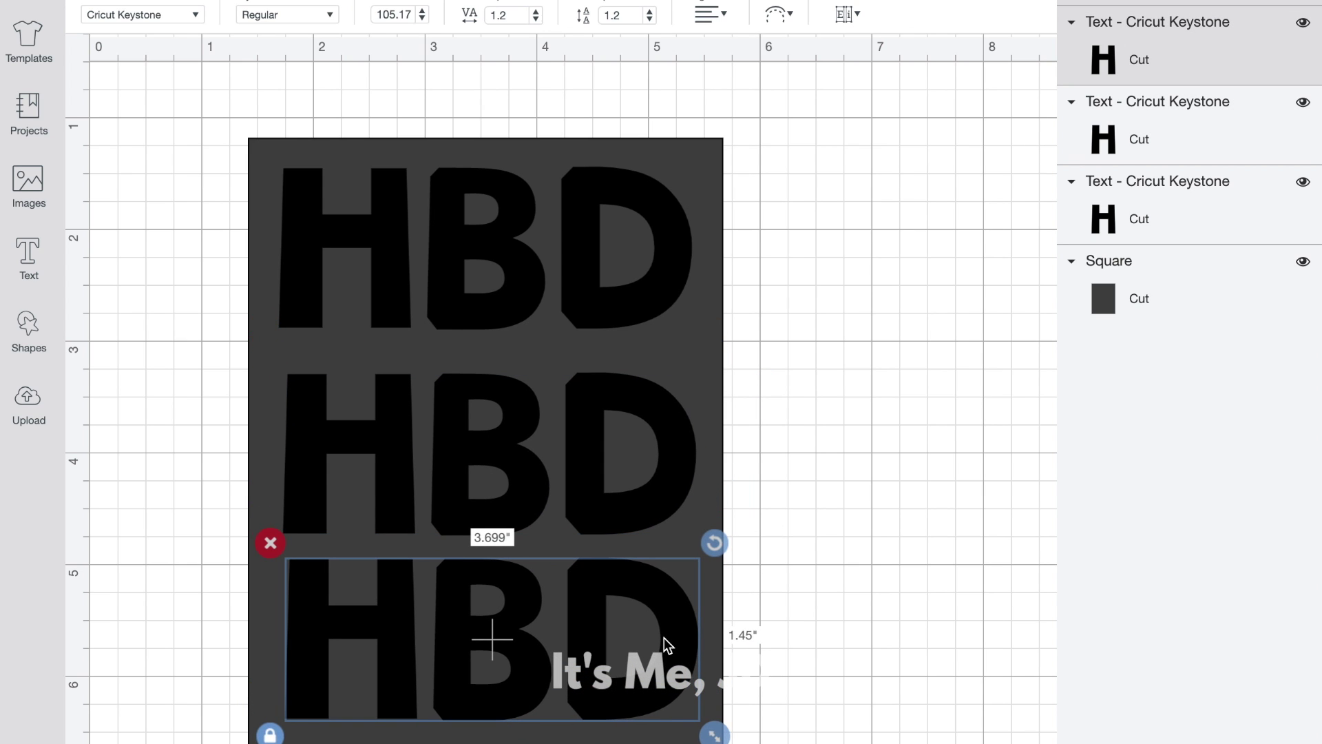
- Center the three HBD texts horizontally on the square
click(147, 200)
drag(174, 120, 664, 741)
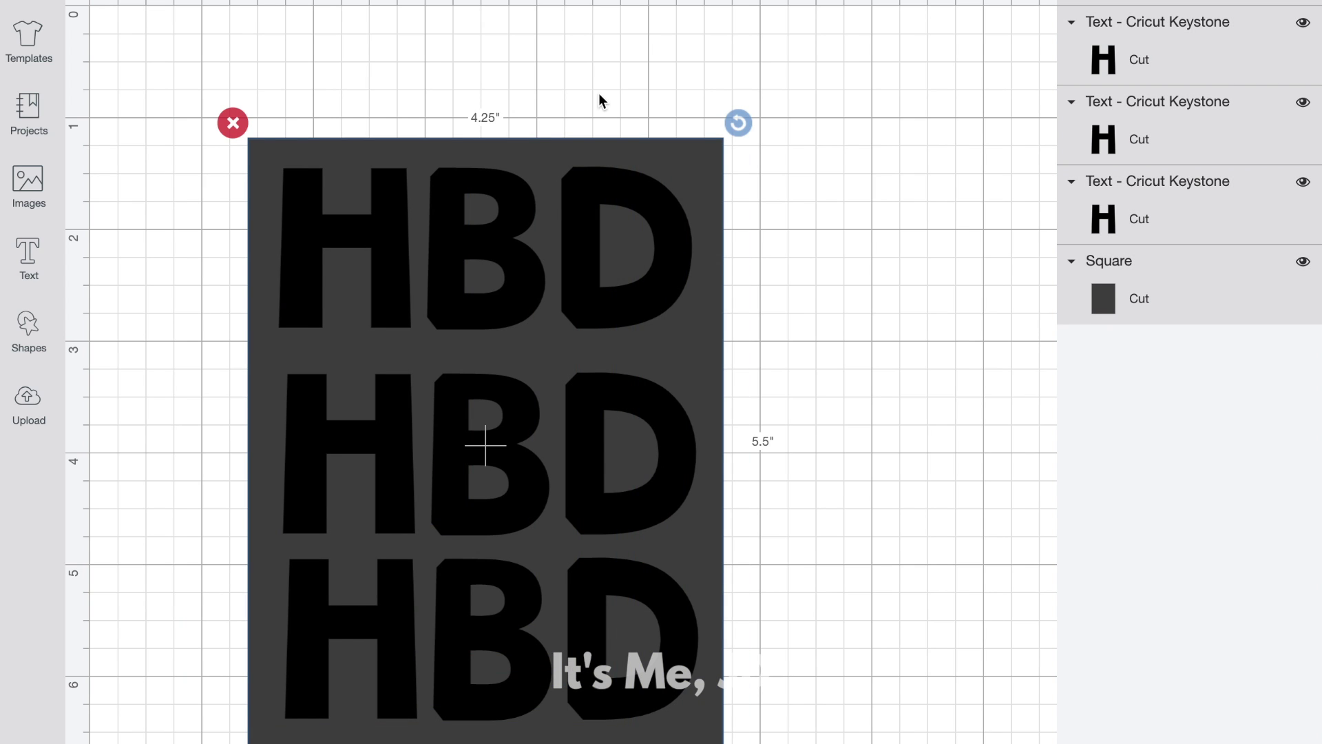
click(530, 1)
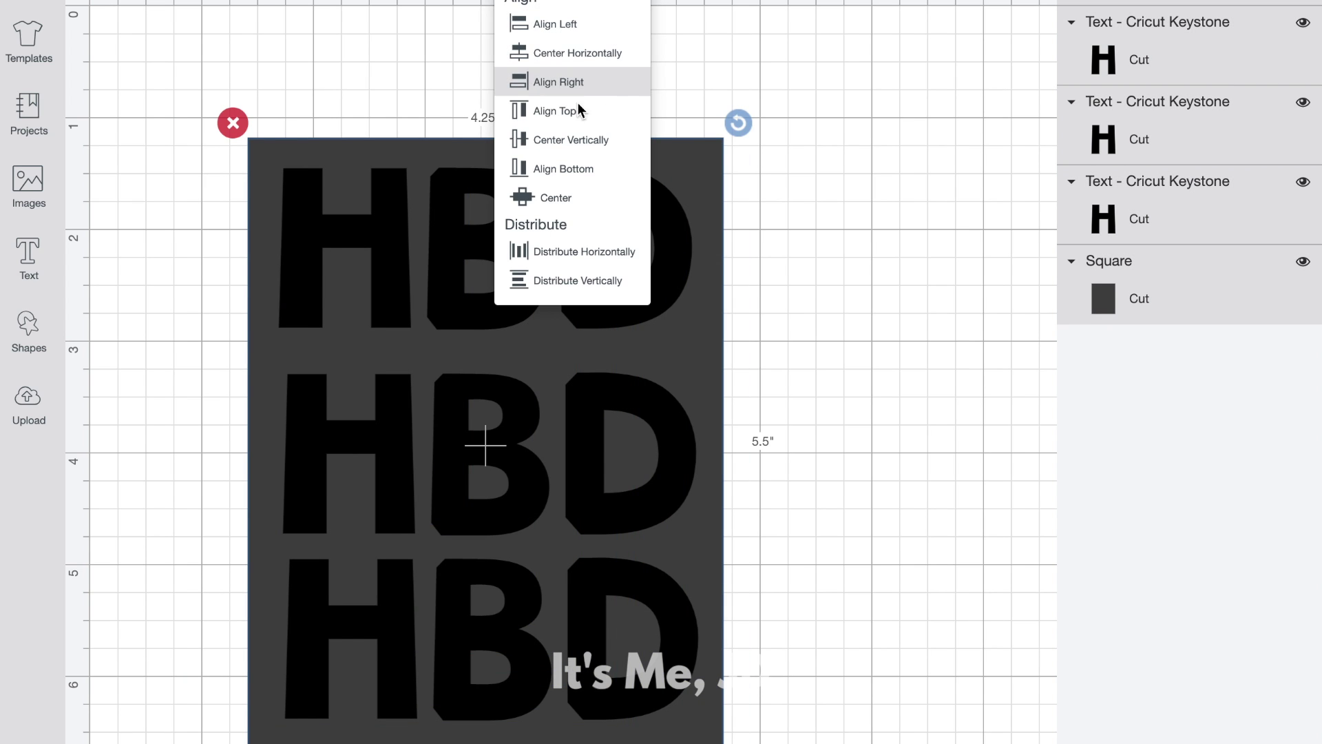
click(596, 62)
click(597, 67)
click(593, 142)
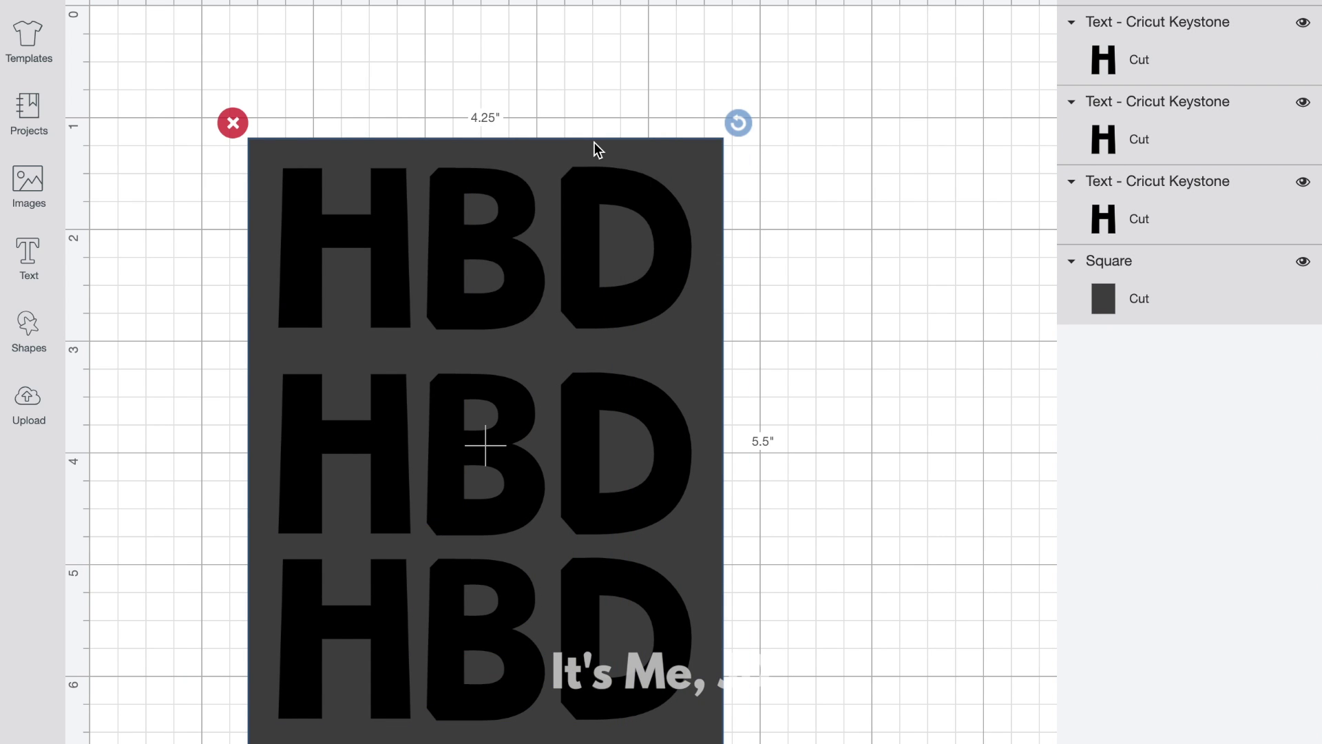
key(ctrl+z)
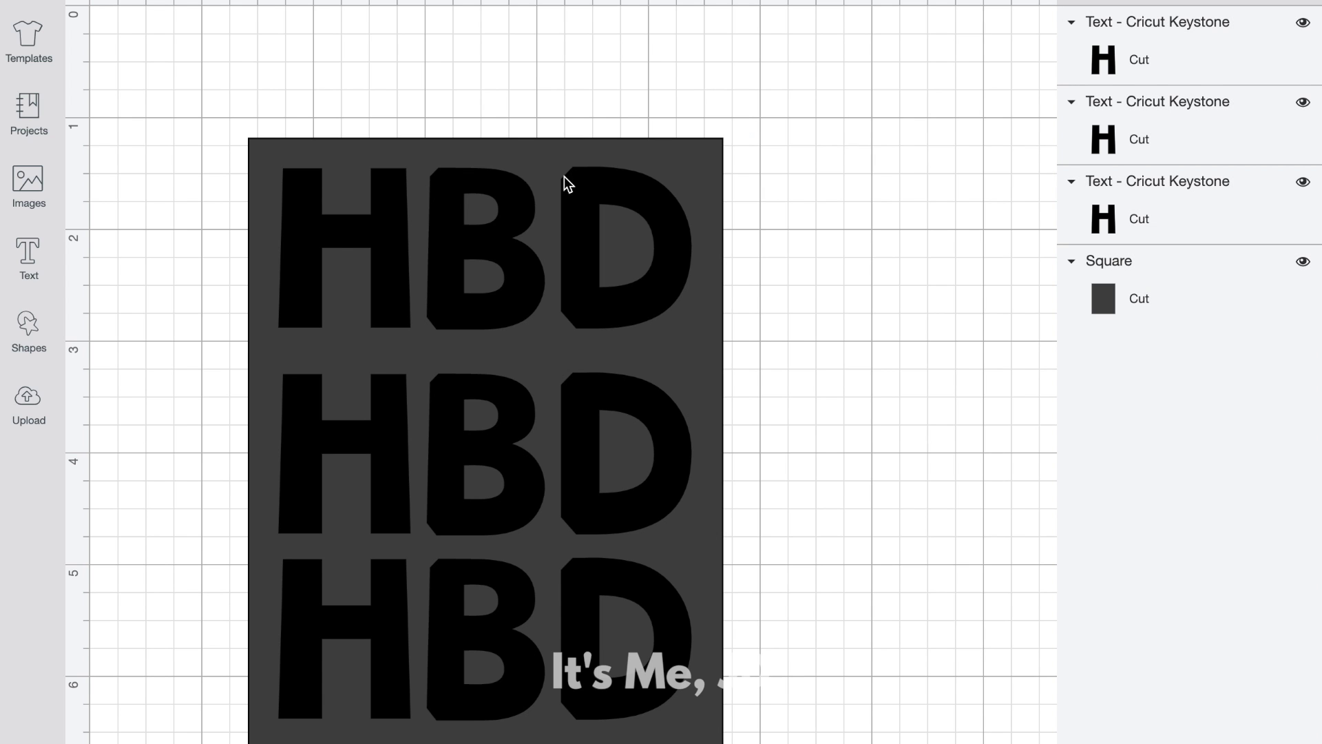
- Try to distribute the three HBD texts and the square vertically, and undo it
drag(249, 105, 730, 743)
click(536, 1)
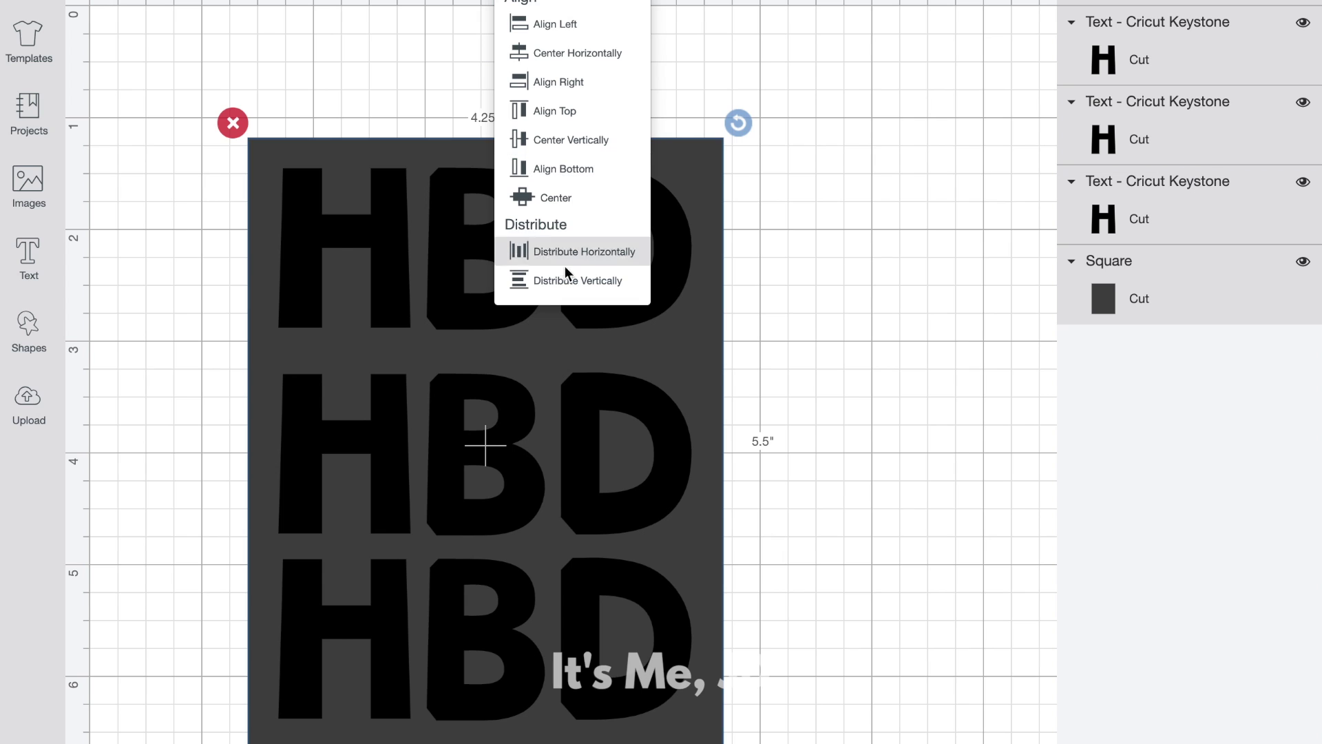
click(617, 281)
key(super+z)
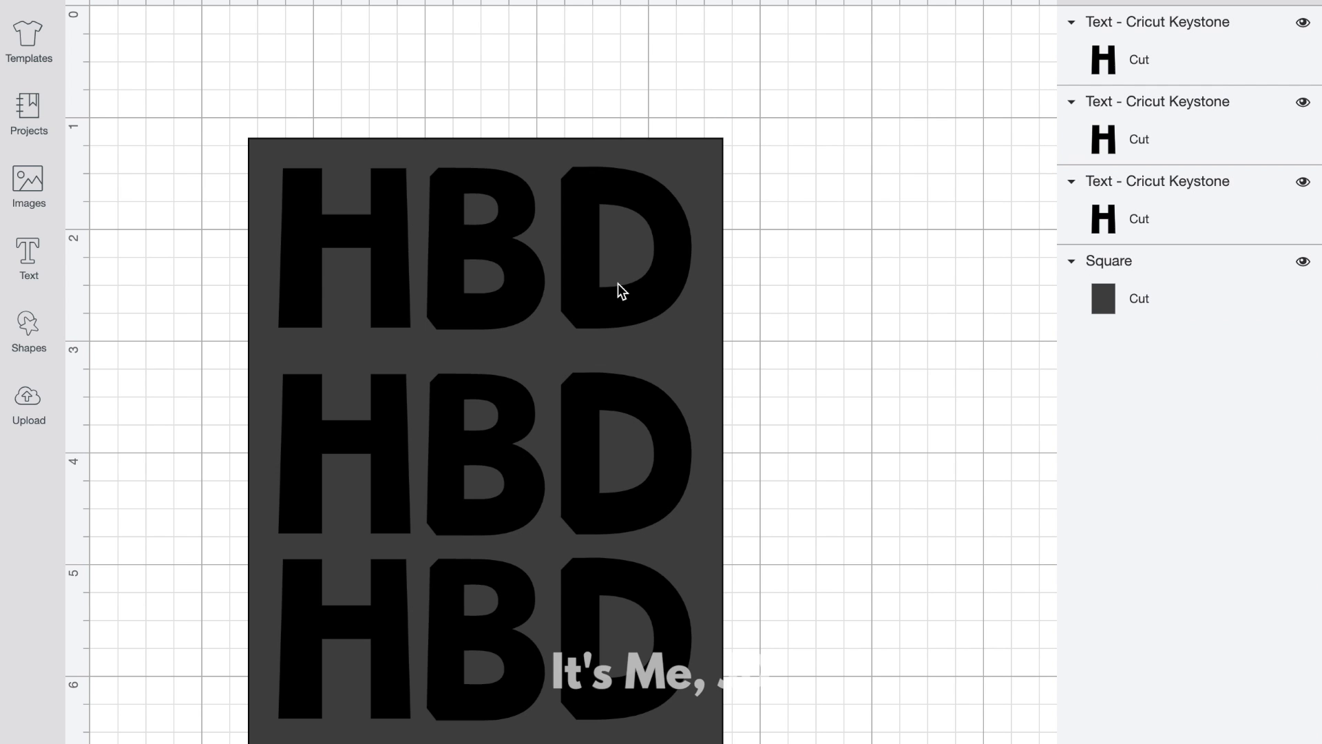
- Move the square away from the HBD texts and distribute only the three texts vertically
drag(705, 189, 589, 361)
drag(766, 266, 989, 197)
drag(211, 96, 667, 703)
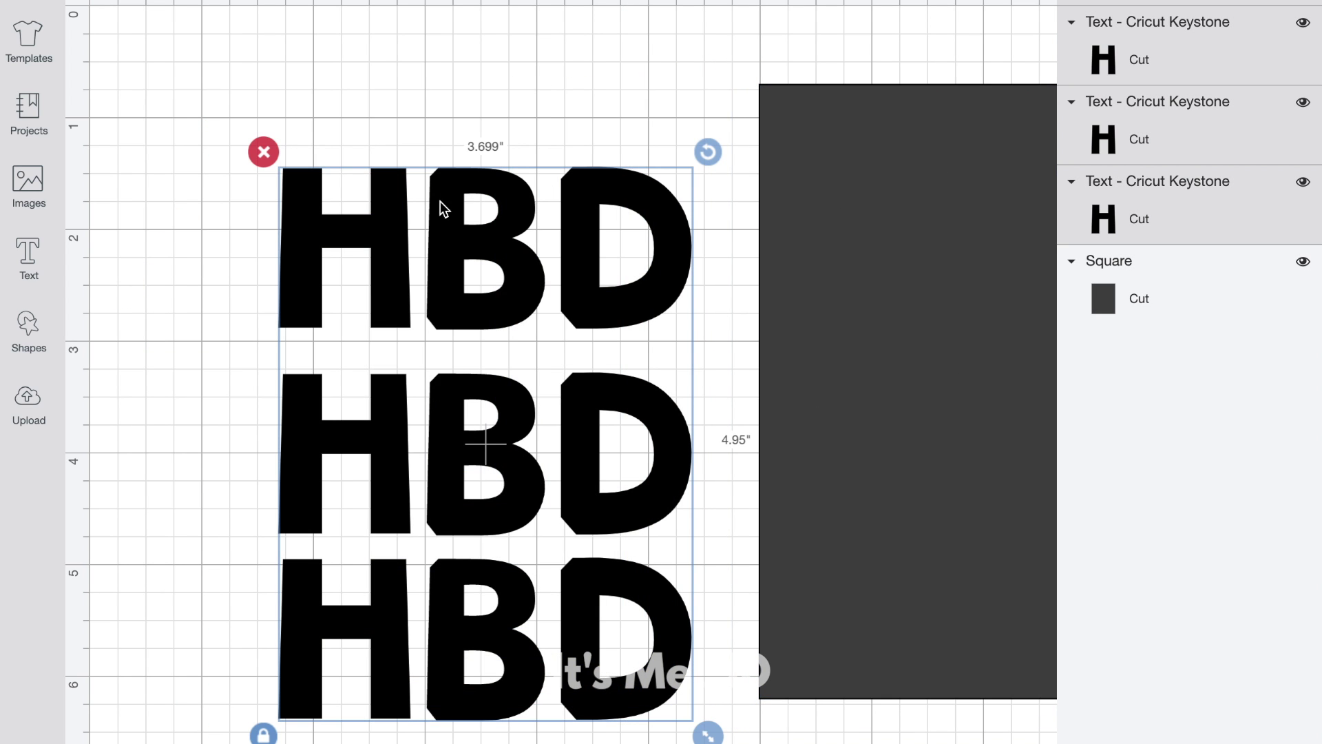
click(524, 1)
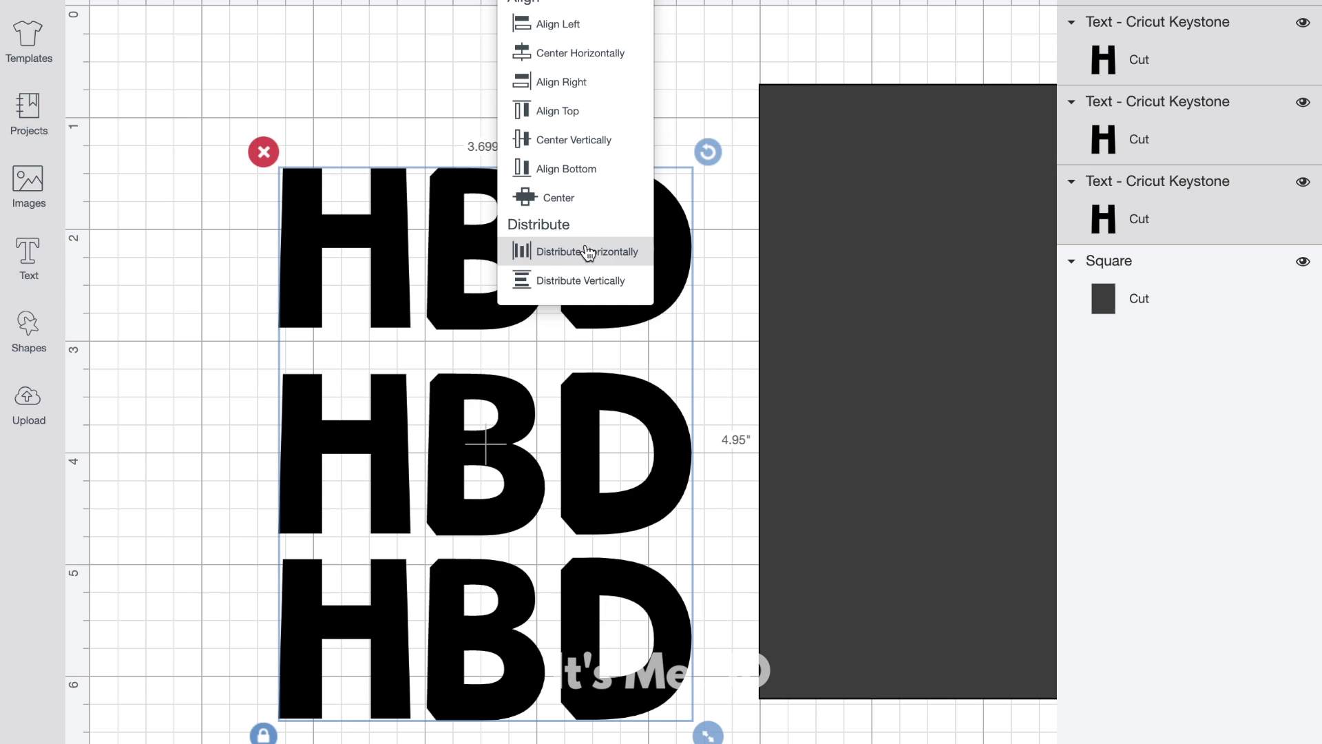
click(590, 280)
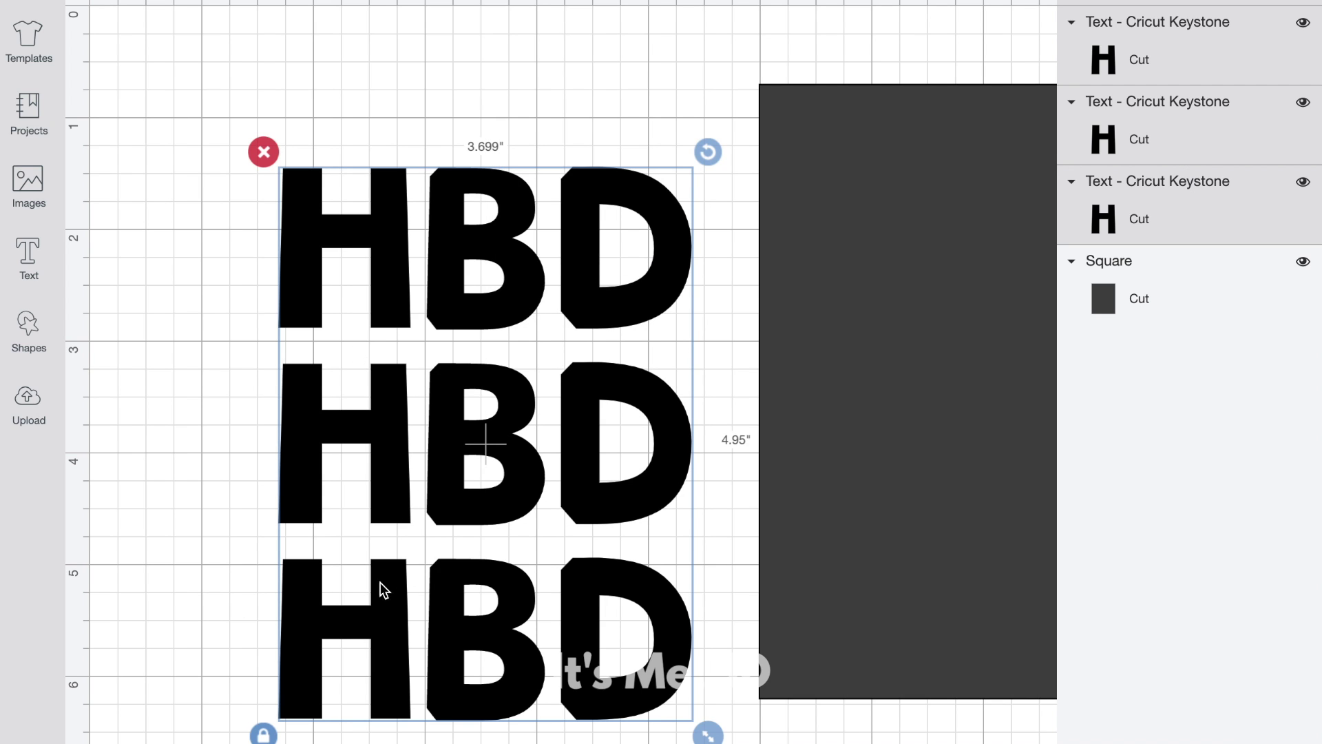
- Group the three HBD texts and move the square back beneath them so they sit centered on it
click(228, 410)
drag(213, 113, 716, 741)
click(1108, 3)
click(763, 356)
drag(762, 357, 377, 387)
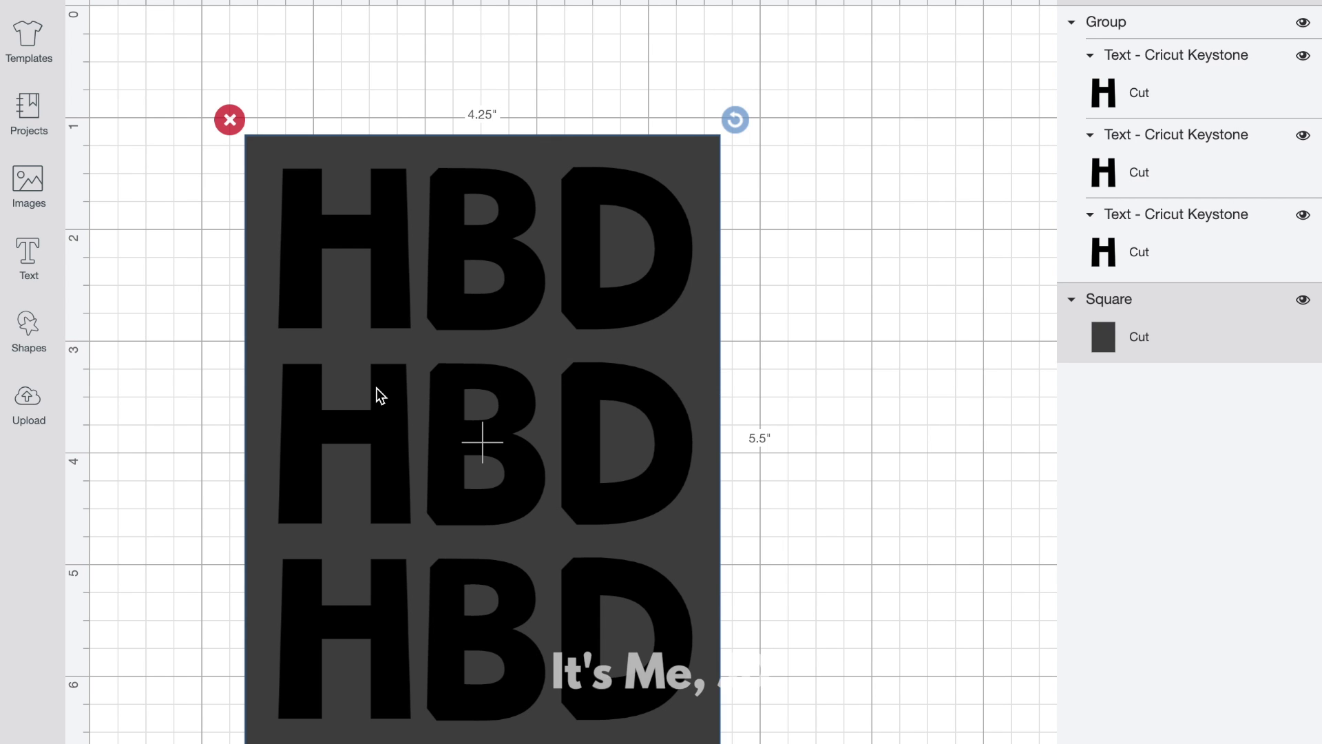
- Move the HBD group below the square in the layer order, and collapse the square's layer
click(855, 233)
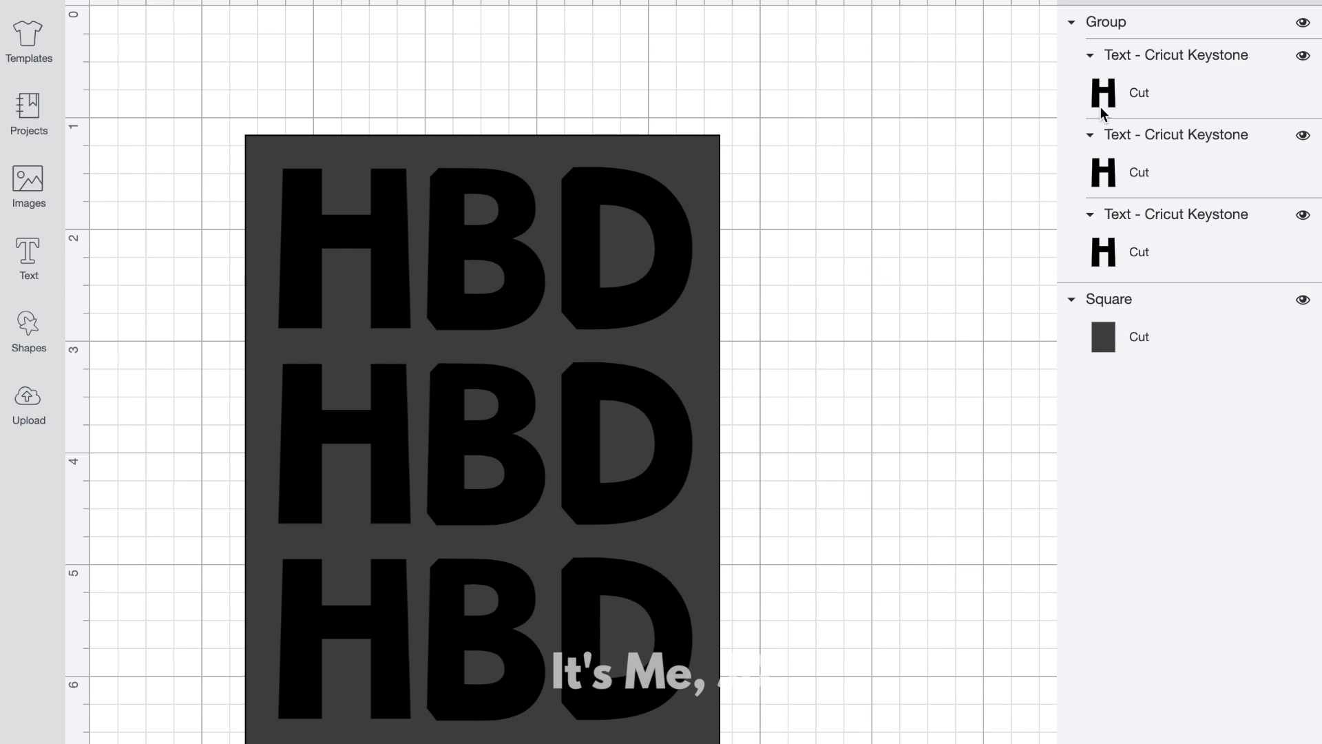
click(1071, 25)
drag(1179, 22, 1179, 83)
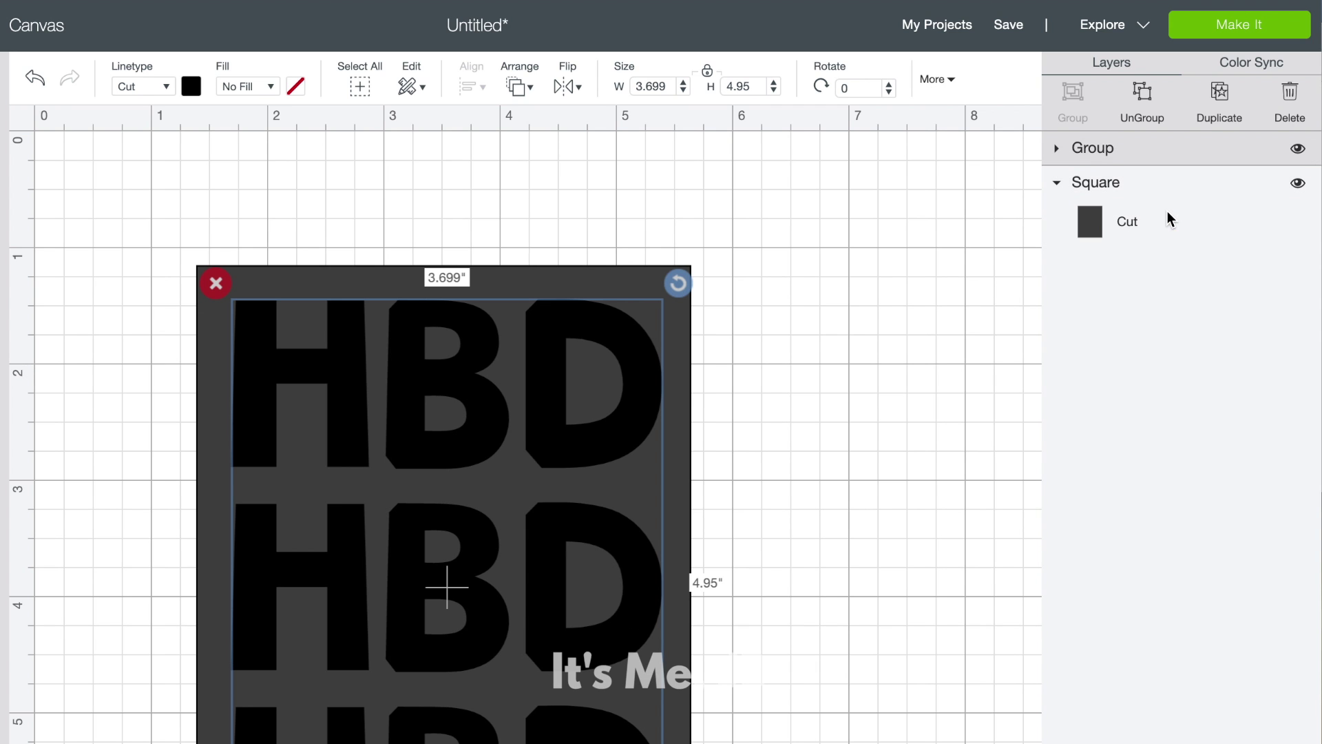
mouse_move(1112, 152)
mouse_down()
mouse_move(1103, 227)
mouse_move(1097, 152)
mouse_up()
click(1056, 233)
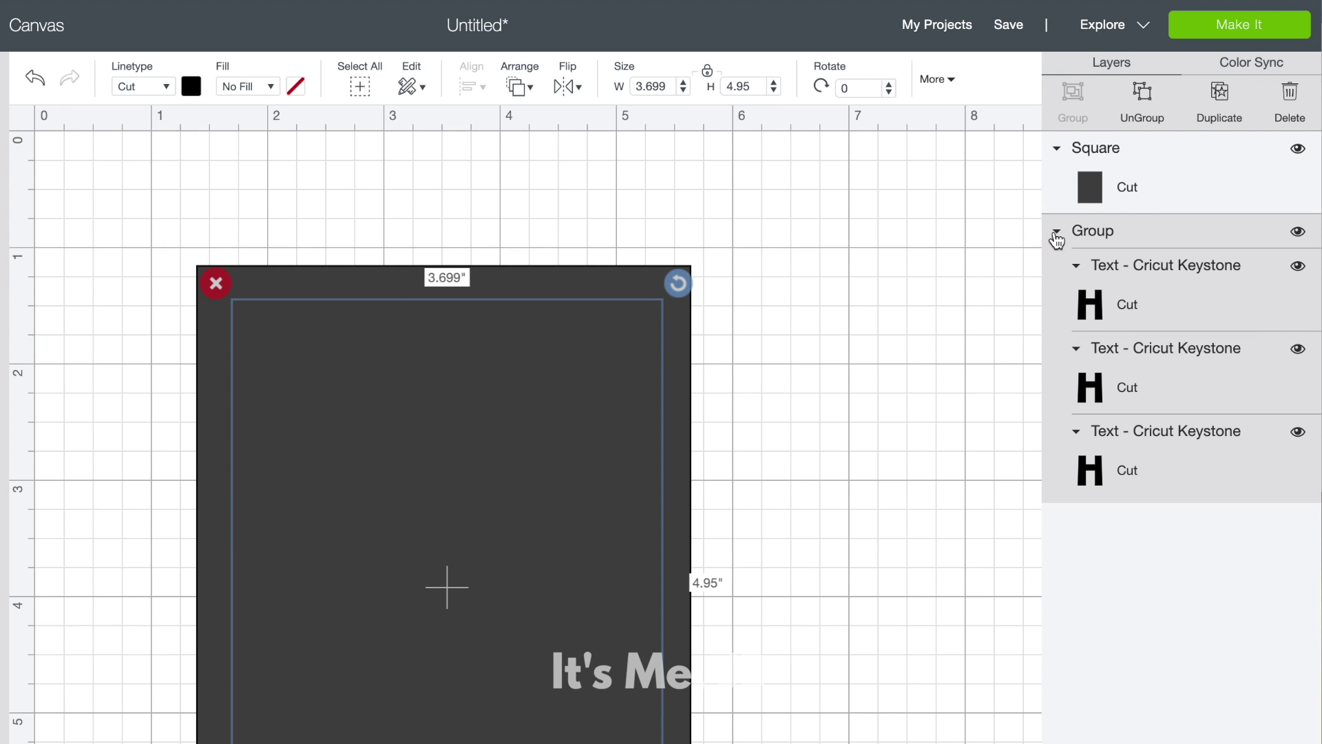
click(1057, 234)
click(1057, 149)
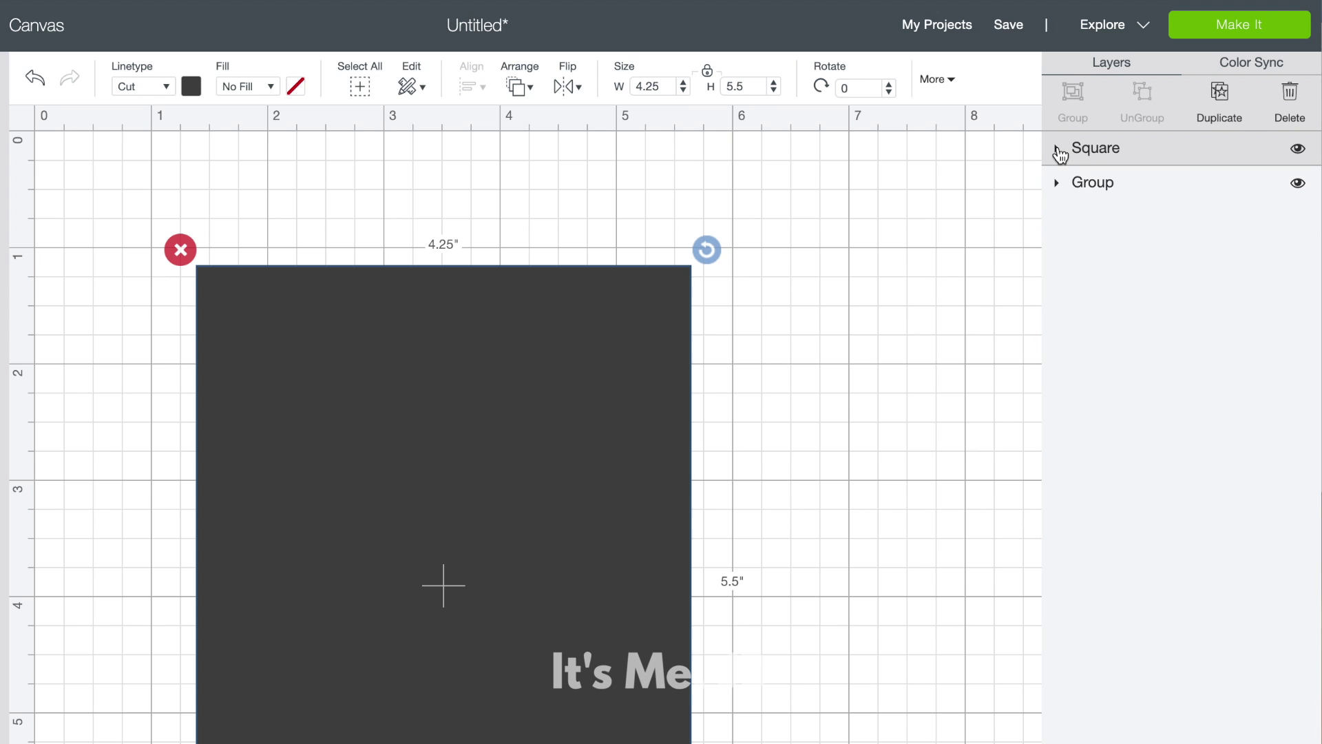
click(1058, 184)
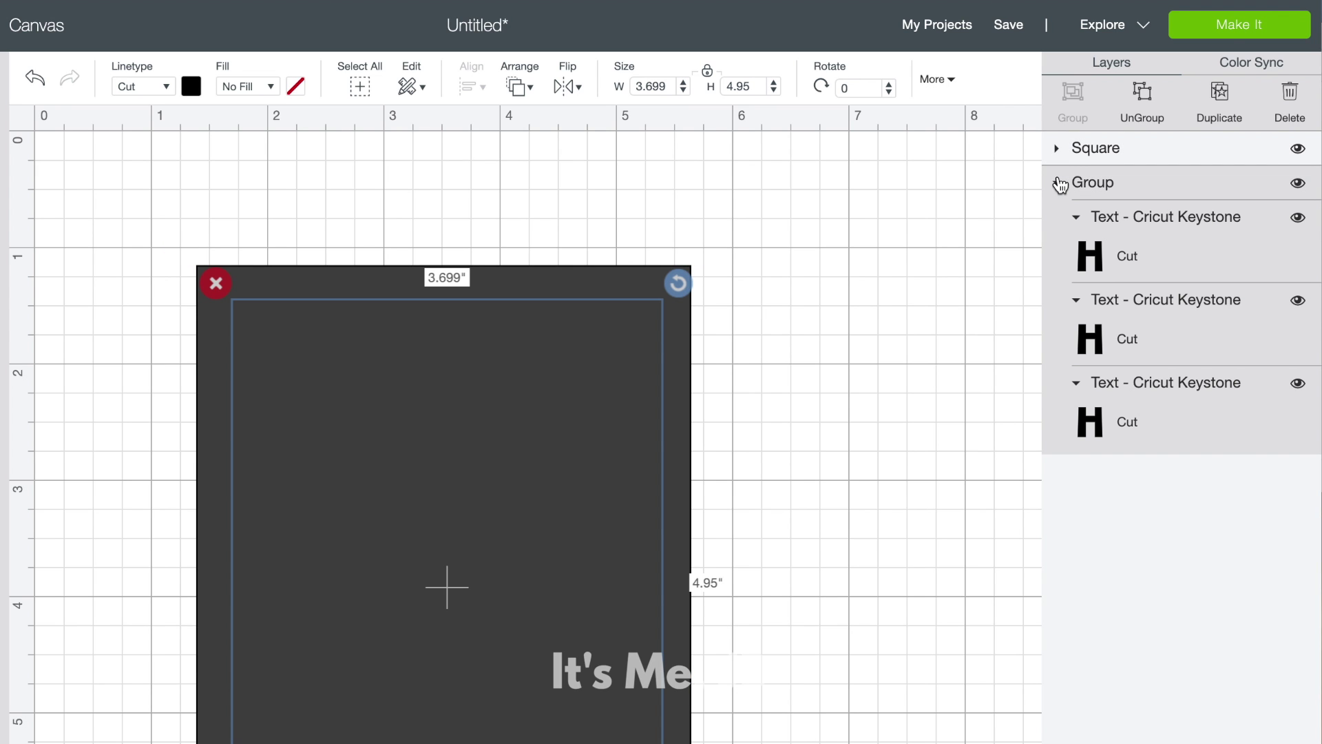
- Attach the square and the HBD group together and check the attached card in the mat preparation
click(1226, 33)
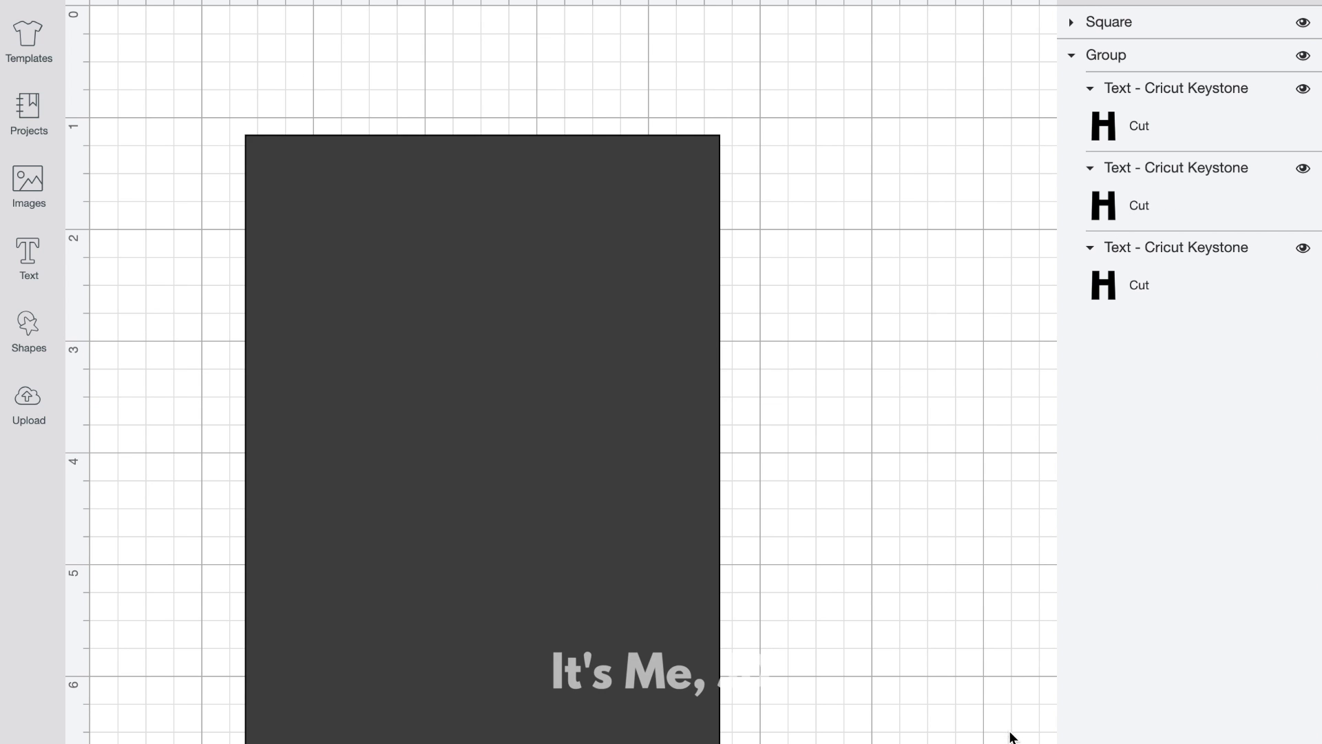
drag(790, 88, 242, 741)
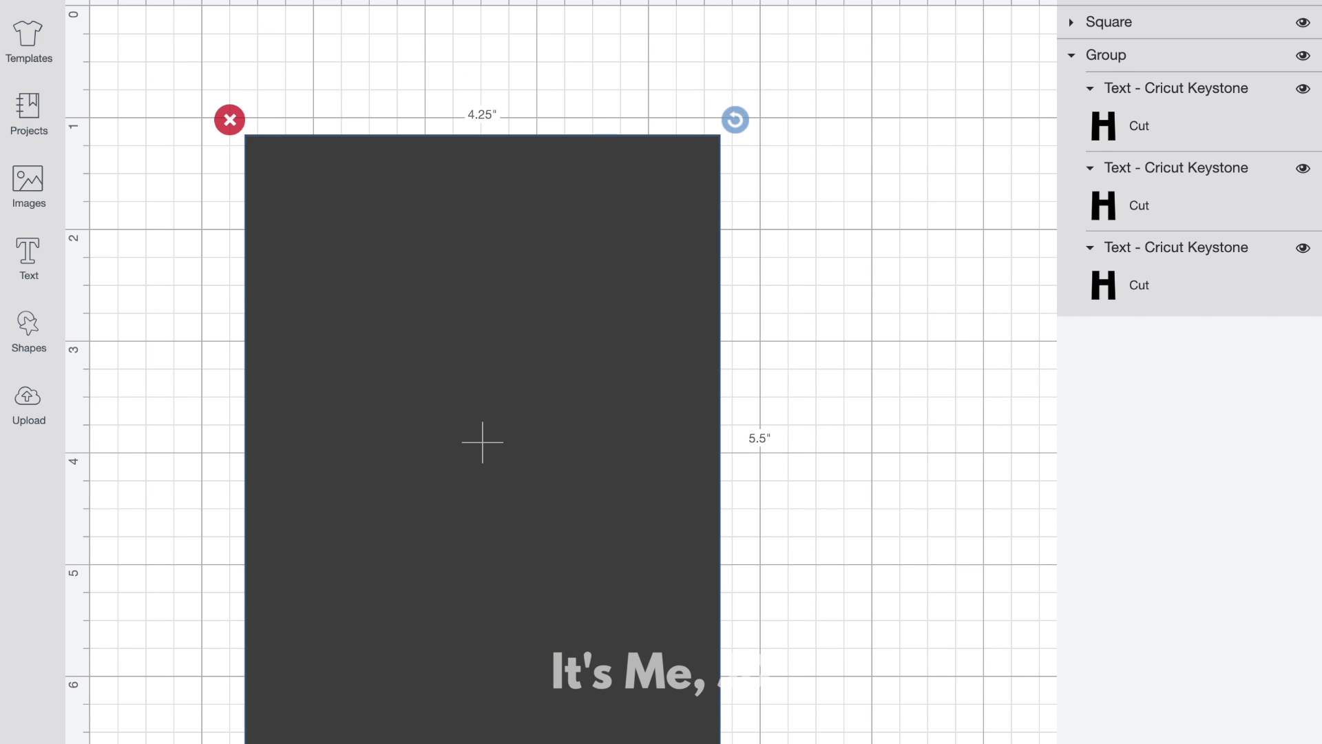
key(ctrl+alt+a)
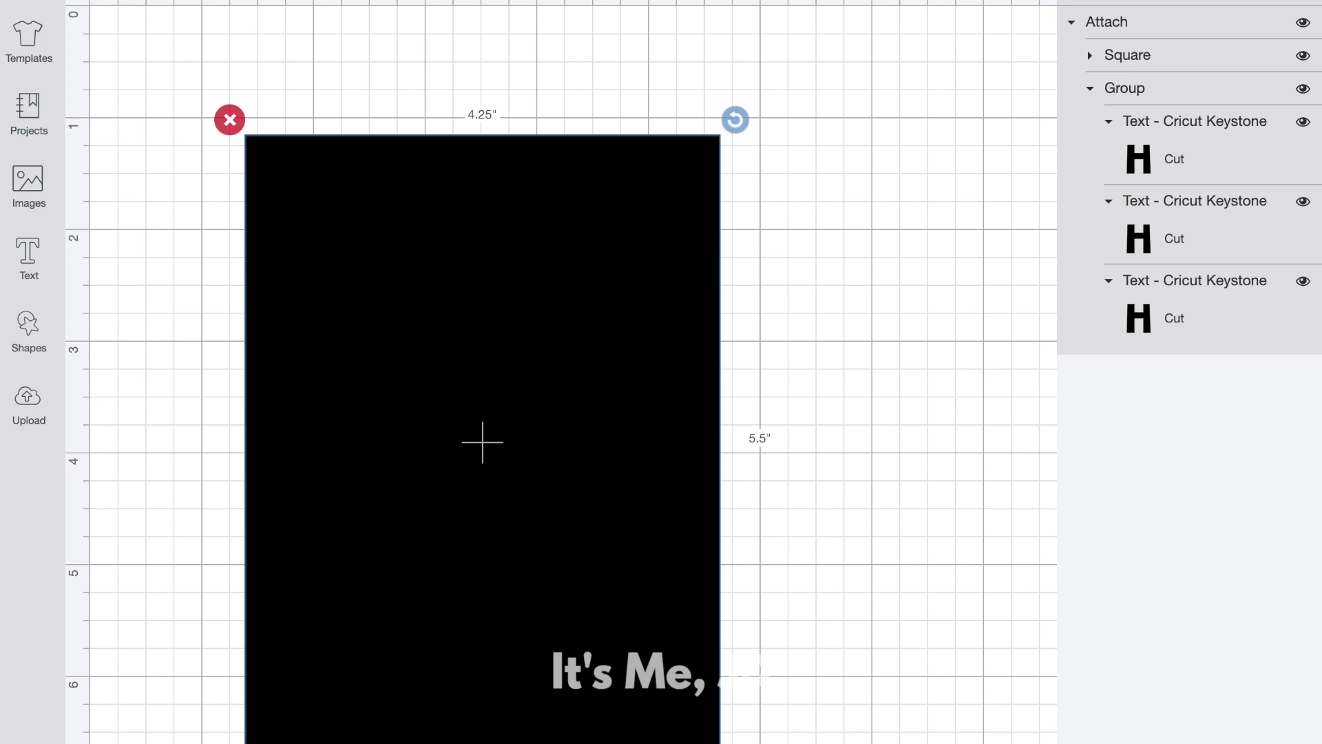
click(1247, 1)
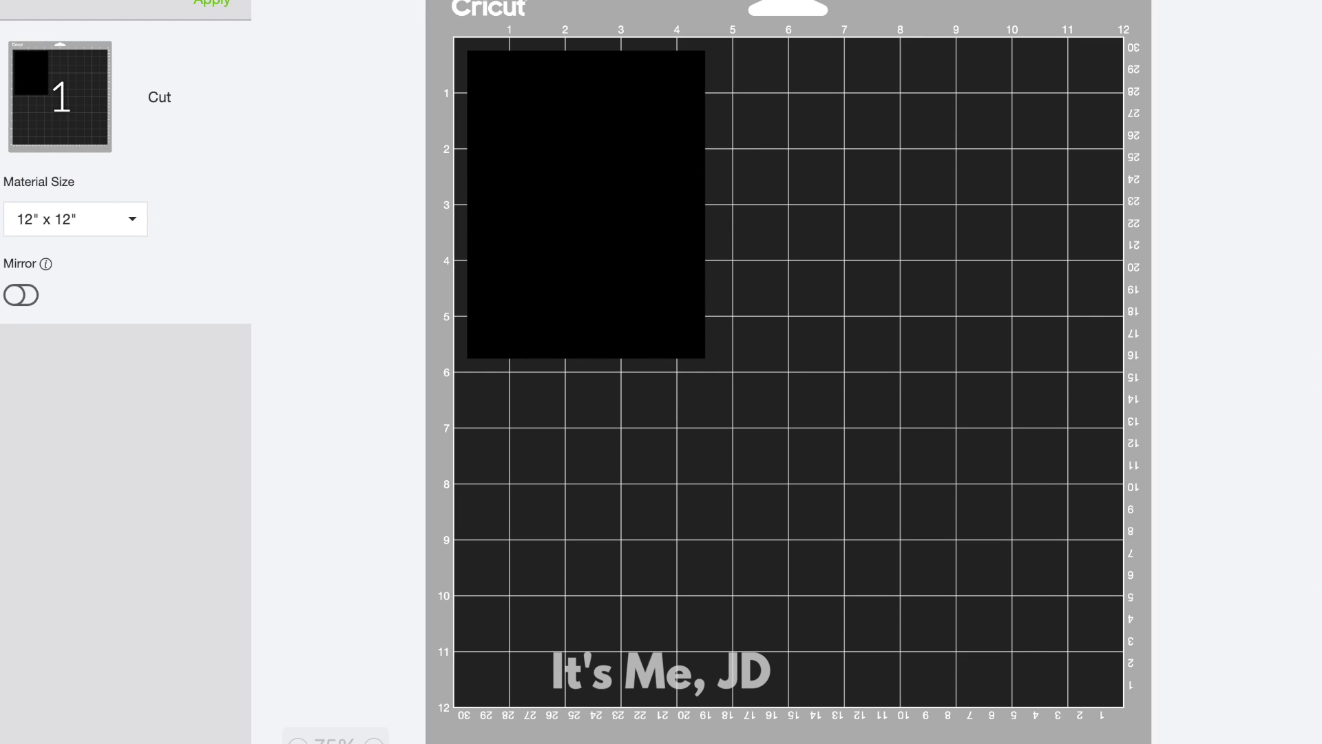
mouse_move(578, 144)
mouse_down()
mouse_move(575, 130)
mouse_move(600, 168)
mouse_move(585, 137)
mouse_up()
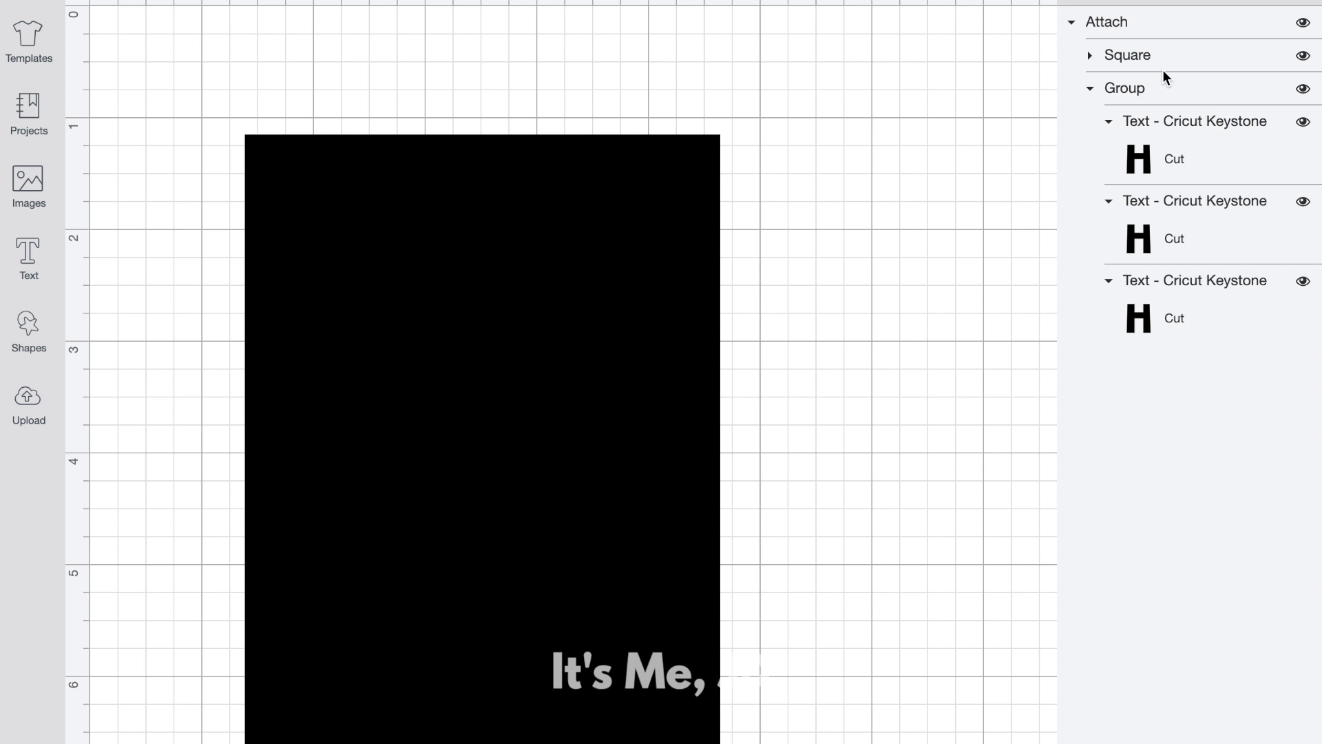
- Recolor the three attached HBD text layers medium gray and expand the square's layer
click(1163, 140)
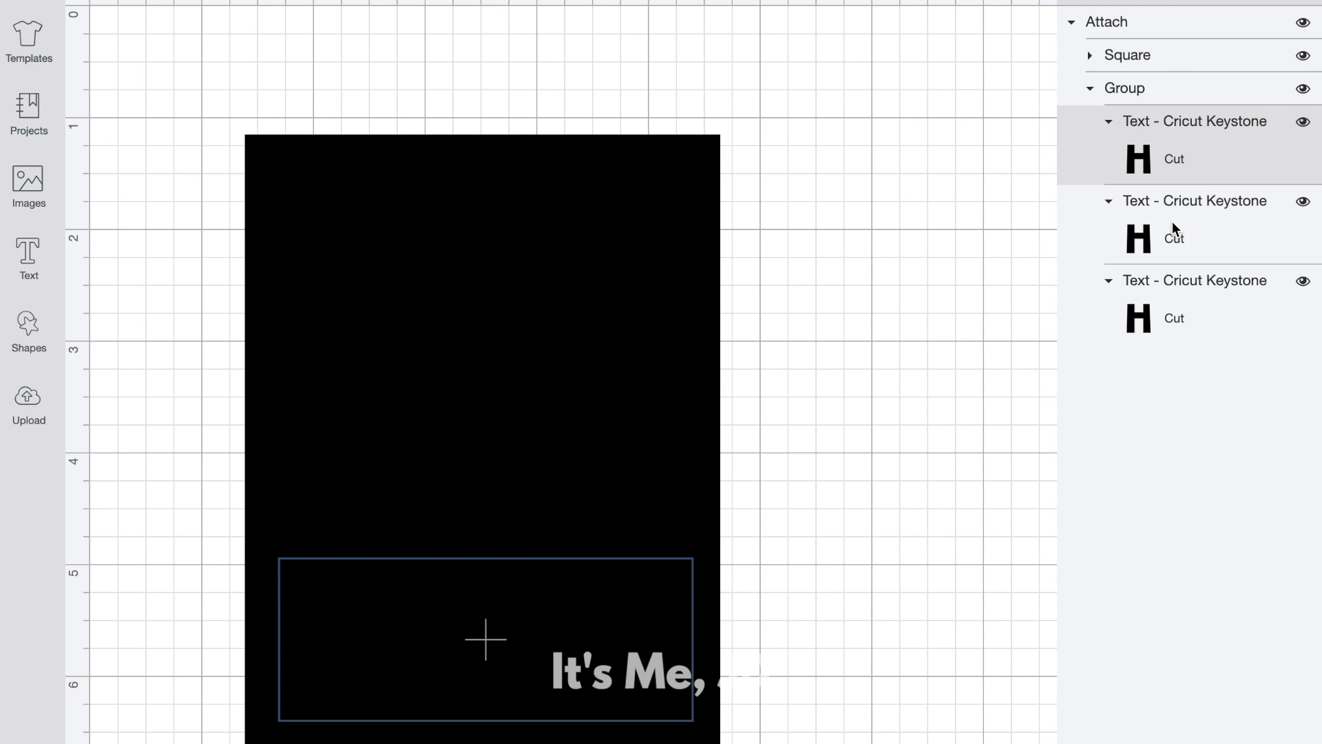
shift+click(1175, 229)
shift+click(1175, 309)
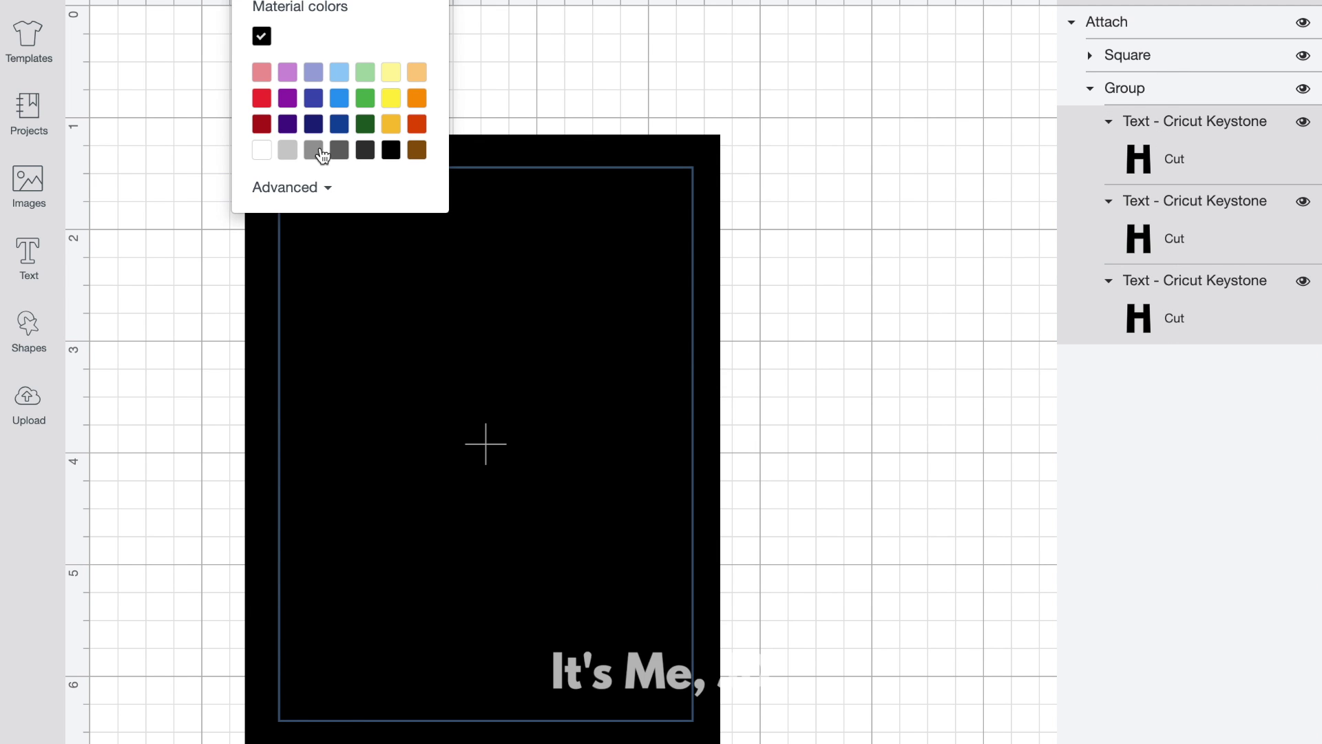
click(315, 150)
click(1173, 451)
click(1091, 55)
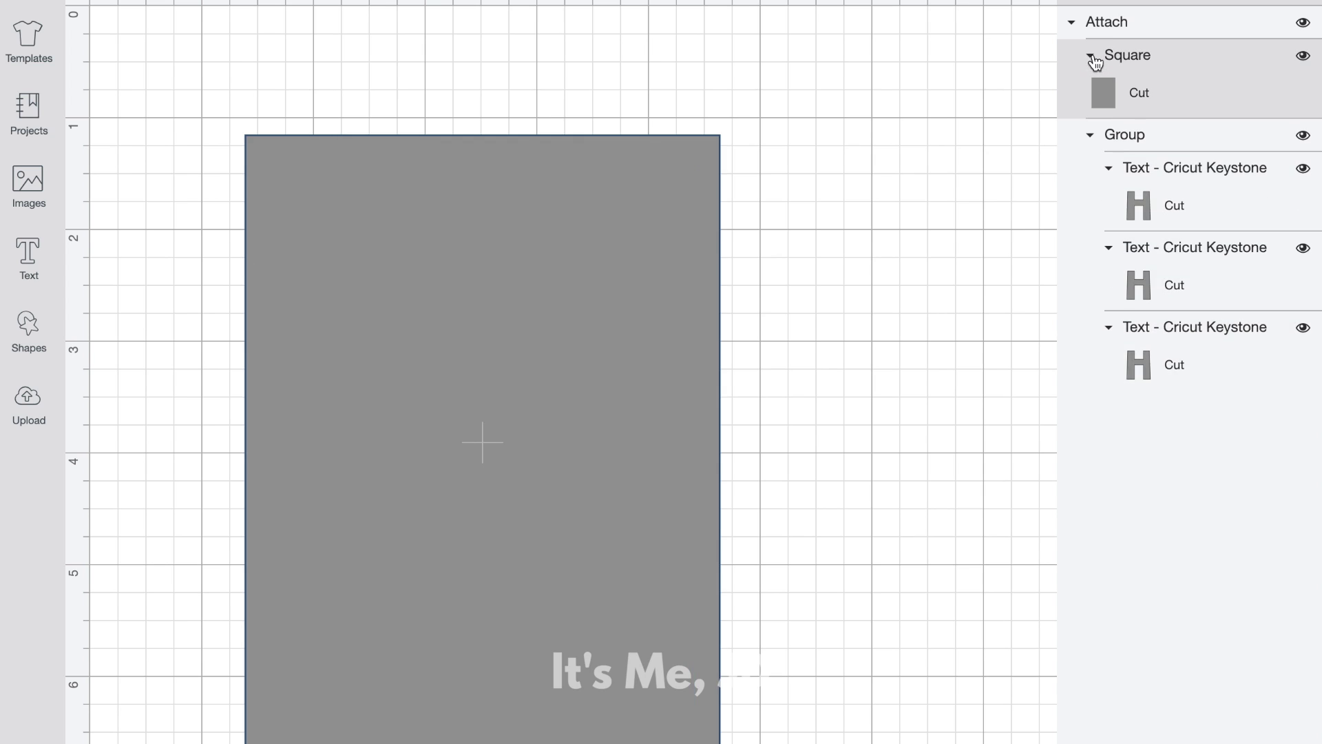
- Detach the square from the HBD group and check the colors of all the layers in Color Sync
click(1183, 741)
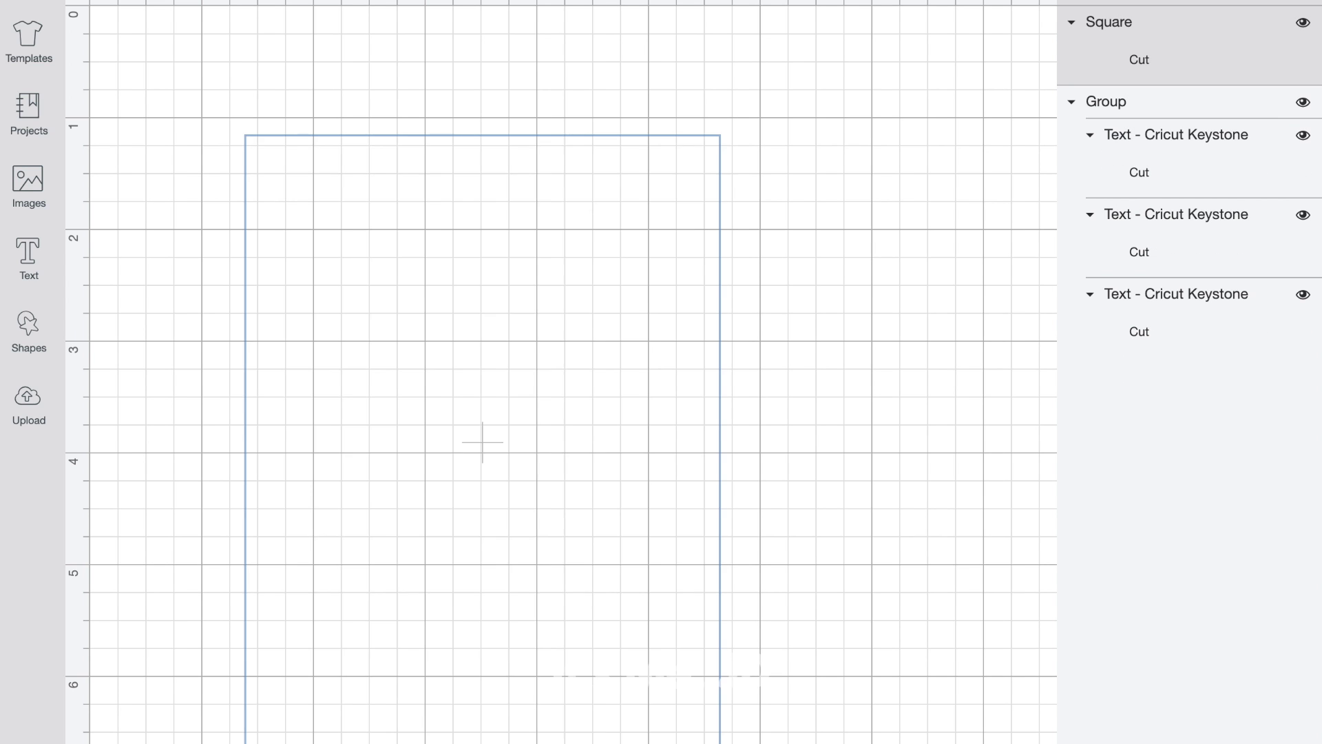
drag(1173, 33, 1166, 397)
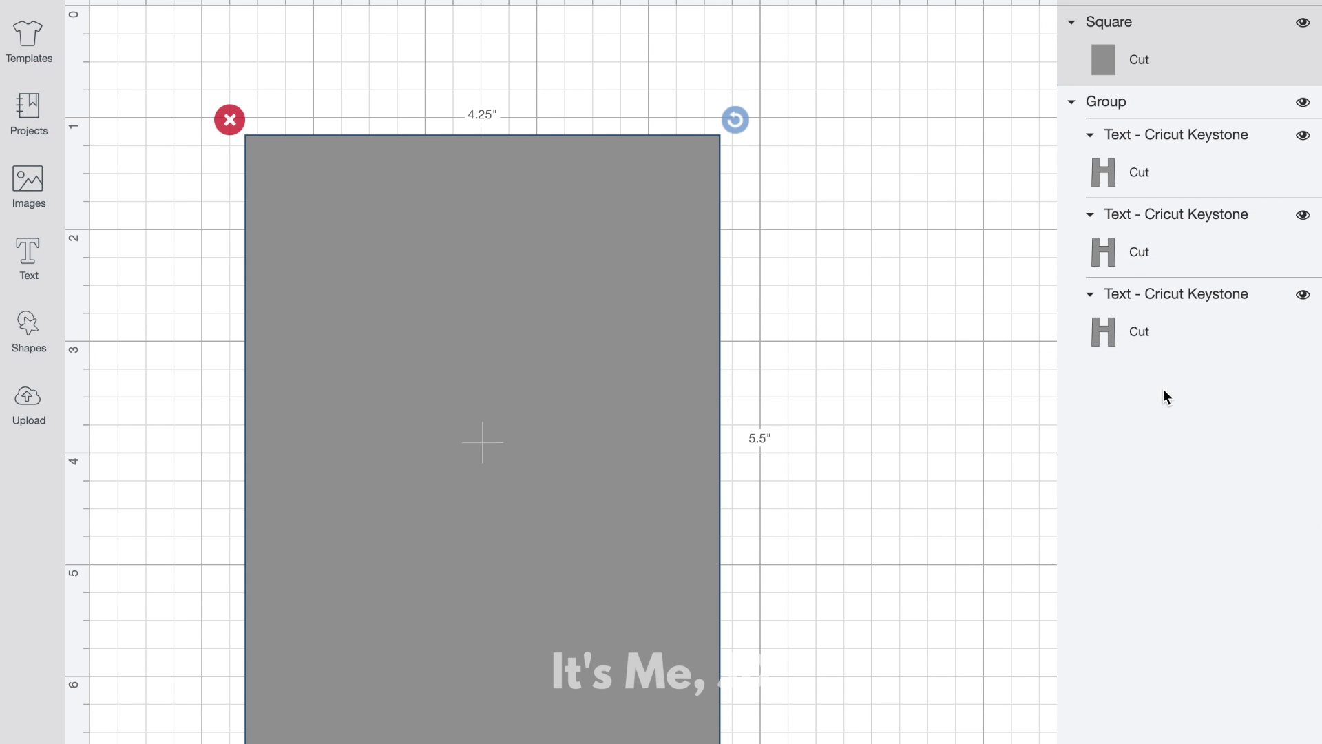
drag(1083, 27, 1124, 146)
drag(1124, 263, 1129, 262)
click(1303, 141)
click(1303, 141)
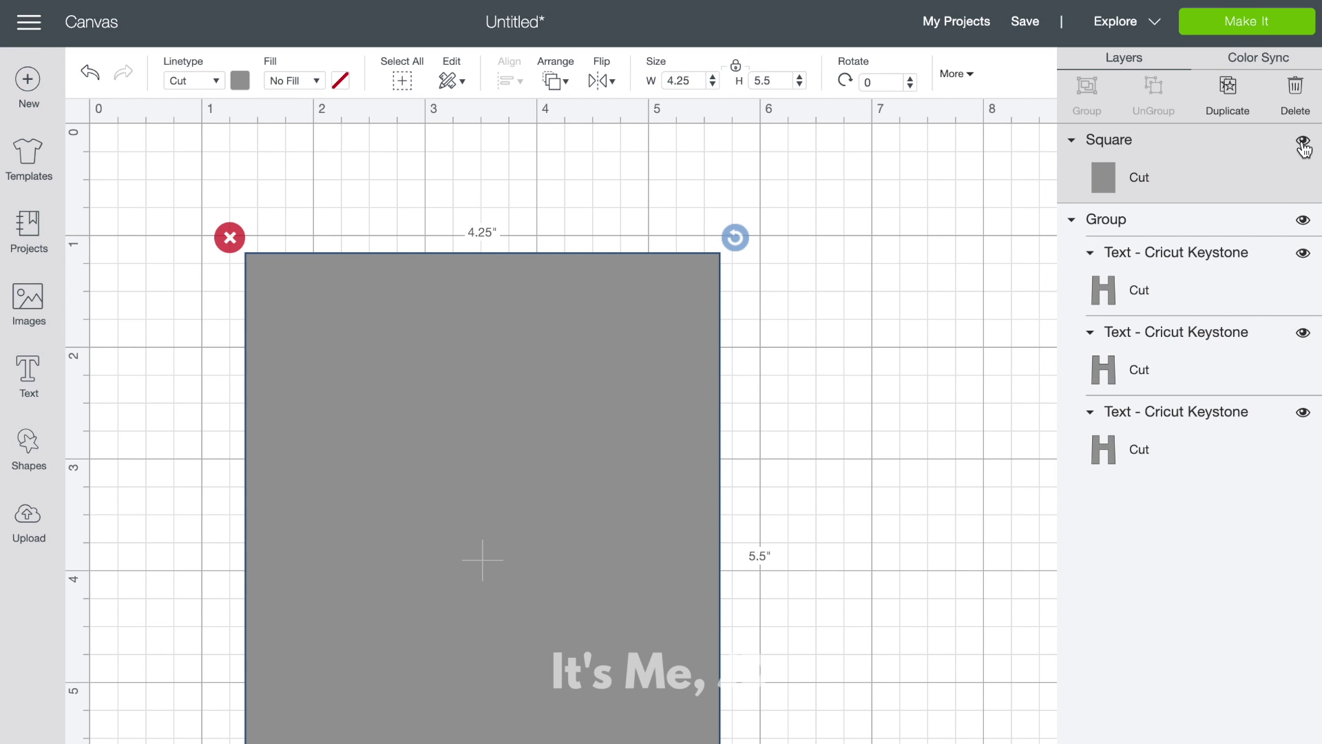
click(1277, 62)
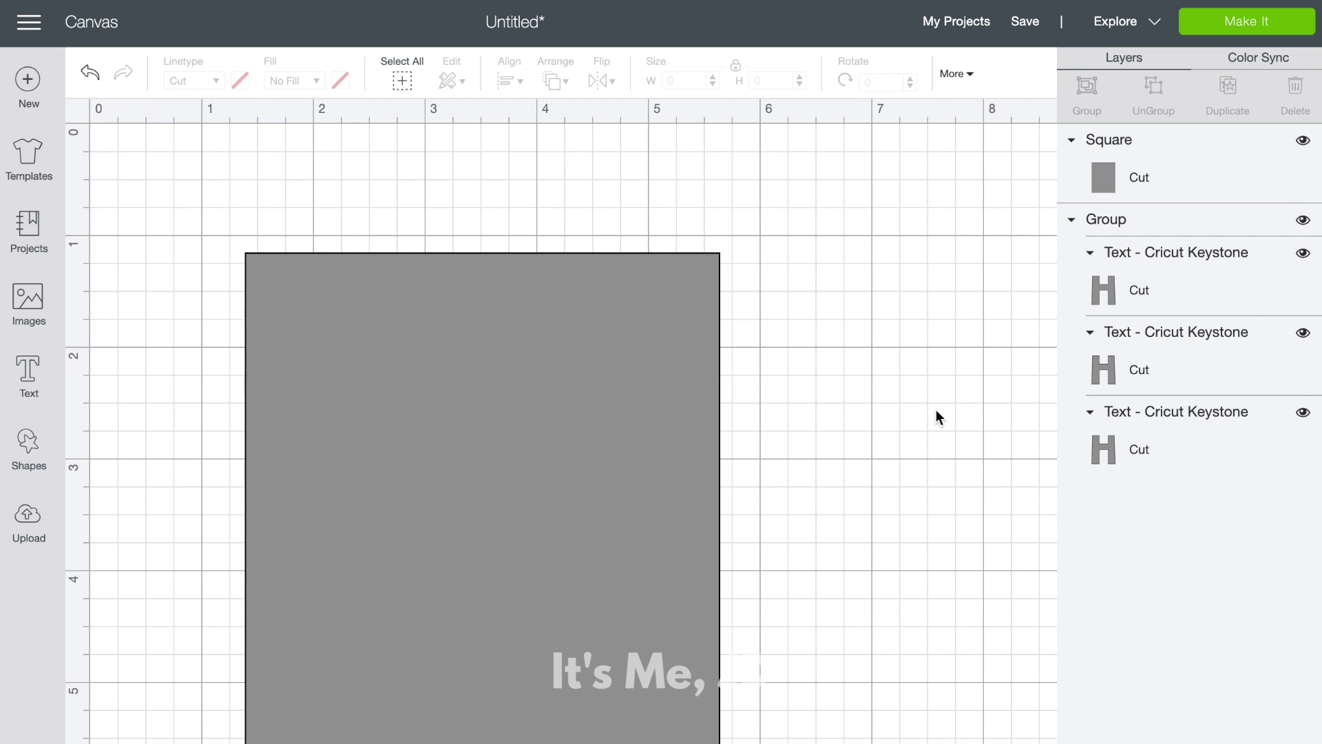
key(ctrl+a)
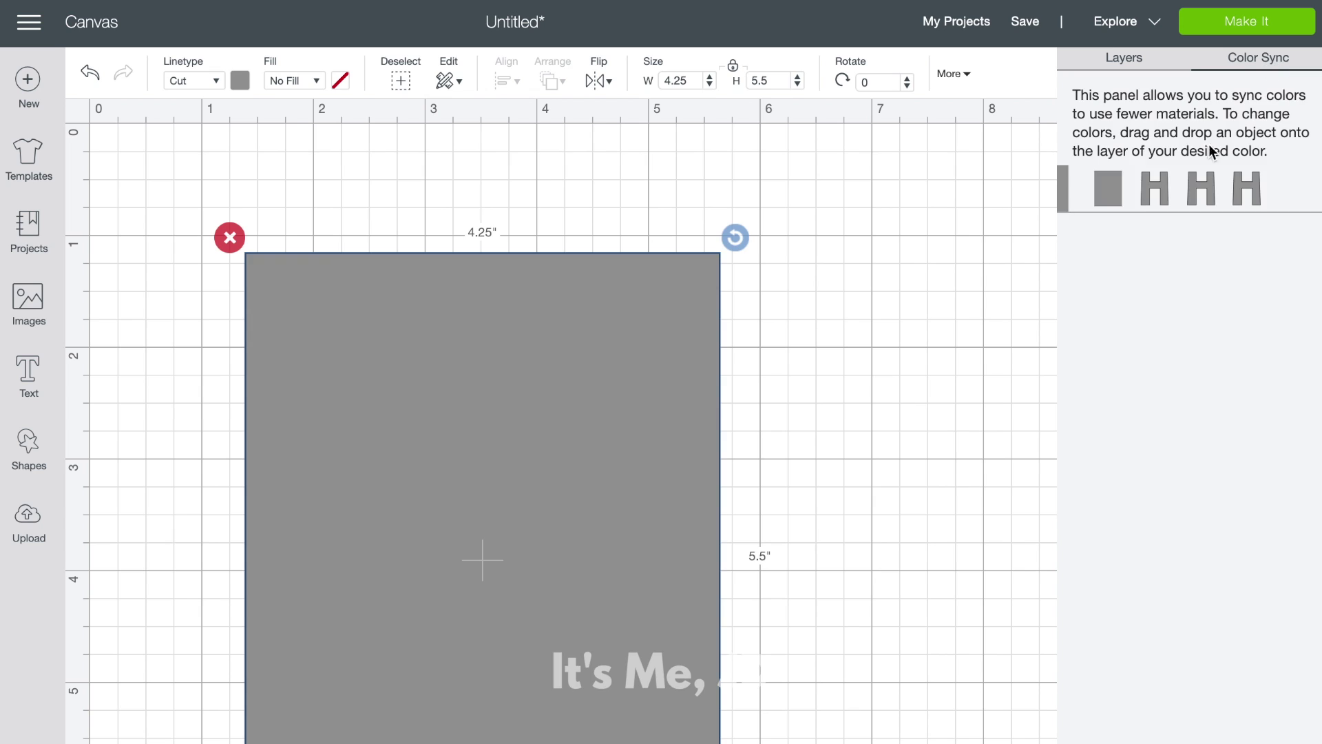
- Check the card in the mat preparation, both detached and with the square and HBD group attached
click(1267, 19)
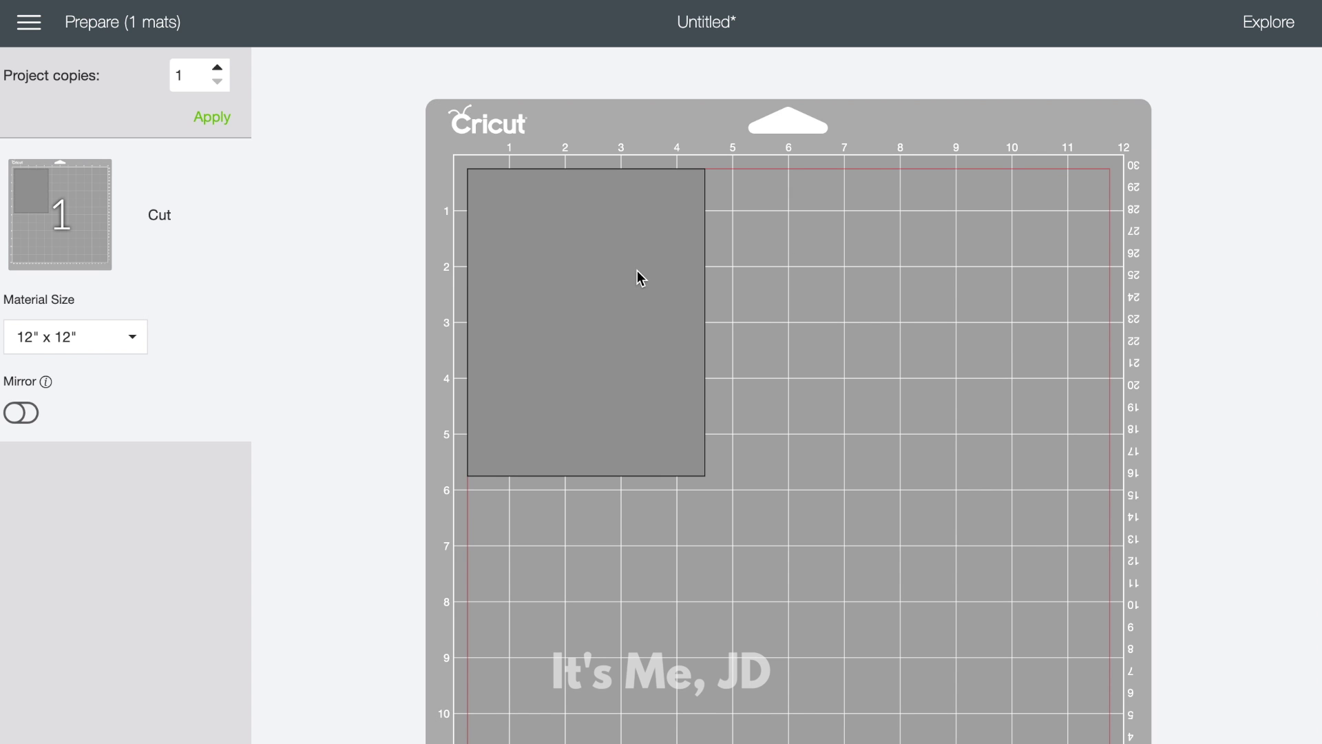
drag(617, 286, 617, 249)
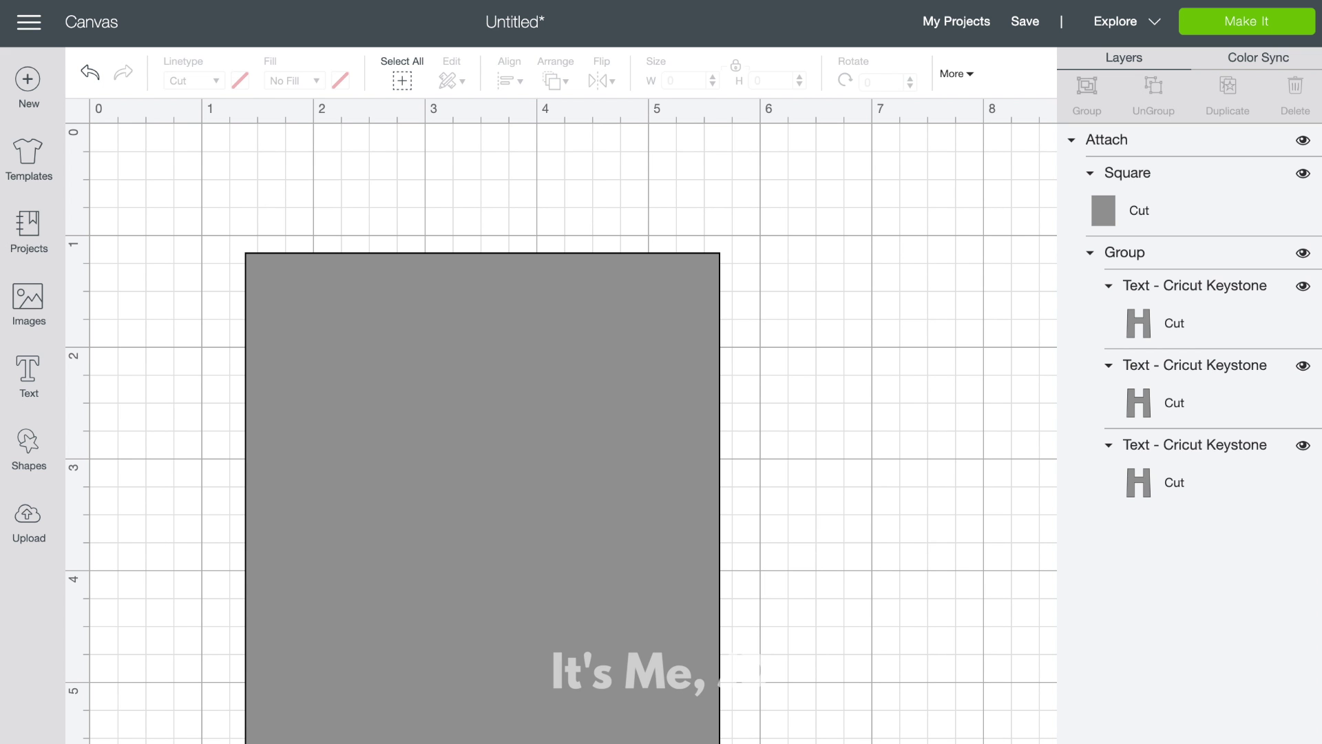
click(1274, 22)
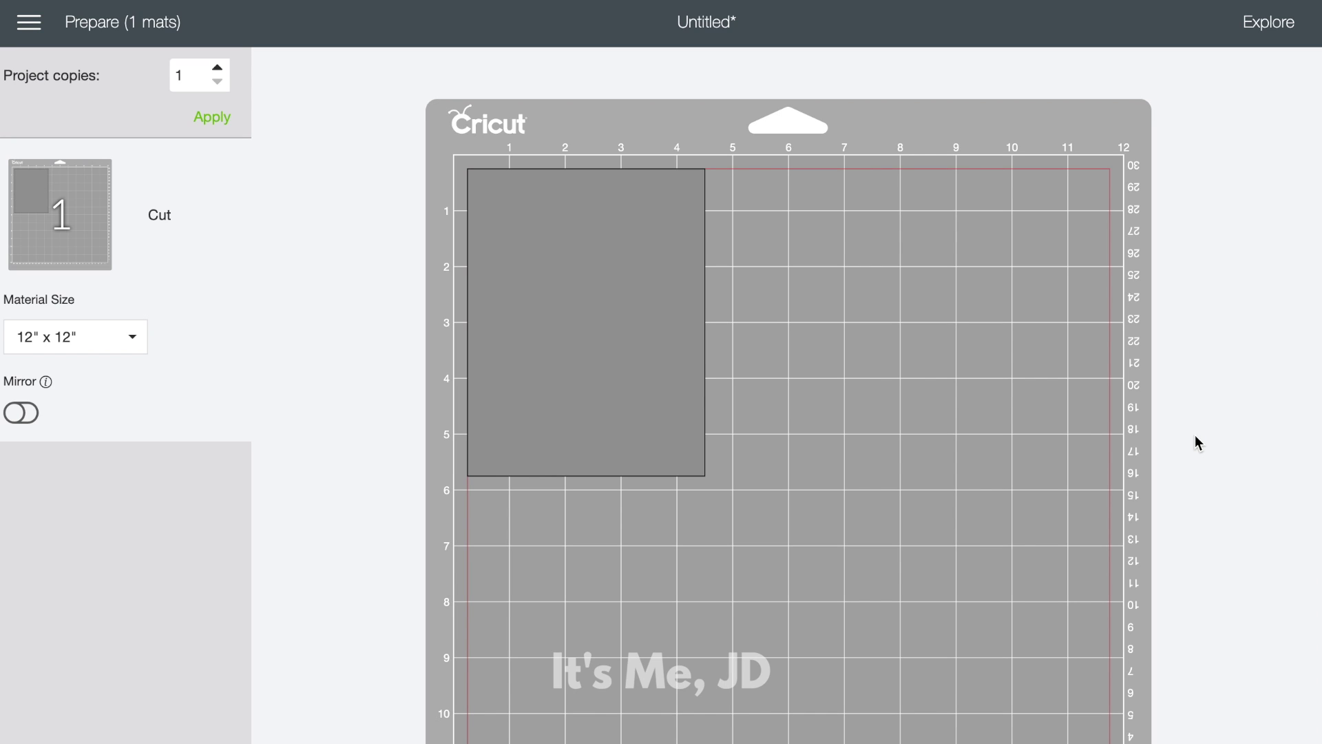
click(1277, 737)
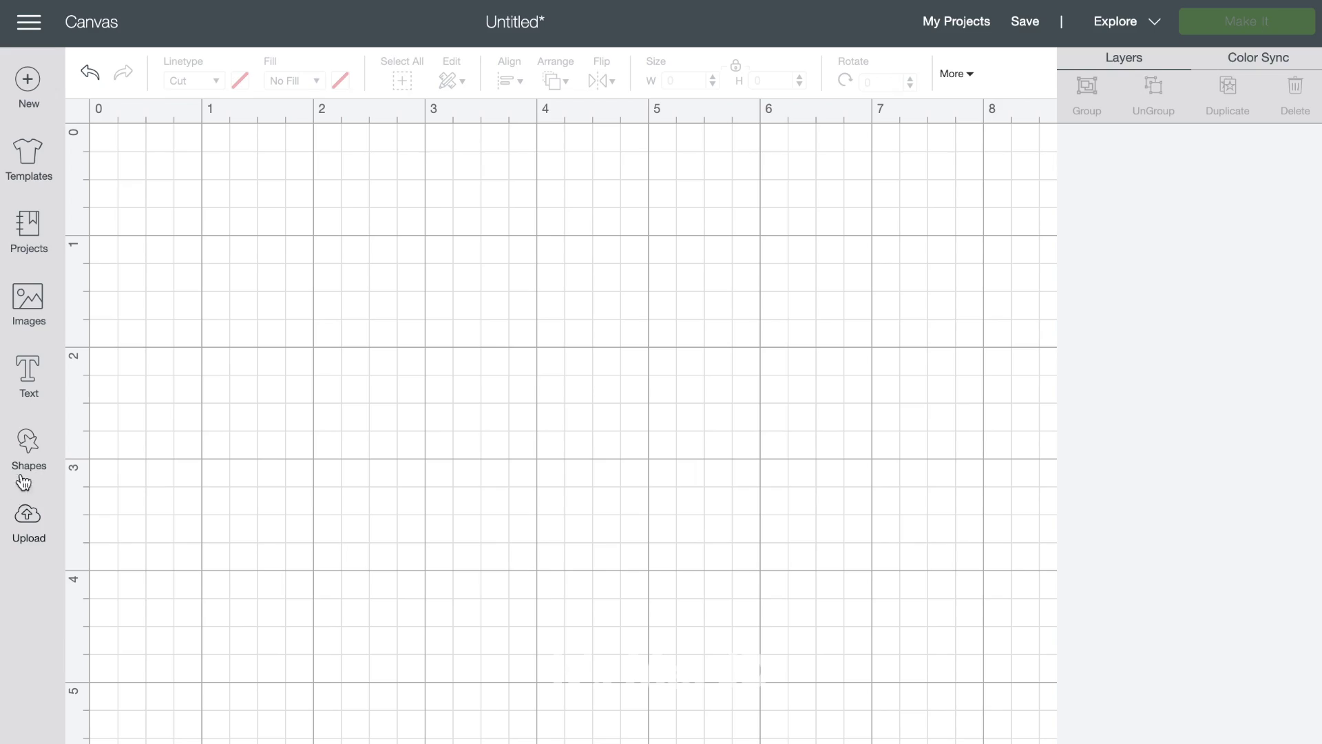
- Insert a square on the blank canvas, unlock its proportions, size it 4.25 by 5.5 inches and move it near the canvas's upper-left corner
click(55, 420)
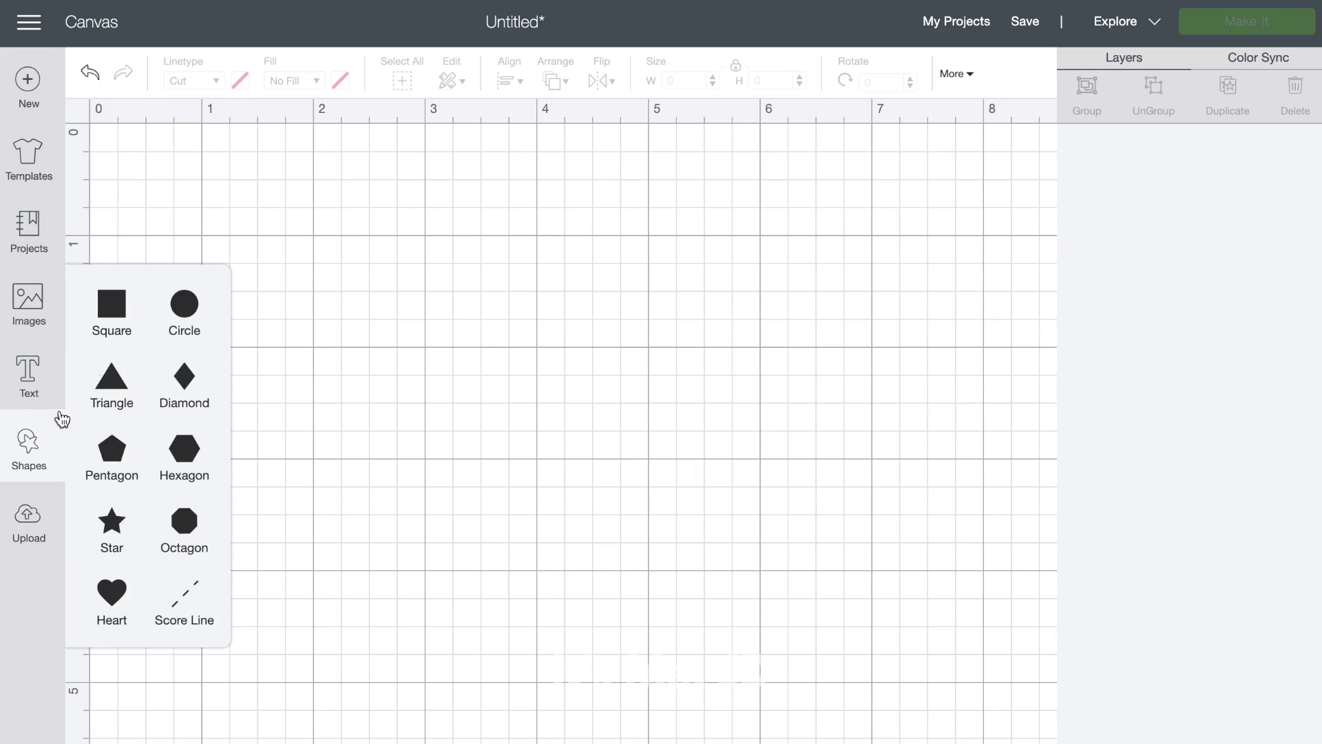
click(112, 302)
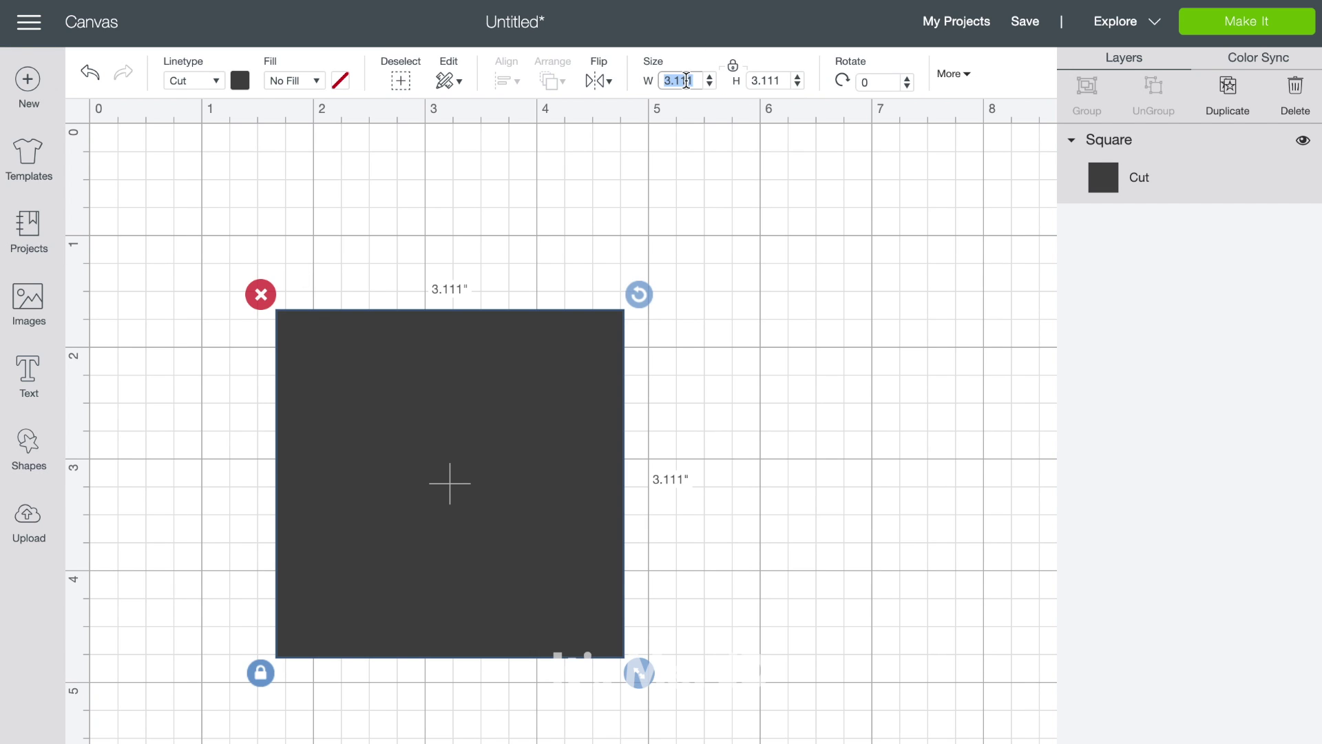
click(261, 673)
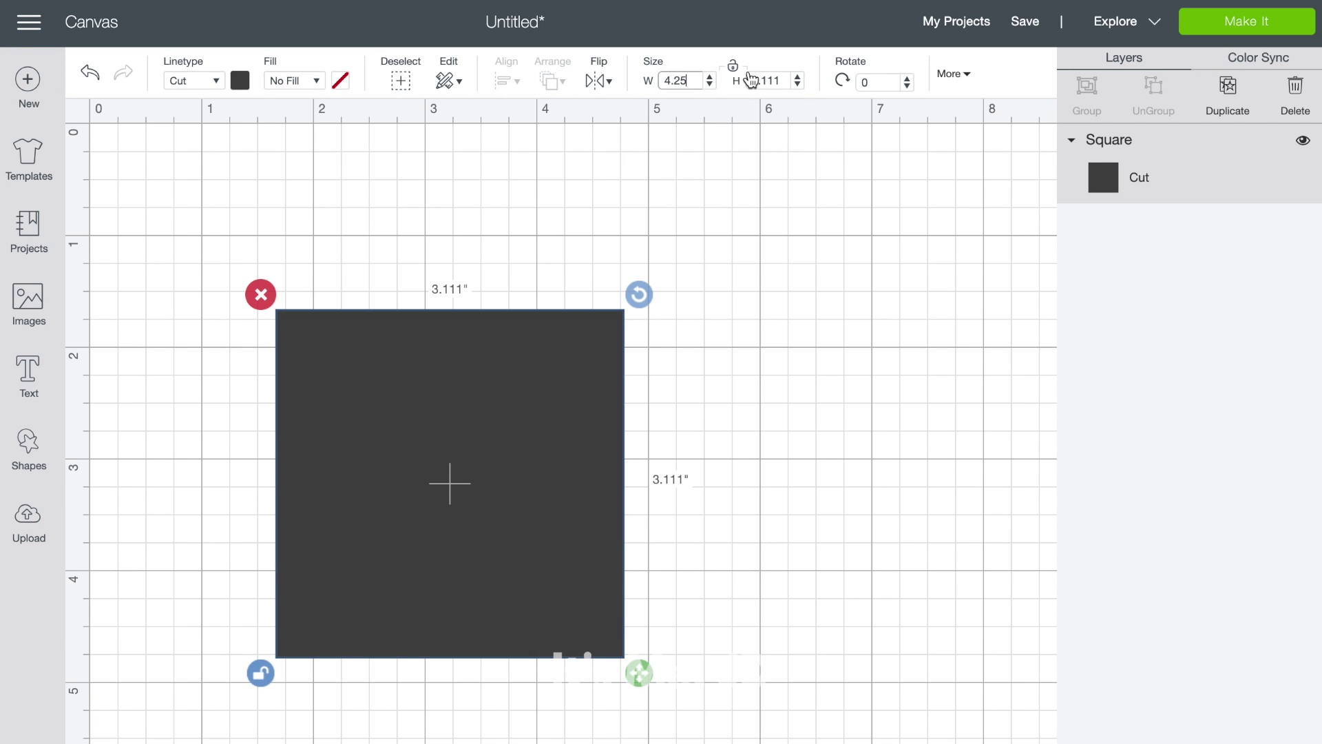
click(750, 81)
text(5.5)
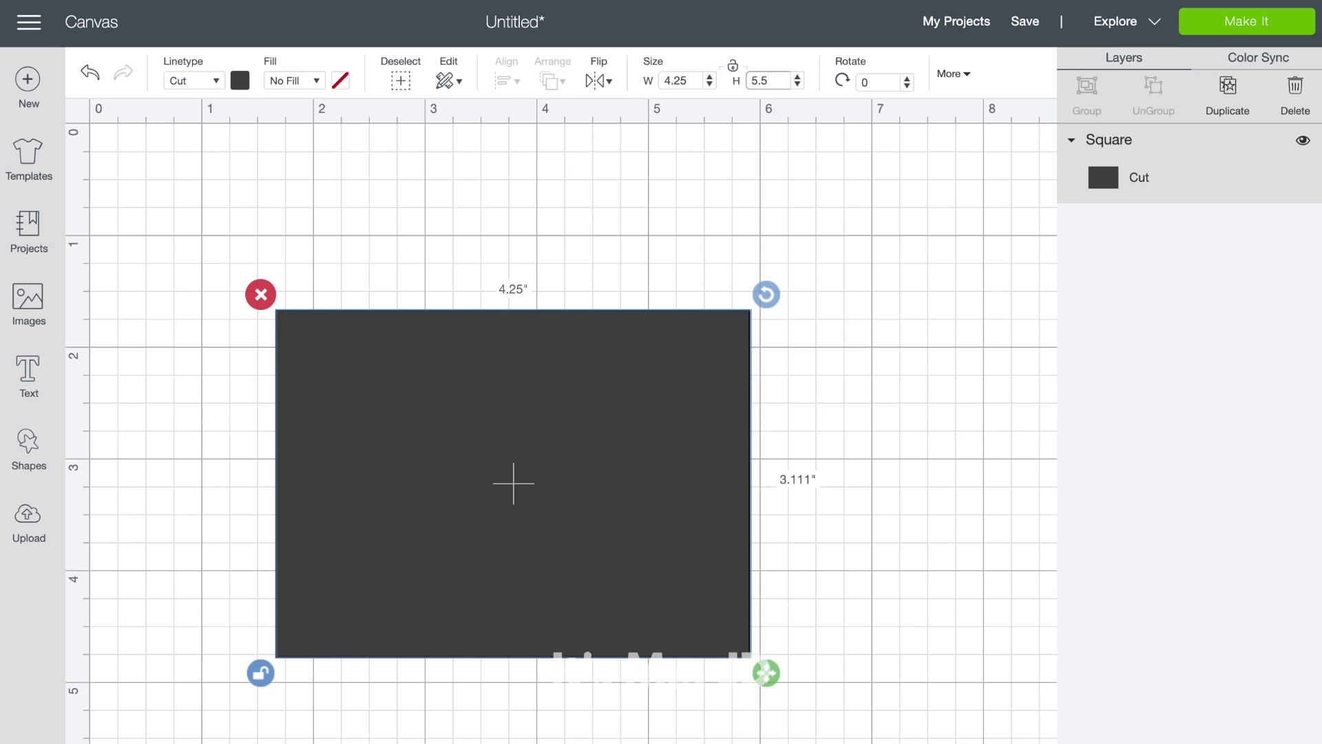
click(825, 507)
drag(549, 571, 416, 417)
click(799, 460)
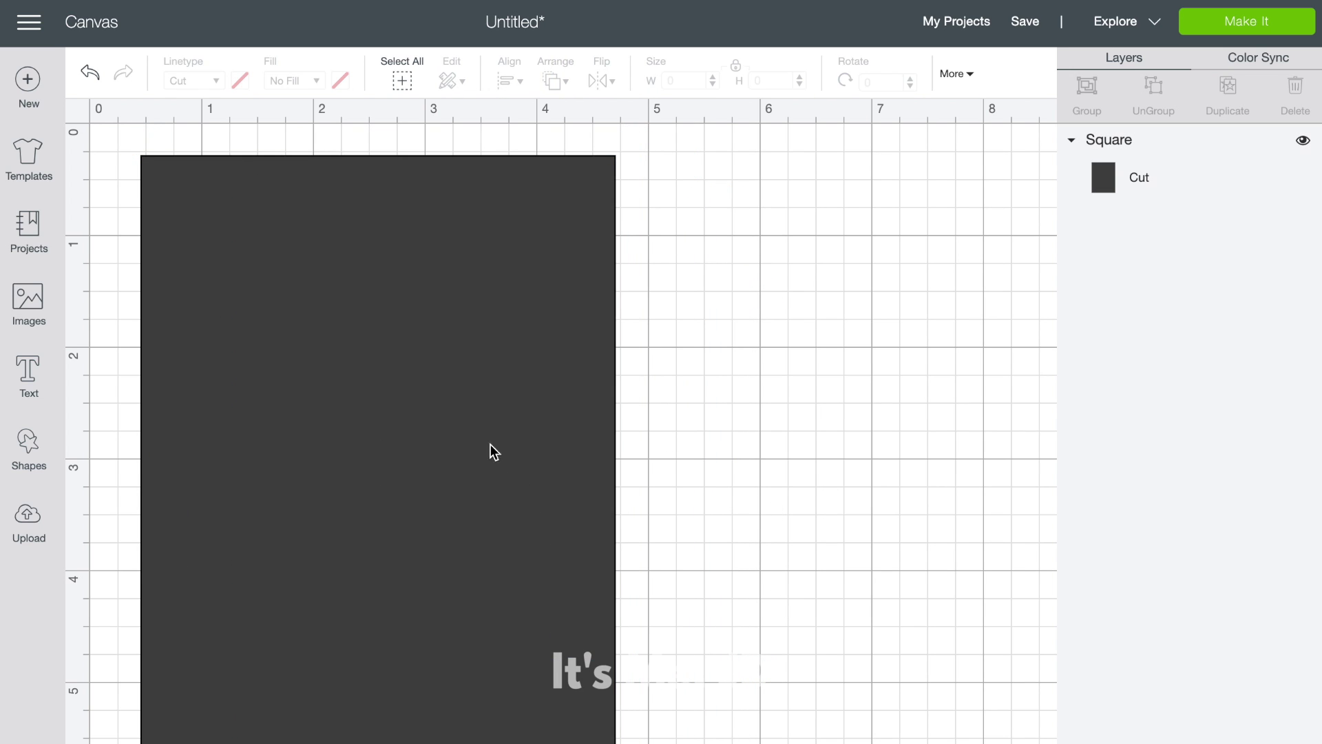
- Add the text "thank you so much" in the Beefcakes font at size 24
click(29, 375)
text(thank you so much)
click(141, 132)
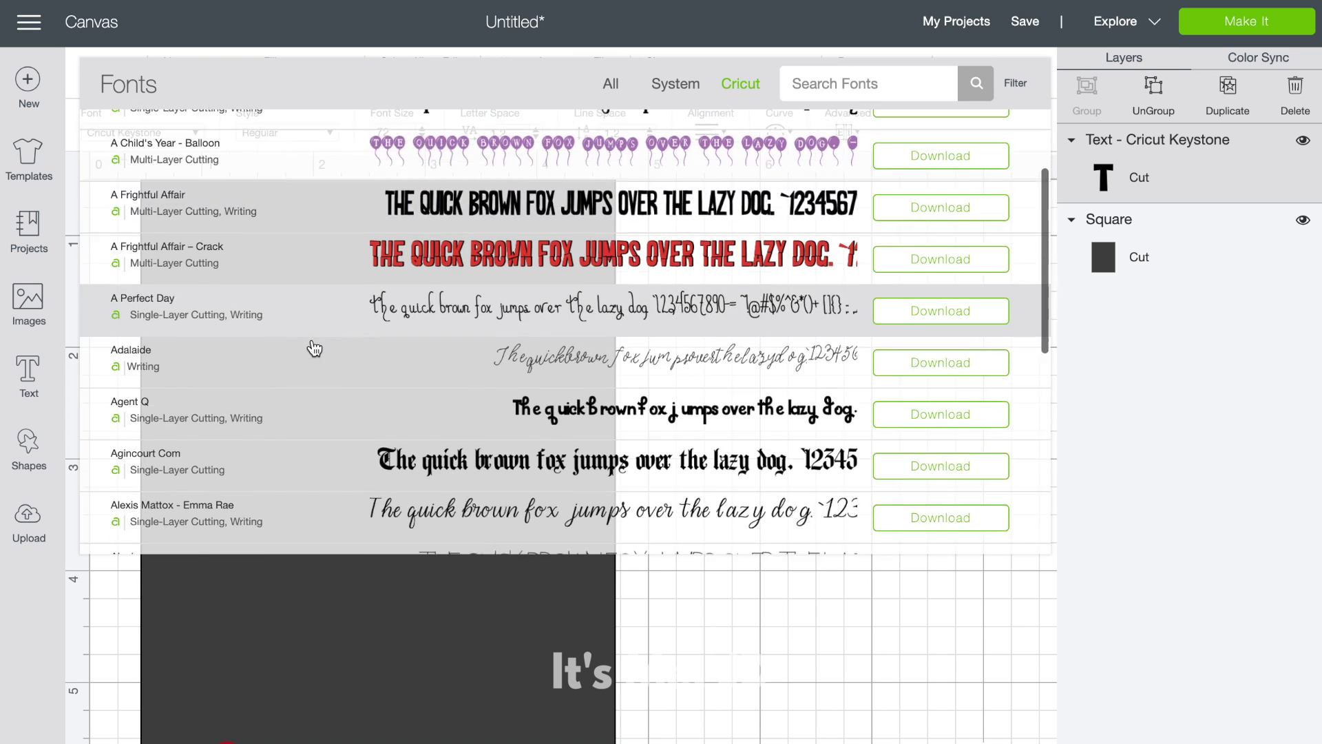
scroll(316, 349, down, 20)
click(317, 351)
click(394, 133)
text(24)
key(Return)
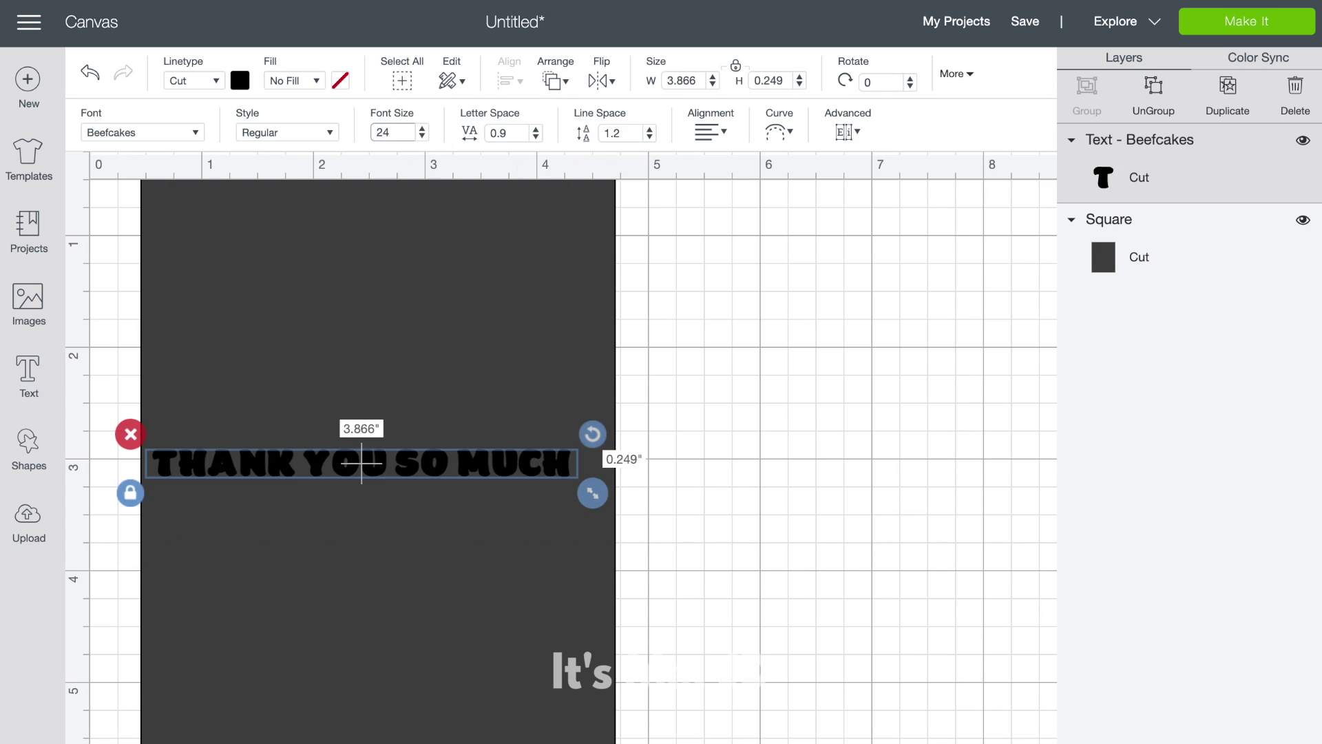
- Switch the thank-you text to the Car Decals font, shrink it to font size 22.45 and place it near the top of the square
drag(491, 466, 516, 640)
click(516, 640)
double_click(516, 641)
click(141, 132)
scroll(314, 397, down, 20)
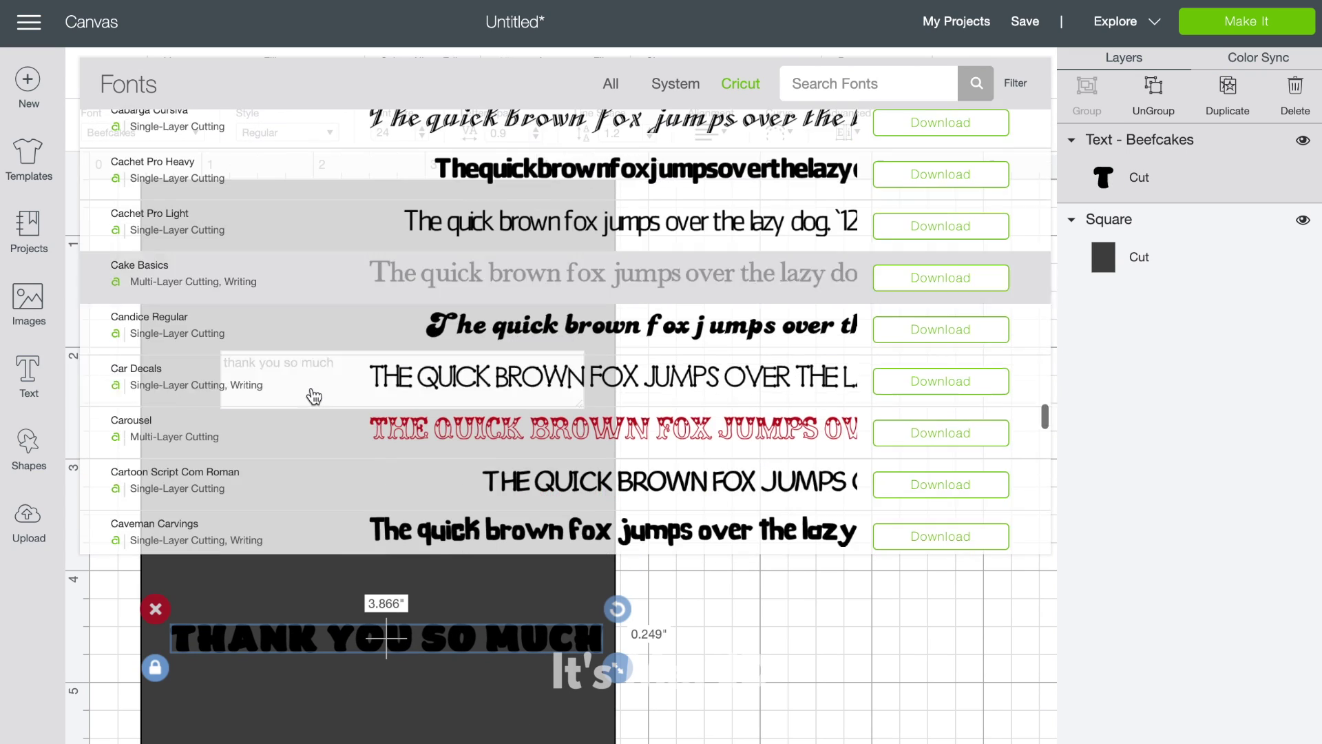
click(314, 396)
drag(650, 679, 619, 676)
drag(555, 641, 528, 283)
- Duplicate the thank-you text, place the copy below it and change its wording to "YOU ARE THE BEST"
click(1228, 95)
double_click(565, 353)
drag(551, 288, 527, 378)
key(super+a)
text(YOU ARE THE BEST)
- Duplicate the text again, place the copy as a third line and change its wording to "SO GRATEFUL FOR YOU"
click(1228, 95)
drag(509, 396, 504, 469)
double_click(505, 469)
text(SO GRATEFUL FOR YOU)
drag(617, 475, 539, 520)
click(762, 681)
click(524, 508)
double_click(532, 510)
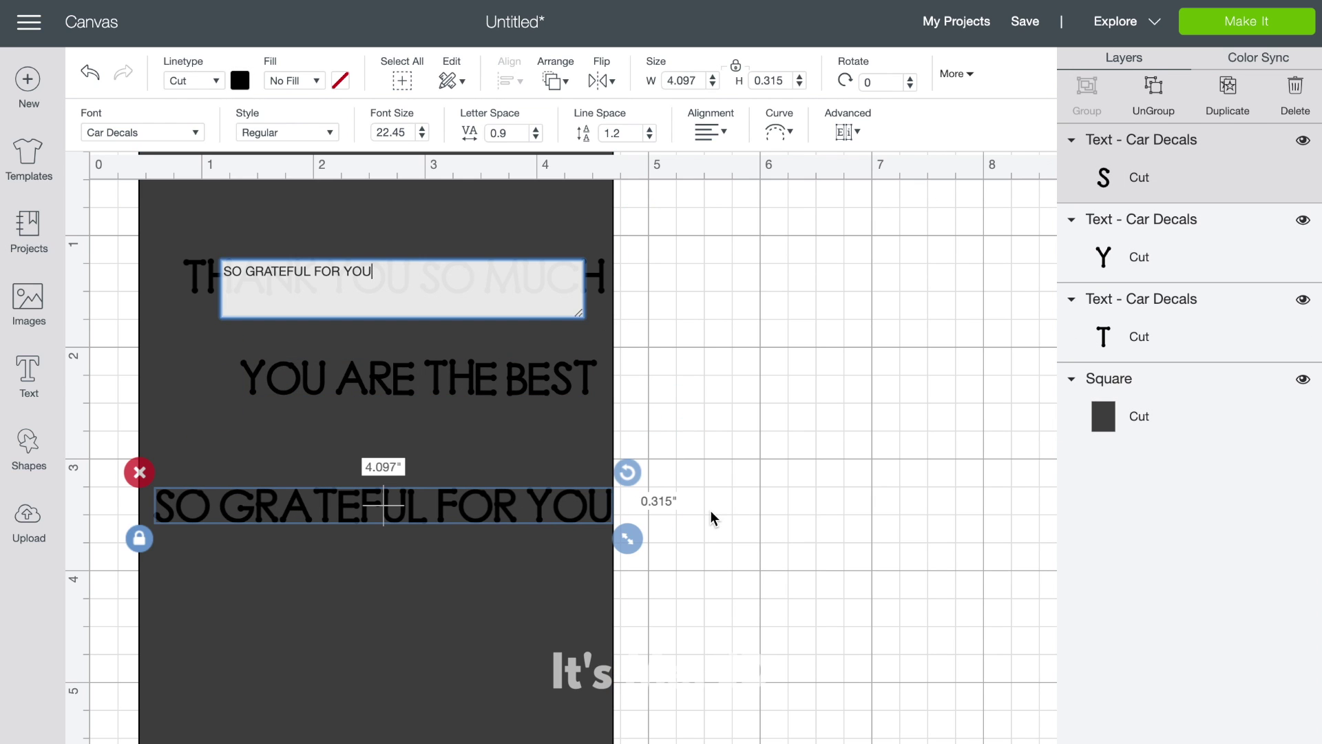
click(713, 517)
- Move the square below the texts and stack the three lines closely, right-aligned at about the 5-inch mark
drag(558, 221, 561, 719)
click(440, 277)
key(super+=)
drag(475, 419, 469, 363)
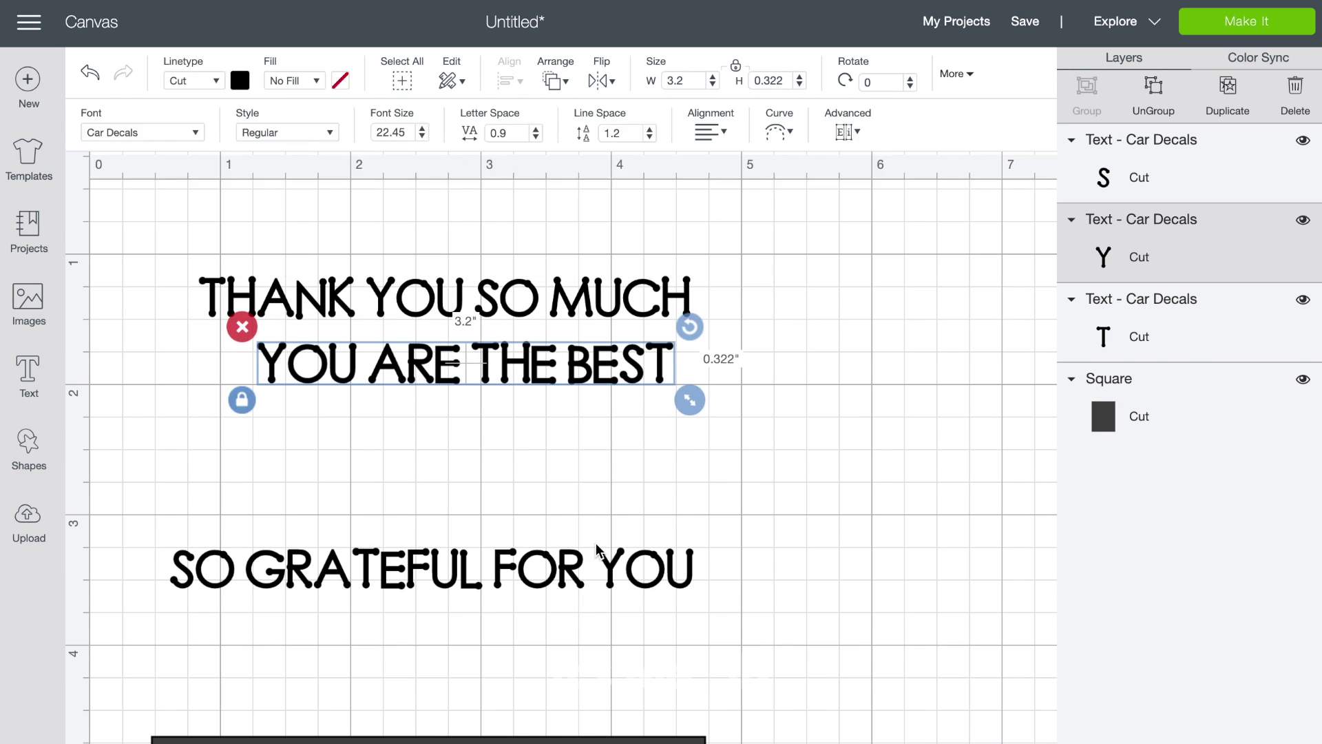
drag(482, 570, 474, 427)
drag(649, 300, 698, 299)
drag(624, 361, 691, 362)
drag(640, 428, 693, 431)
click(656, 544)
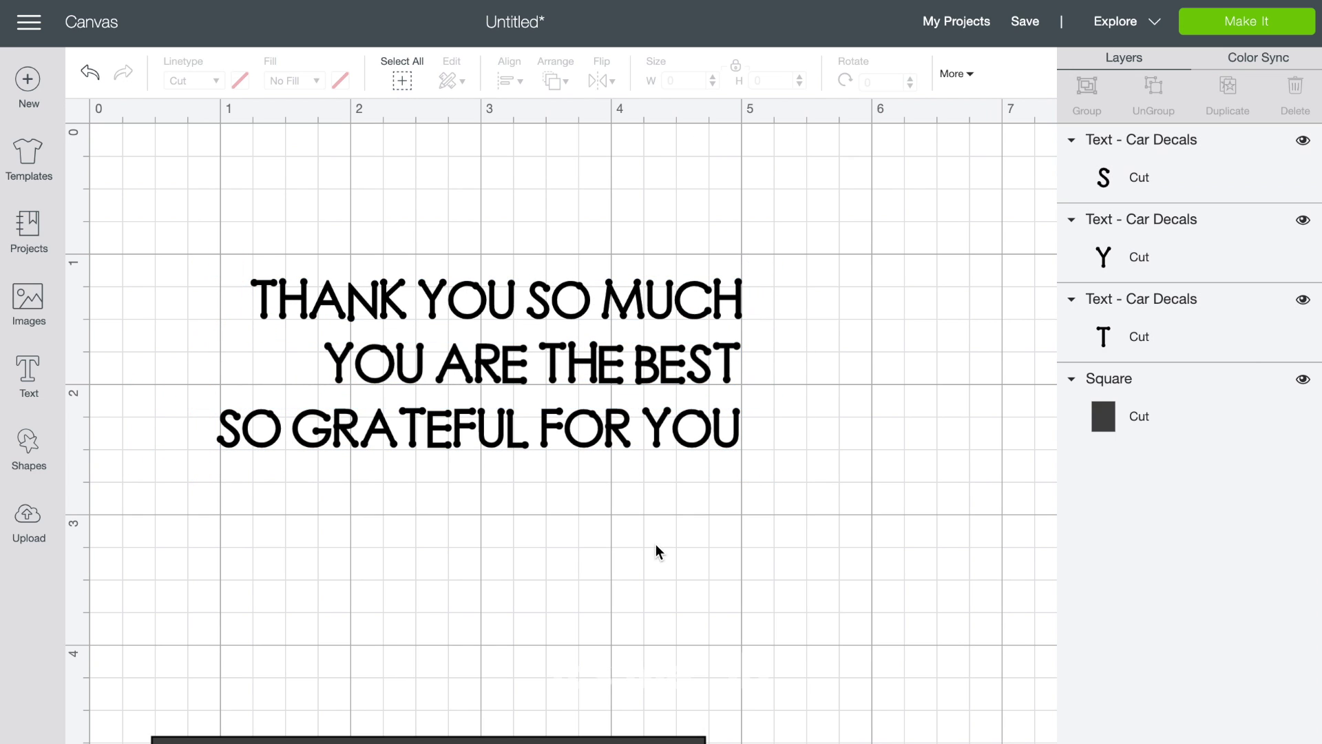
- Insert another square and reshape it into a thin bar 4.5 inches wide and 0.05 inch high
click(29, 447)
click(118, 317)
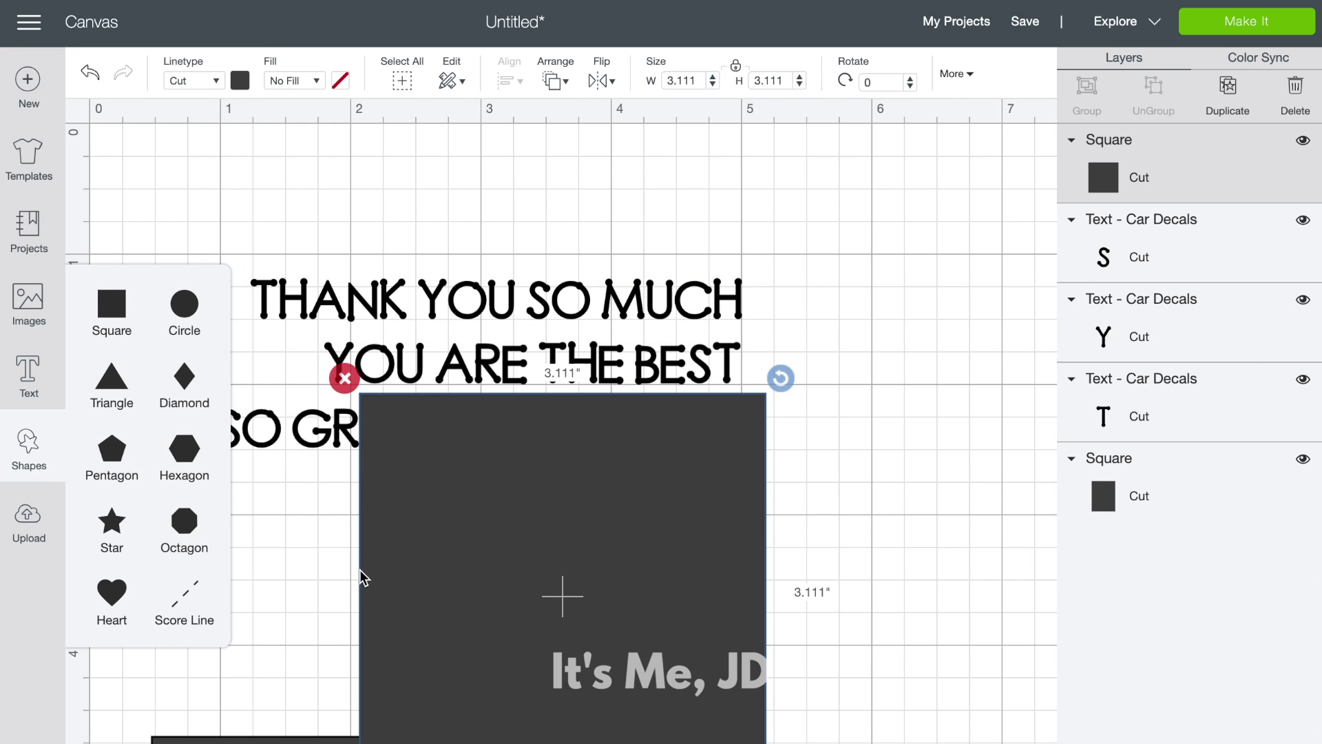
text(.1)
key(Return)
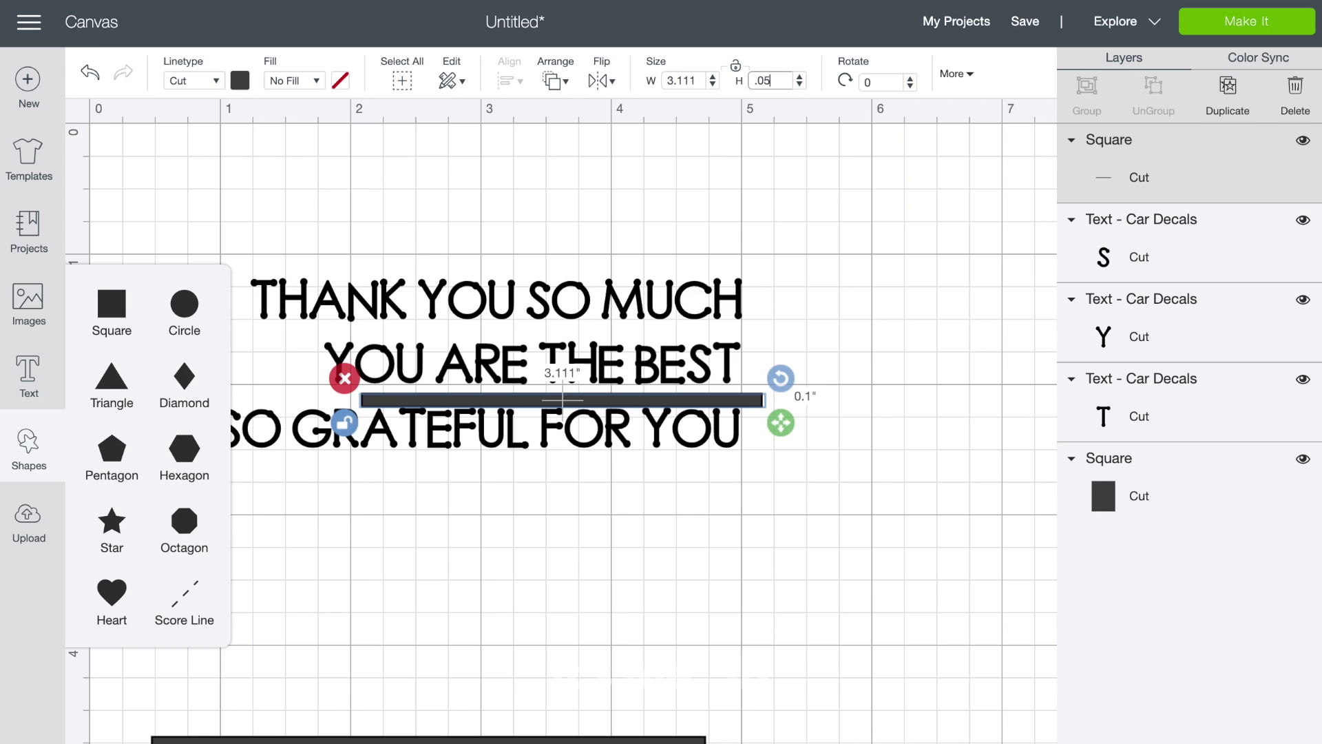
key(Return)
text(4.5)
key(Return)
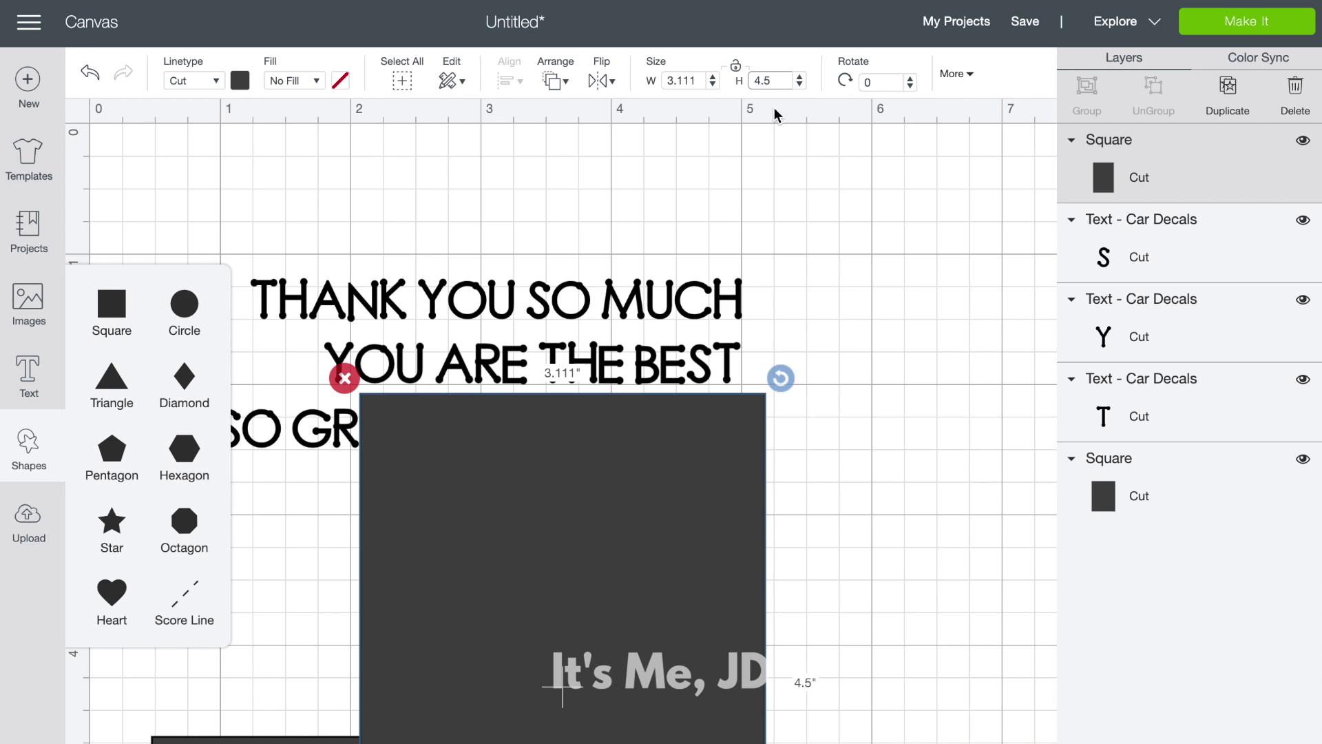
text(0.05)
key(Return)
double_click(683, 81)
text(4.5)
key(Return)
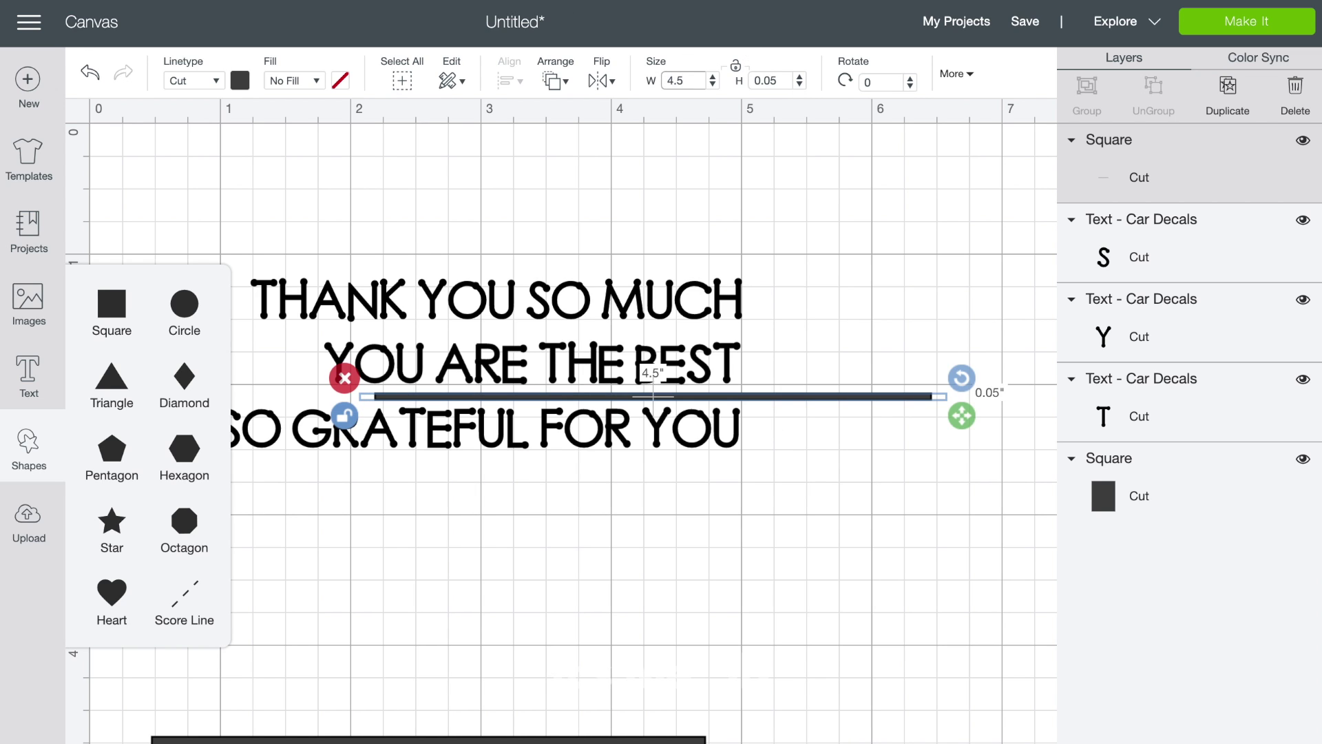
- Place the thin bar along the base of the THANK YOU SO MUCH line and try to group the two
drag(813, 397, 635, 322)
click(838, 414)
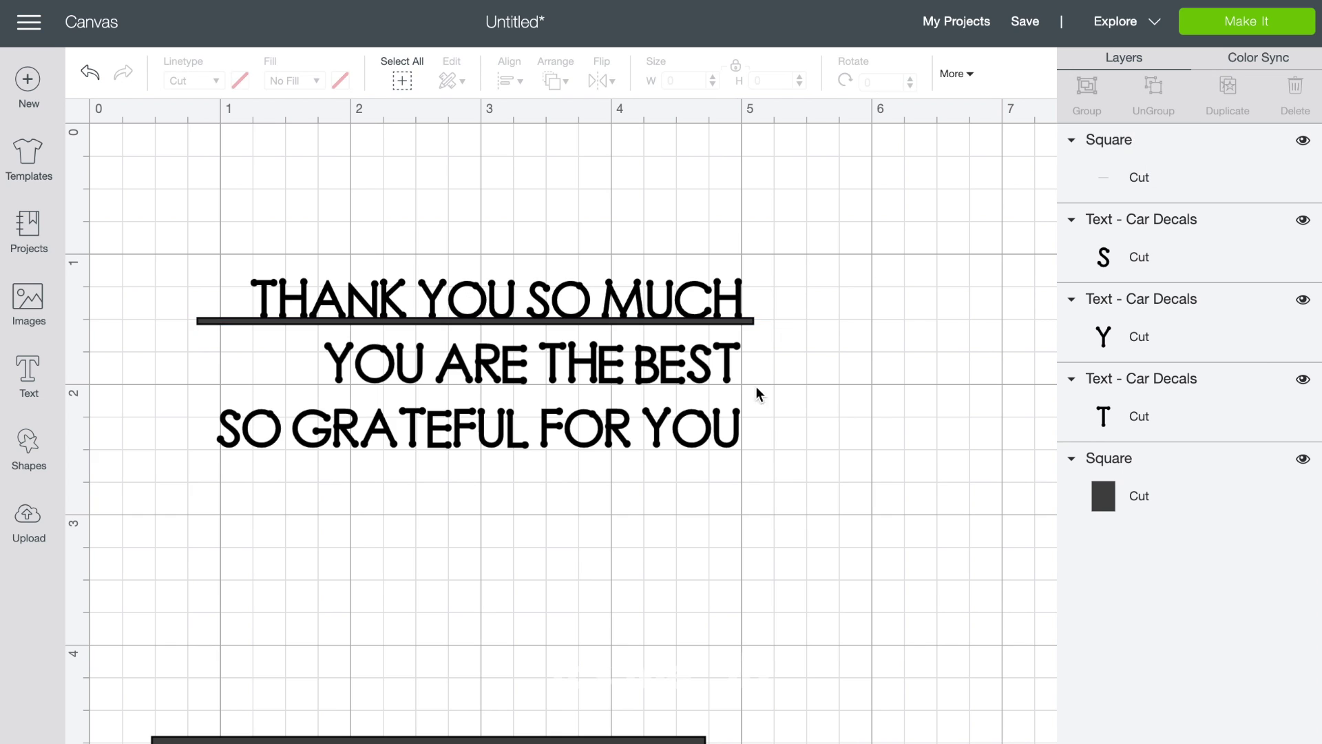
drag(190, 241, 765, 335)
click(1078, 98)
click(823, 467)
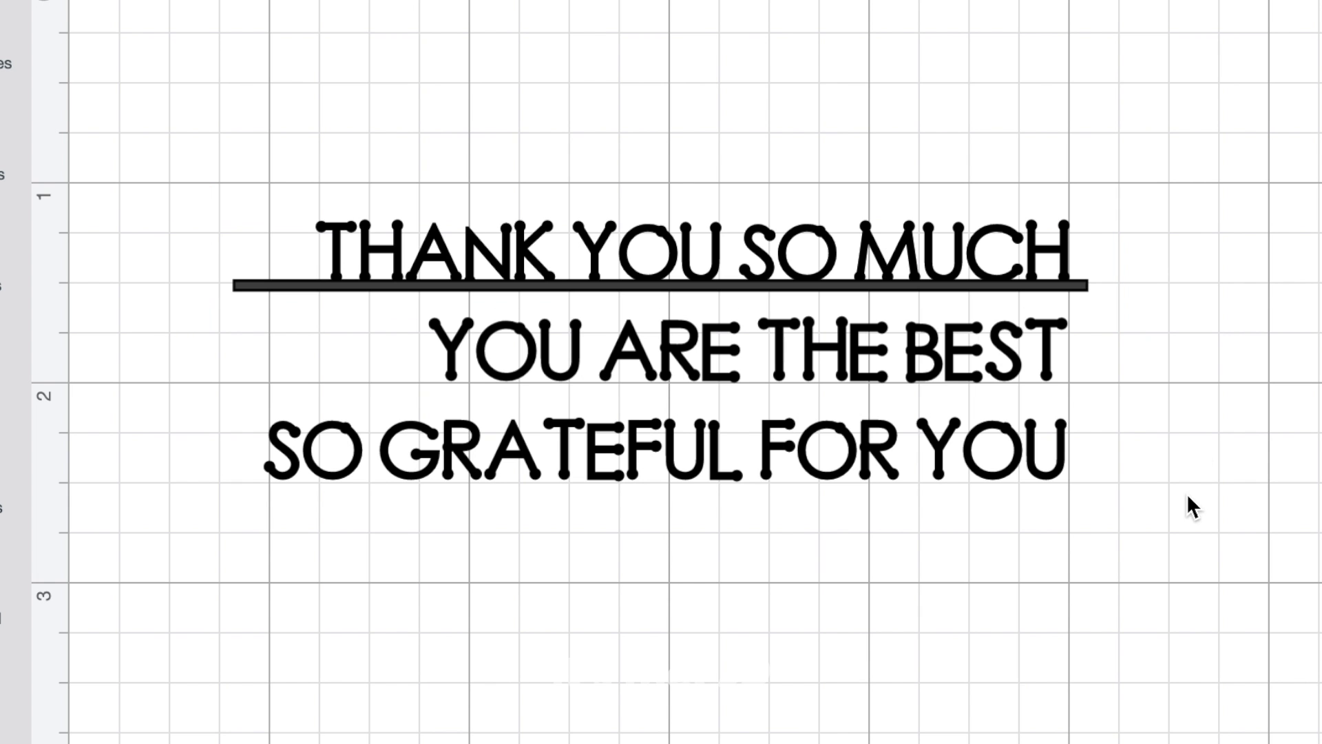
- Copy the thin bar and place one copy along the base of each of the other two text lines
click(248, 283)
key(super+c)
key(super+v)
drag(389, 383, 299, 378)
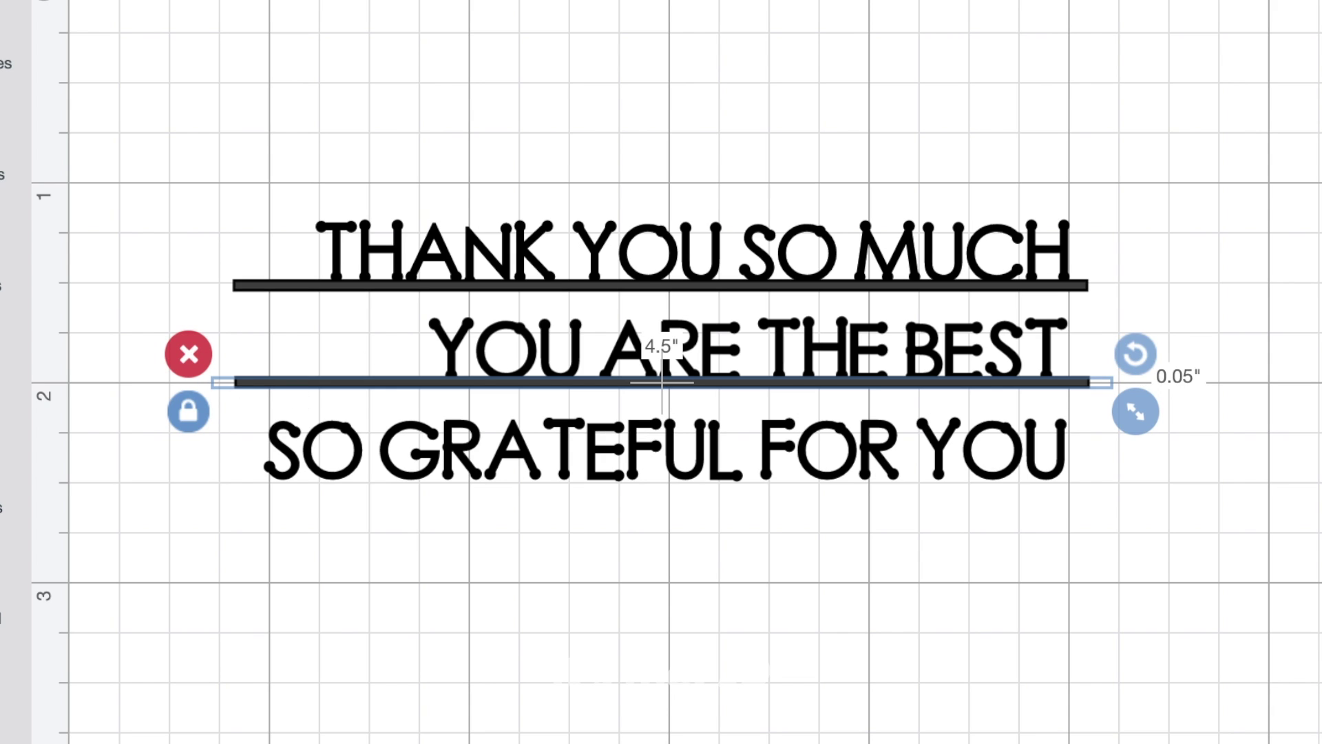
key(ctrl+v)
drag(392, 479, 303, 486)
click(399, 614)
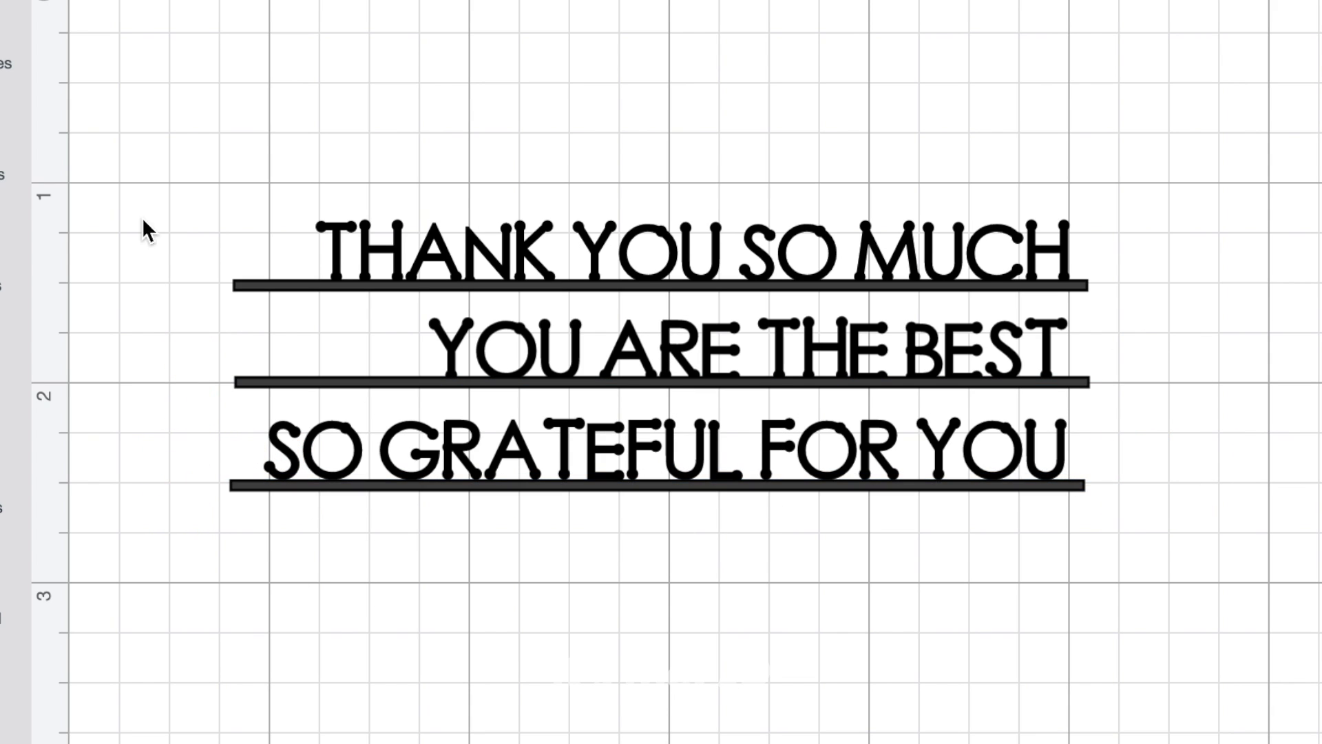
- Nudge the SO GRATEFUL FOR YOU text and its bar into line, and shift all three rows so the bars end at the 5-inch mark
drag(168, 154, 752, 594)
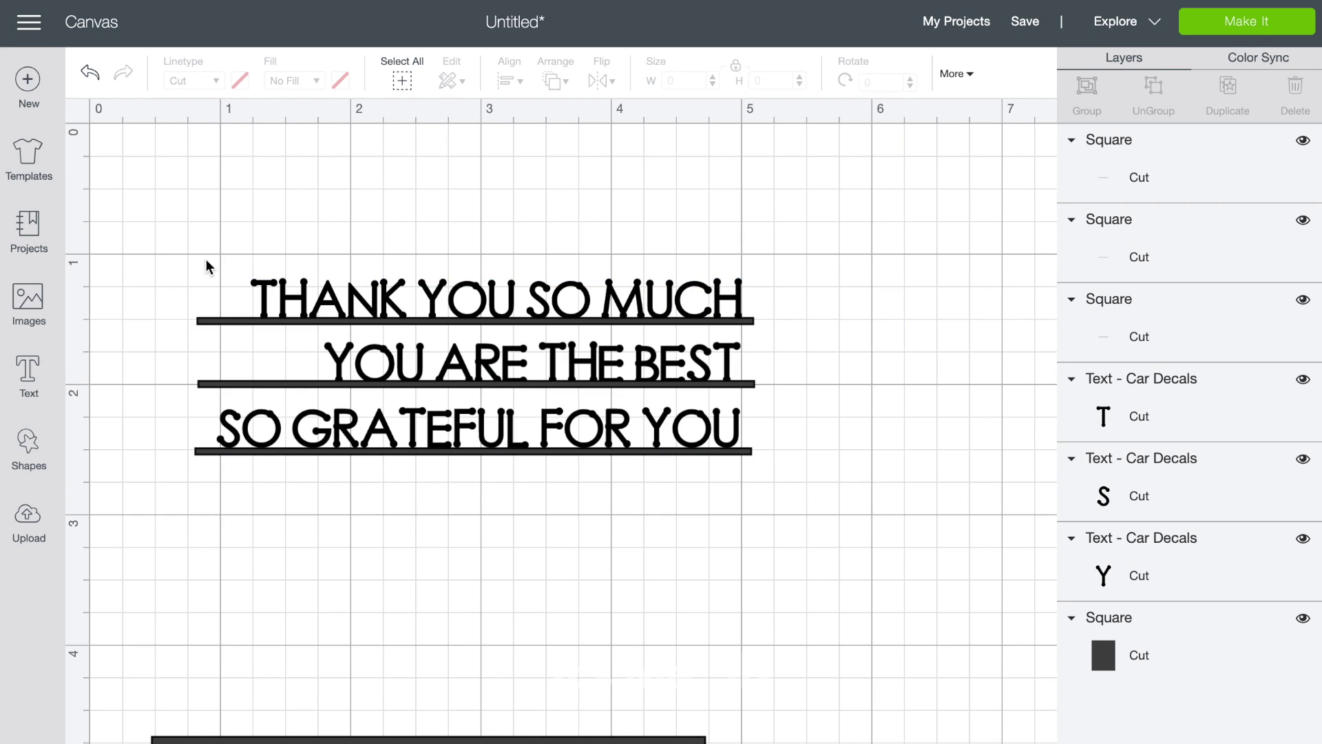
drag(207, 265, 767, 502)
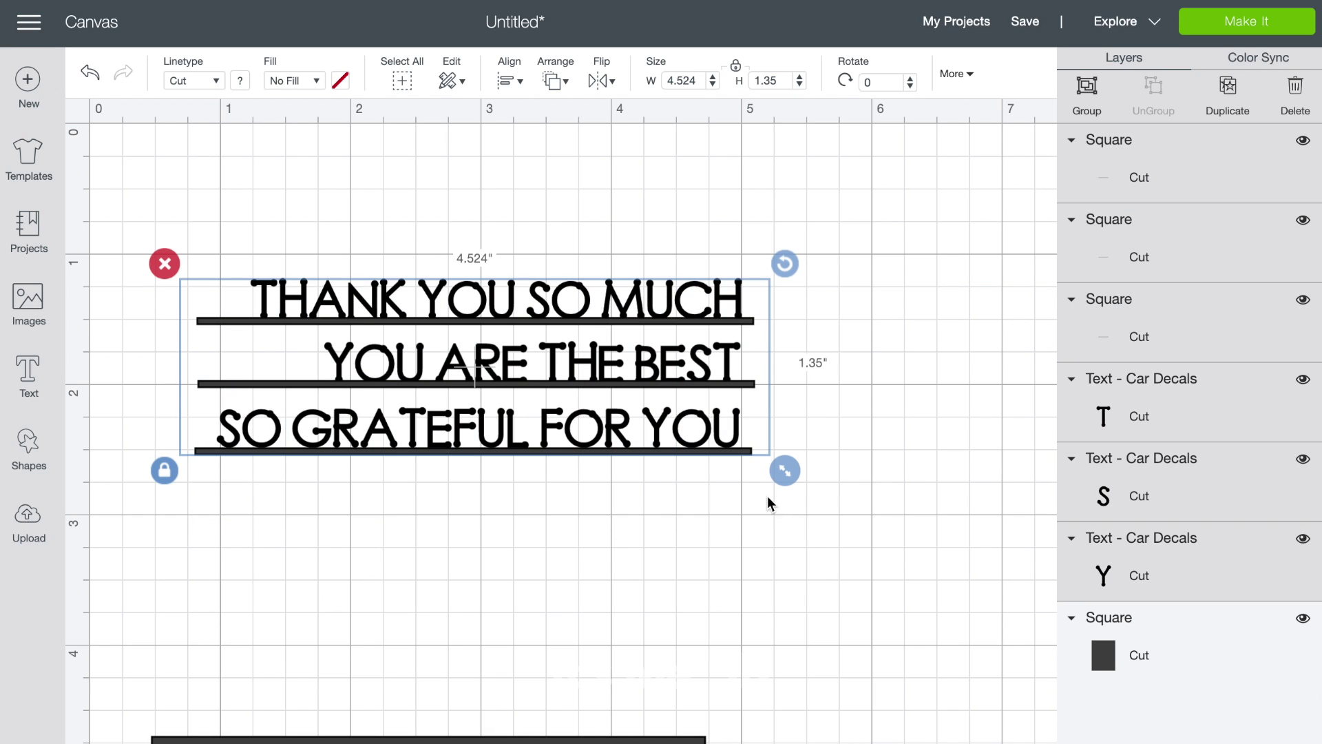
click(717, 493)
click(715, 423)
drag(715, 423, 717, 423)
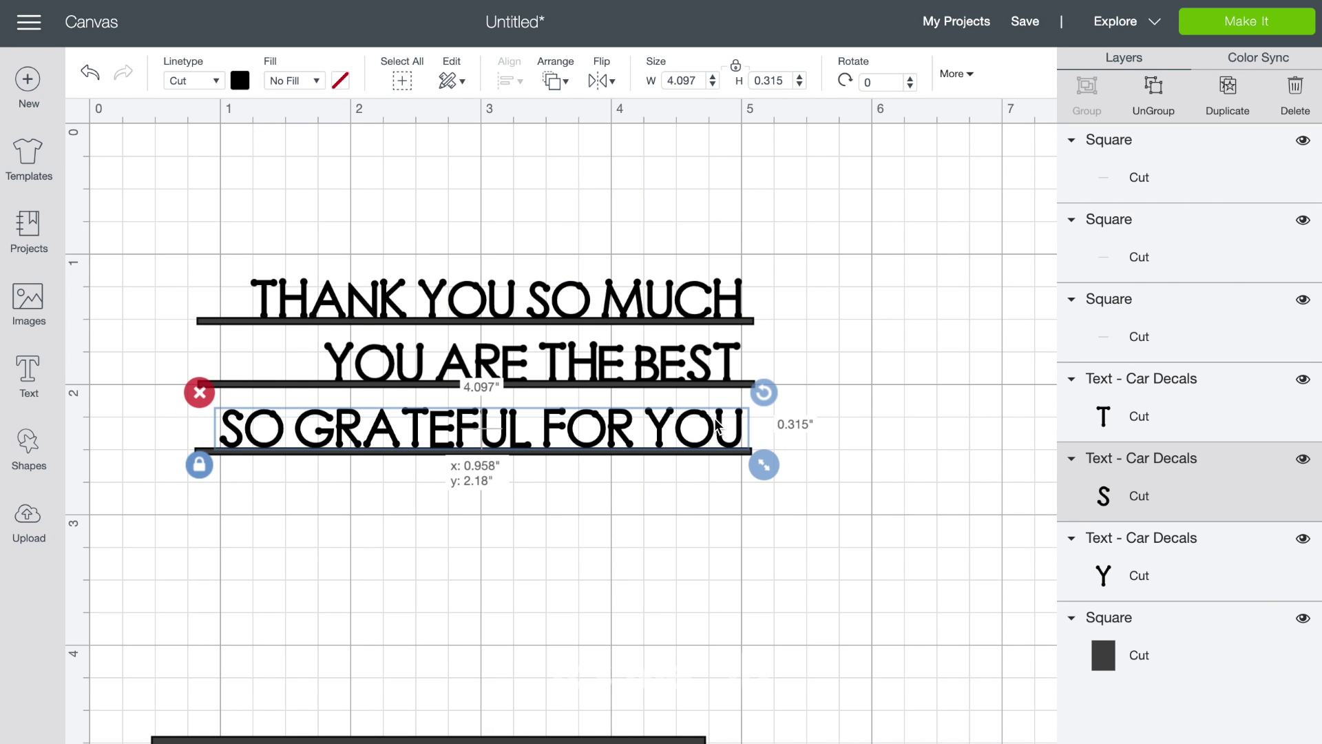
click(717, 520)
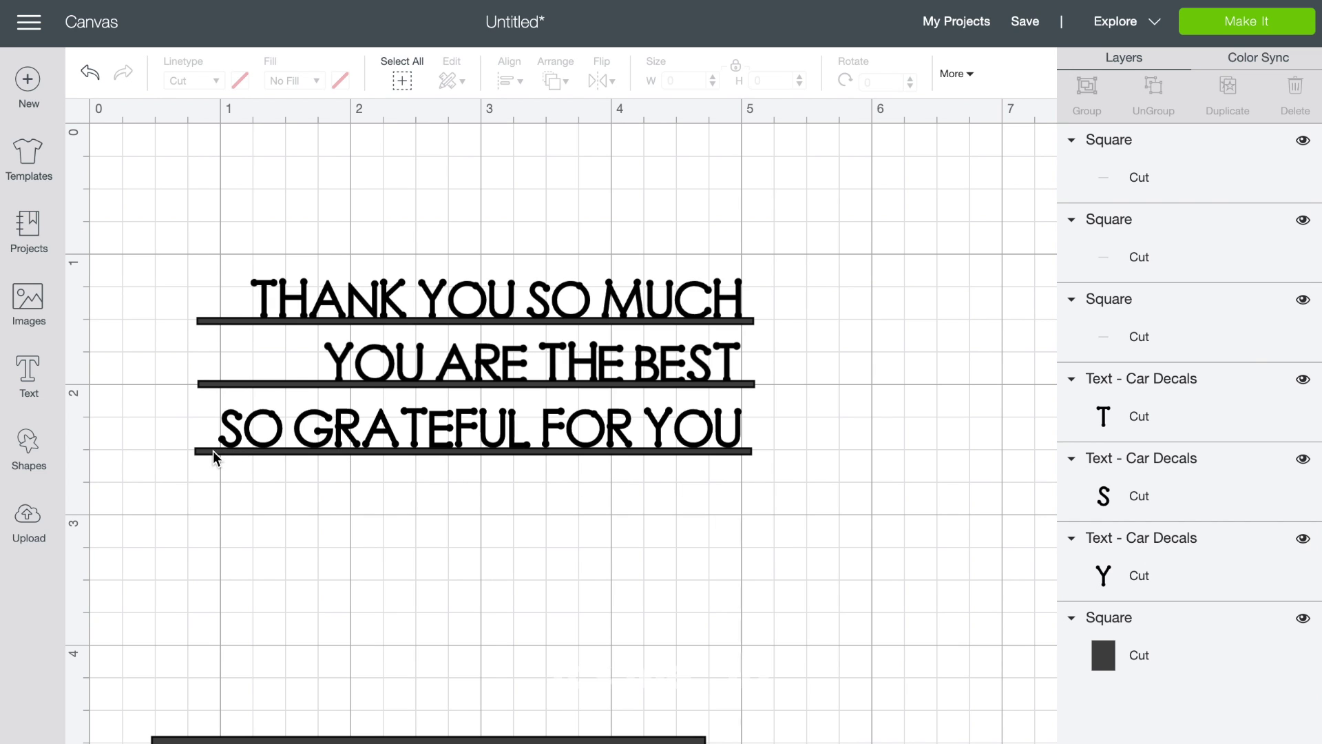
drag(212, 451, 216, 451)
click(221, 482)
drag(124, 213, 716, 452)
click(717, 522)
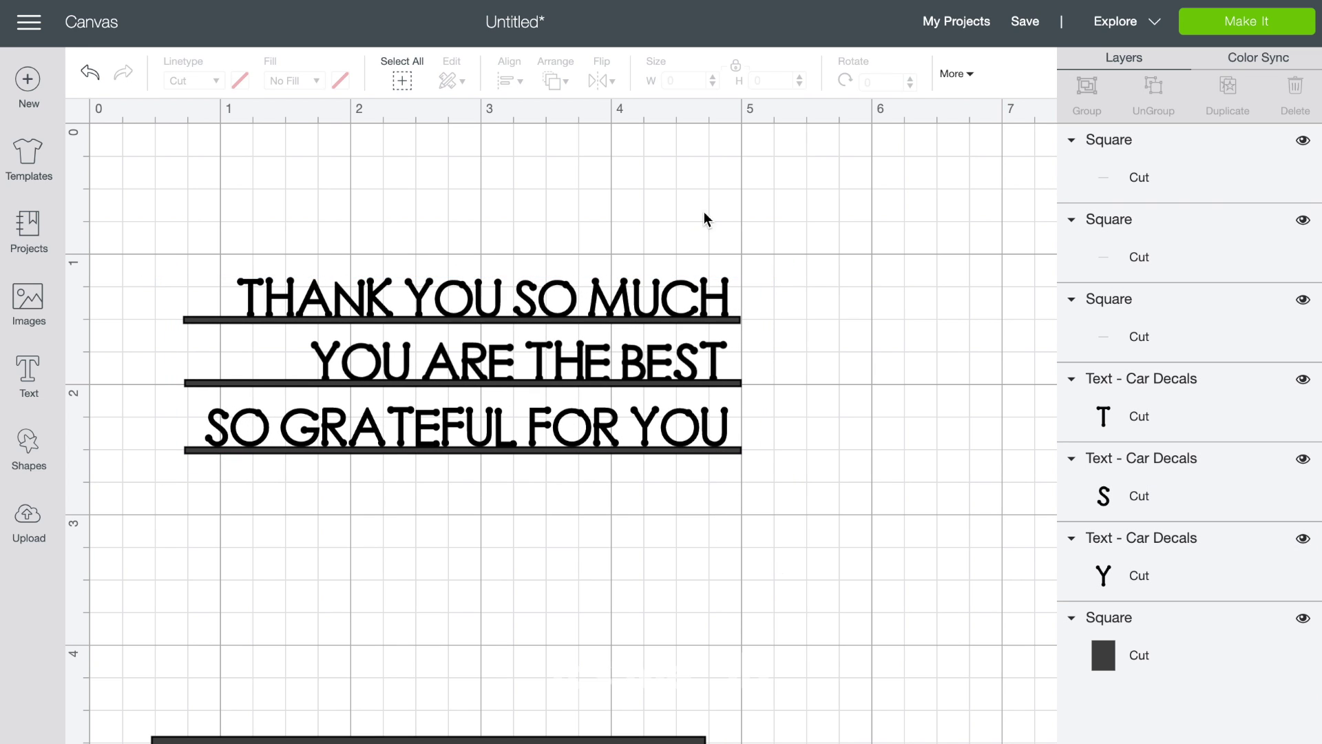
- Group the THANK YOU SO MUCH text with its bar
drag(186, 250, 261, 332)
key(ctrl+g)
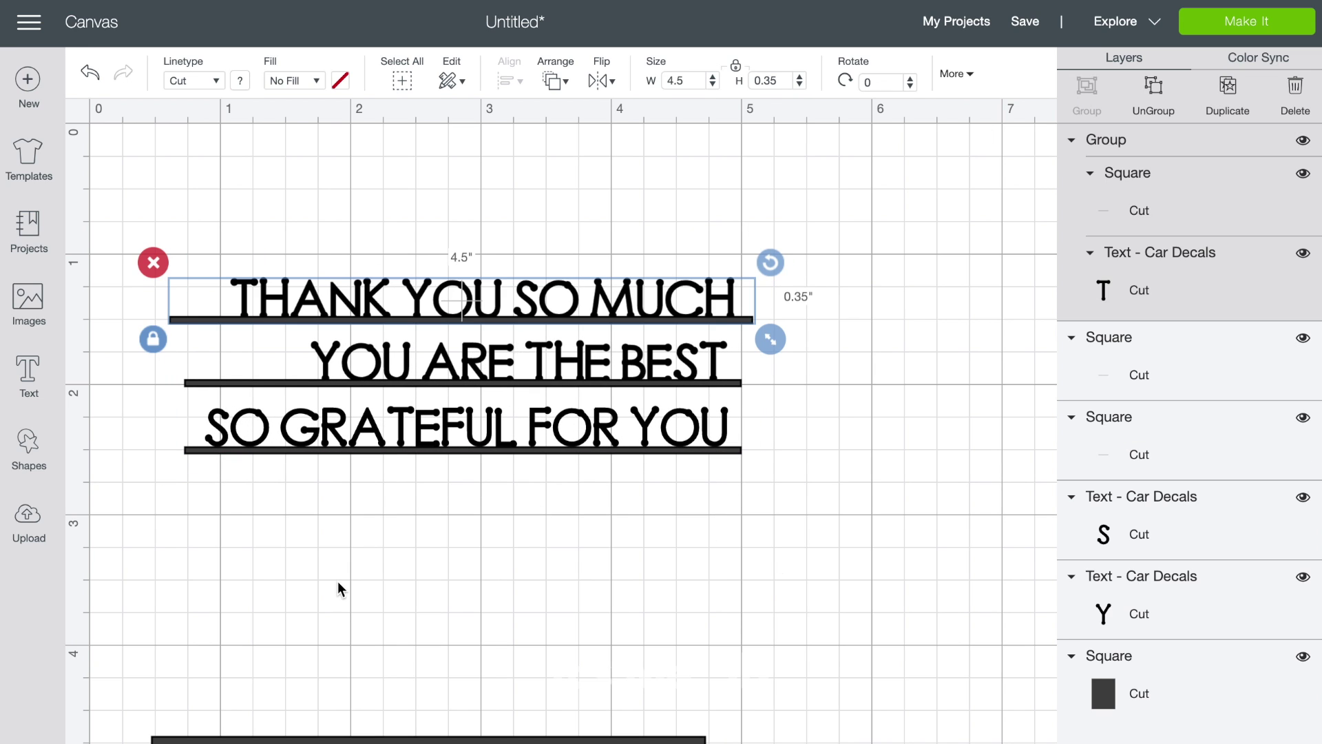
click(339, 589)
key(ctrl+z)
drag(745, 249, 693, 317)
key(ctrl+g)
- Group the YOU ARE THE BEST text with its bar, and the SO GRATEFUL FOR YOU text with its bar
click(744, 369)
drag(755, 354, 696, 389)
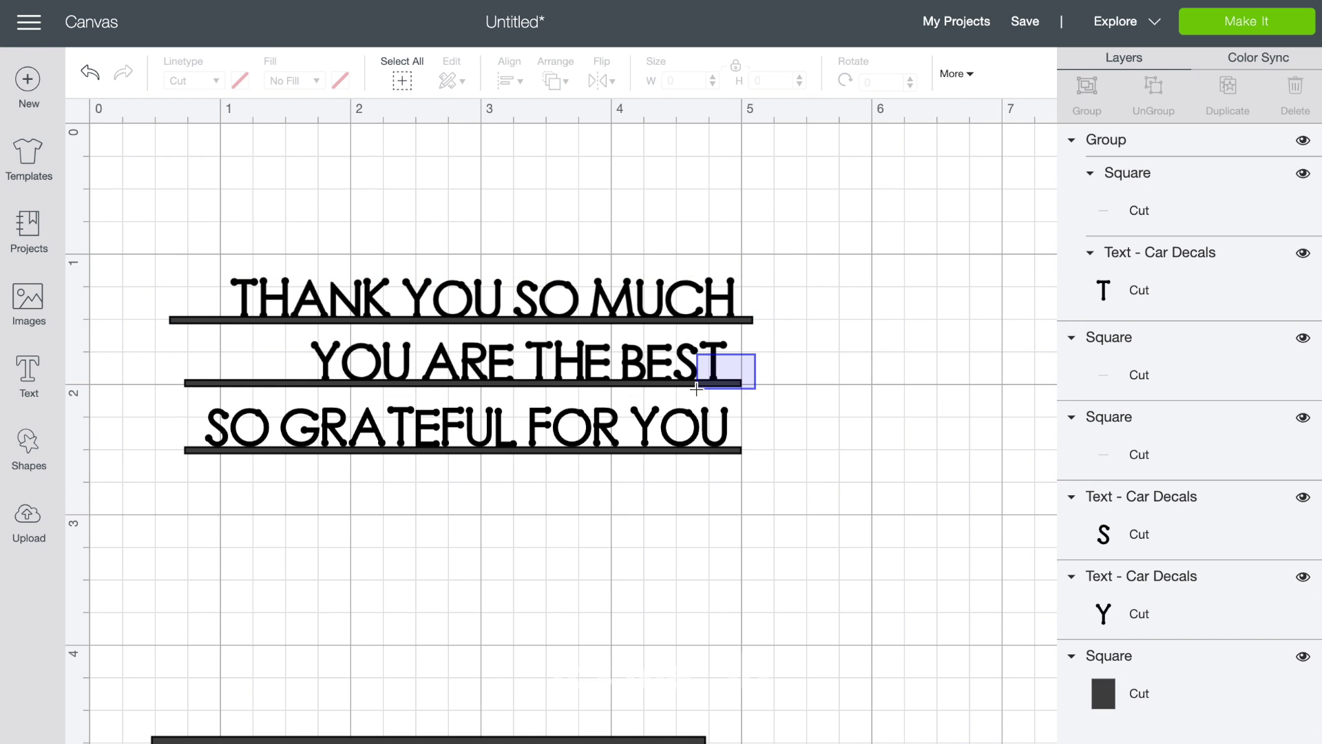
key(ctrl+g)
click(726, 499)
drag(726, 501, 640, 490)
click(1087, 97)
- Spread the three rows apart by raising the THANK YOU SO MUCH row about 0.25 inch above the others
click(797, 596)
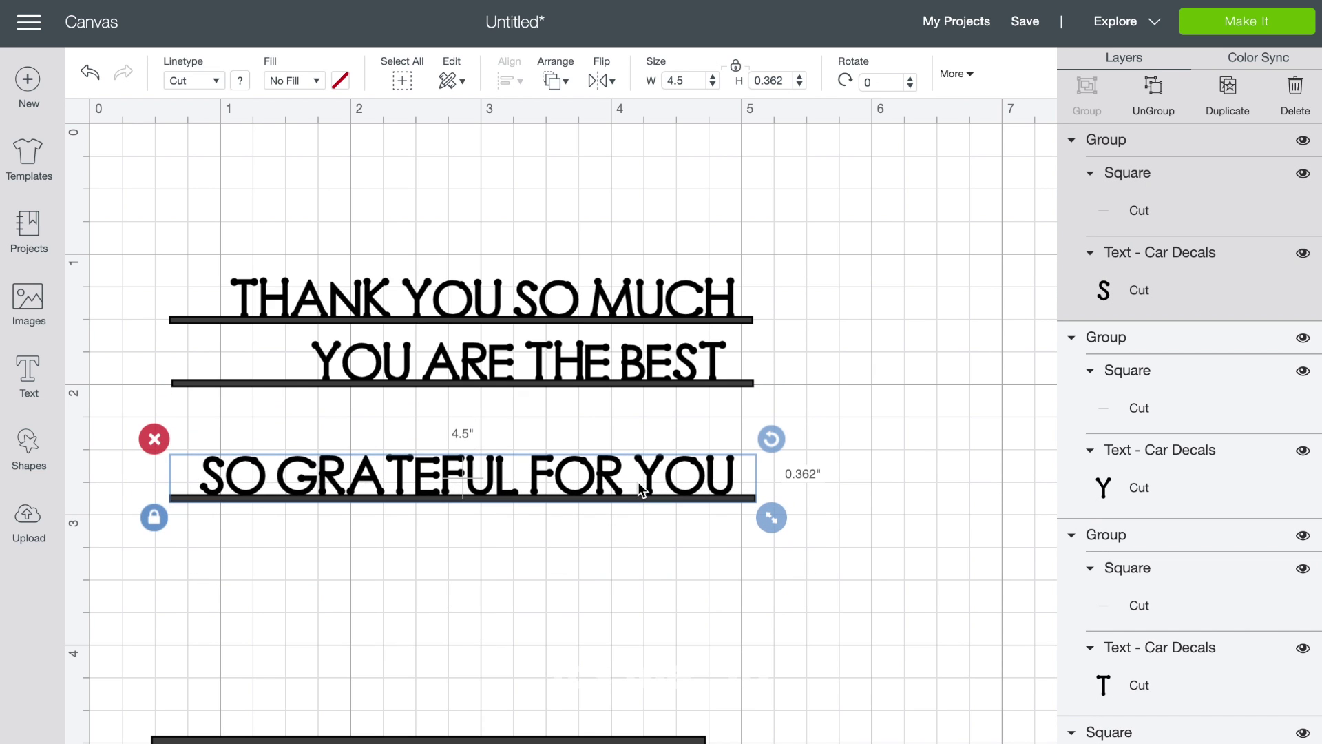
drag(623, 295, 623, 264)
click(793, 225)
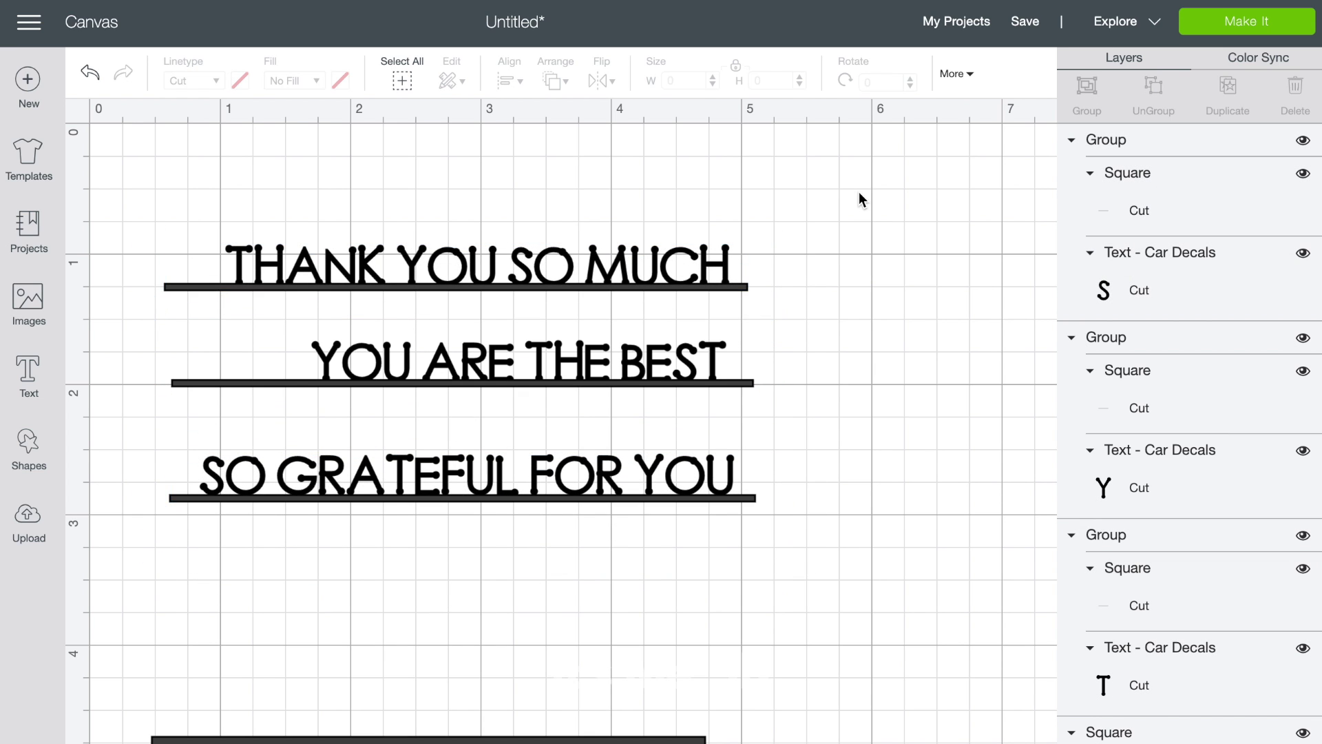
- Duplicate all three grouped text rows
drag(855, 179, 128, 609)
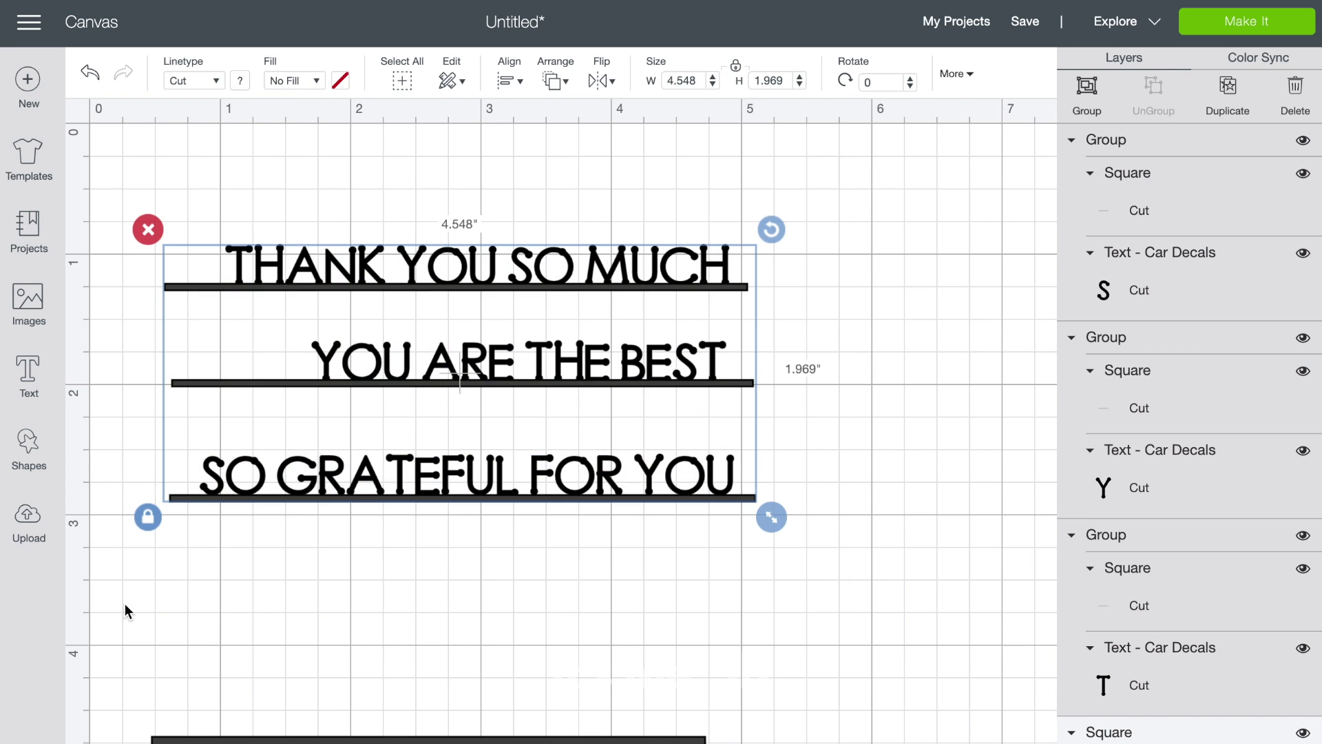
click(1228, 86)
click(762, 596)
click(764, 544)
- Pull the THANK YOU SO MUCH copy aside and hide all three duplicated rows
drag(728, 341, 1039, 338)
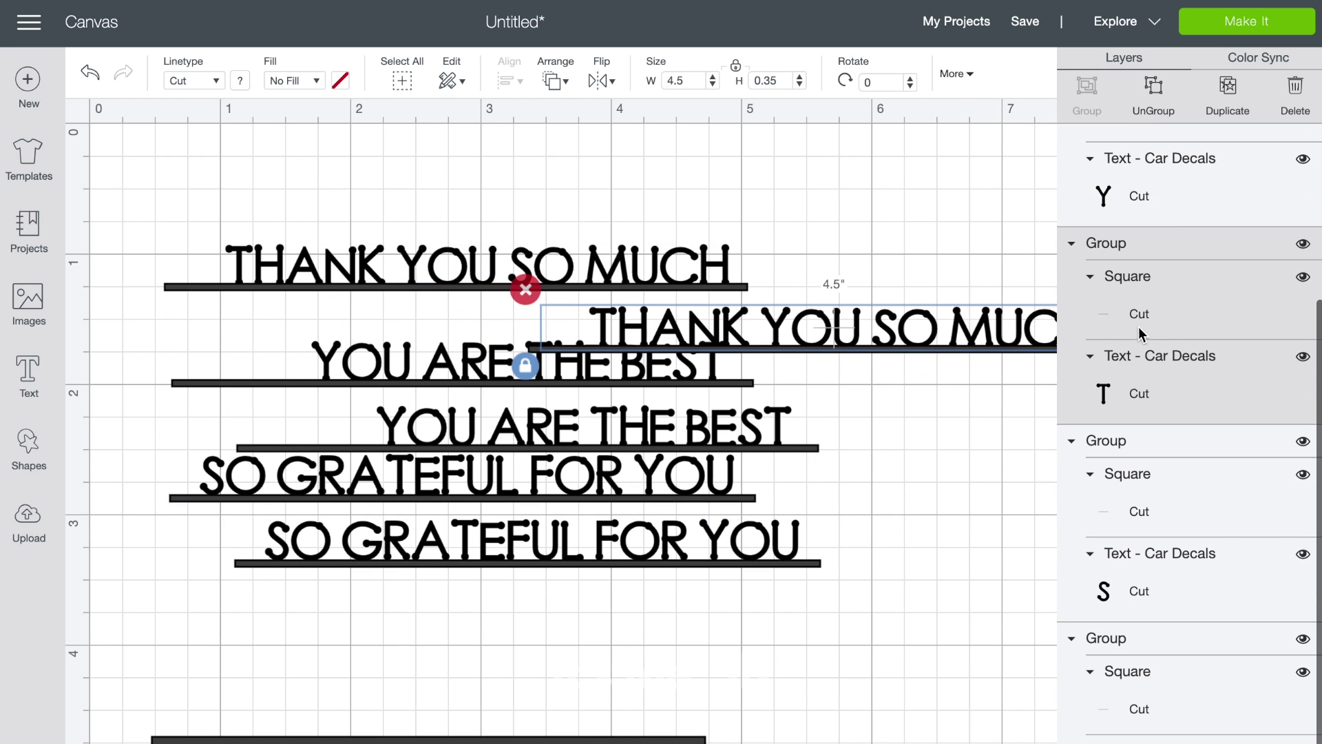
click(1303, 243)
click(776, 428)
click(1302, 245)
click(765, 551)
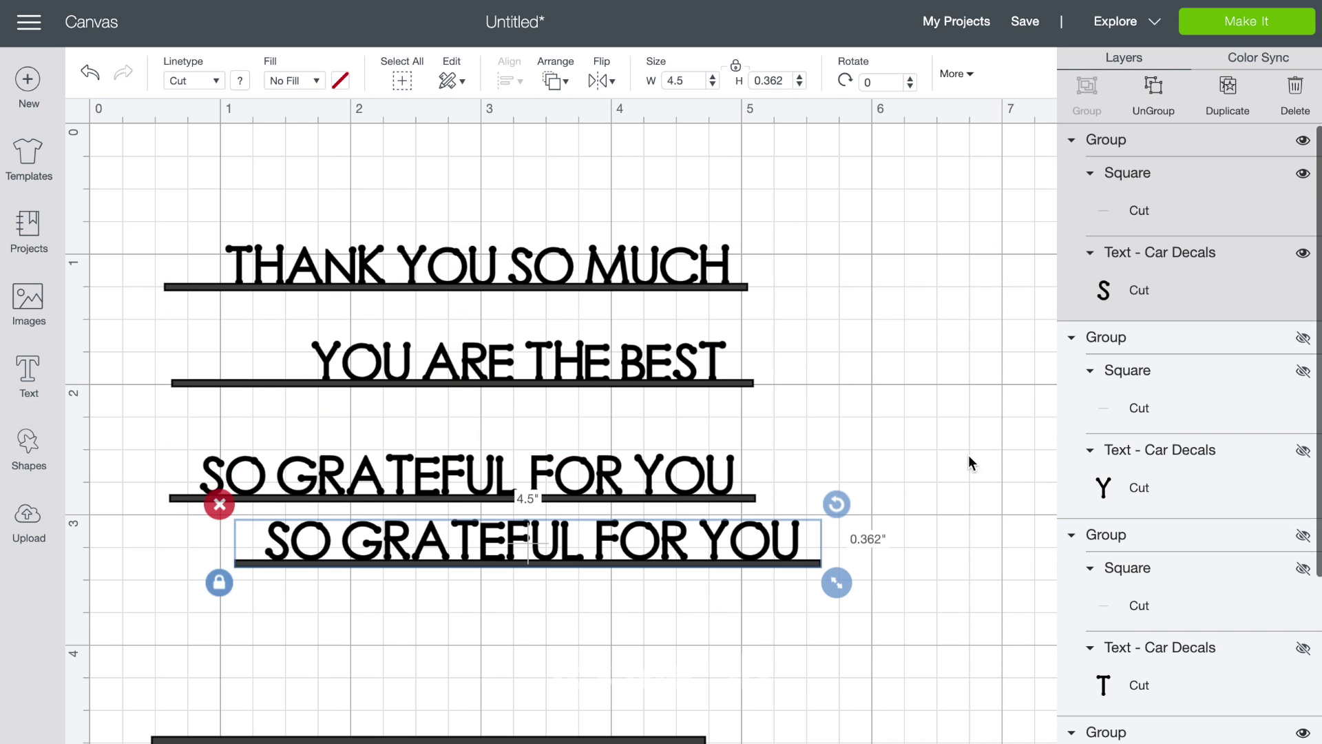
click(1303, 141)
- Weld the text and bar of each of the three visible rows into a single piece
click(708, 278)
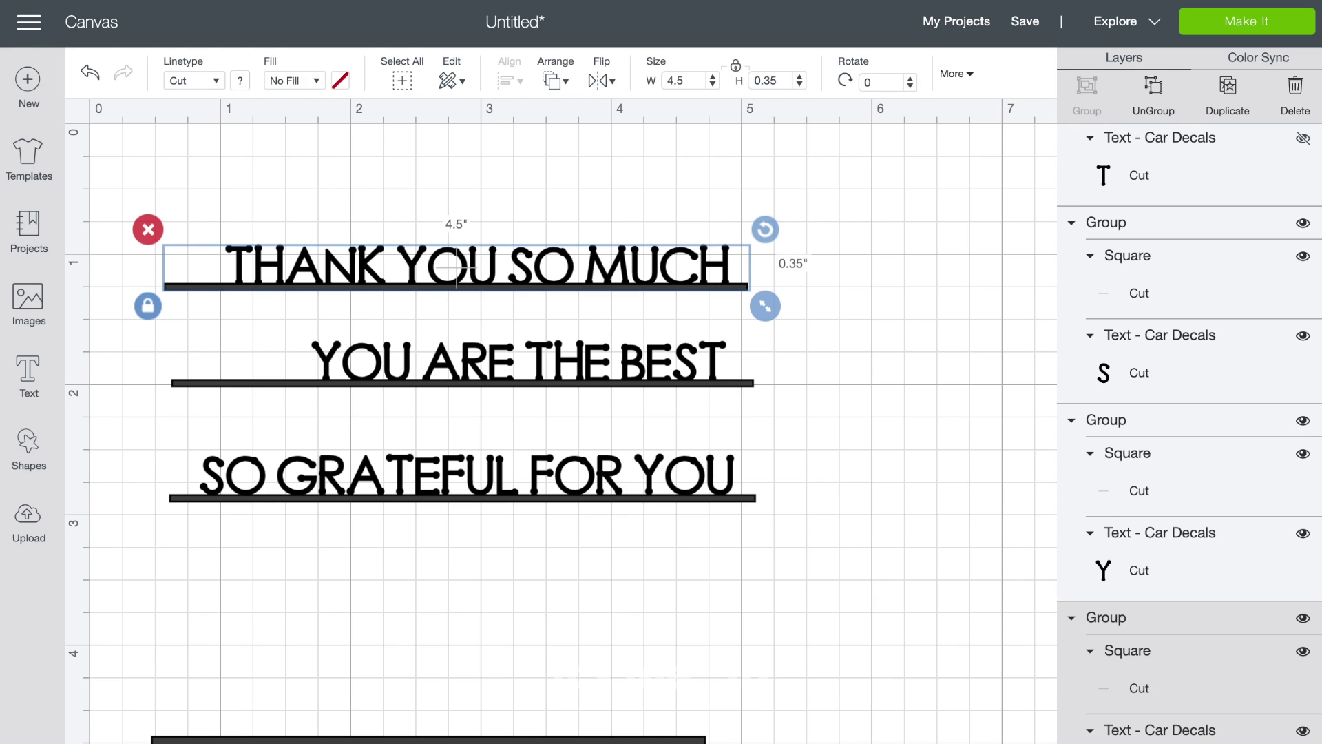
key(Escape)
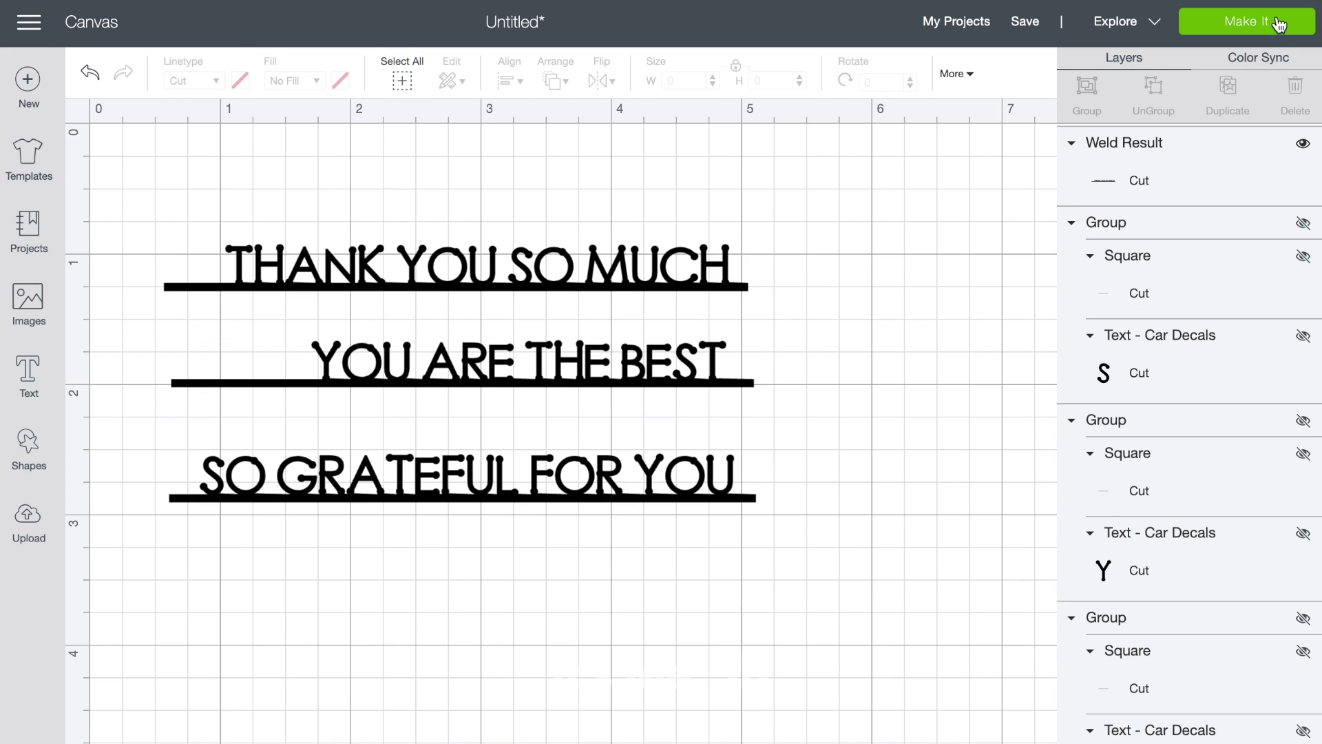
- Open the cutting mat preview and place the YOU ARE THE BEST row directly under THANK YOU SO MUCH on the mat
click(1278, 24)
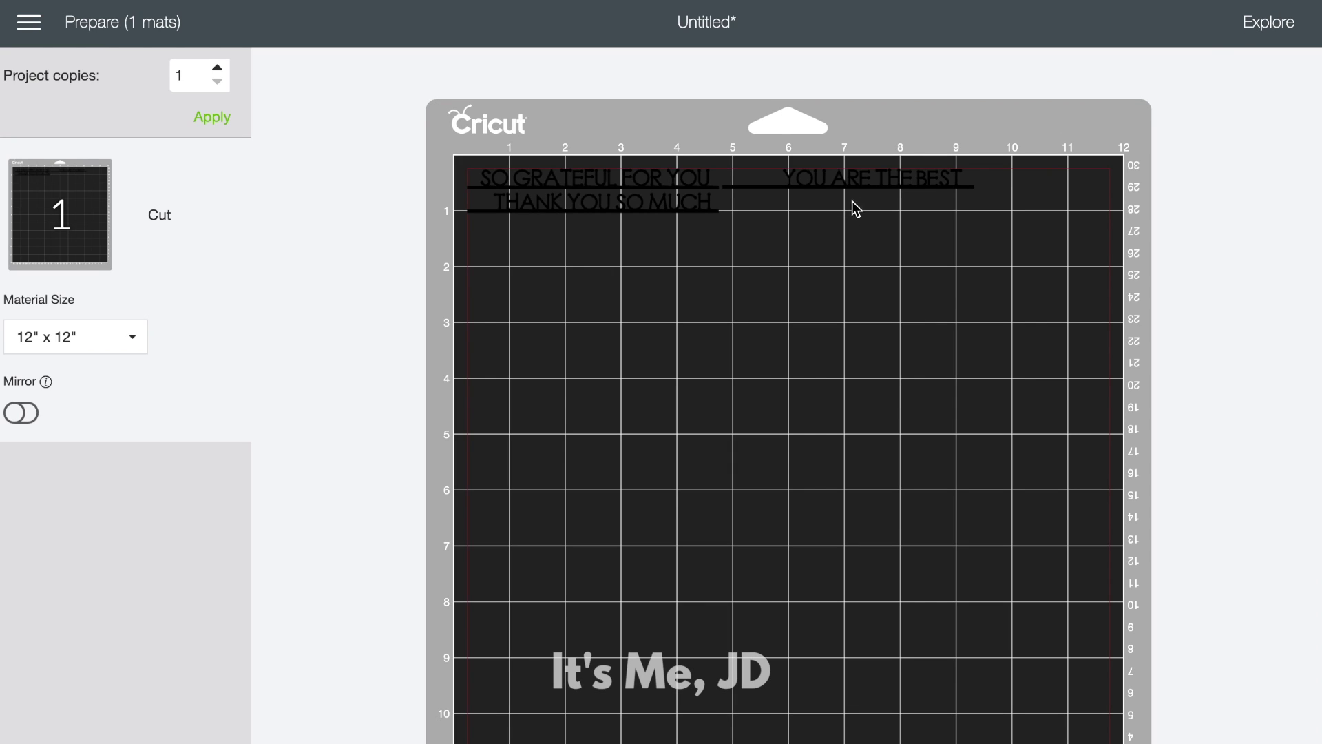
drag(853, 201, 609, 231)
click(604, 272)
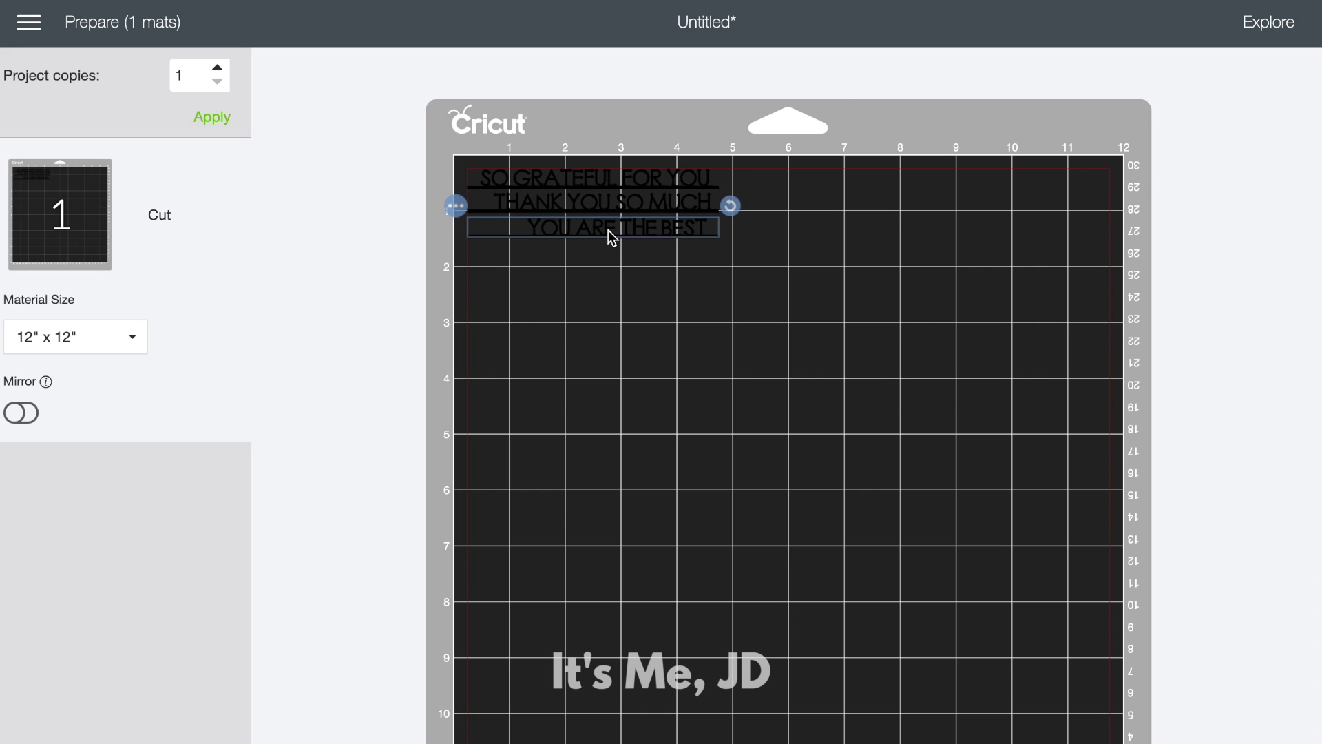
click(625, 267)
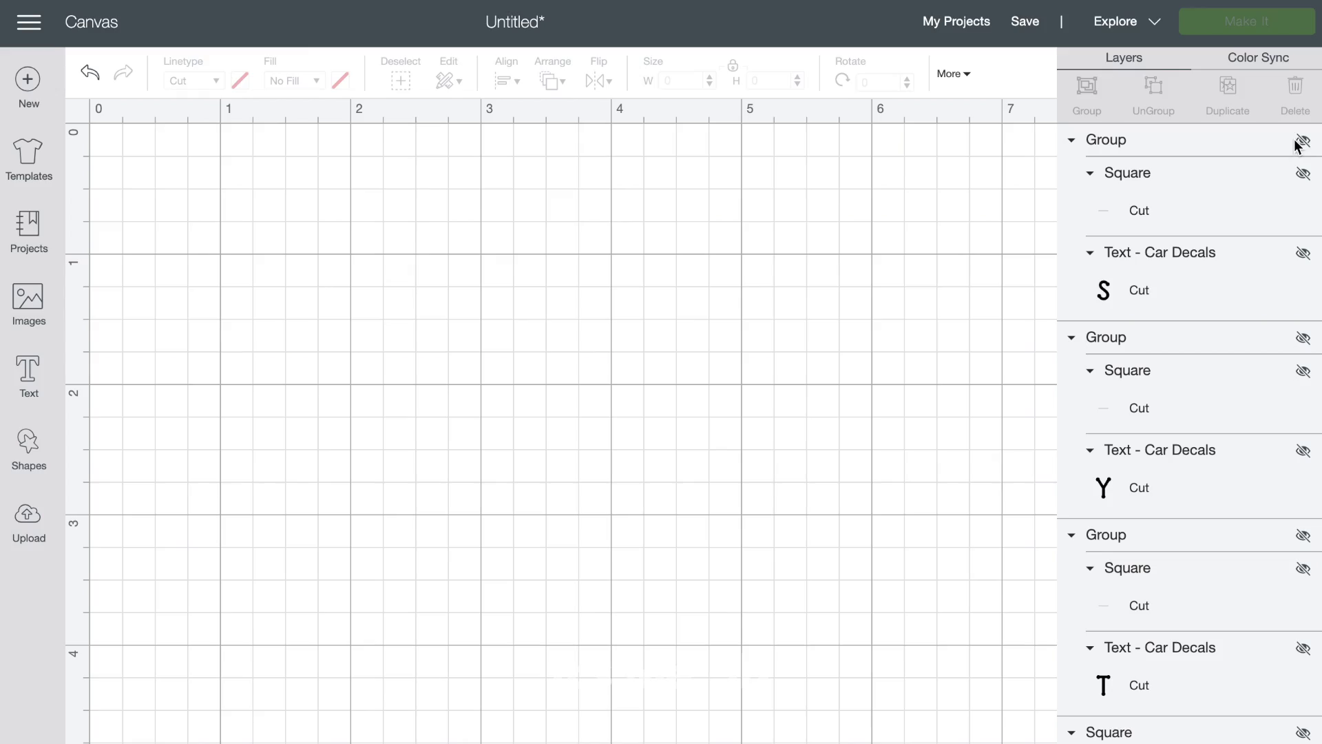
- Show only the hidden YOU ARE THE BEST copy on the canvas and ungroup its text and bar
click(1303, 141)
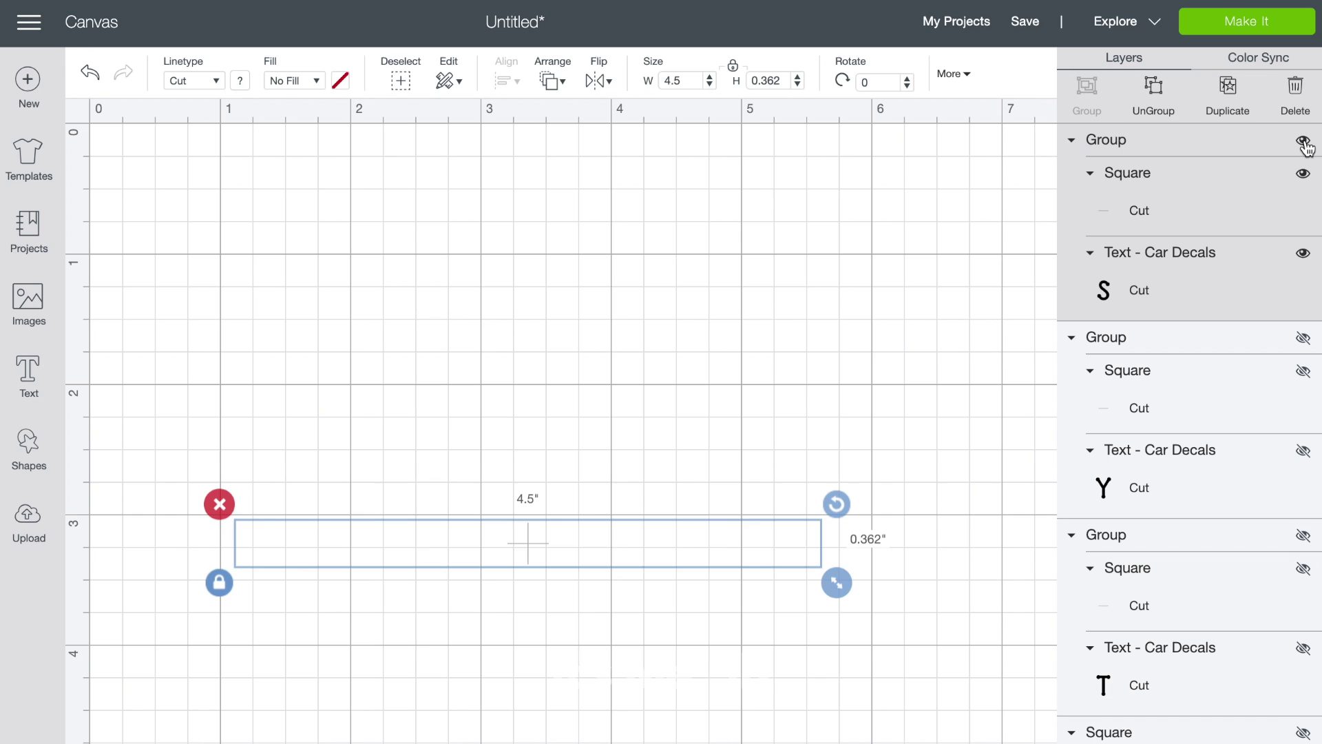
click(1304, 142)
click(1303, 339)
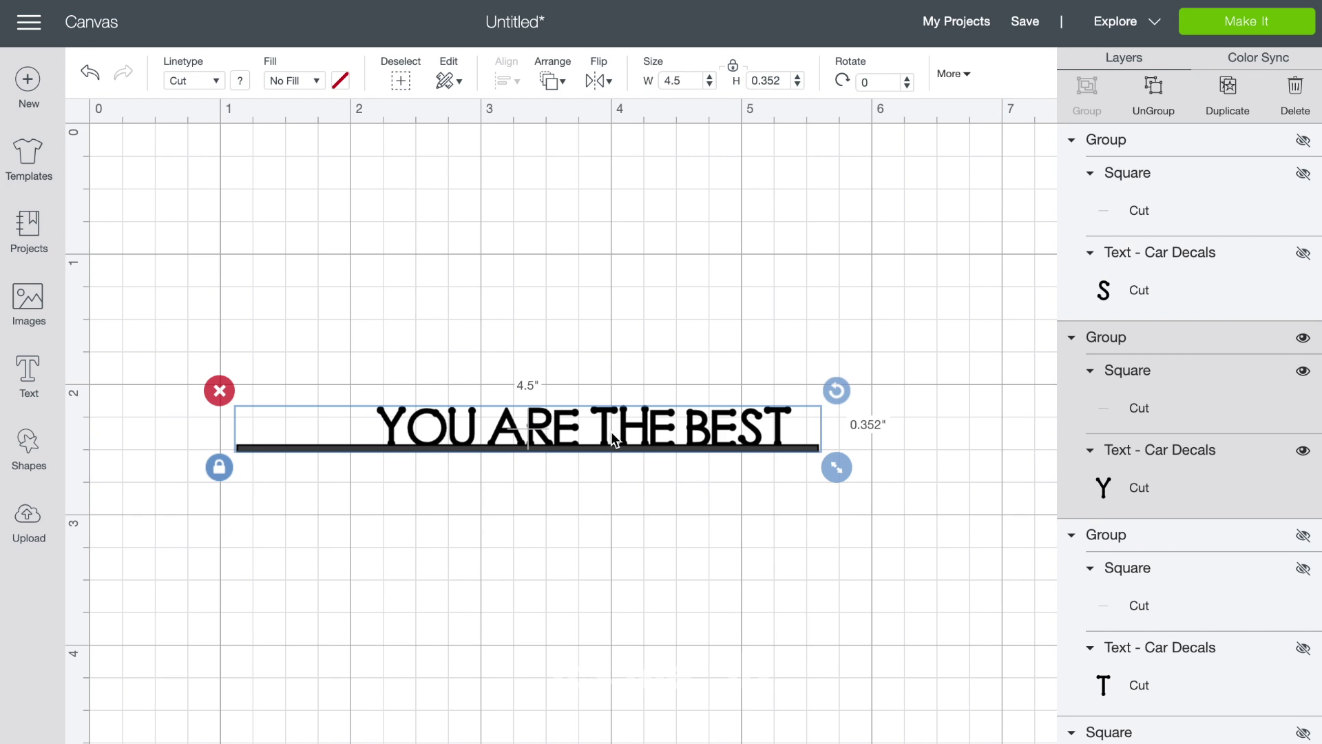
click(1148, 102)
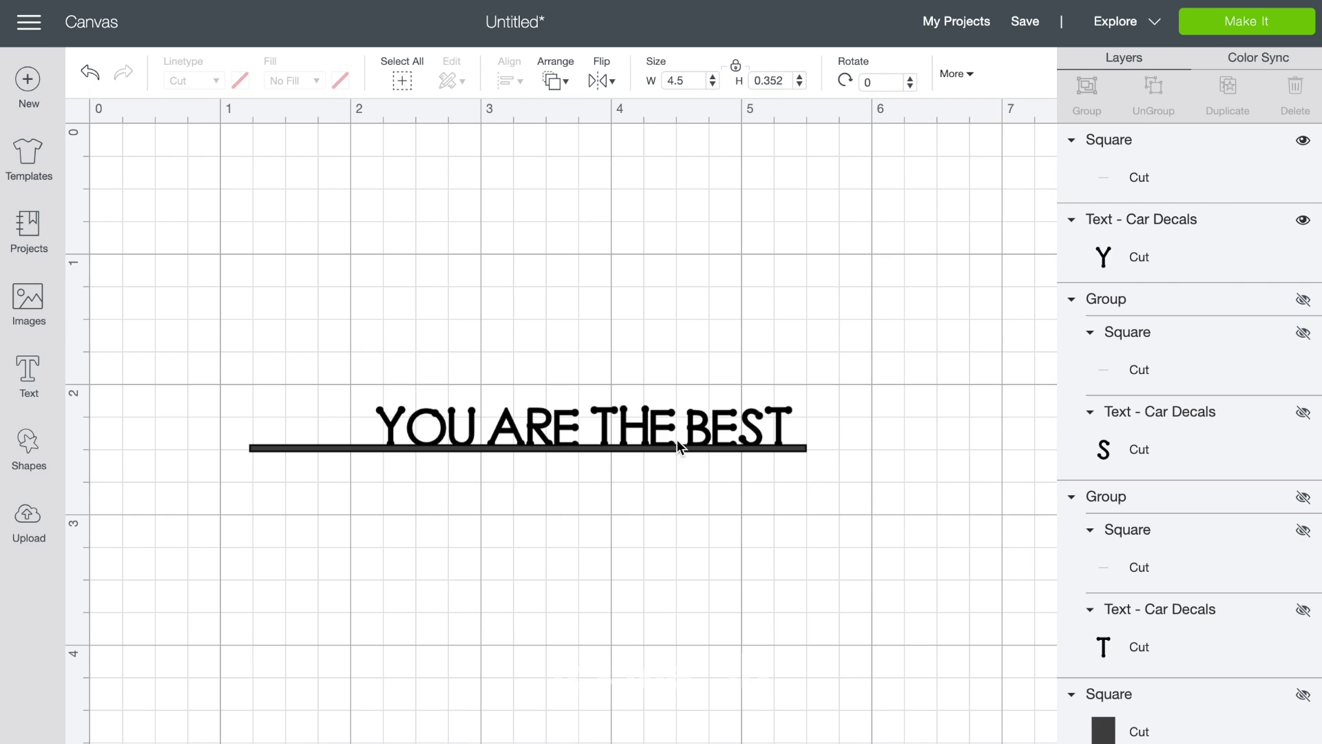
drag(614, 286, 637, 400)
drag(599, 444, 534, 309)
key(ctrl+z)
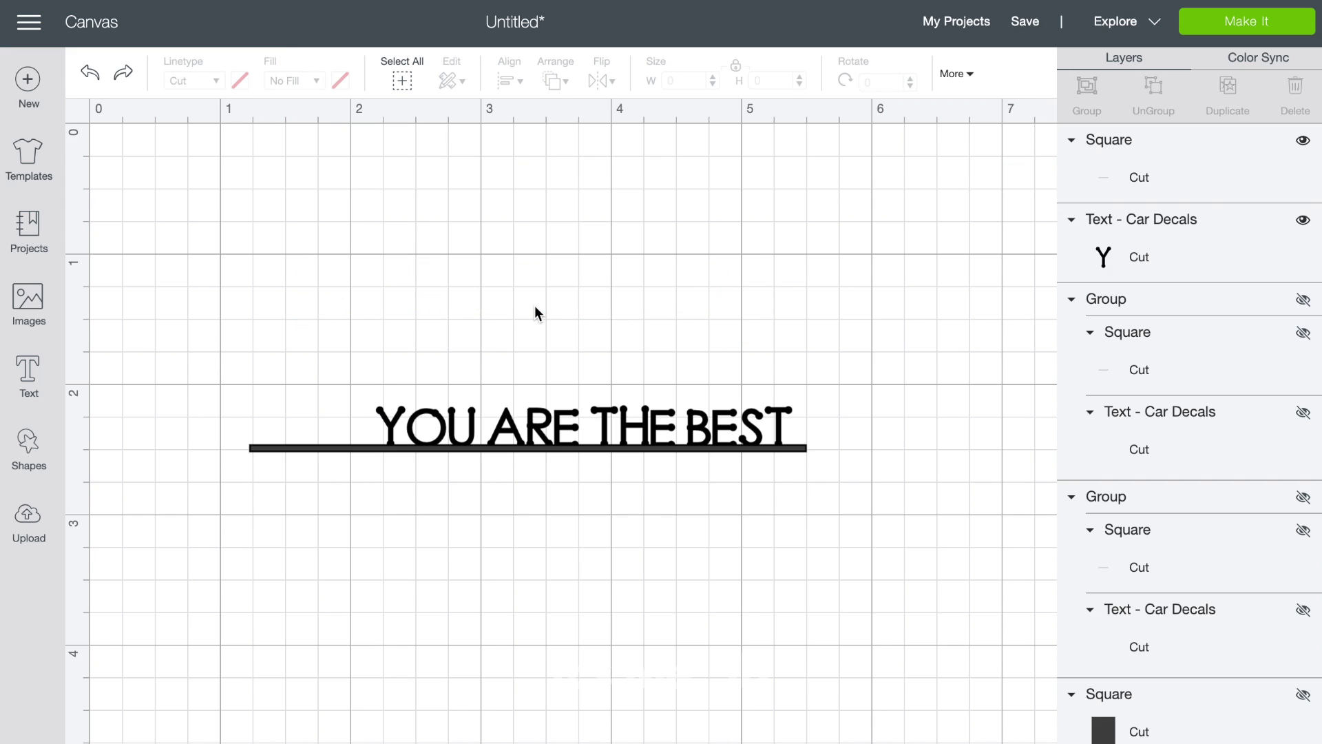
- Move the YOU ARE THE BEST text clear above its bar and center the two horizontally
drag(560, 440, 496, 411)
drag(229, 336, 888, 534)
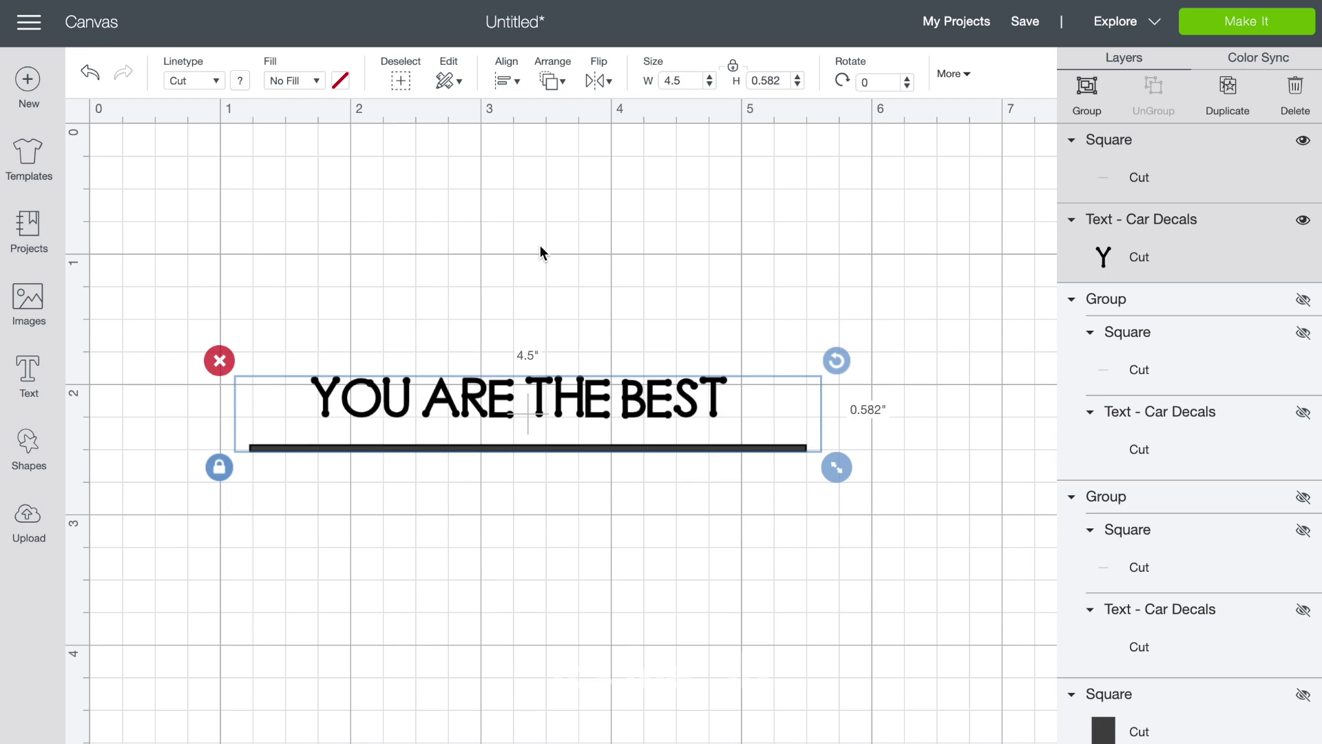
click(506, 80)
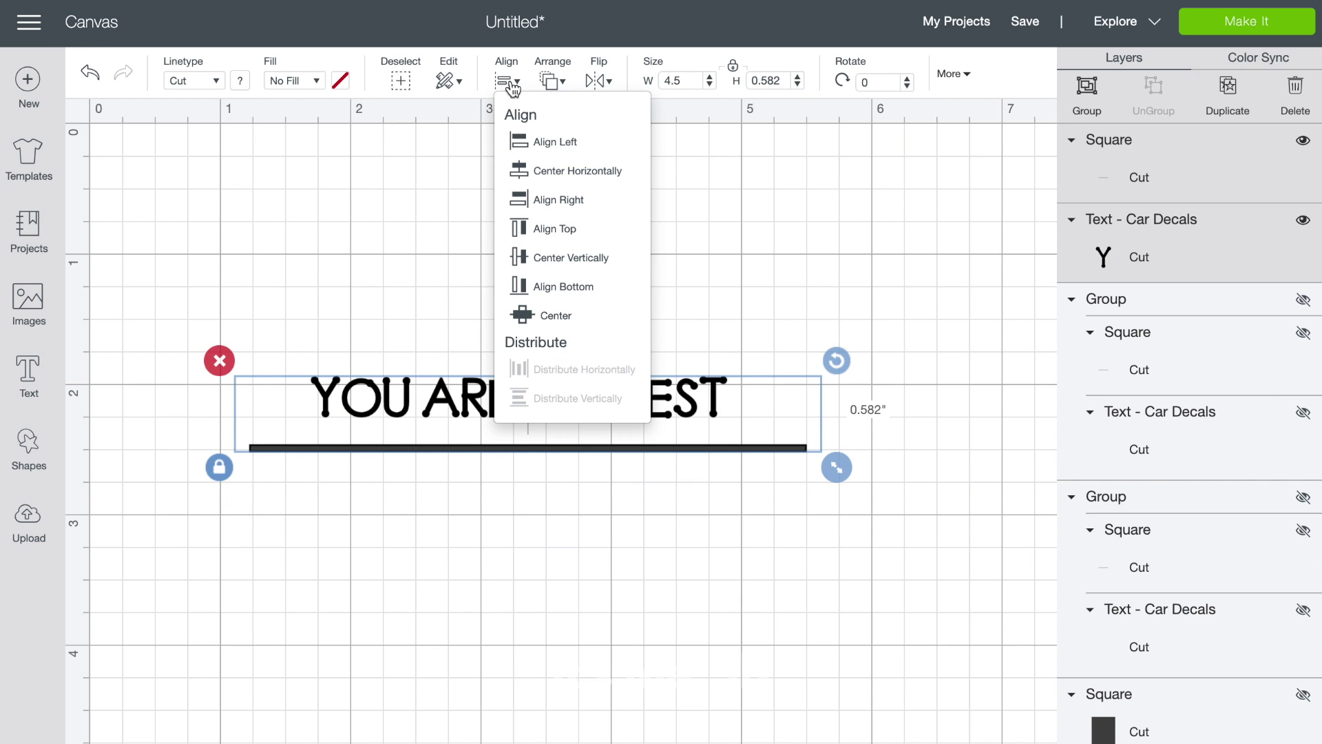
click(551, 171)
click(513, 548)
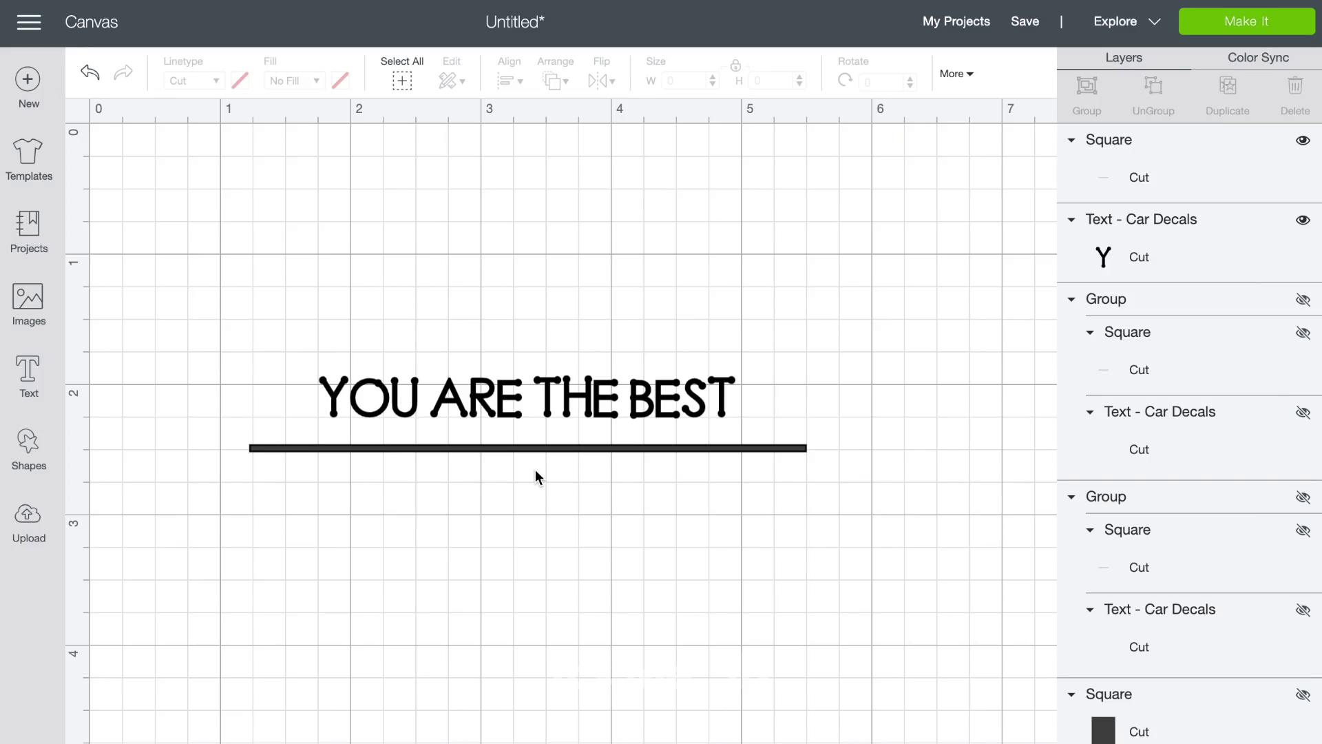
- Raise the bar until its upper edge touches the base of the YOU ARE THE BEST letters
click(541, 448)
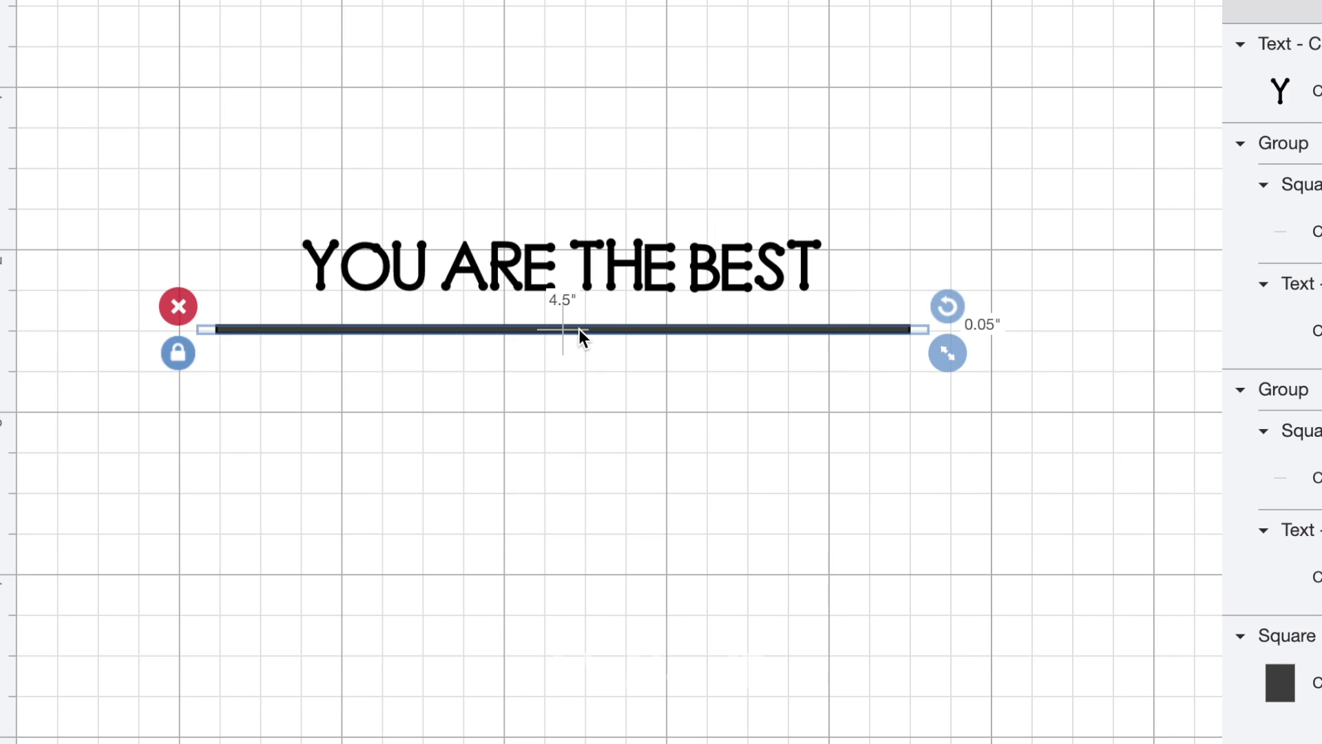
key(Up)
key(Up)
key(Up)
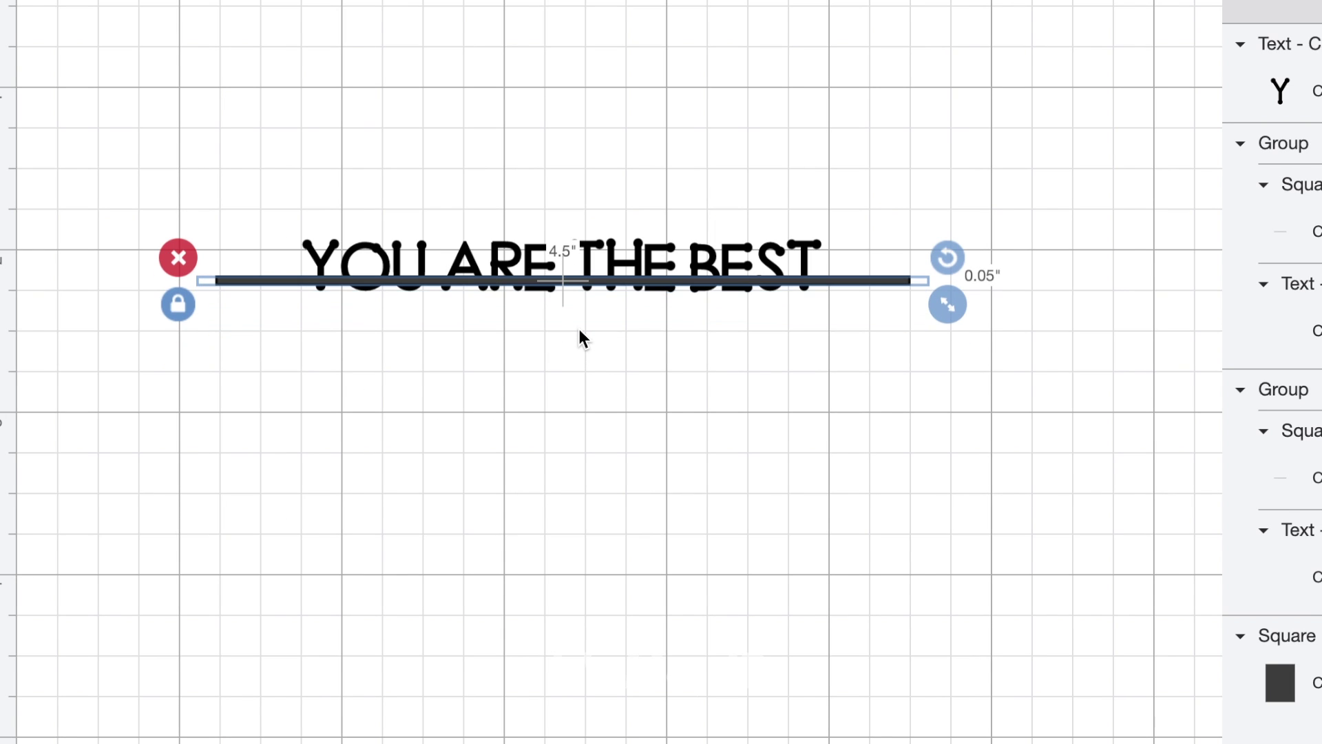
key(Down)
click(580, 404)
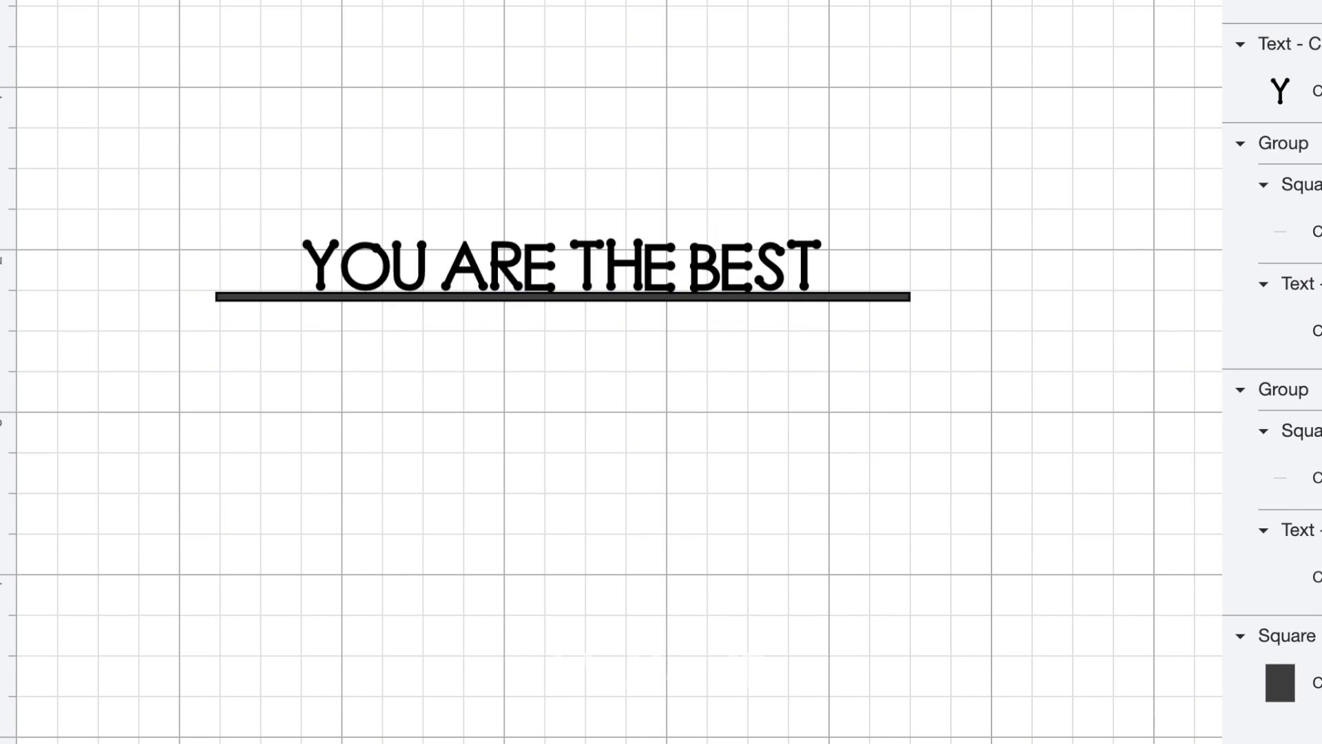
key(super+plus)
key(super+plus)
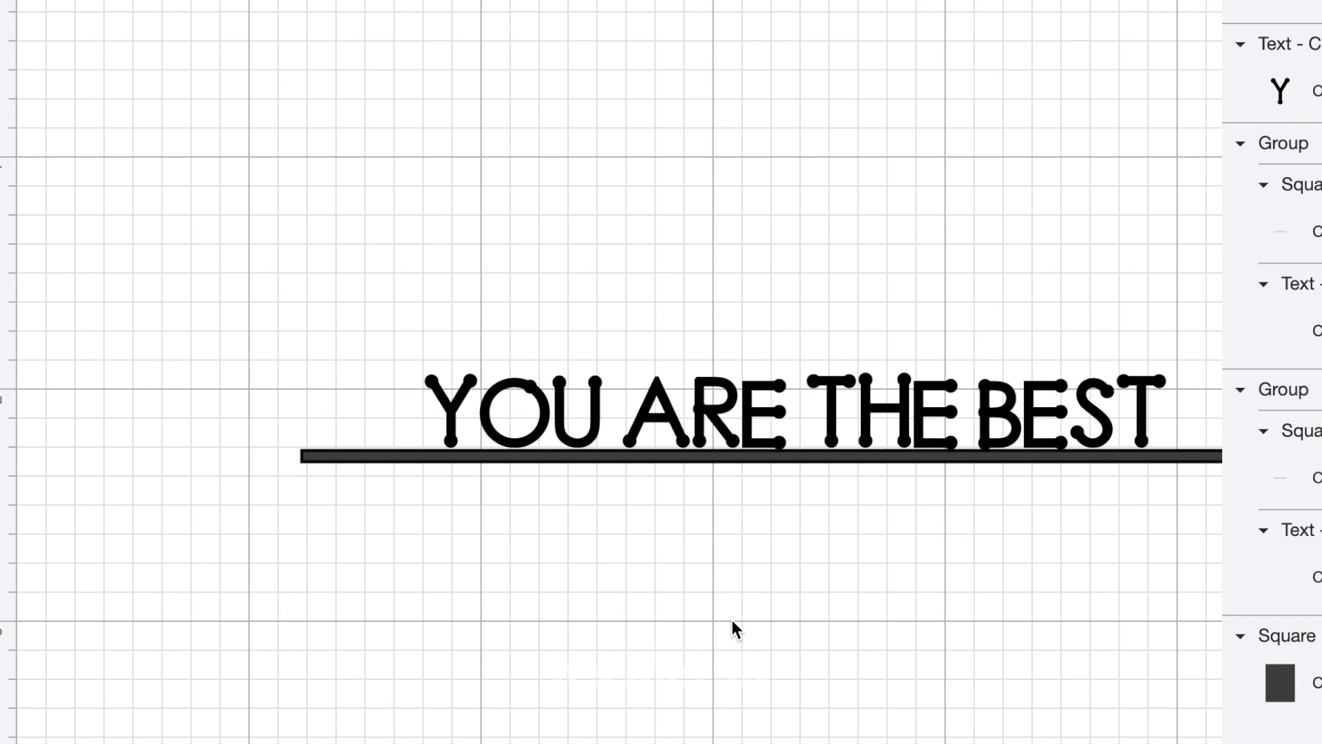
scroll(732, 620, right, 3)
drag(771, 453, 771, 455)
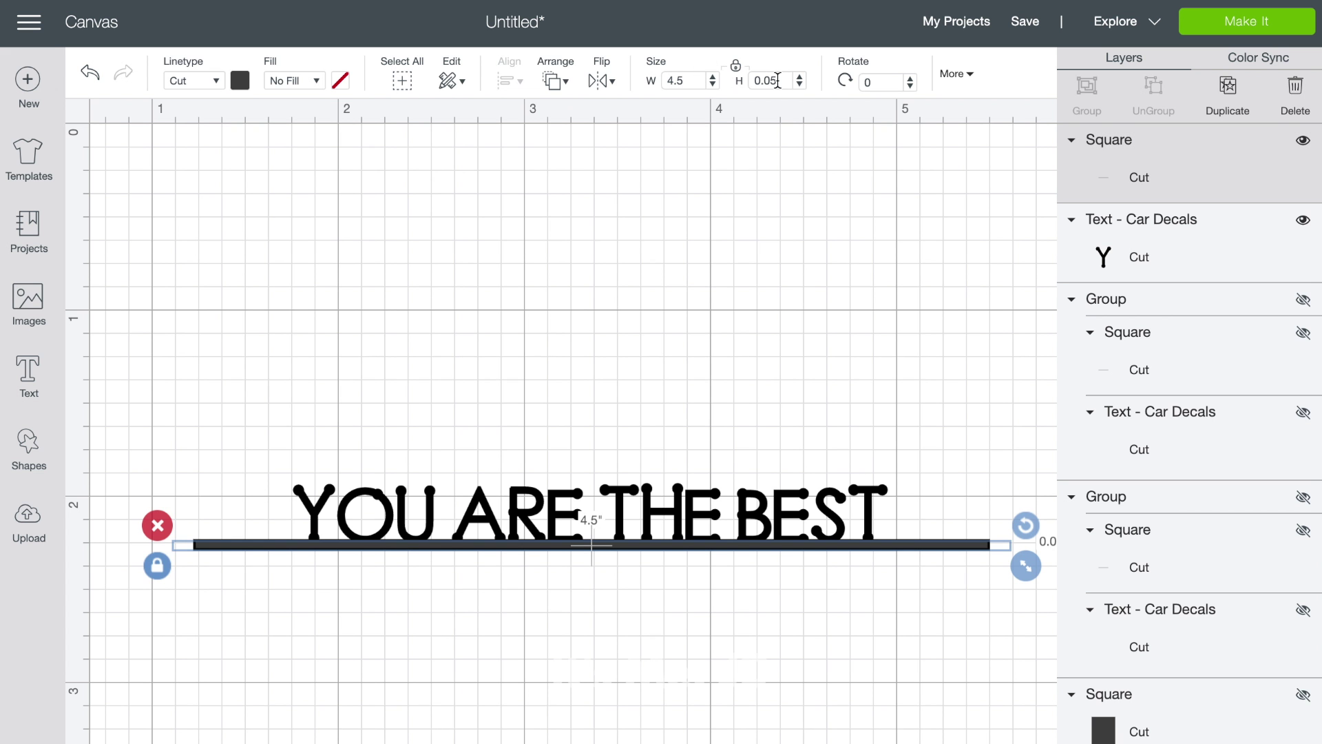
- Try to set the bar's height to 2.5 inches with its proportions locked
drag(778, 80, 736, 84)
text(2.5)
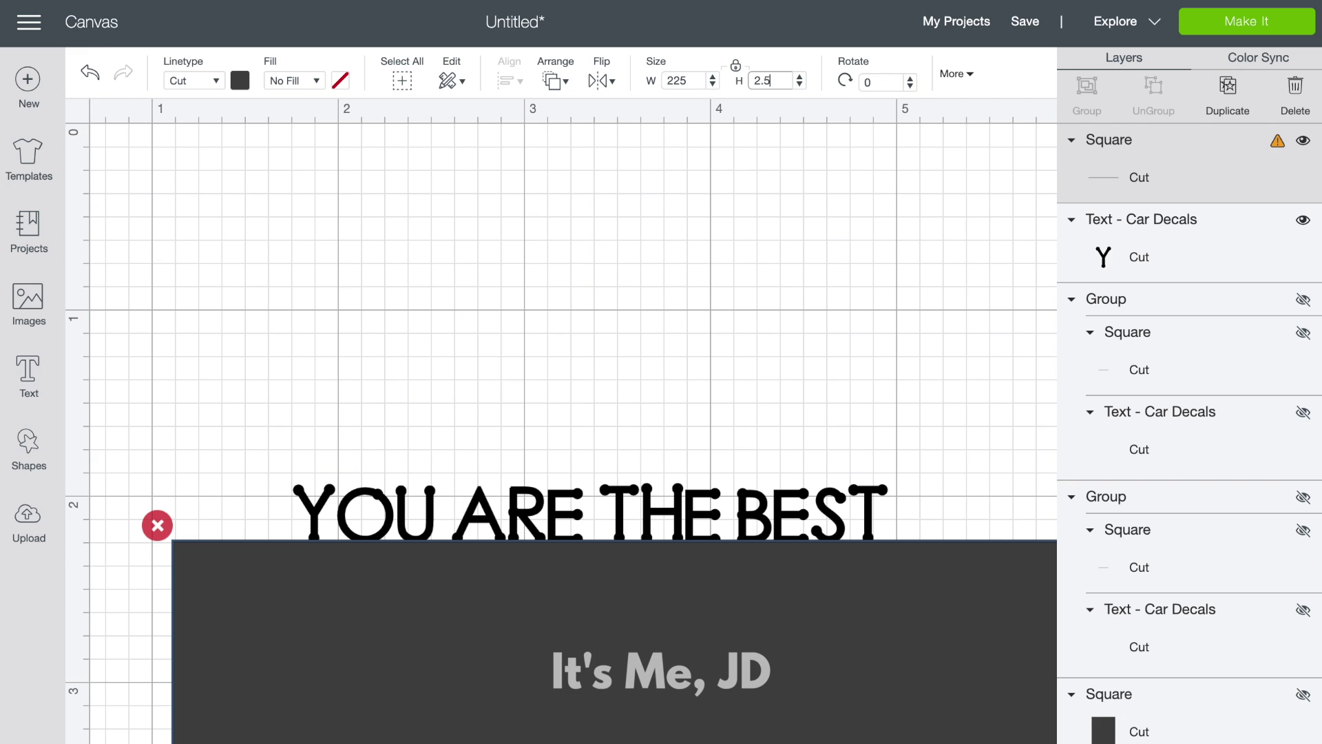
click(785, 395)
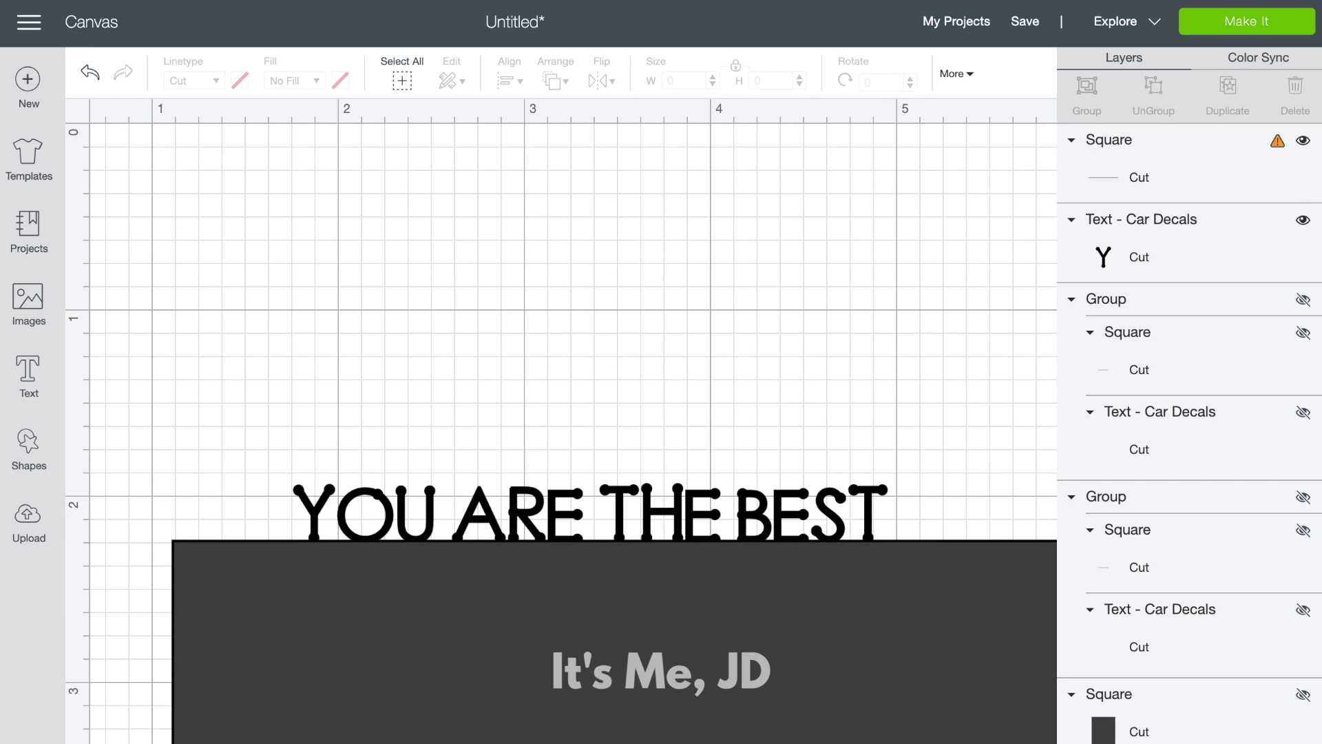
key(super+minus)
key(super+minus)
key(super+minus)
key(ctrl+minus)
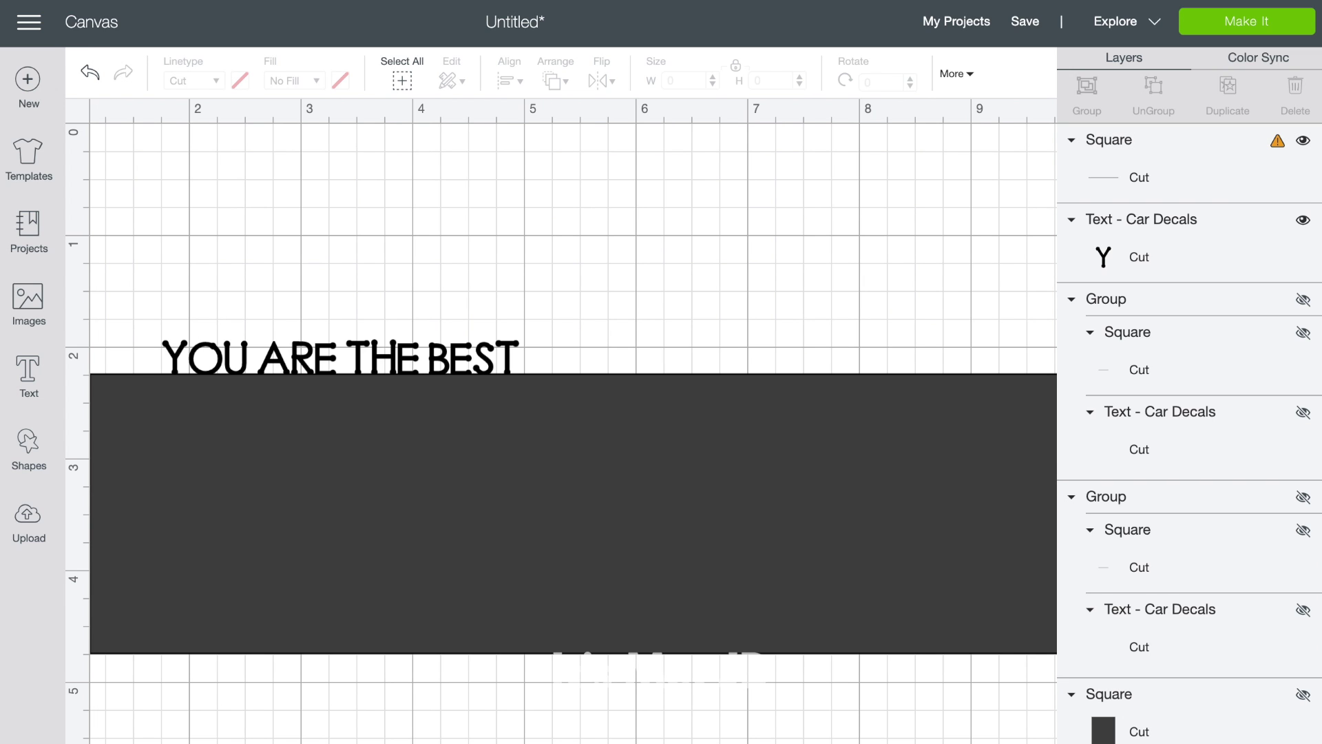
key(ctrl+minus)
key(ctrl+z)
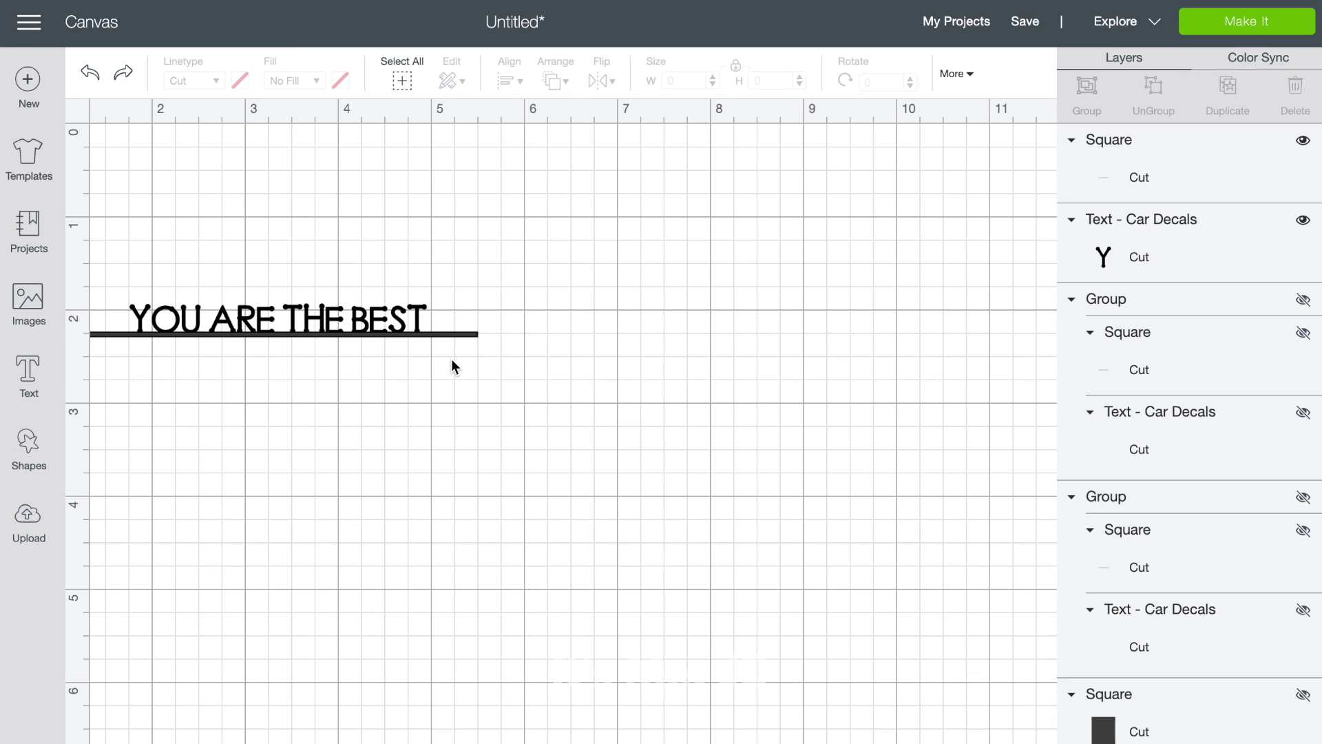
- Unlock the bar's proportions and set its height to 2.5 inches
key(ctrl+plus)
key(ctrl+plus)
key(ctrl+plus)
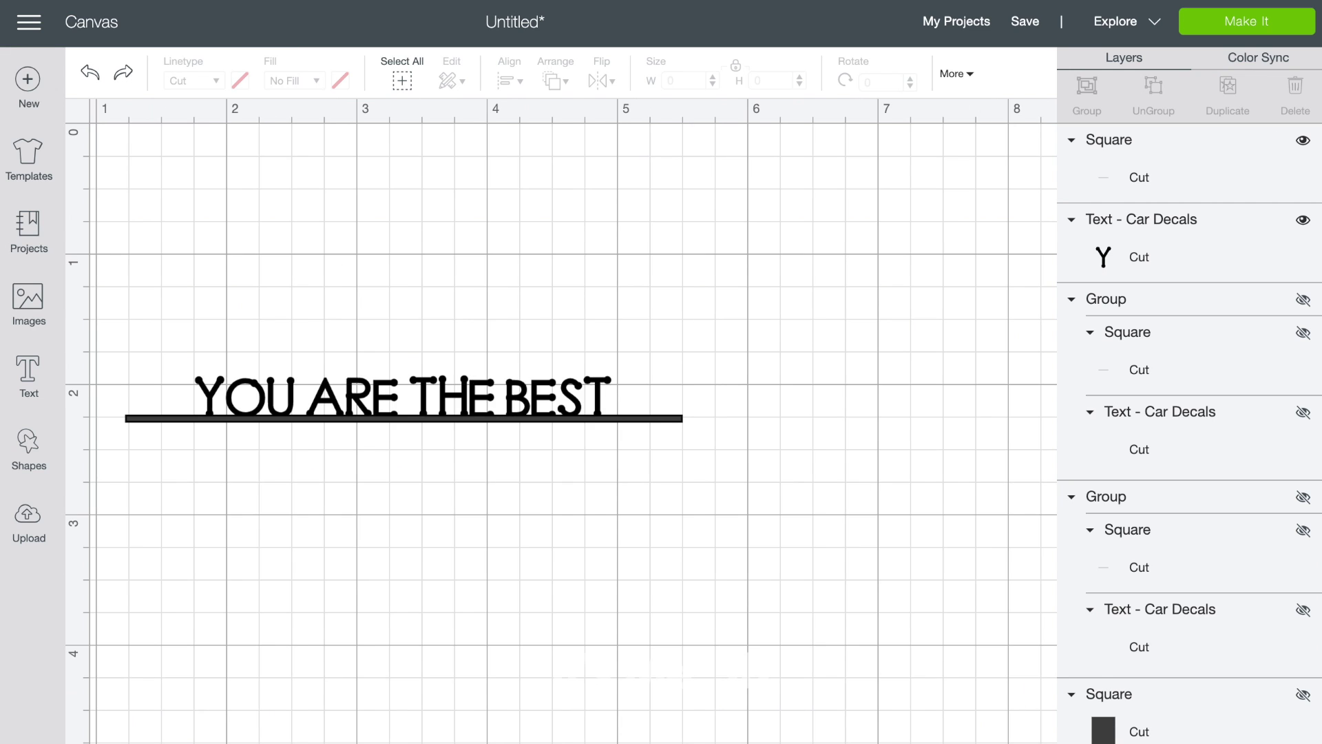
click(236, 546)
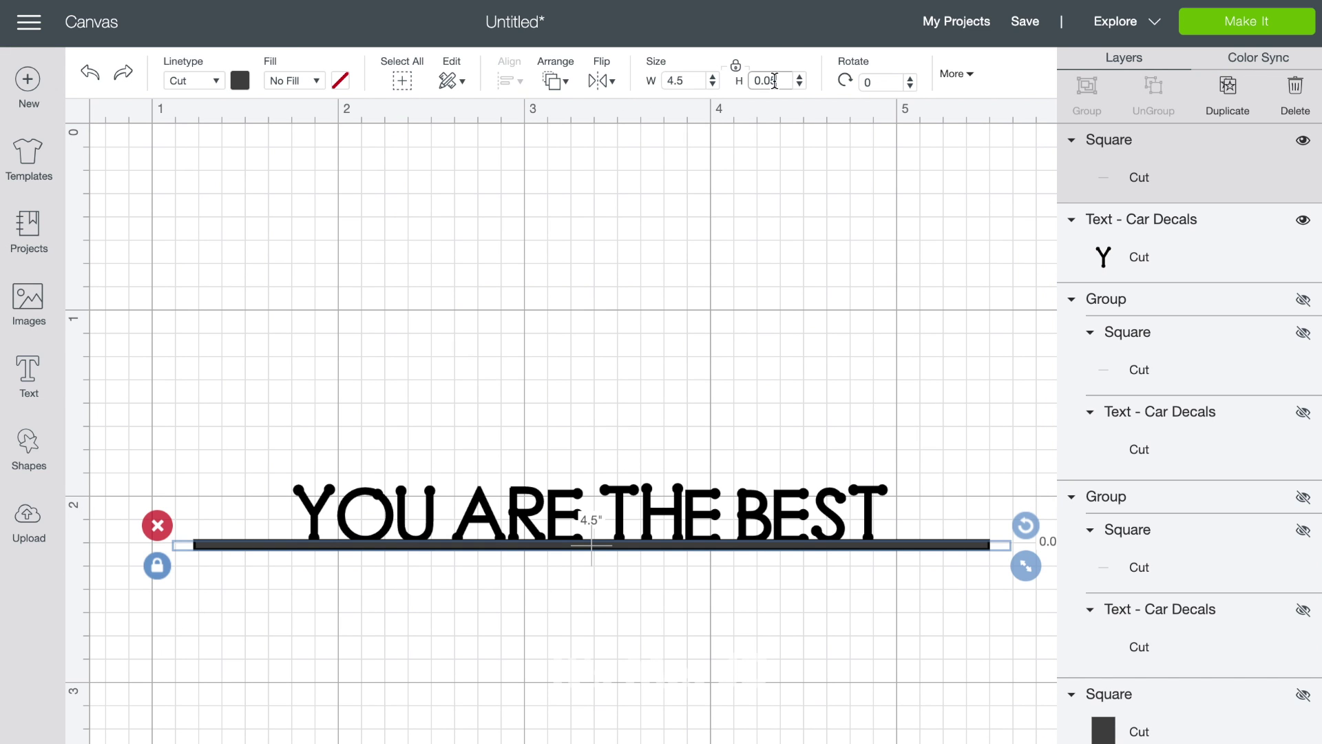
click(735, 66)
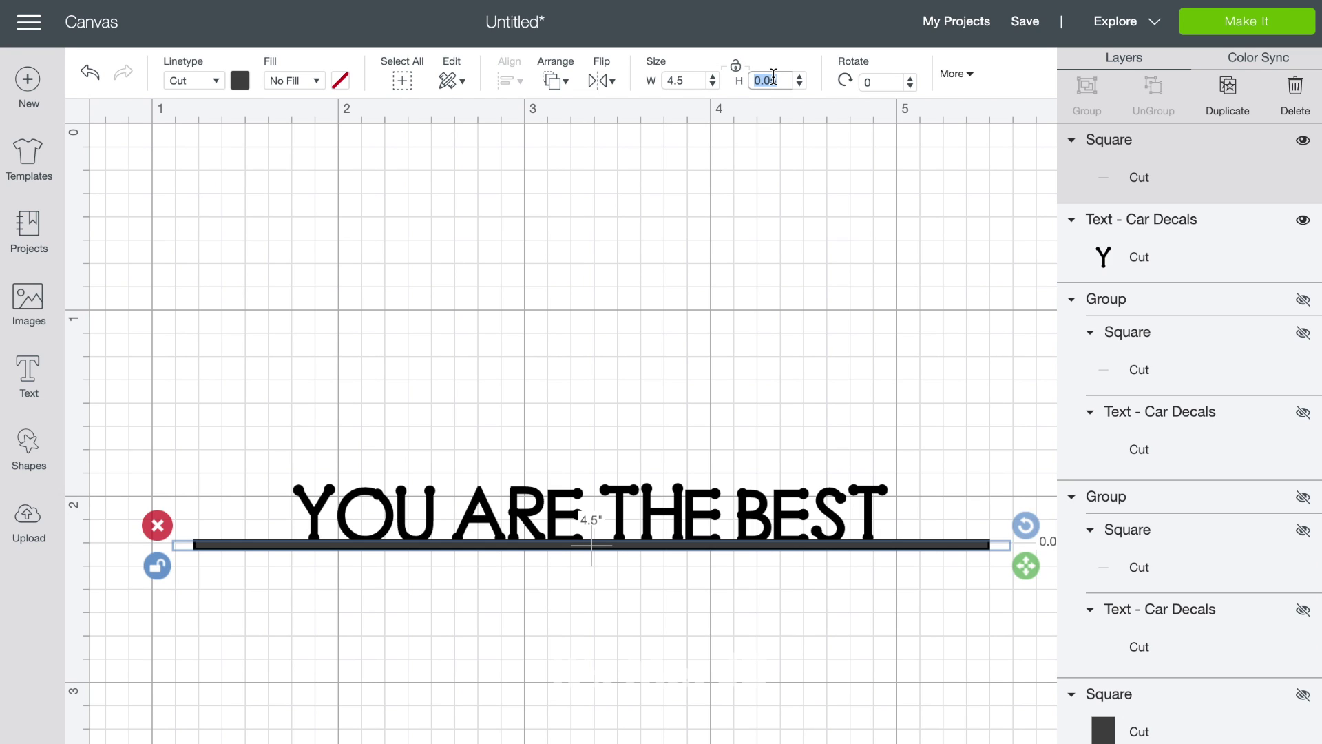
text(2.5)
key(Return)
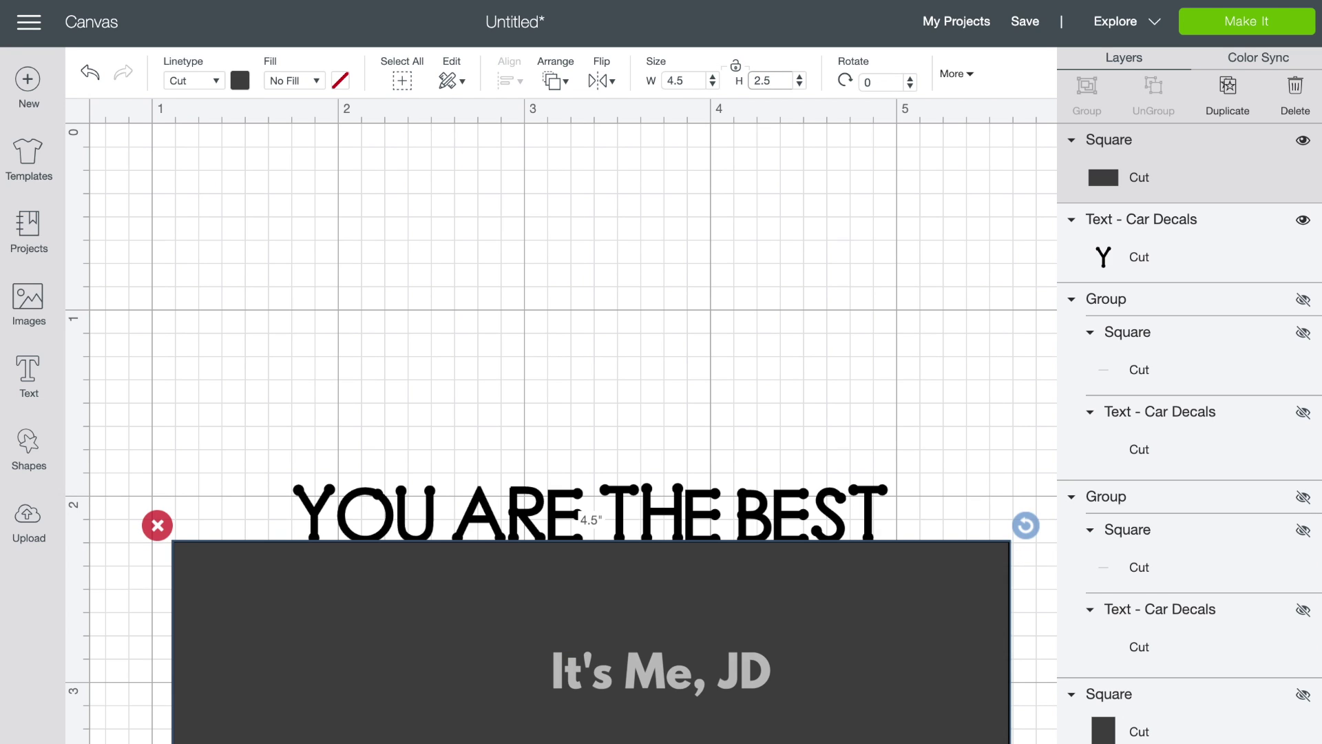
key(ctrl+minus)
key(ctrl+minus)
key(ctrl+minus)
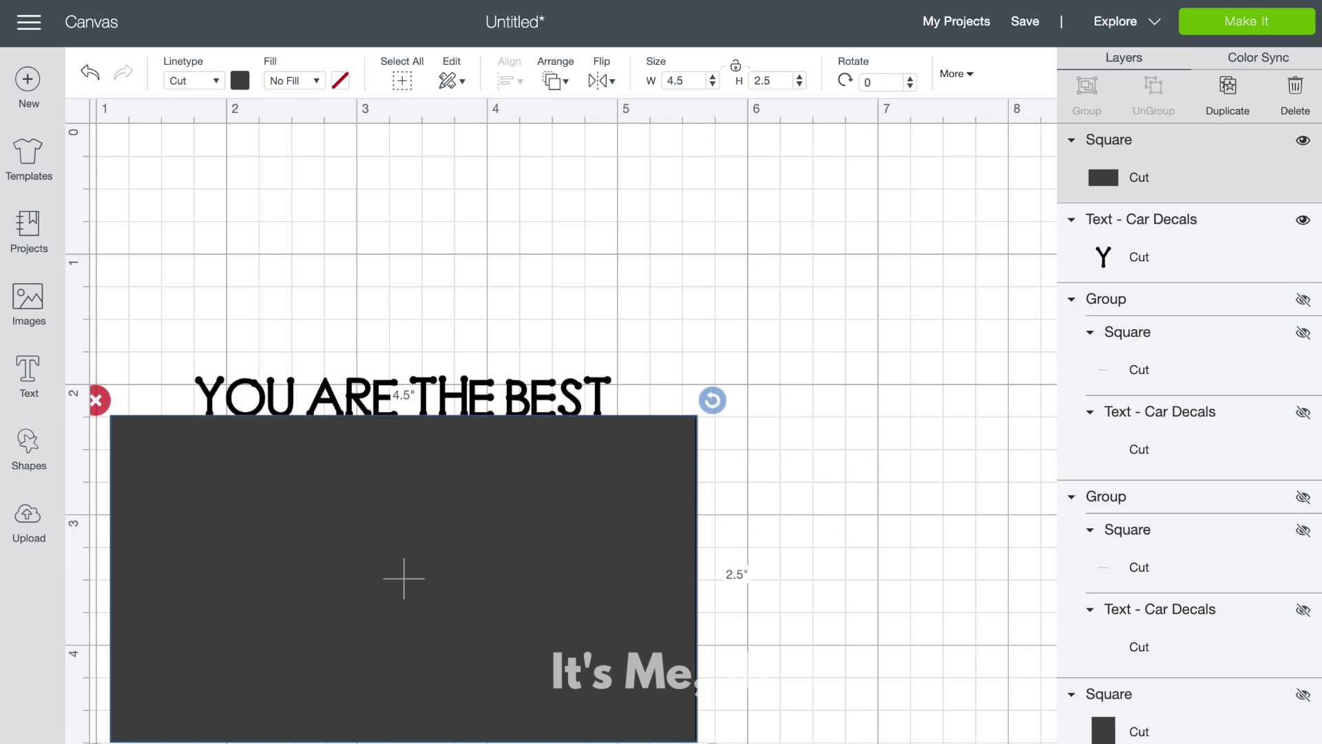
- Enlarge the YOU ARE THE BEST text to about 3.64 inches wide and reposition it centered along the block's upper edge
click(748, 455)
scroll(747, 455, left, 2)
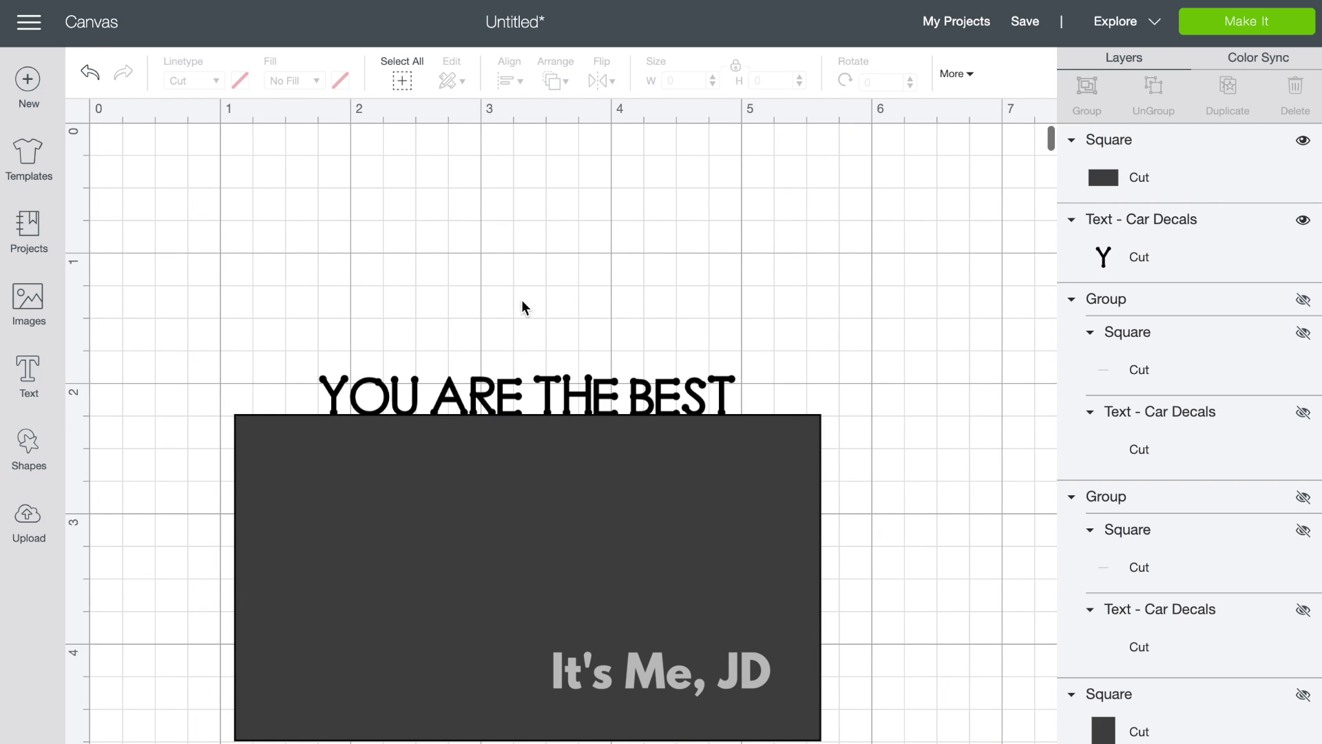
click(582, 390)
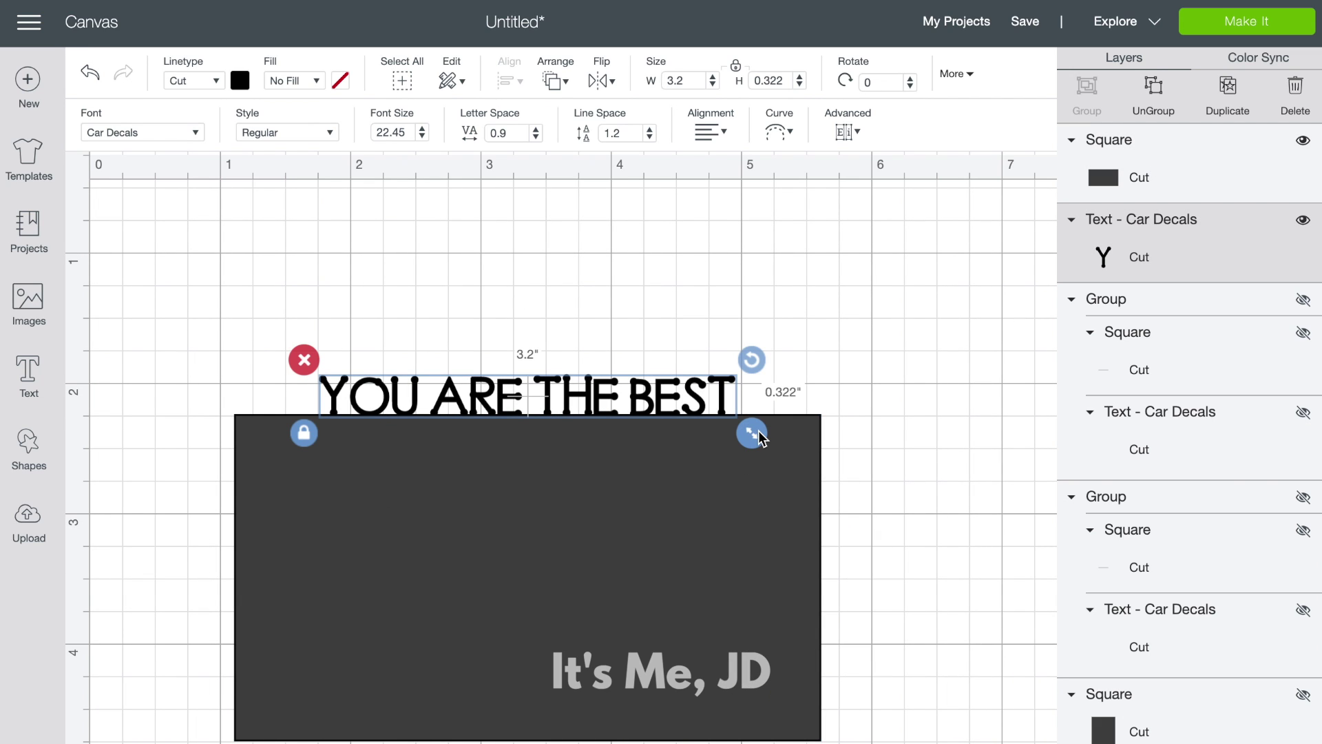
drag(753, 434, 810, 438)
click(723, 370)
drag(686, 387, 658, 388)
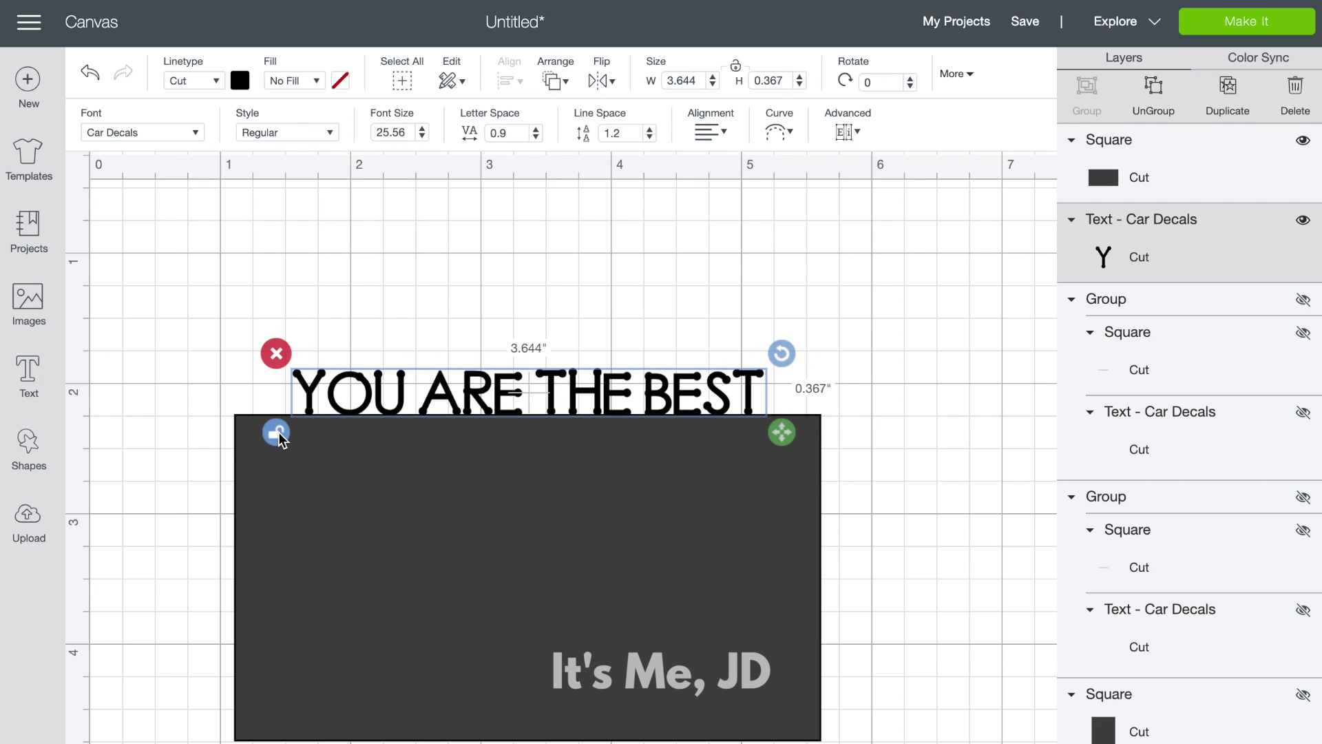
- Stretch the YOU ARE THE BEST text to about 0.53 inches tall and move it so its letters meet the block's upper edge
drag(782, 434, 787, 456)
drag(725, 380, 723, 363)
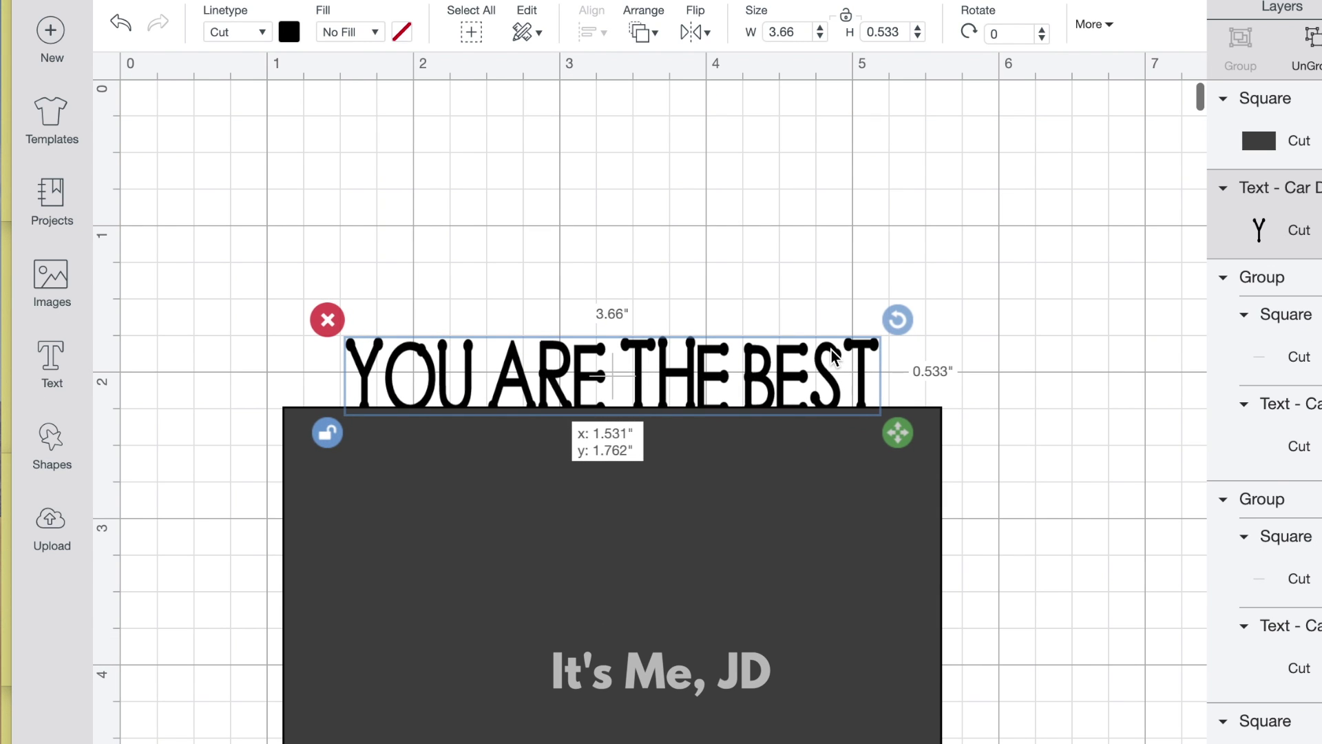
drag(832, 350, 829, 349)
click(1107, 331)
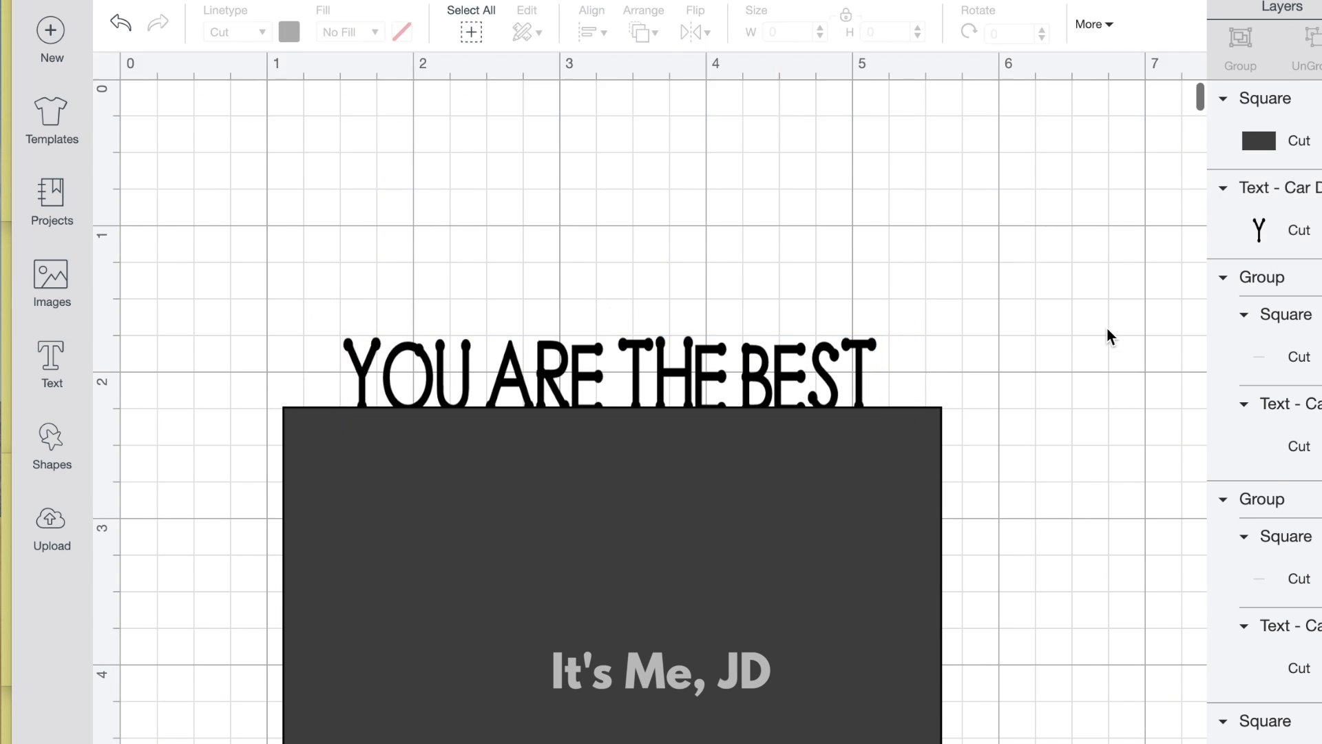
- Widen the YOU ARE THE BEST text slightly and shift it back to the middle of the block's upper edge
click(806, 372)
drag(896, 432, 931, 434)
drag(859, 377, 844, 383)
click(1080, 570)
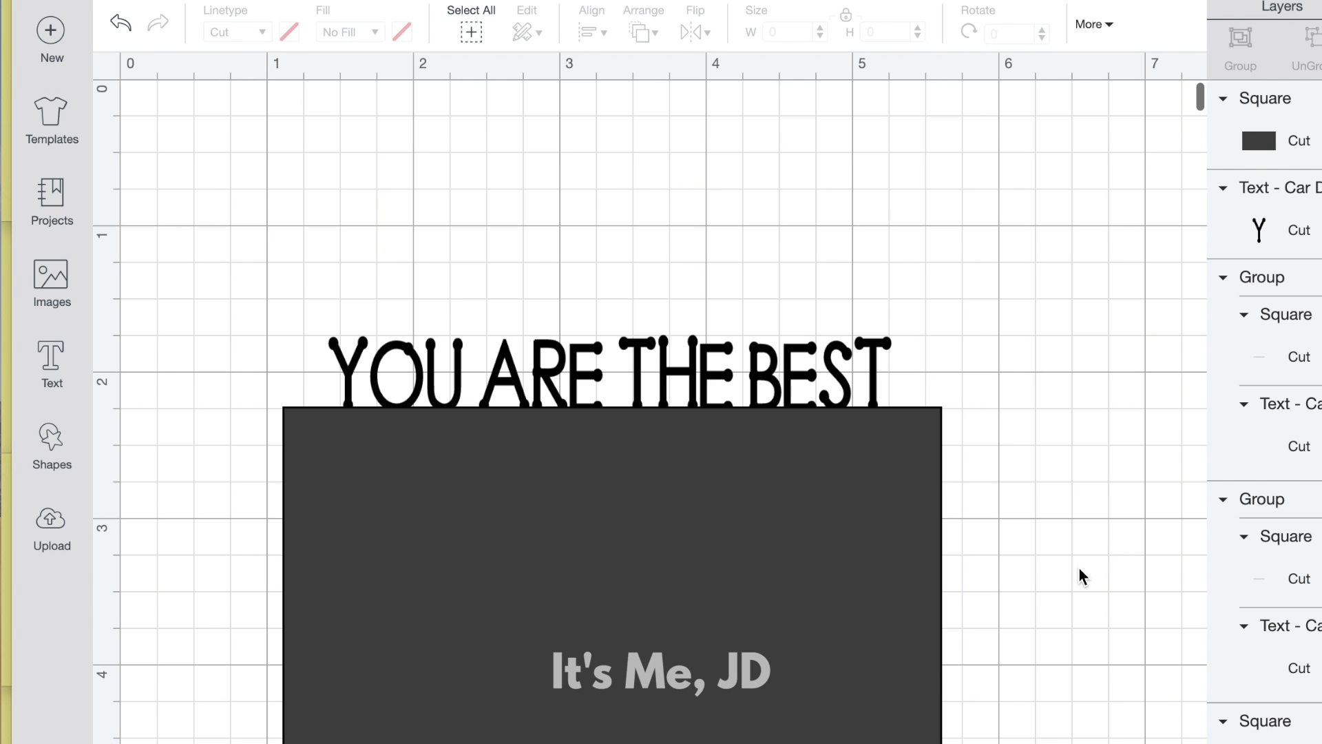
- Center the YOU ARE THE BEST text and the block horizontally on each other
drag(233, 253, 1068, 741)
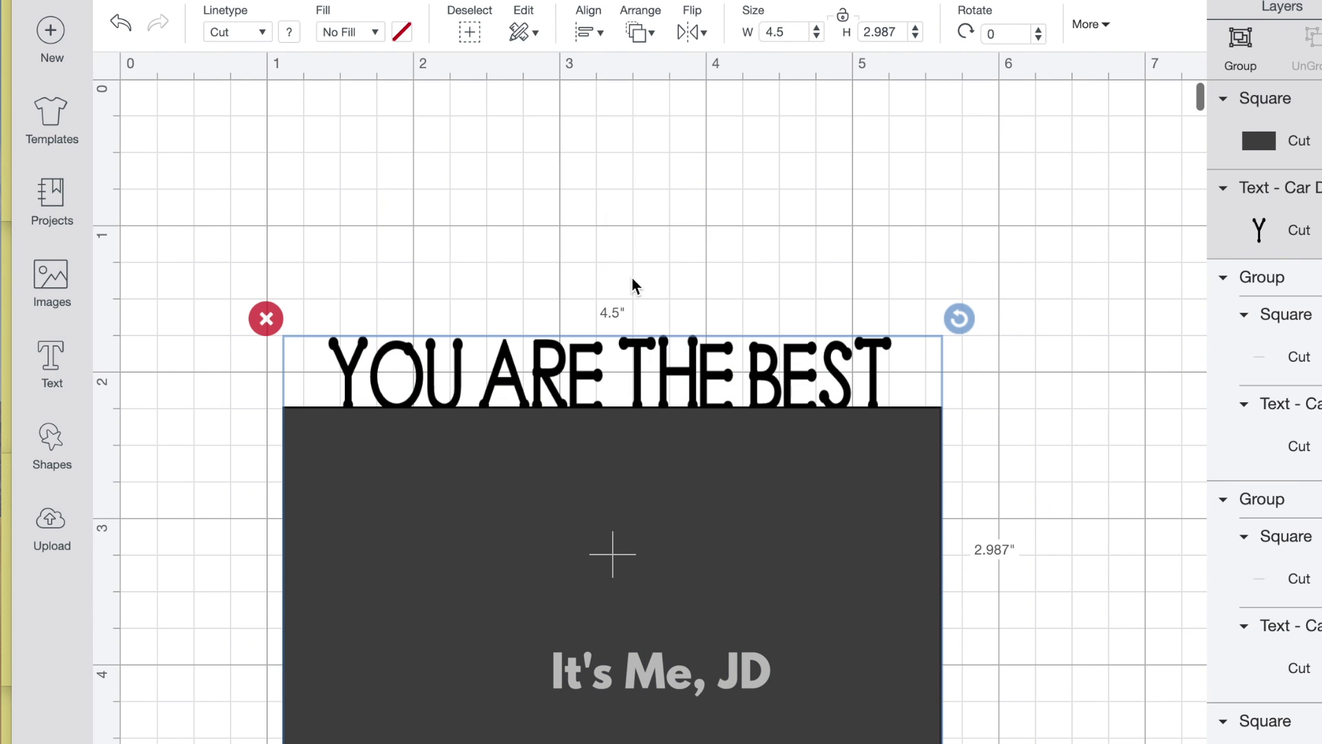
click(600, 35)
click(662, 134)
click(751, 191)
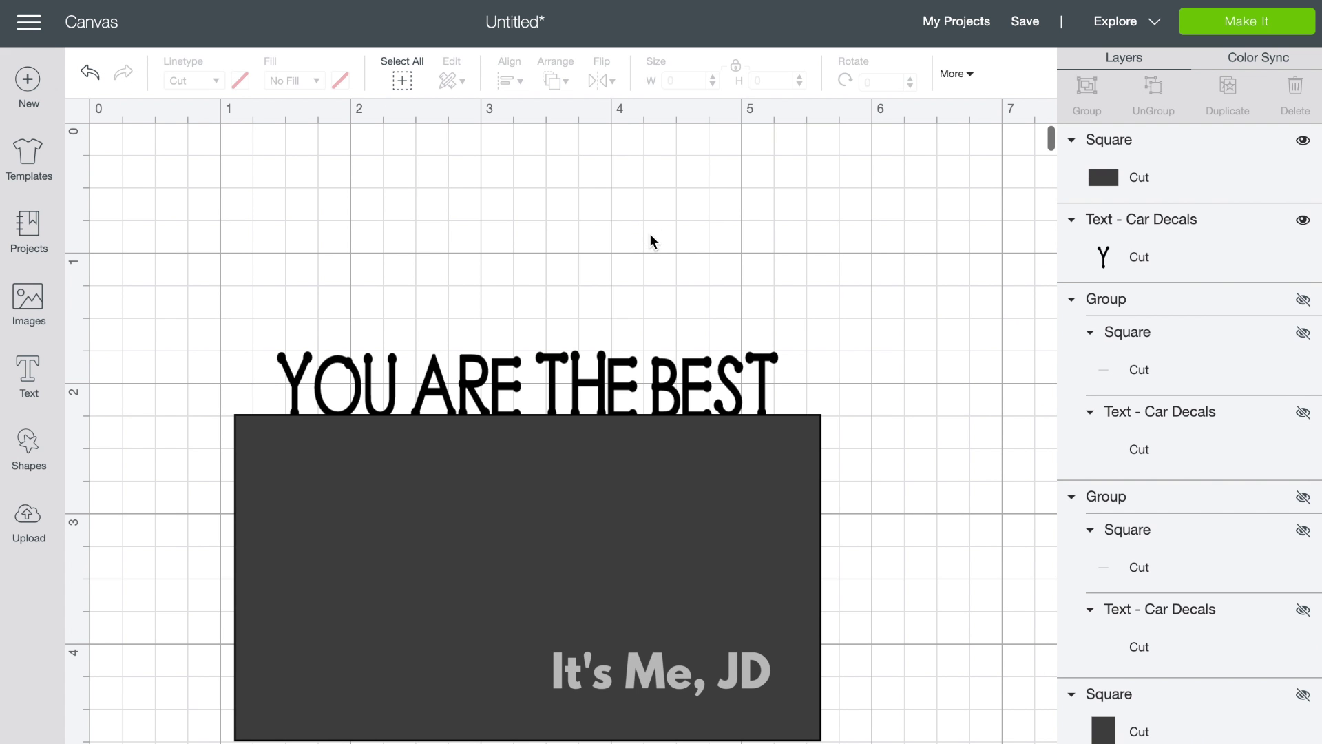
- Weld the YOU ARE THE BEST text and the block into one shape and send the design on for cutting
drag(181, 297, 936, 741)
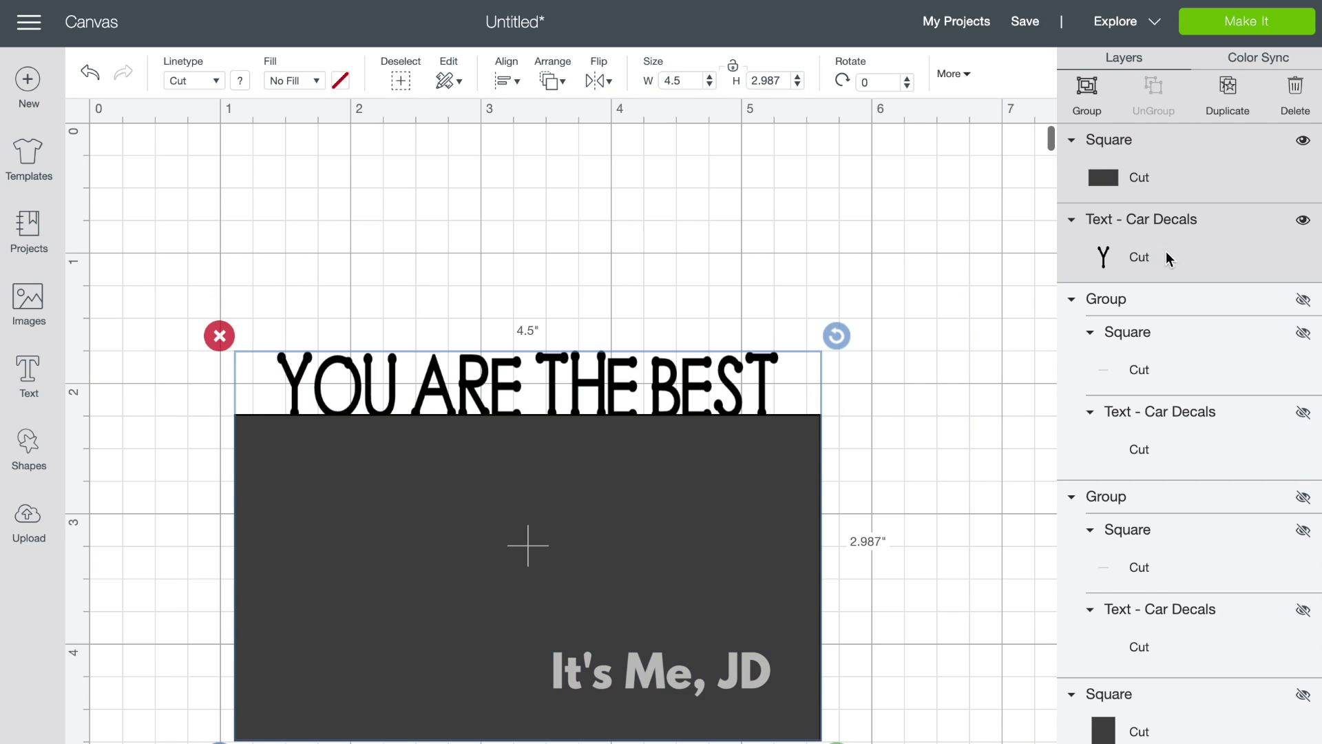
click(1095, 95)
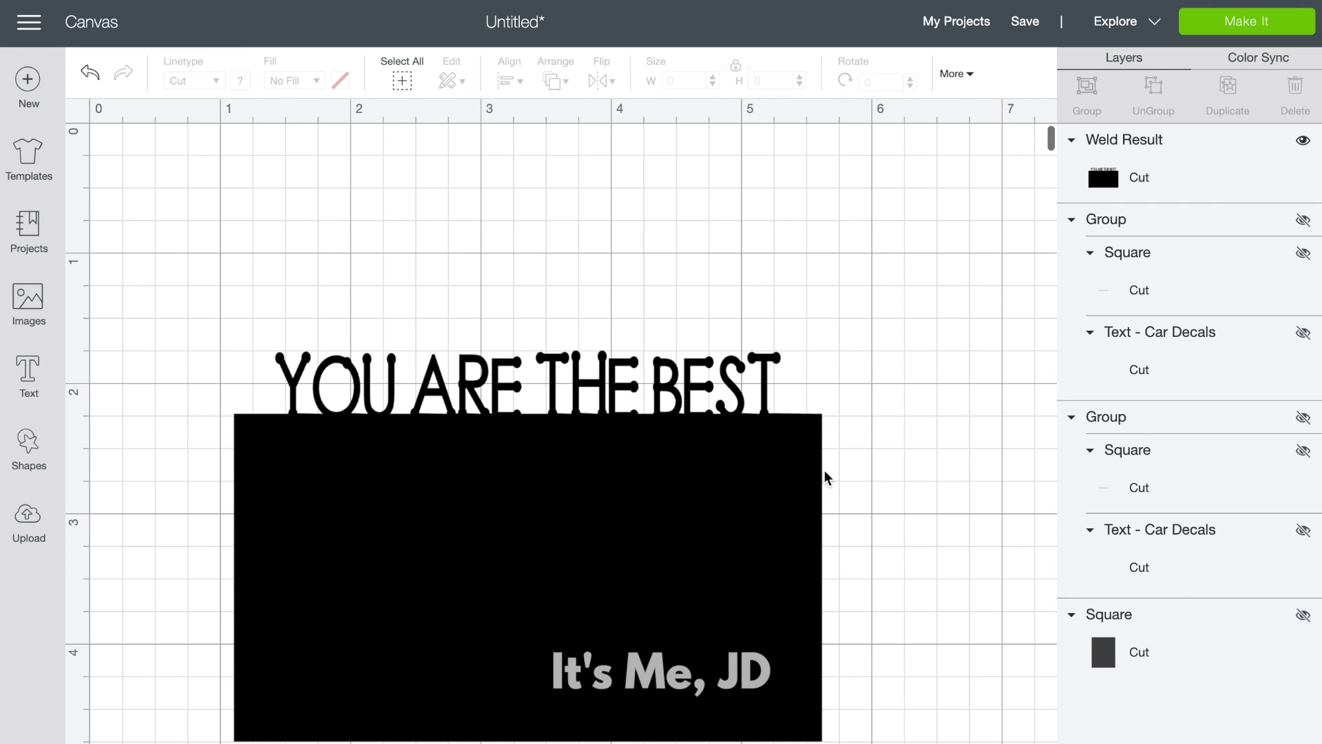
click(1236, 24)
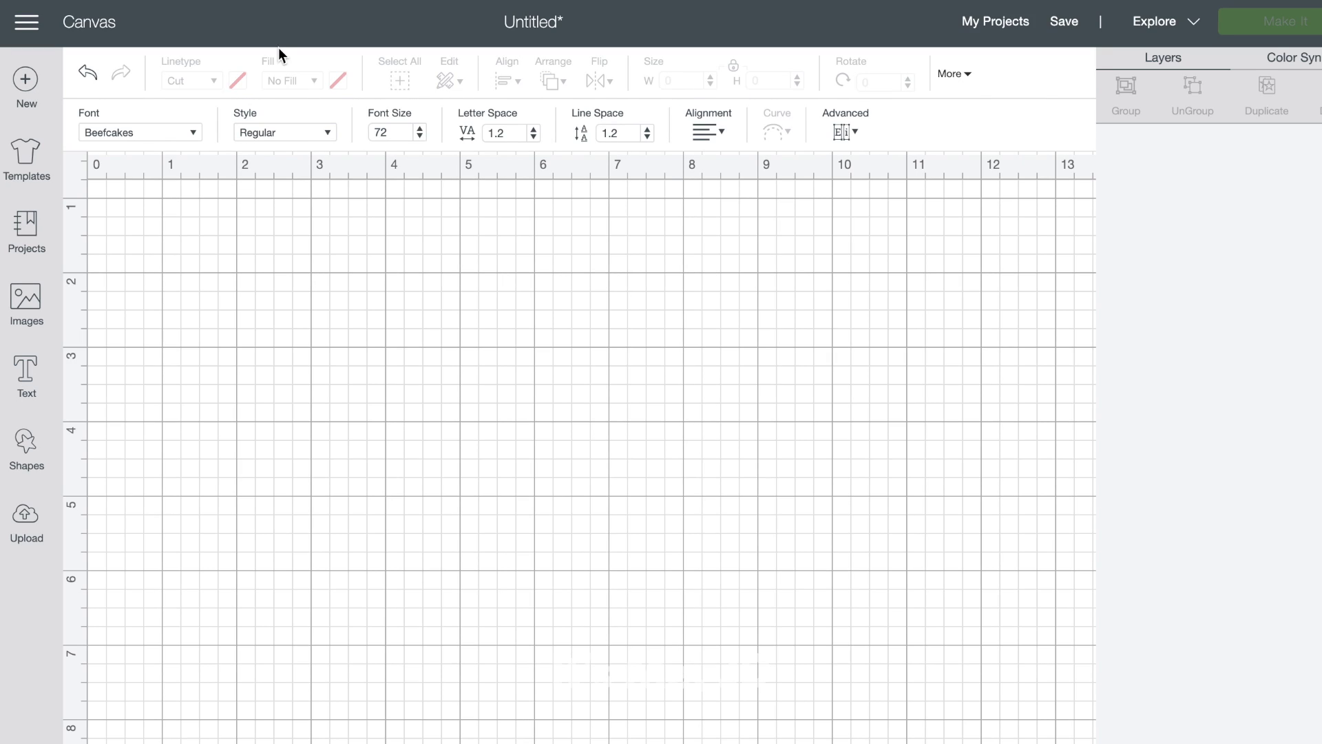
- Search the Cricut fonts for Cricut Sans and apply it to the new text object
click(196, 132)
click(881, 83)
text(CR)
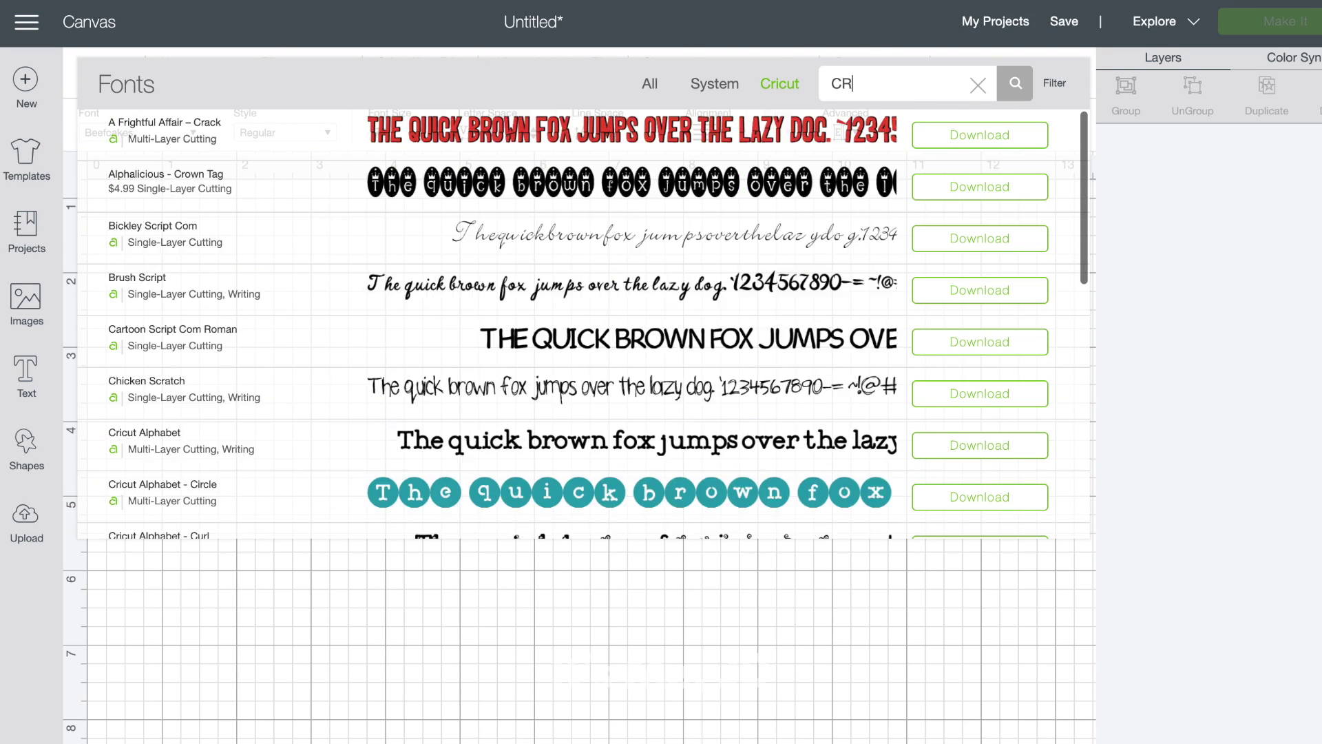
text(IC)
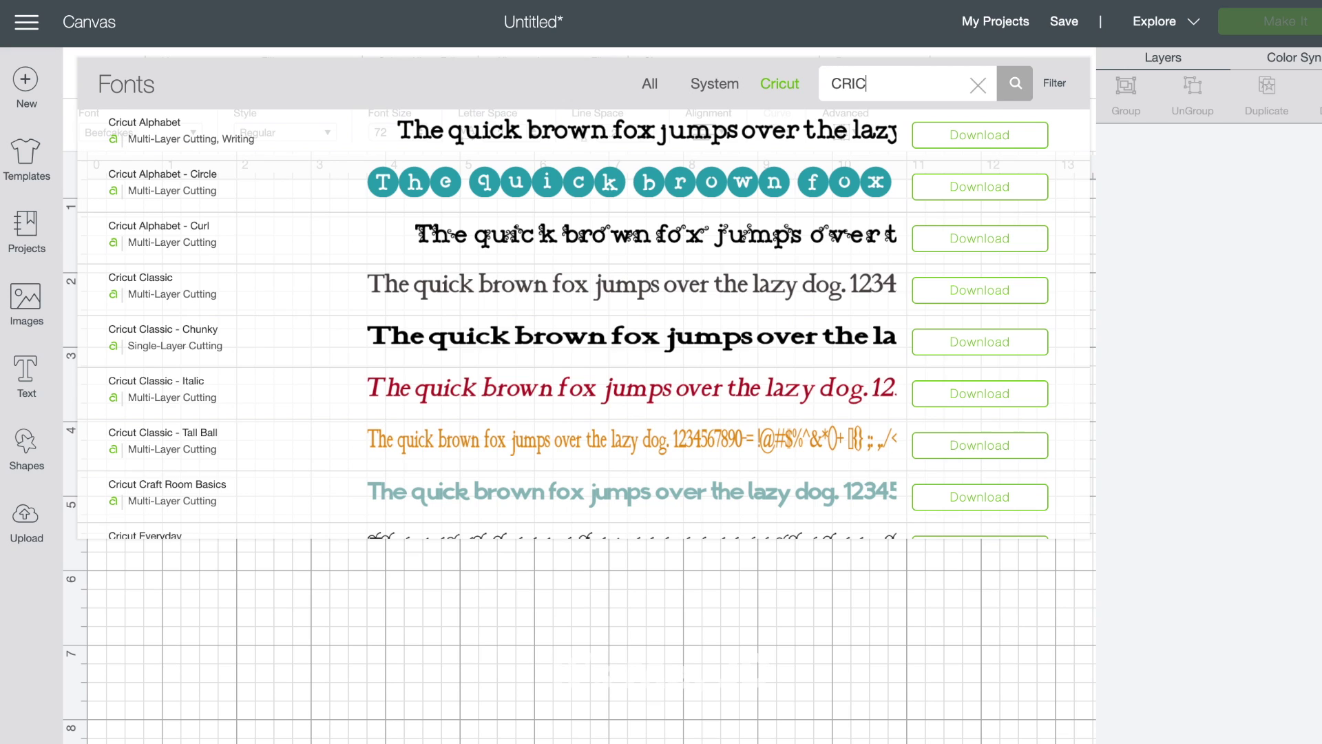
text(UTS SANS)
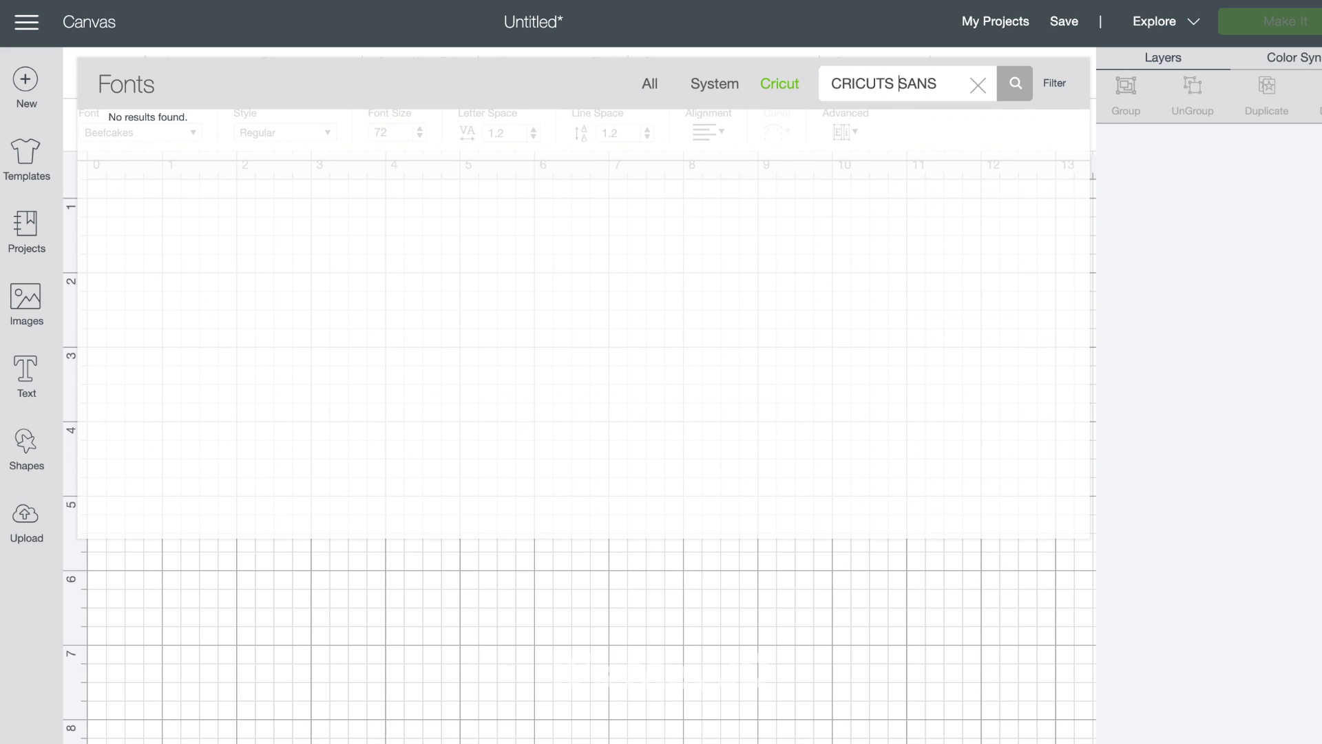
key(BackSpace)
click(535, 131)
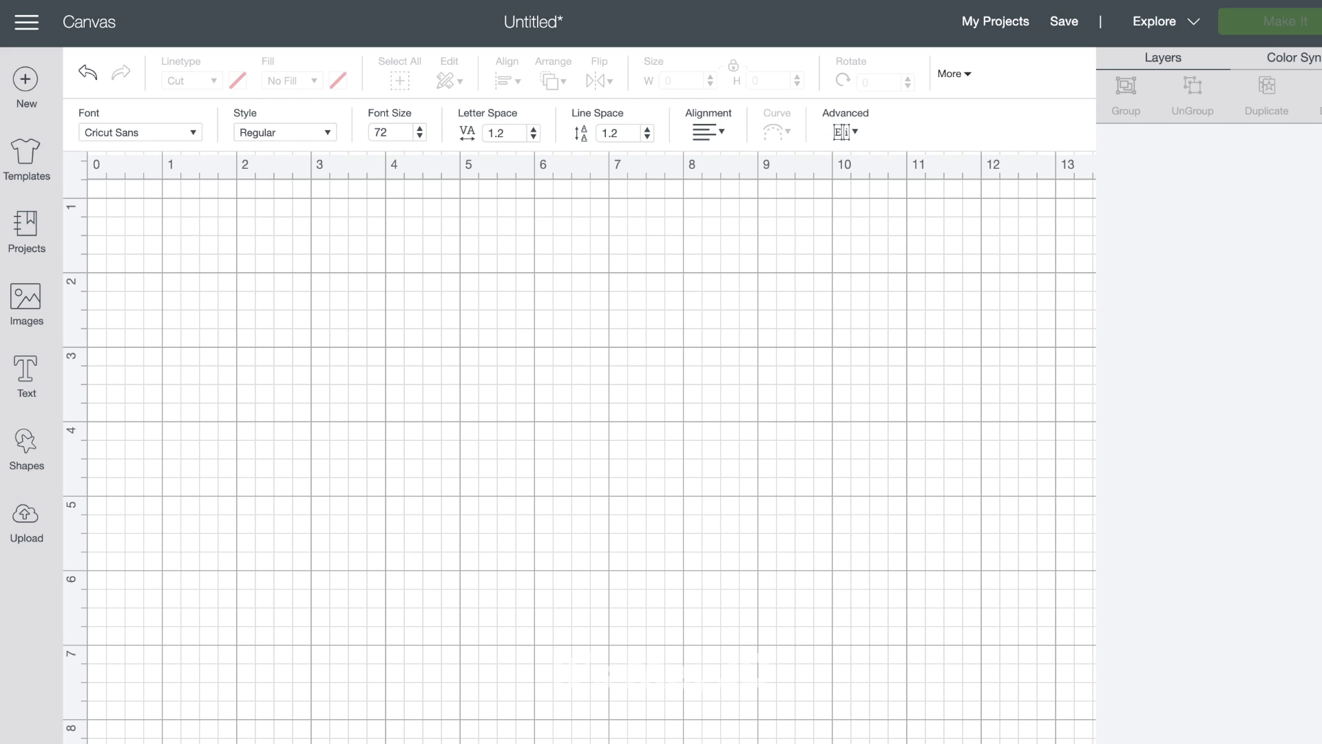
- Enter HAPPY BIRTHDAY TO YOU twice on one line, separated by ten spaces
text(HAPPY BIRTHDAY TO TO)
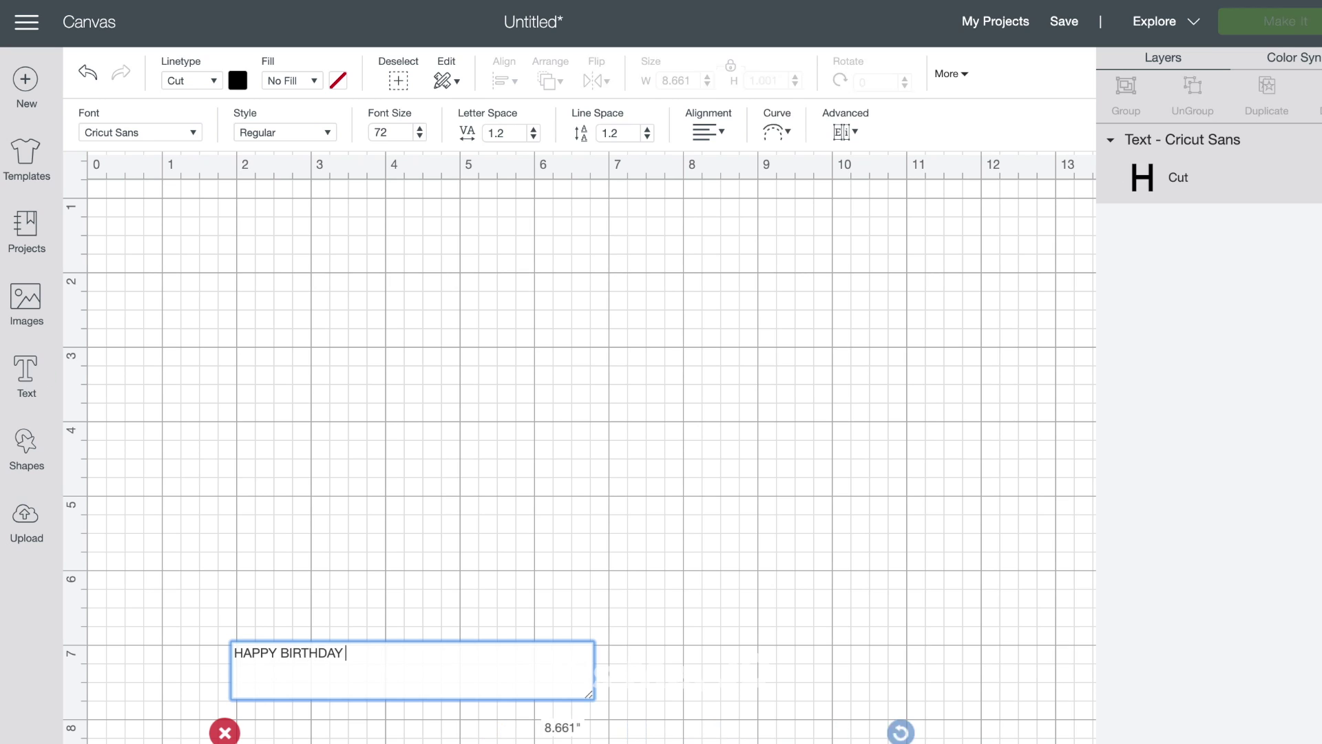
key(BackSpace)
key(BackSpace)
text(YOU)
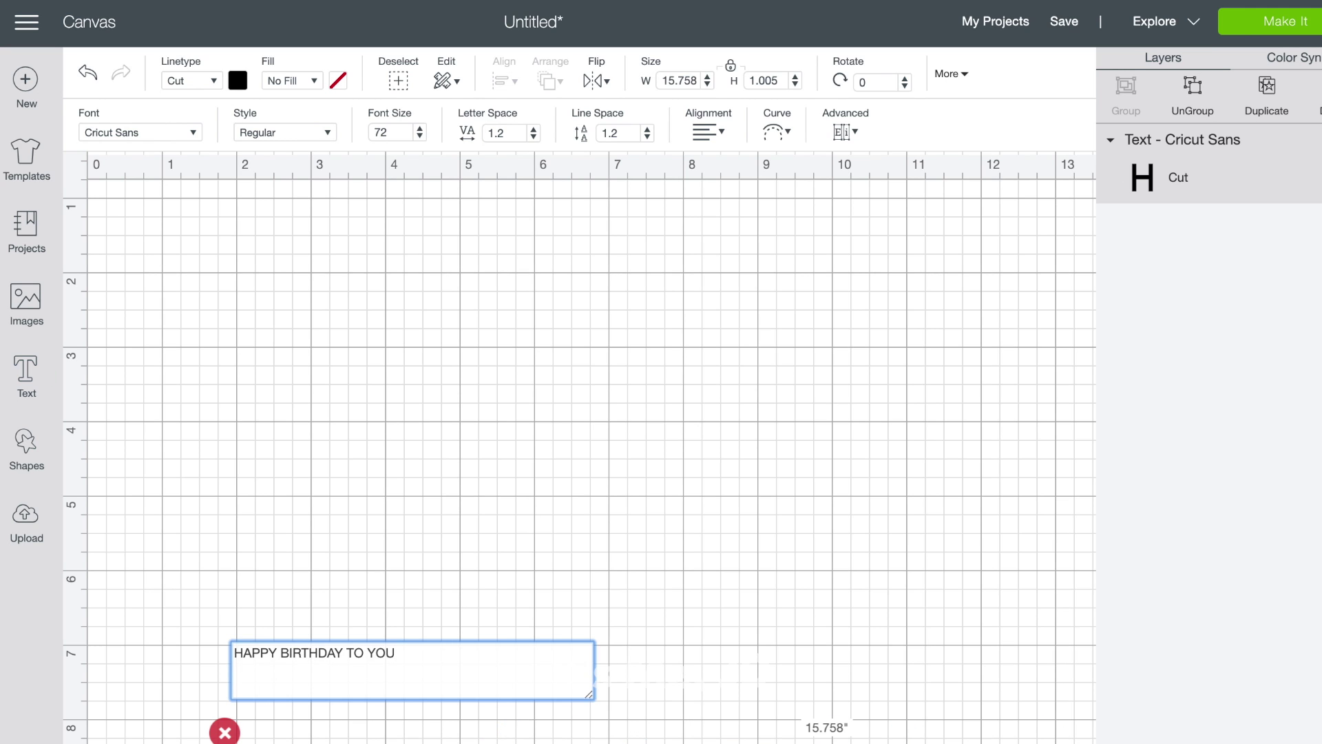
text(          HAPPY BIRTHDAY TO YOU)
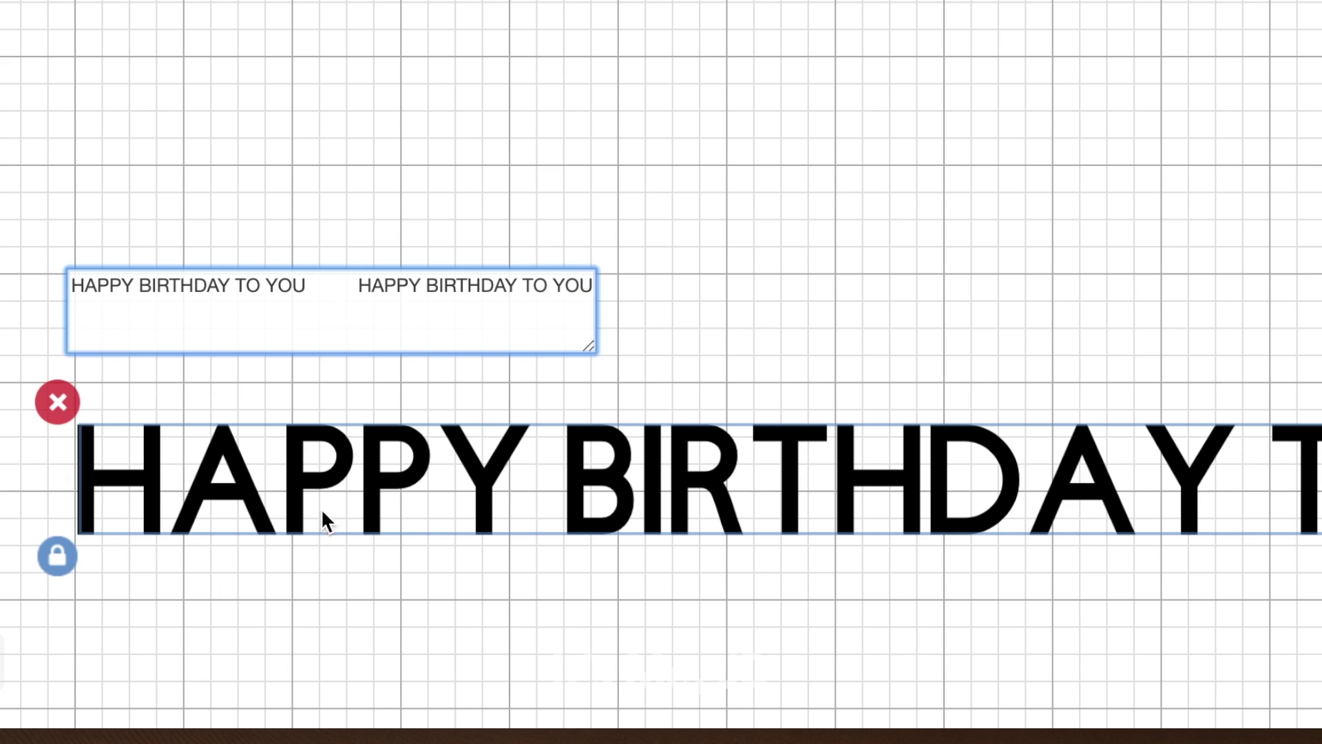
- Set the birthday text's font size to 24 and move the line up to about the 3-inch mark
click(353, 473)
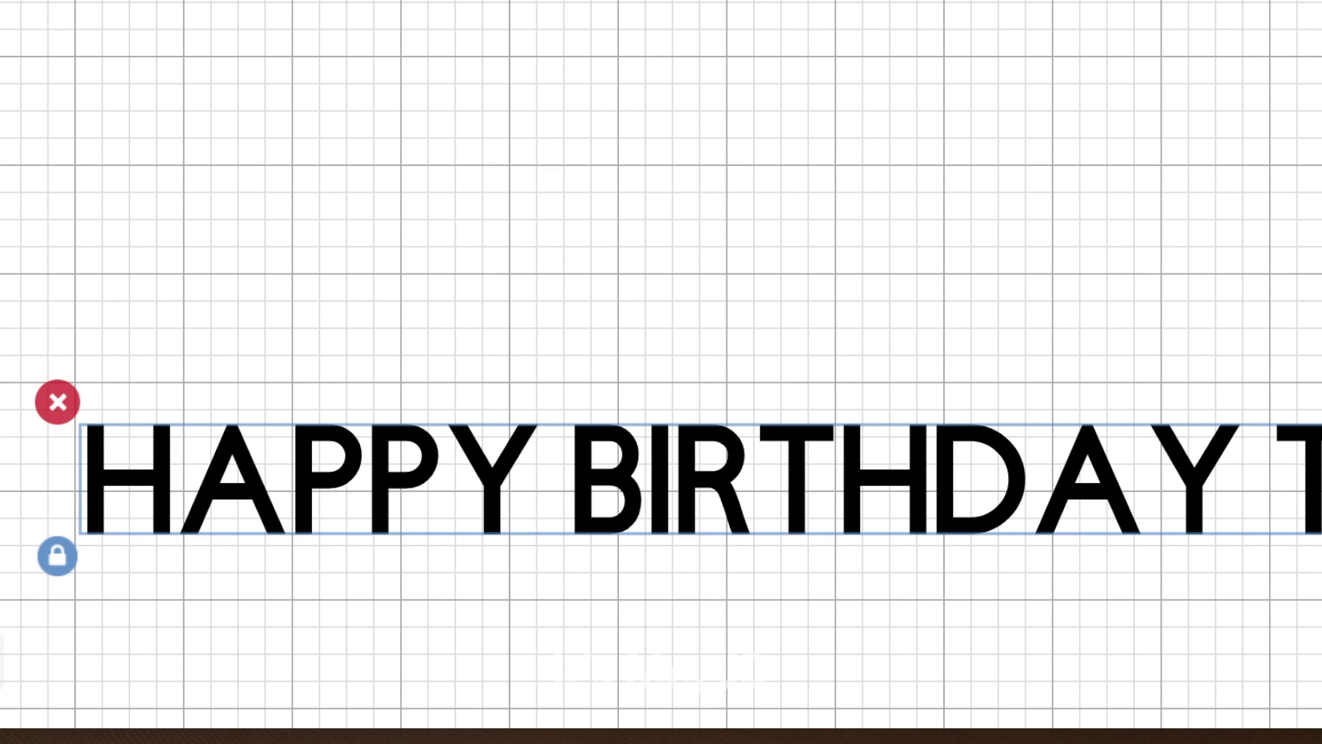
key(Return)
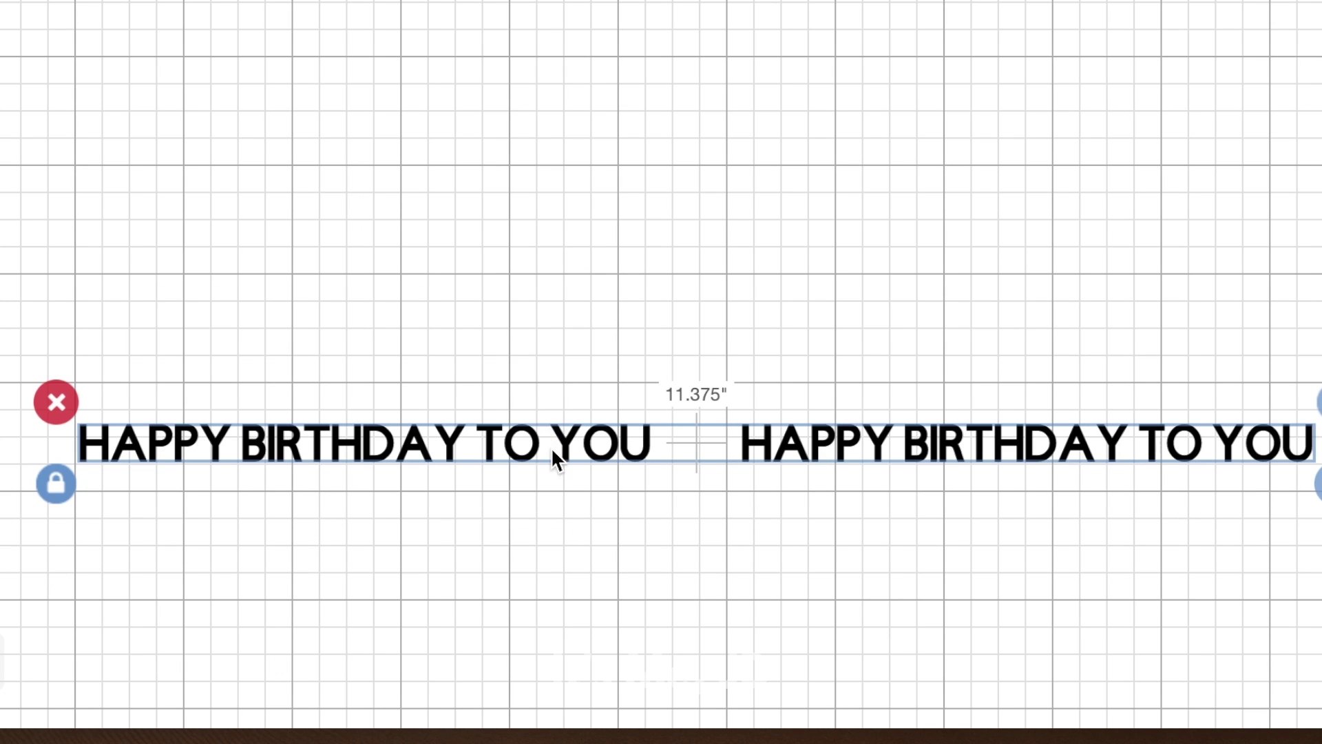
drag(551, 447, 471, 264)
drag(504, 454, 465, 390)
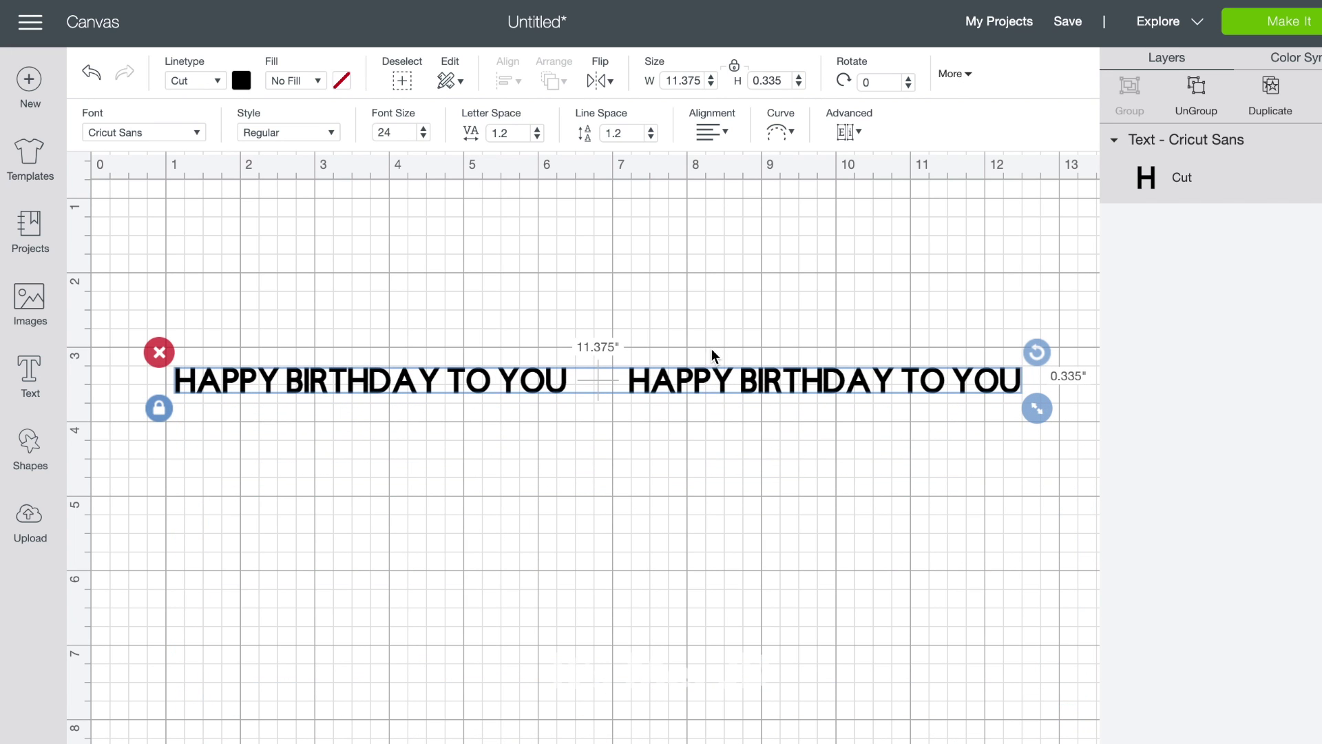
click(792, 135)
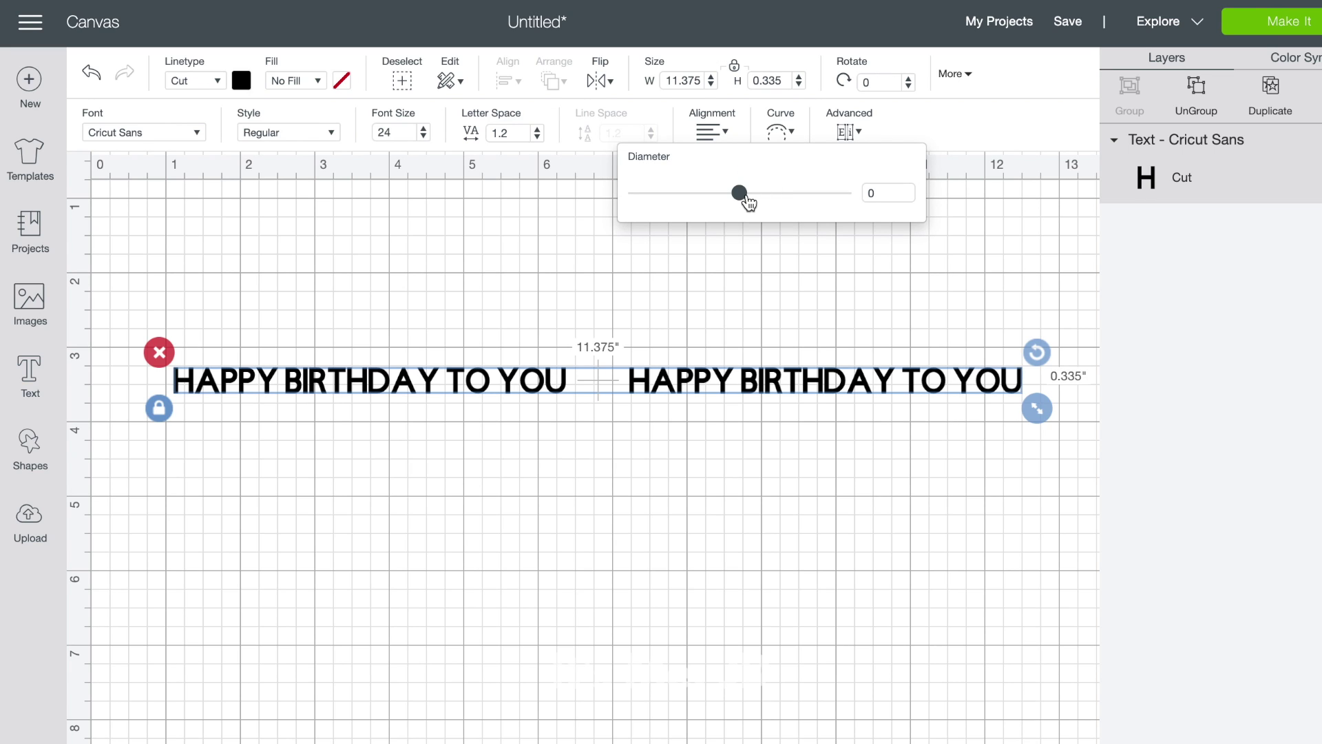
click(798, 123)
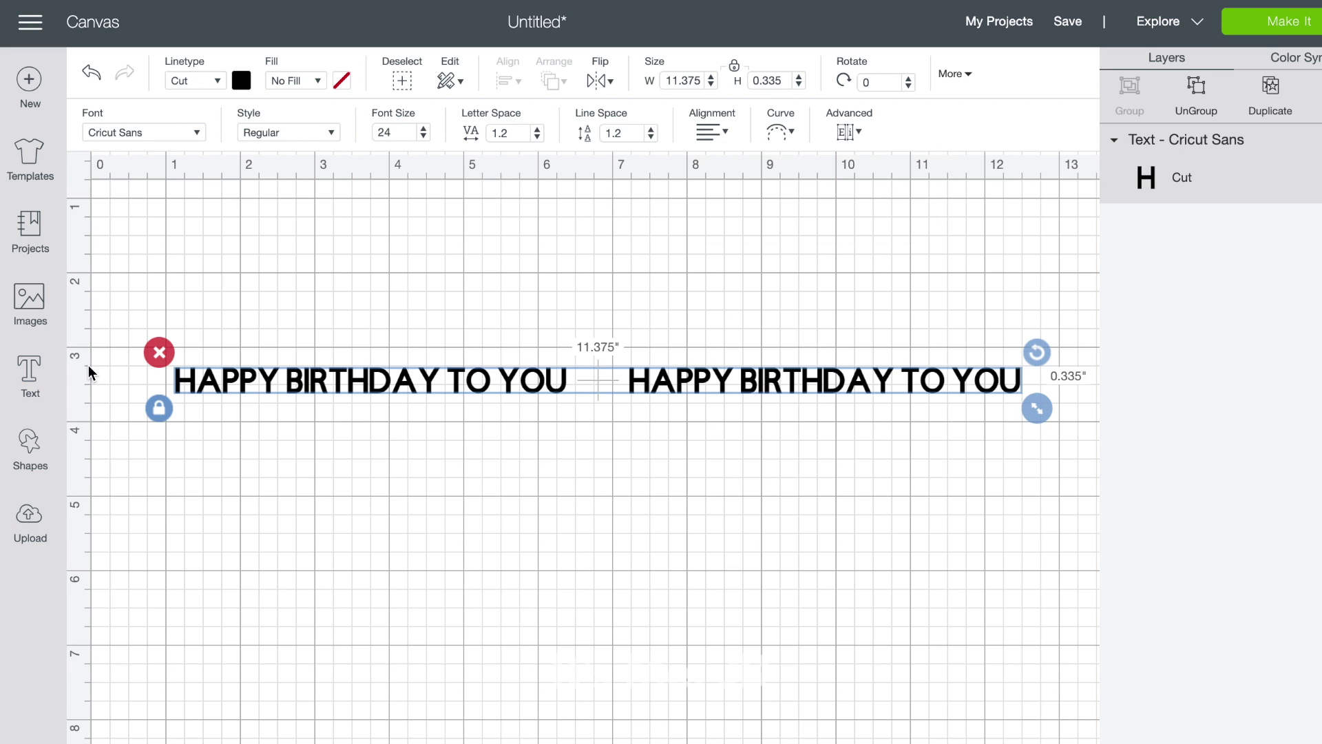
- Add a circle about 4.18 inches in diameter below the birthday text
click(33, 455)
click(186, 304)
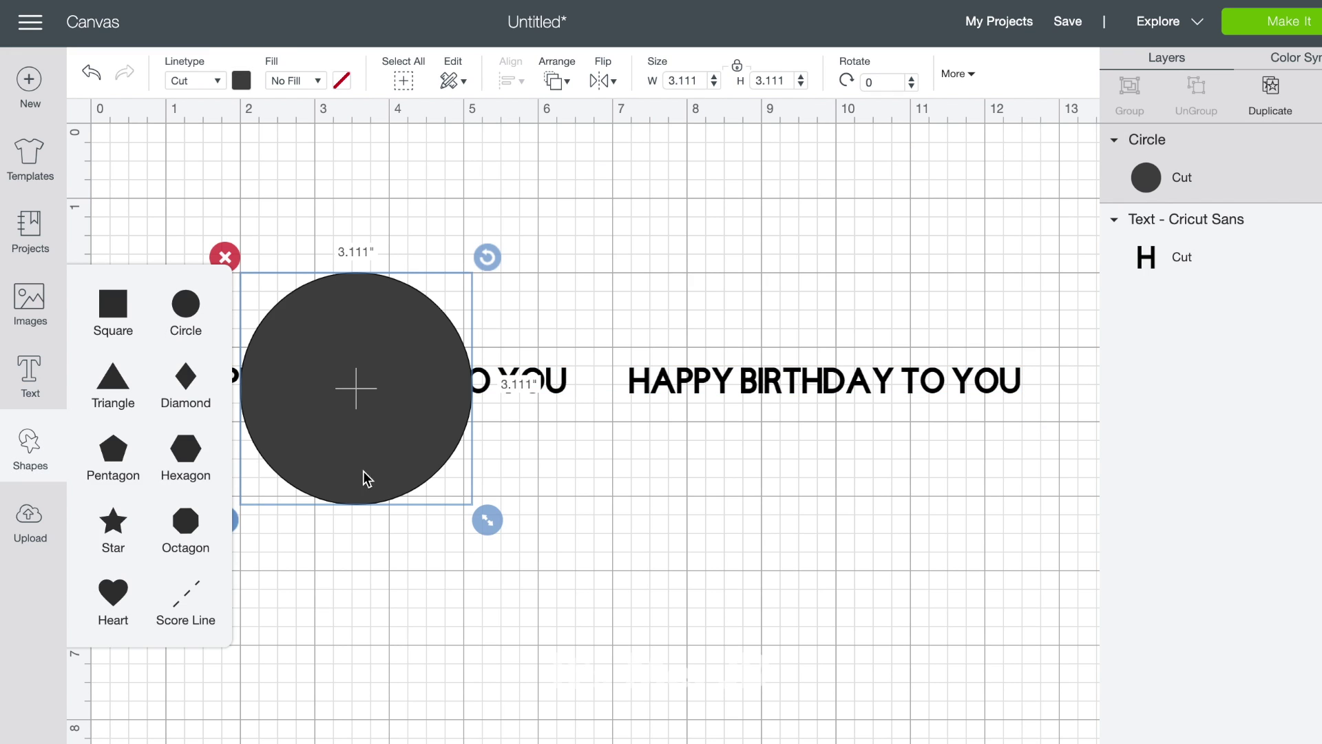
drag(365, 478, 532, 620)
drag(637, 653, 721, 696)
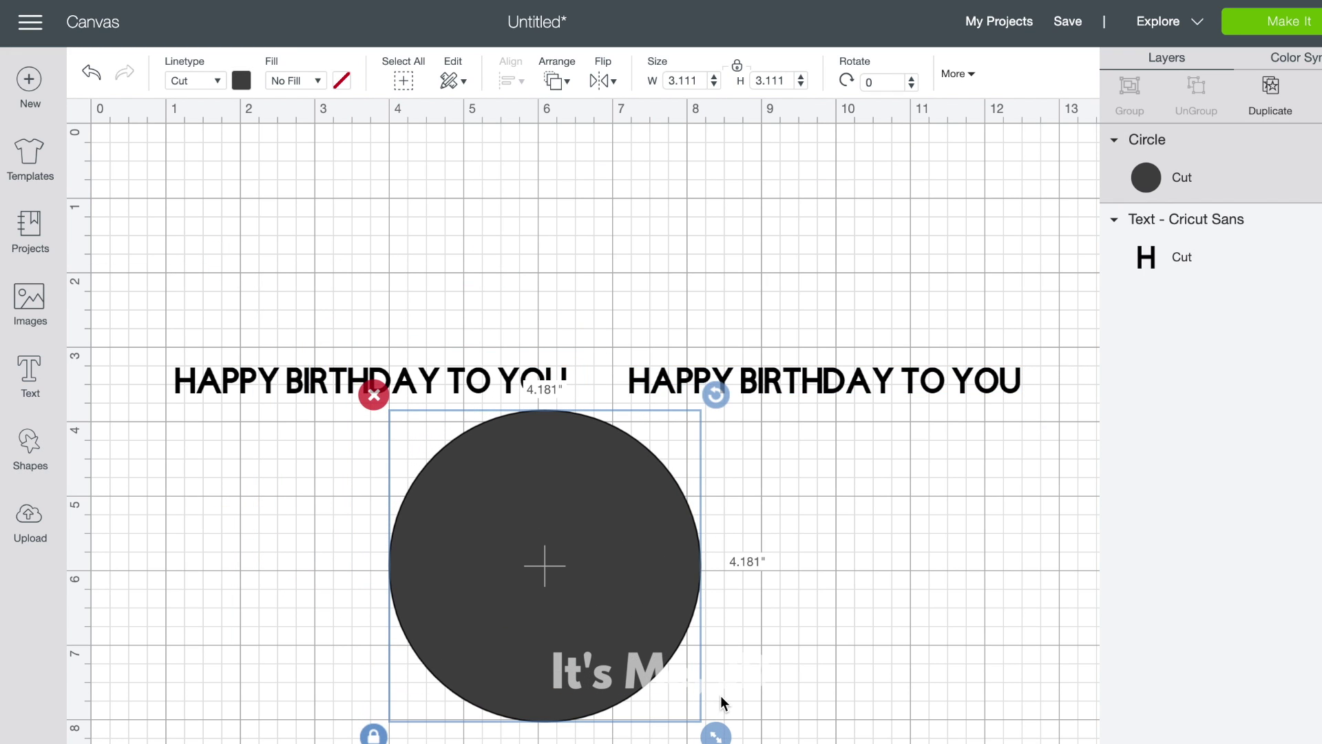
click(767, 586)
- Center the birthday text above the circle and curve it around the circle with a diameter of about 3.948
drag(795, 399, 743, 406)
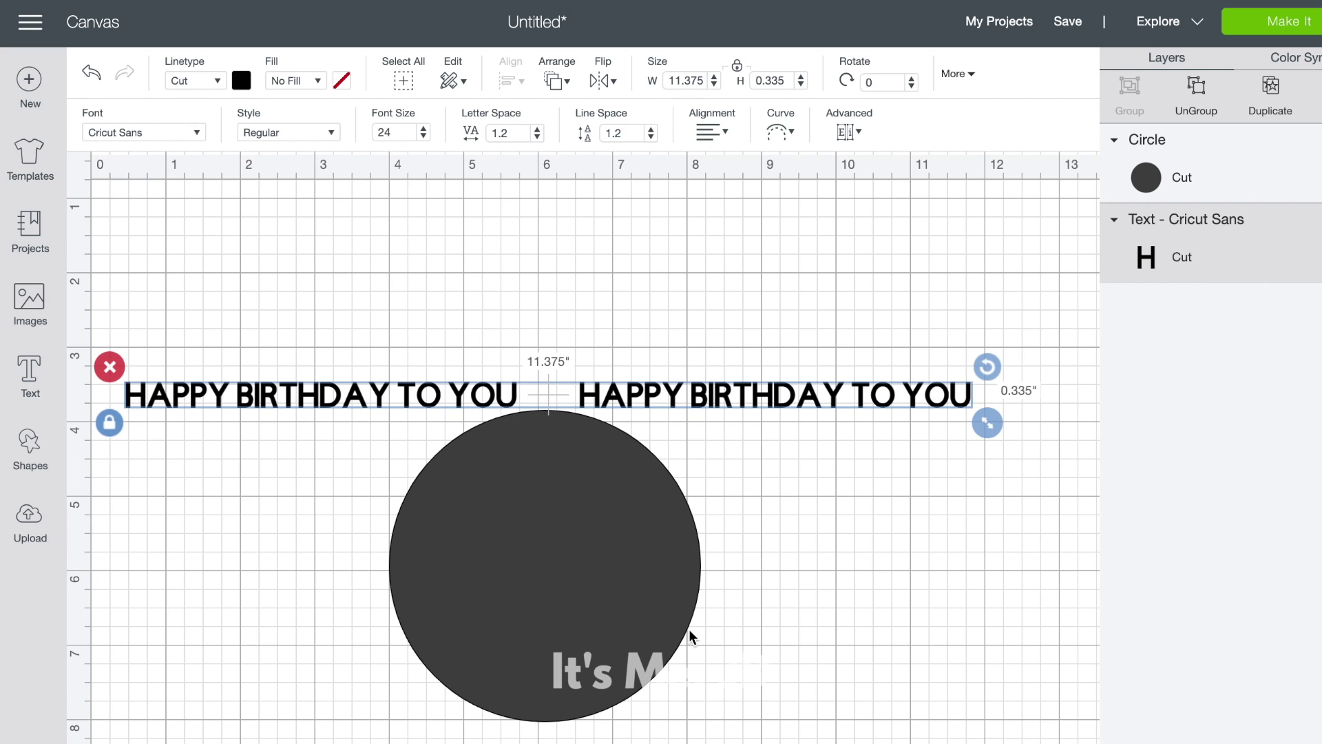
click(788, 130)
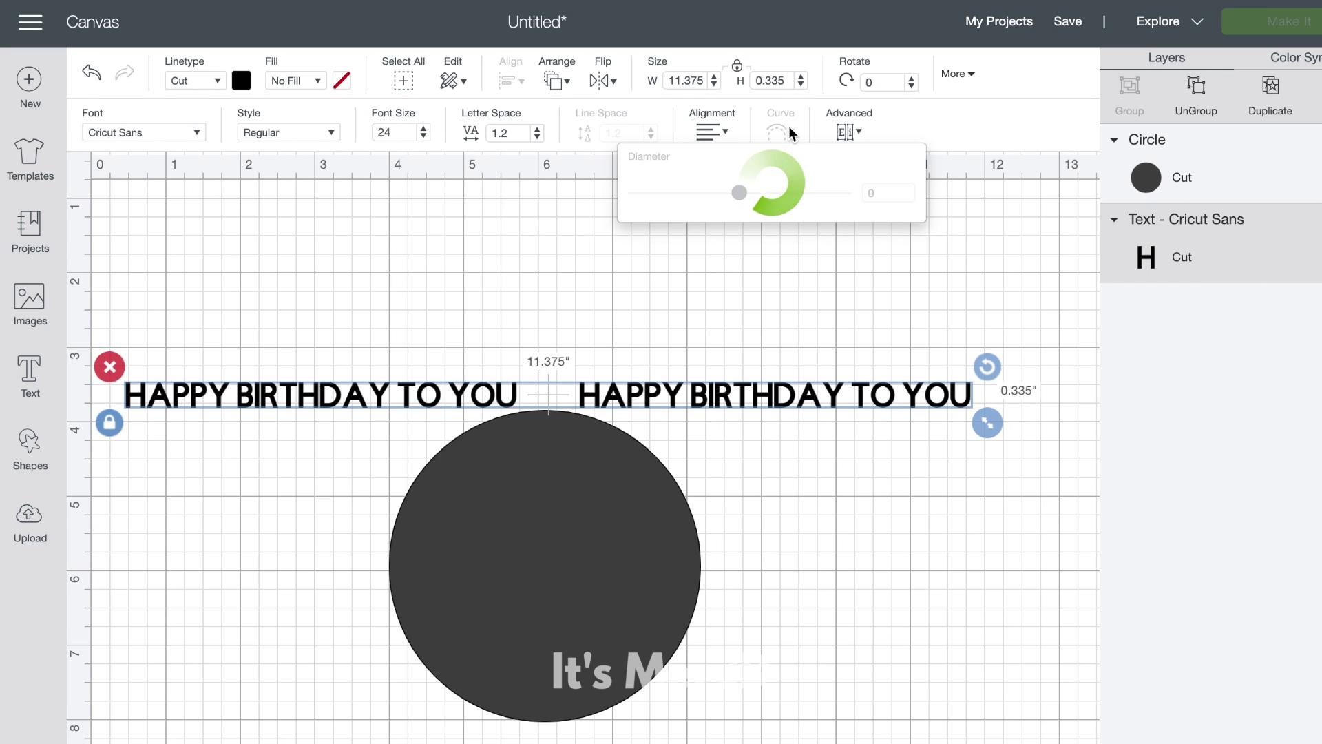
drag(742, 197, 841, 214)
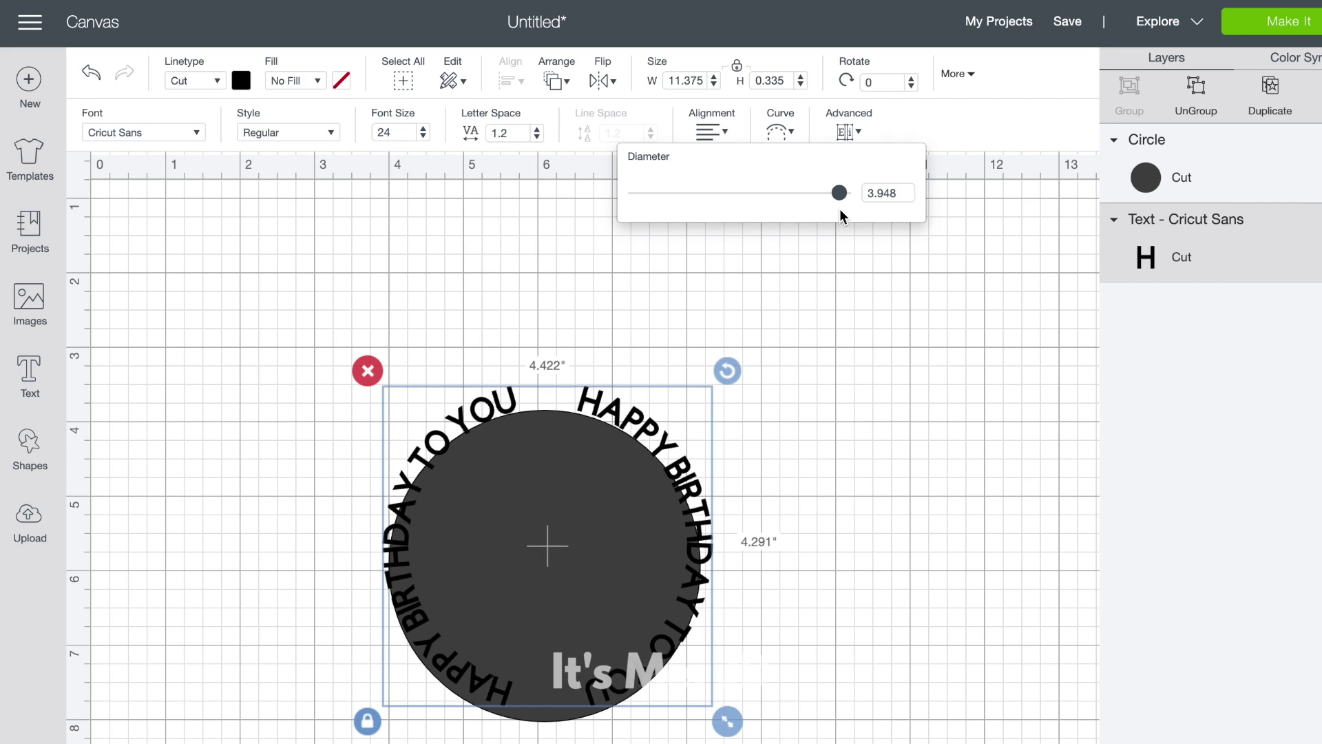
- Refine the birthday text's curve diameter, trying 3.900 and 3.850 before settling on 3.875
click(890, 192)
text(3.900)
key(Return)
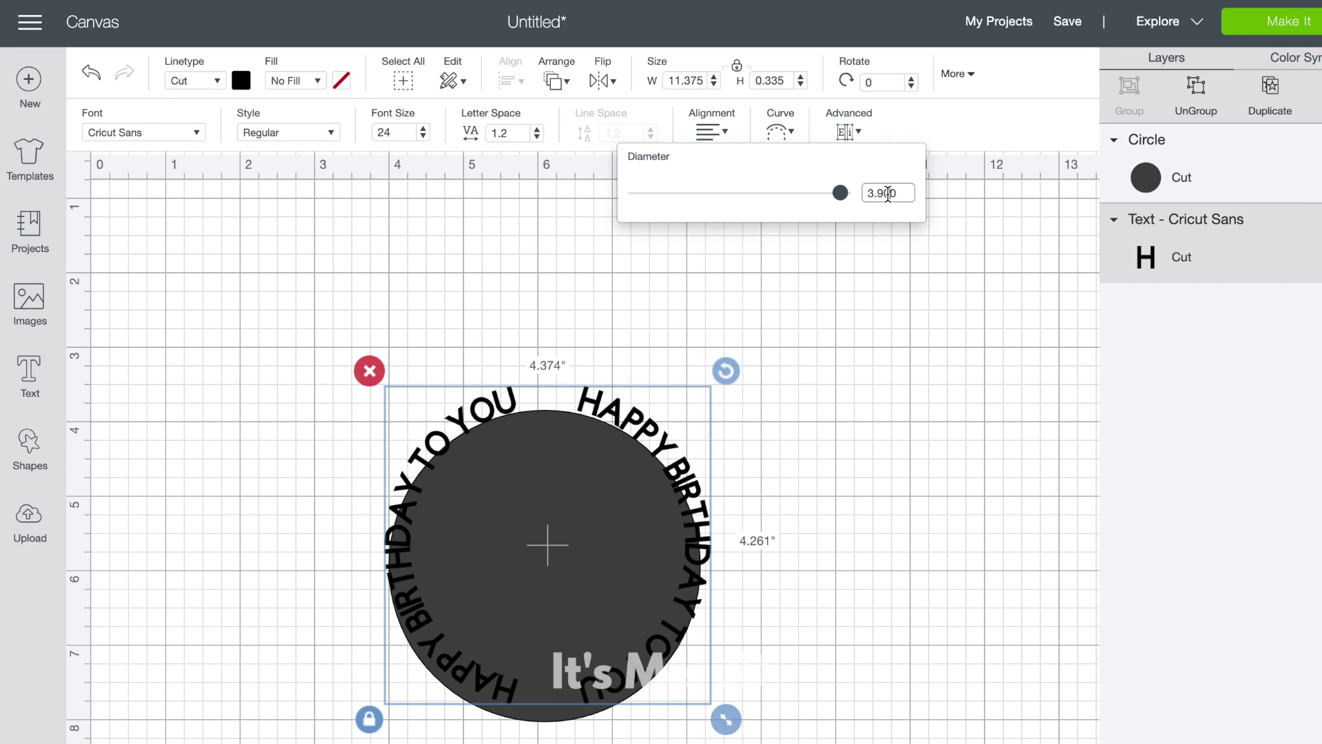
text(85)
key(Return)
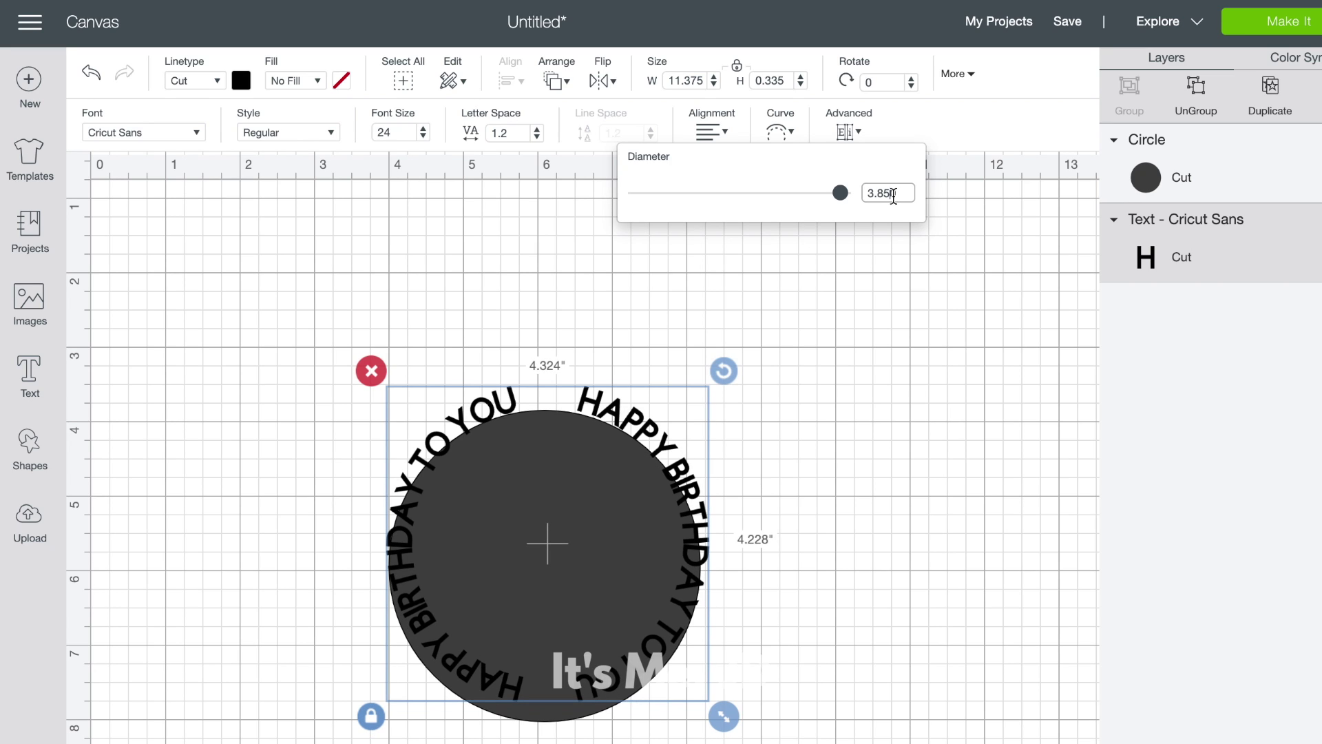
key(Return)
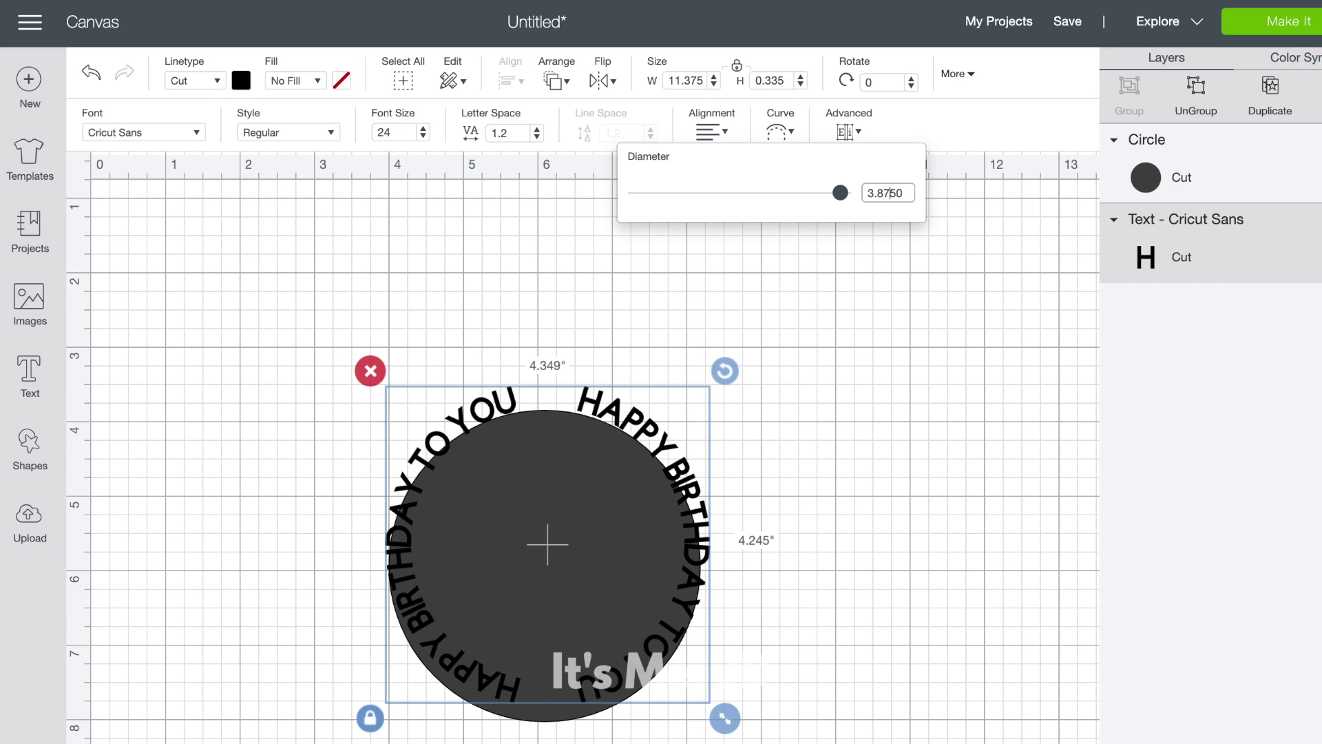
click(828, 607)
- Shrink the circle to about 3.68 inches in diameter and center it inside the ring of birthday text
click(600, 600)
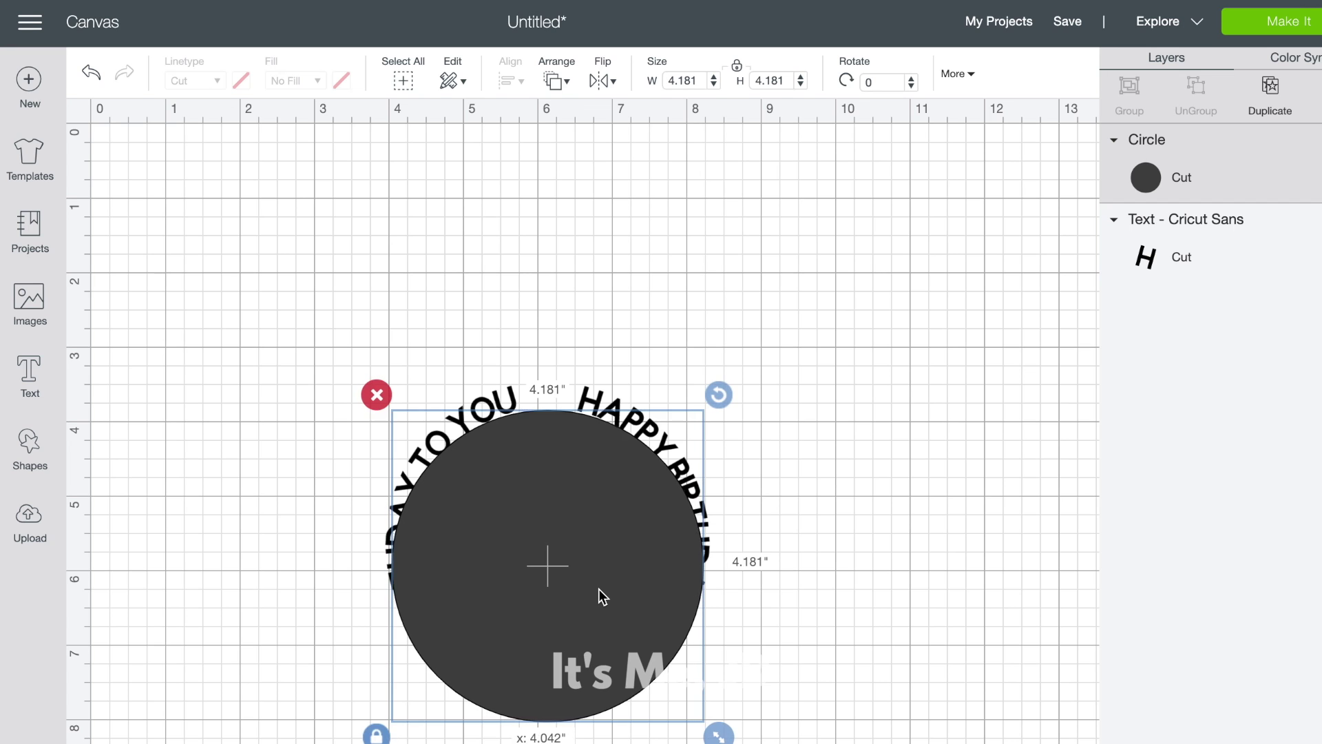
scroll(662, 682, up, 1)
scroll(662, 681, up, 1)
scroll(582, 434, down, 4)
scroll(583, 433, right, 3)
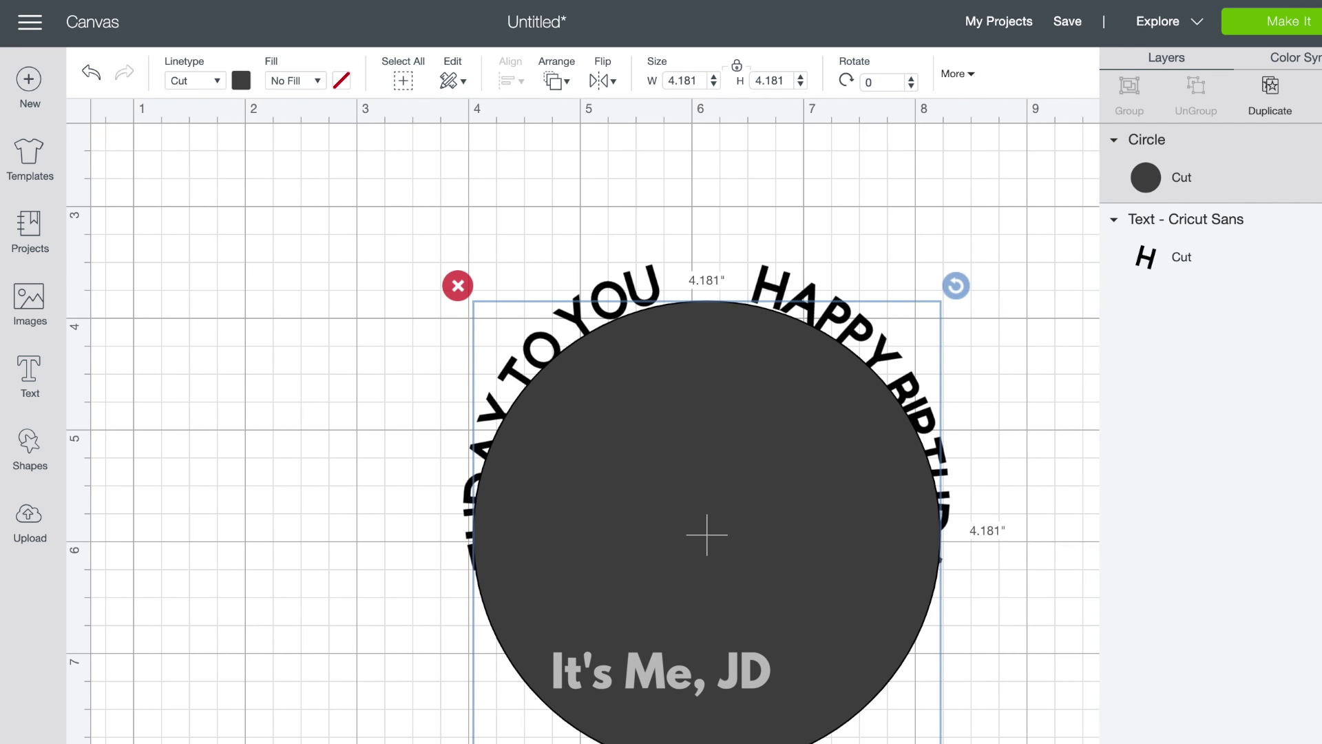
drag(816, 743, 748, 717)
drag(626, 595, 650, 593)
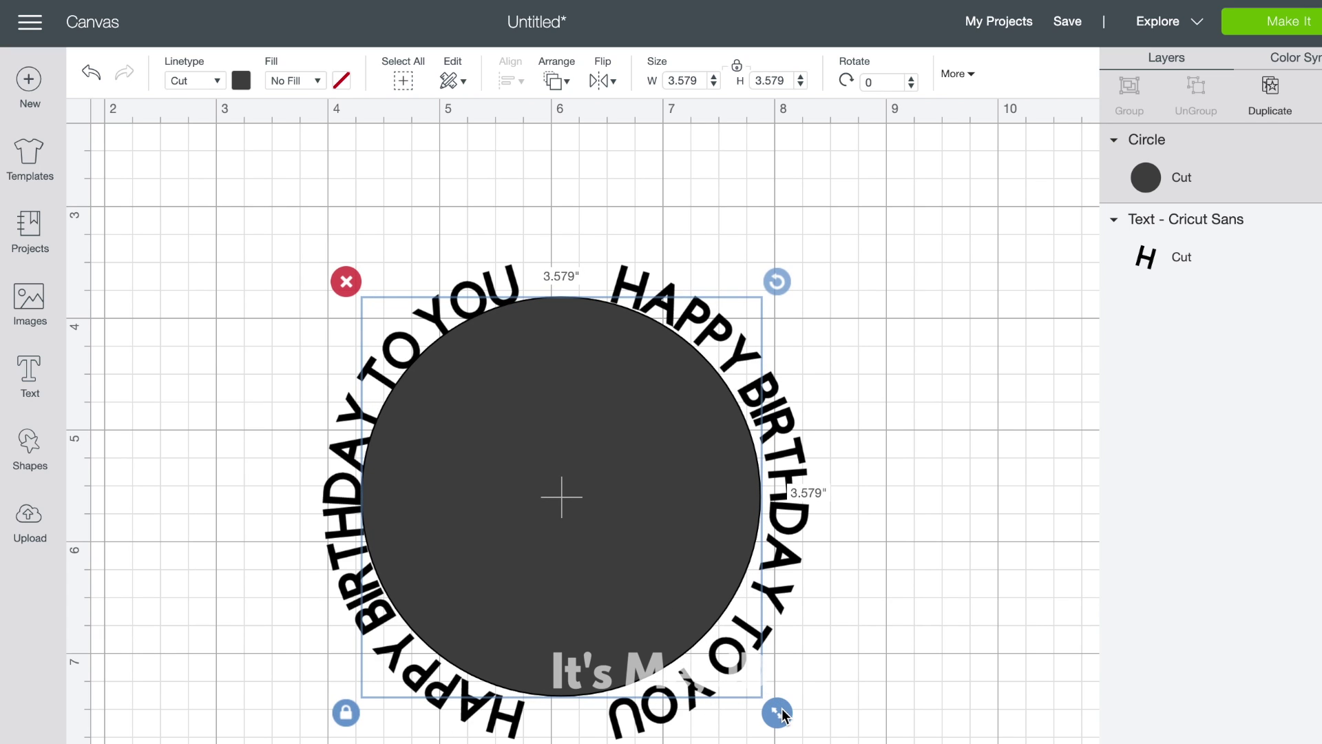
drag(777, 713, 794, 723)
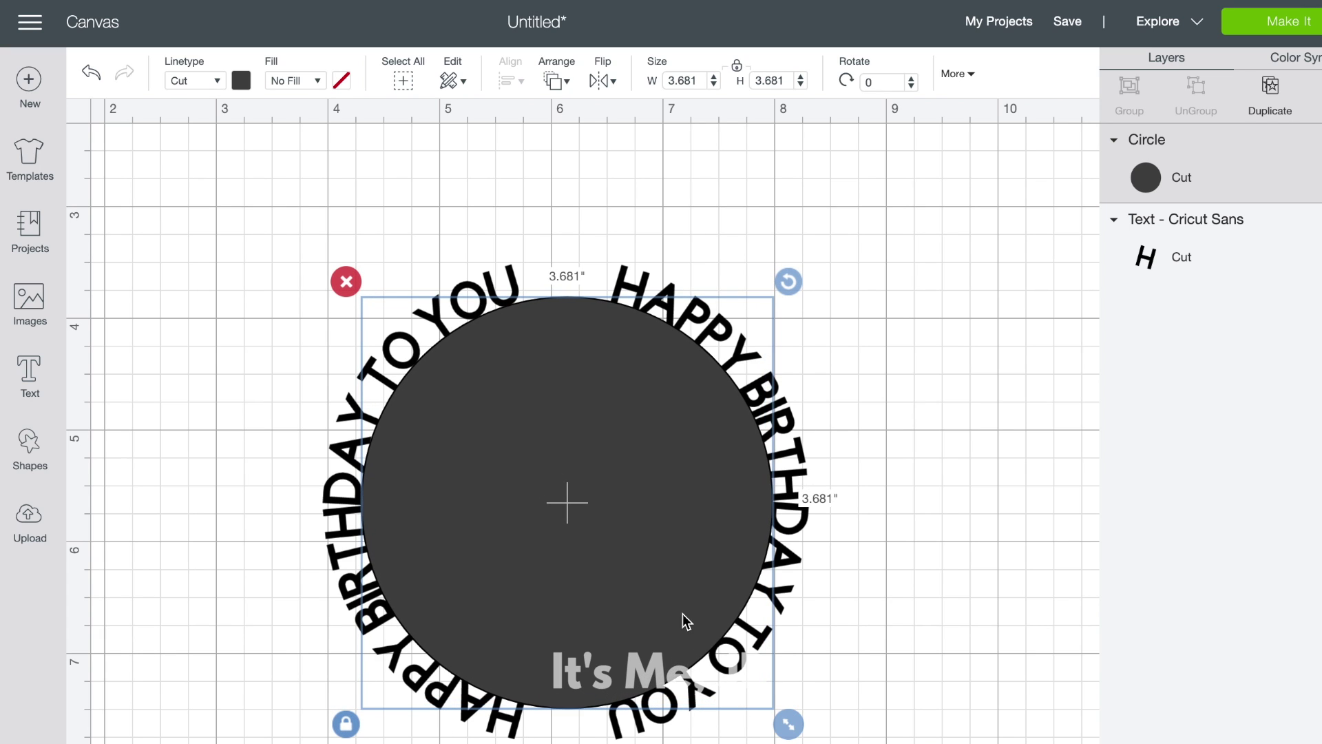
key(Up)
key(ctrl+z)
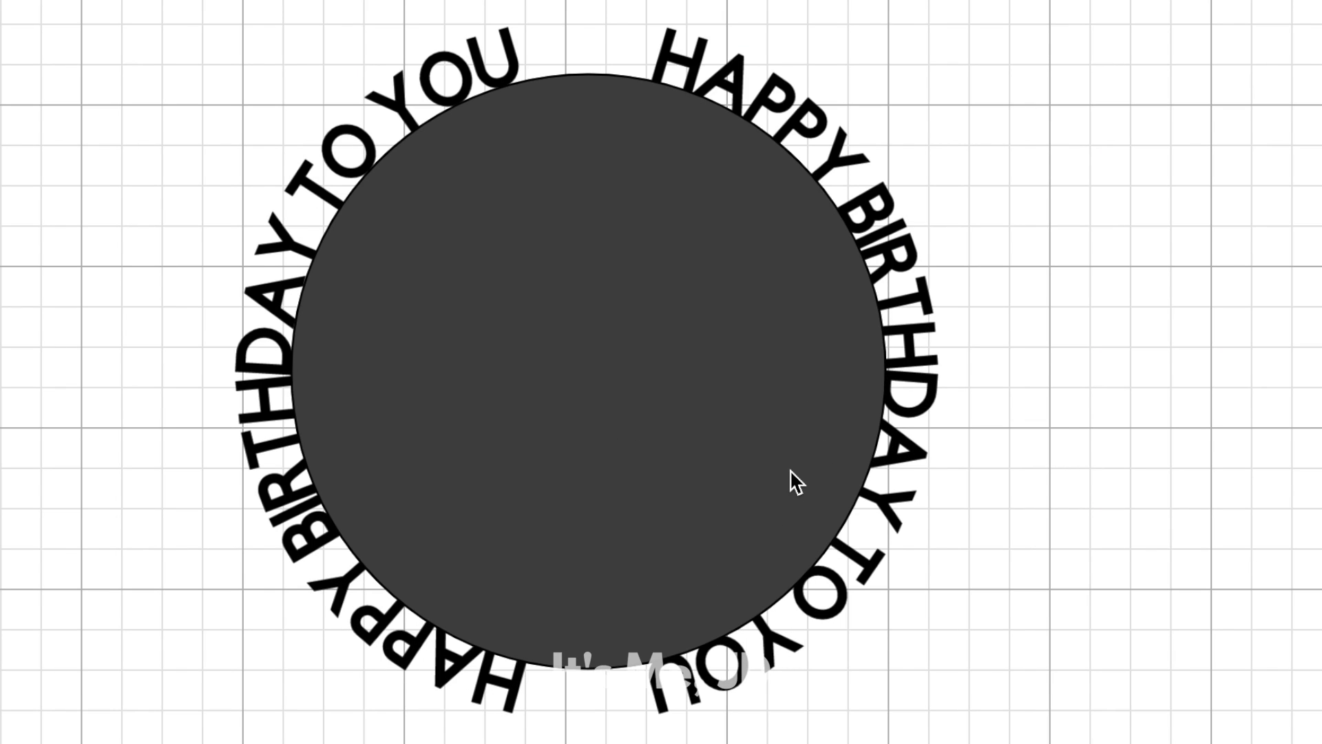
- Enlarge the circle to about 3.884 inches in diameter and center it inside the birthday text ring
click(913, 303)
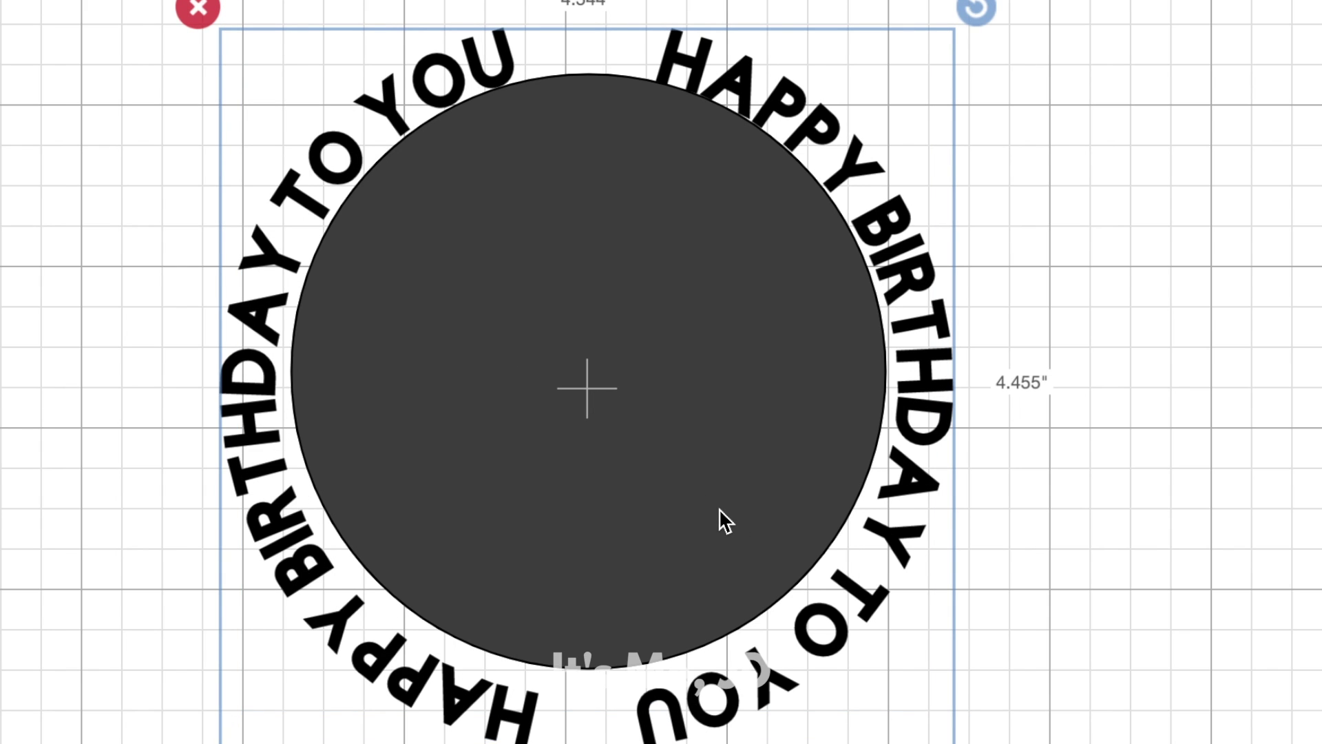
drag(719, 509, 702, 507)
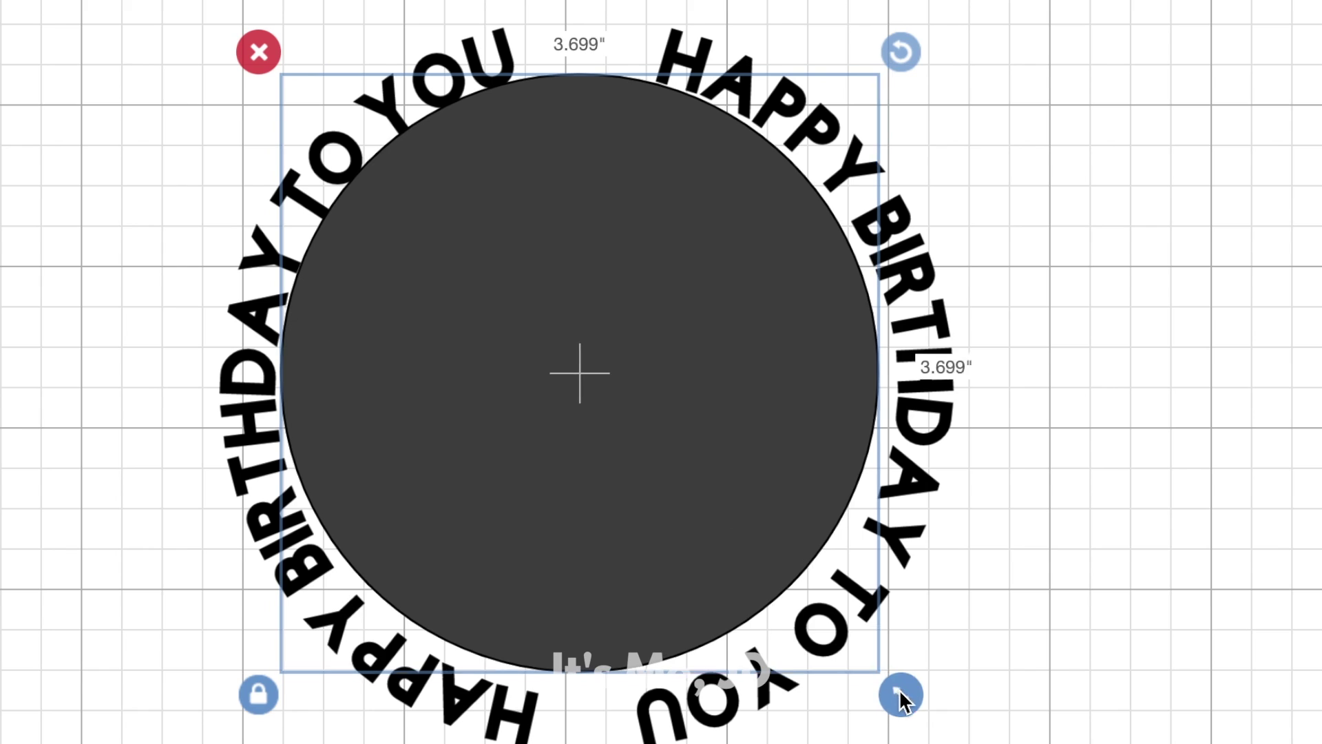
drag(902, 699, 922, 719)
drag(689, 513, 682, 518)
click(809, 742)
click(678, 606)
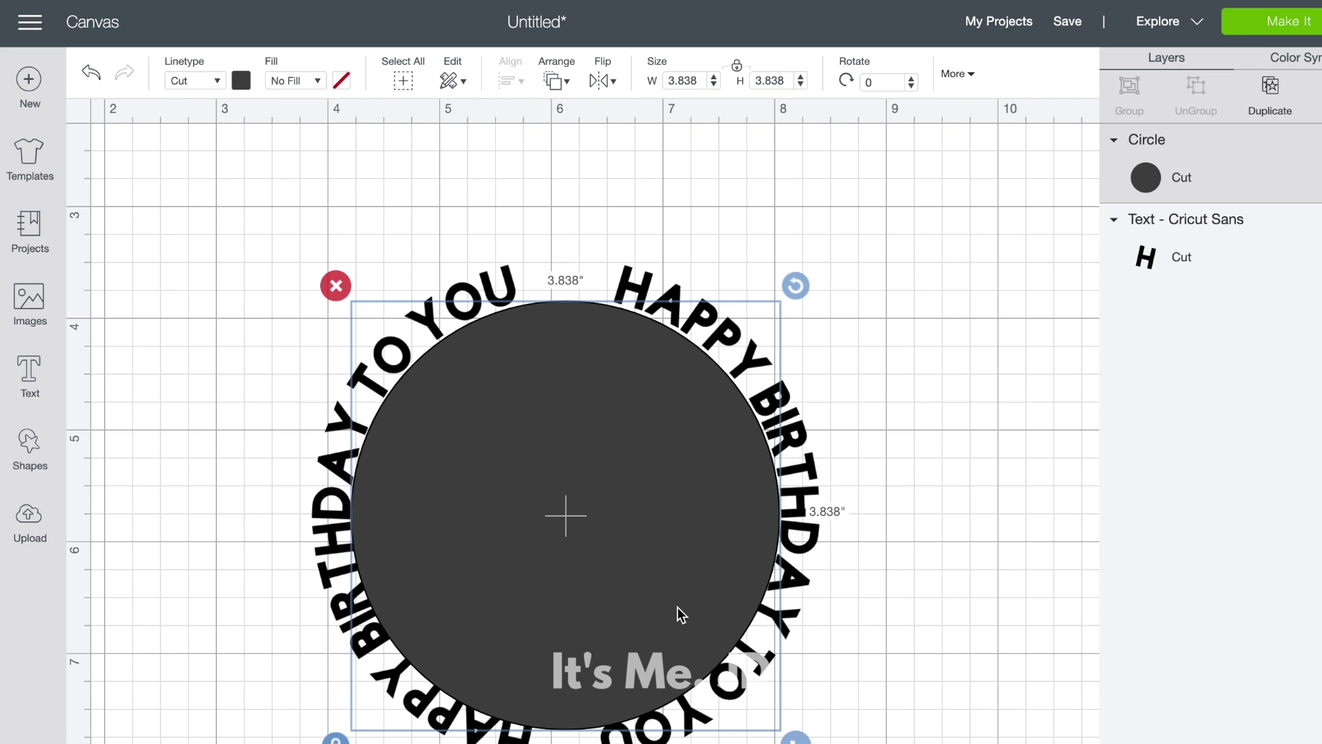
drag(795, 743, 801, 743)
drag(656, 558, 652, 553)
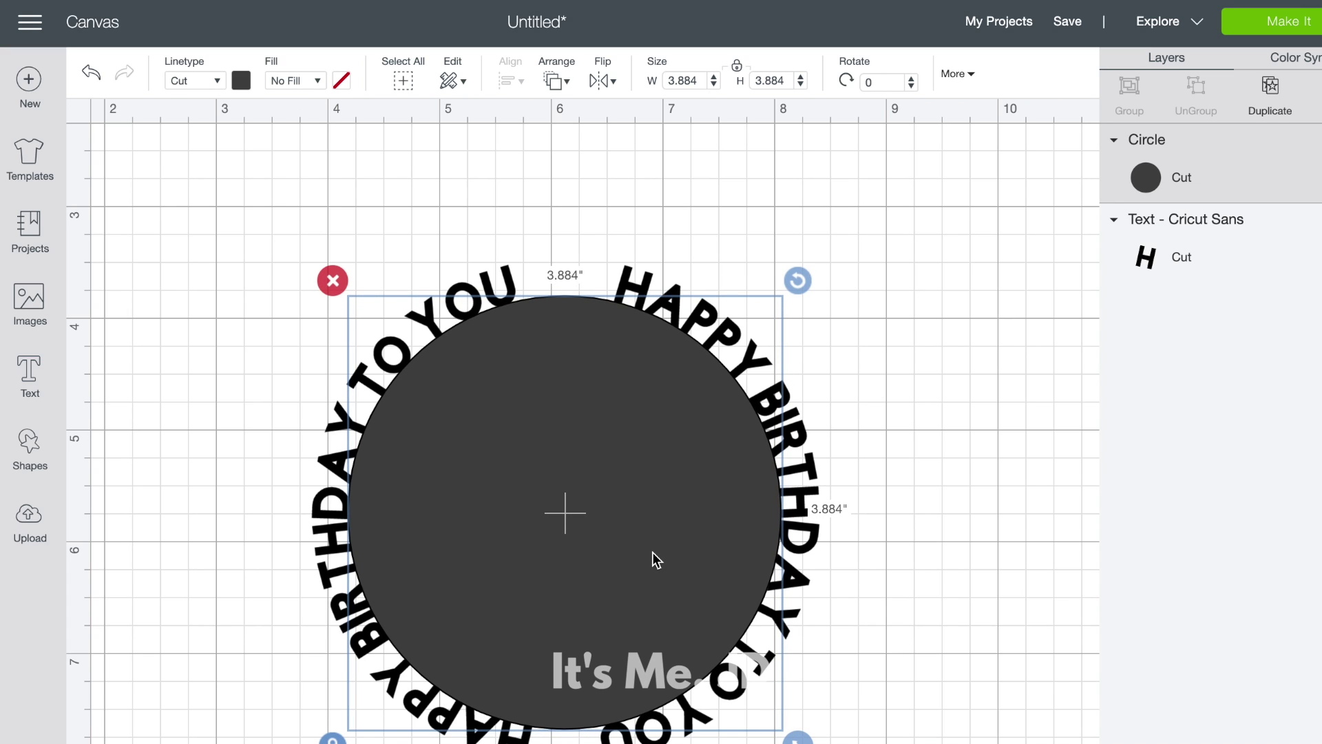
- Widen the birthday text's curve slightly and enlarge the circle to about 3.977 inches so it touches the letters
click(806, 455)
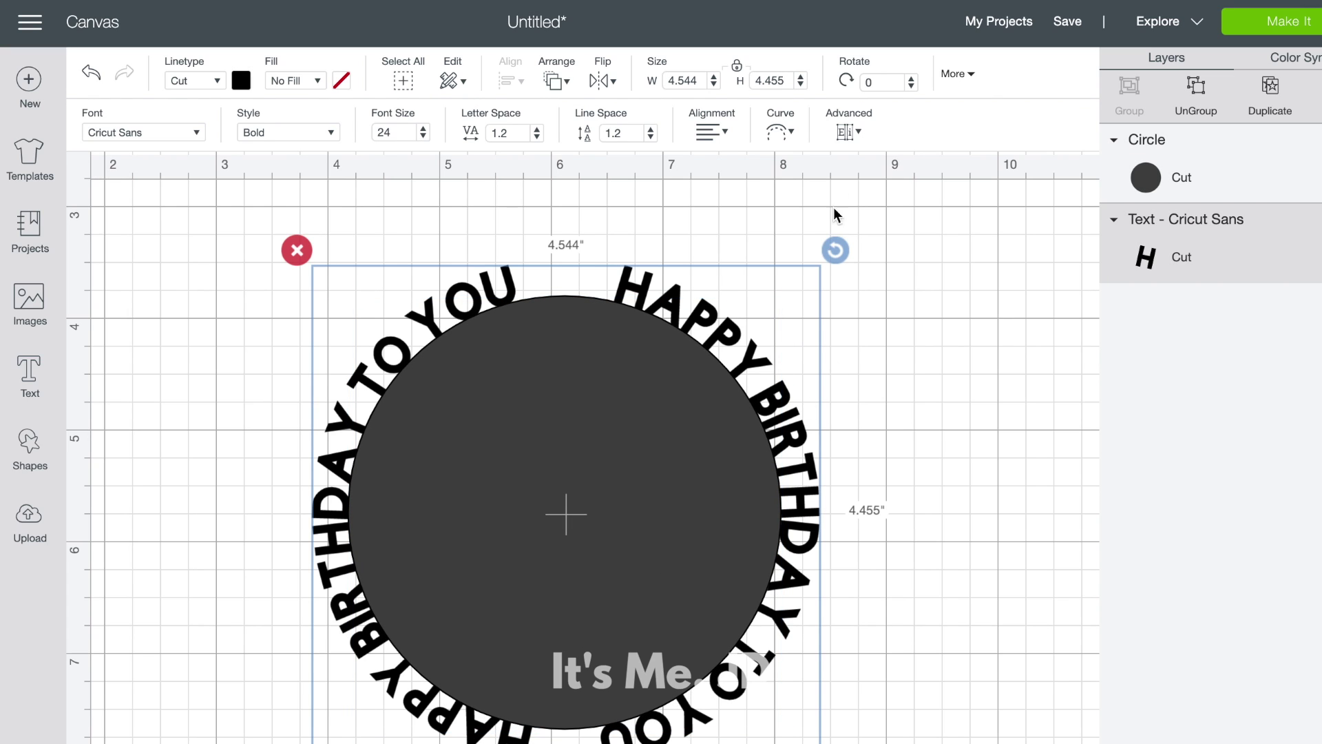
click(792, 132)
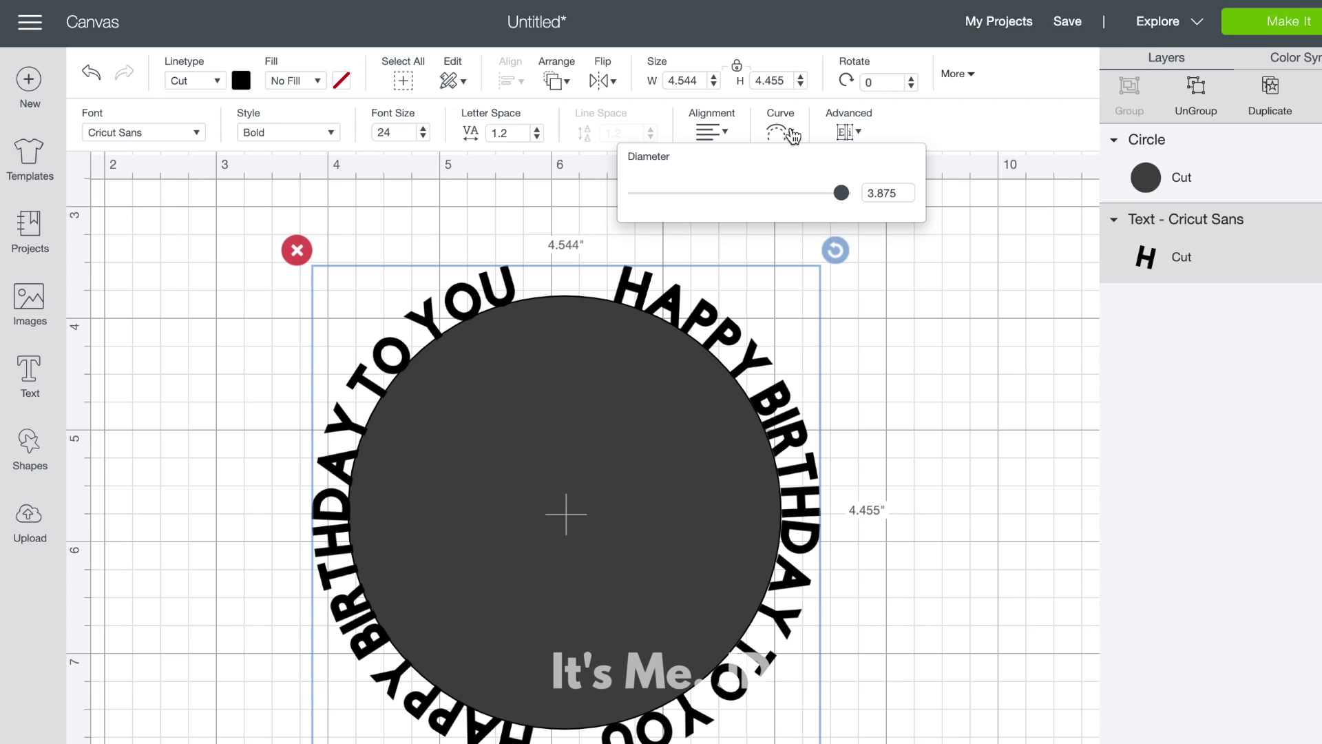
click(904, 193)
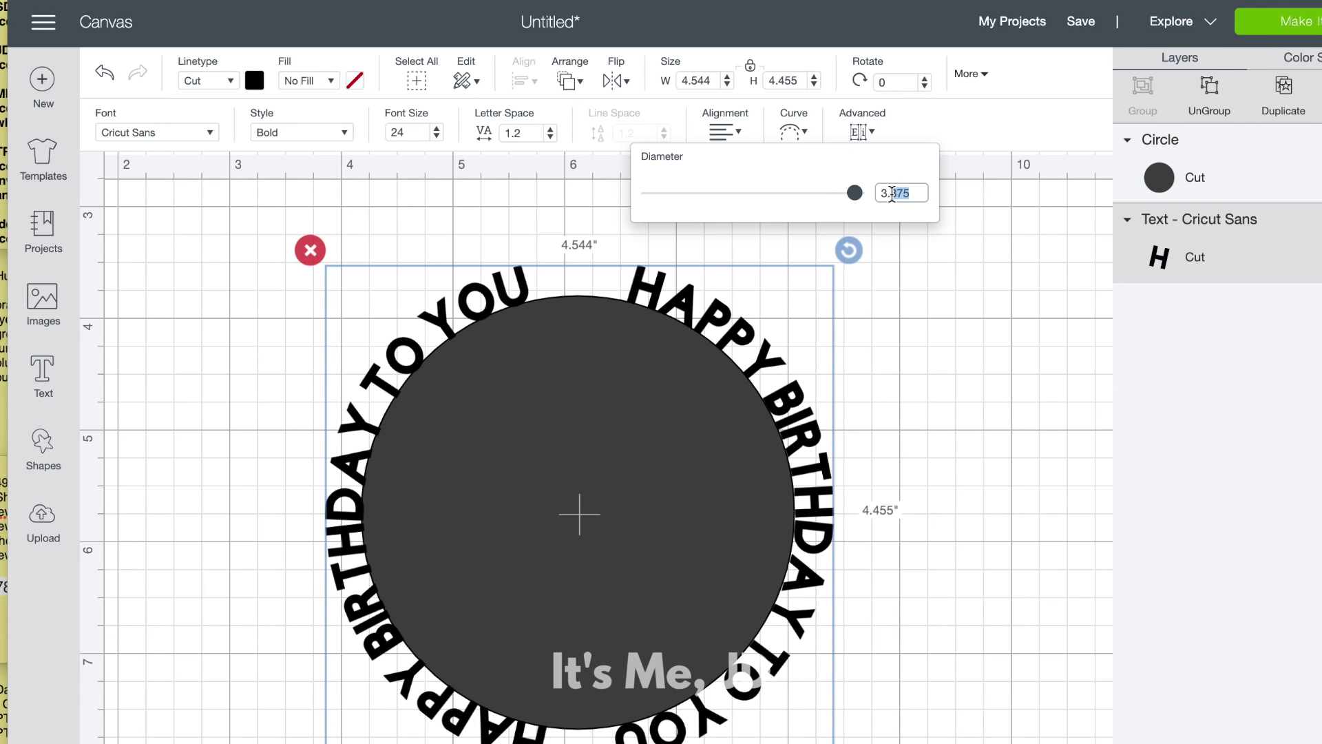
text(758)
drag(660, 547, 651, 550)
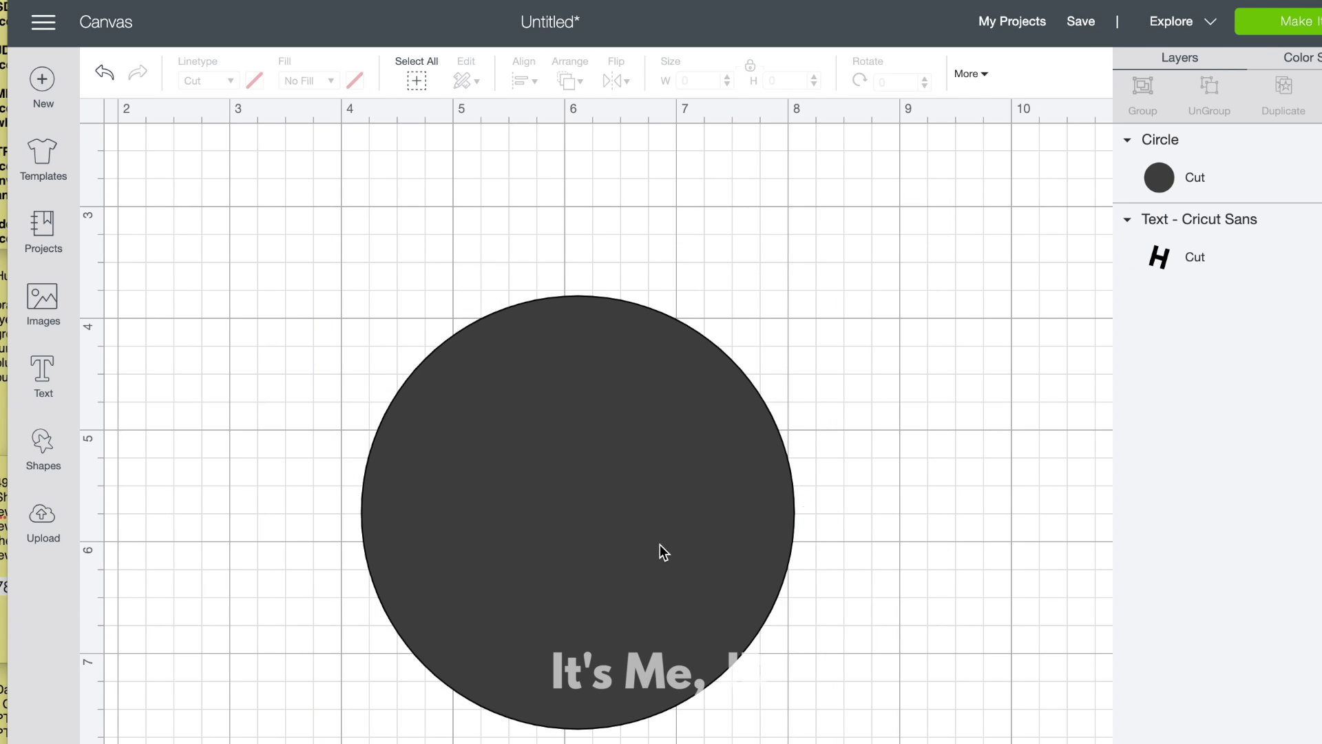
mouse_move(802, 742)
mouse_down()
mouse_move(817, 743)
mouse_move(797, 734)
mouse_up()
click(989, 400)
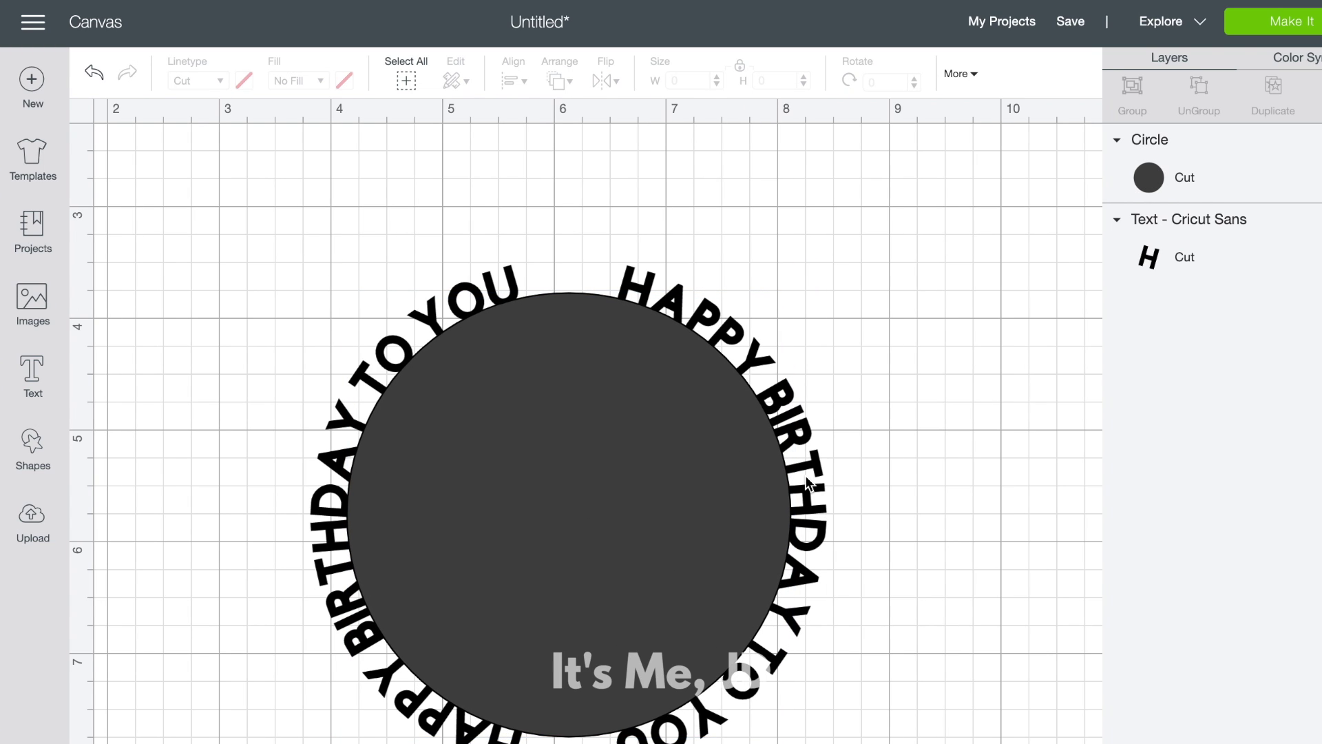
- Add the letter A in the A Child's Year balloon font and place it above the ring
click(32, 375)
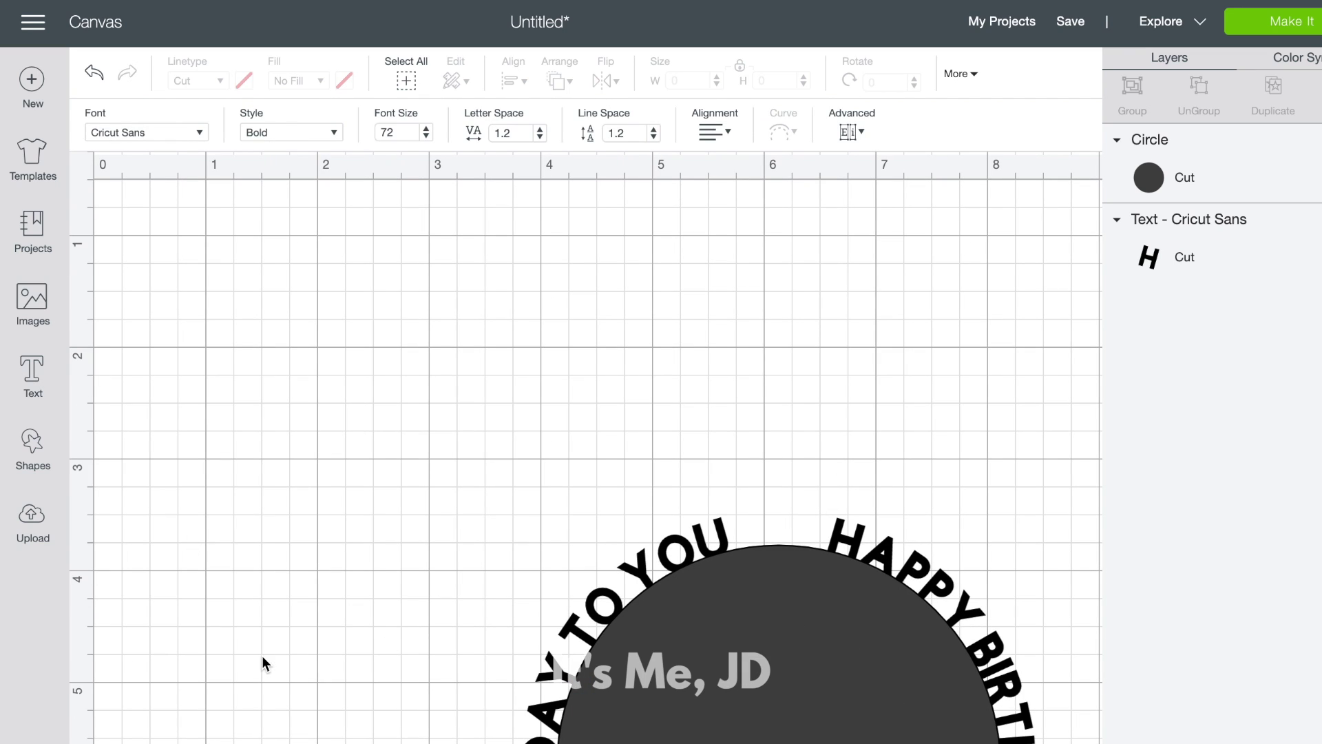
text(A)
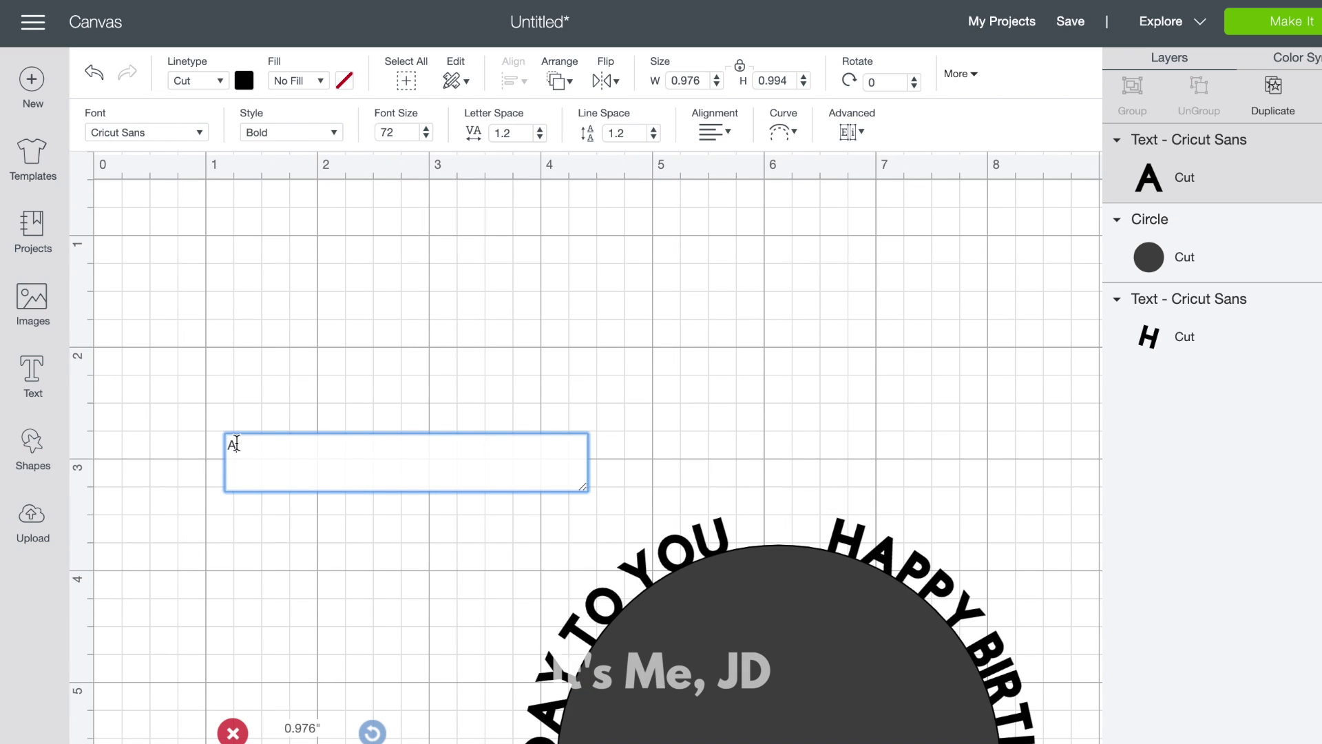
click(199, 132)
click(978, 82)
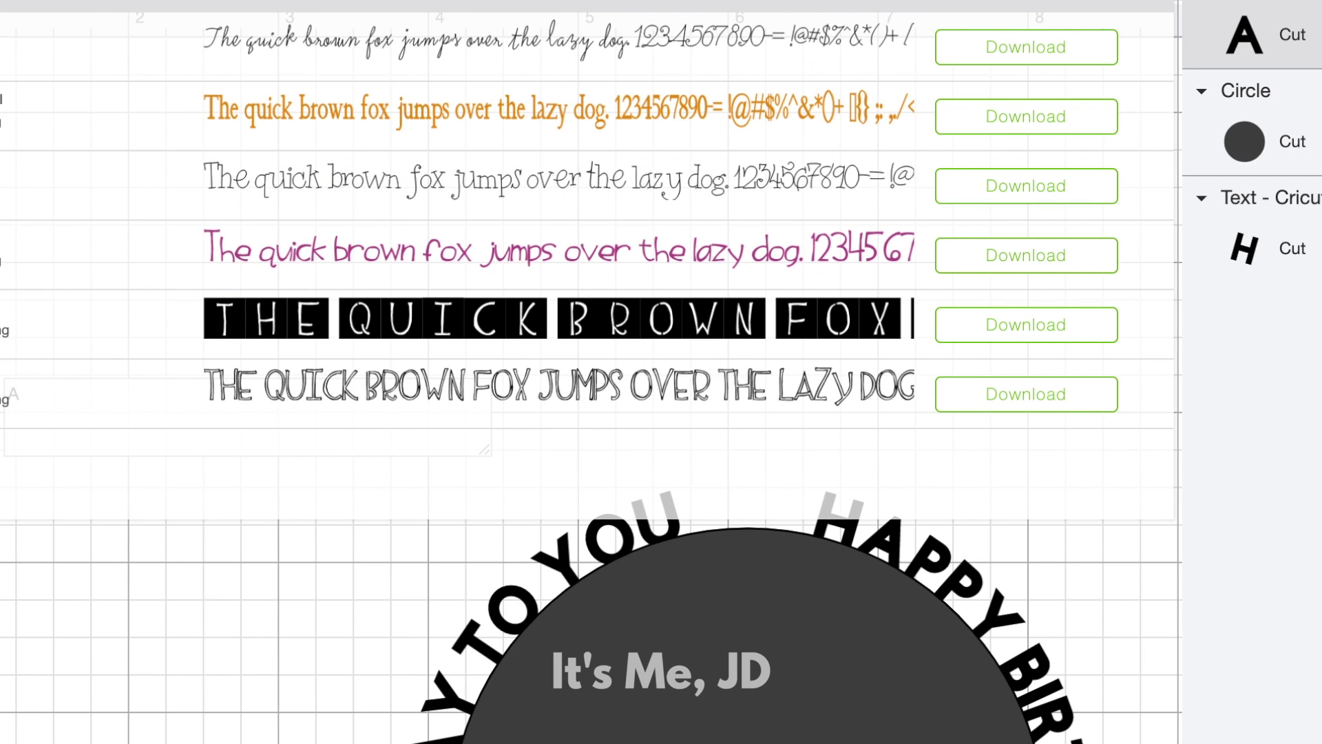
click(3, 28)
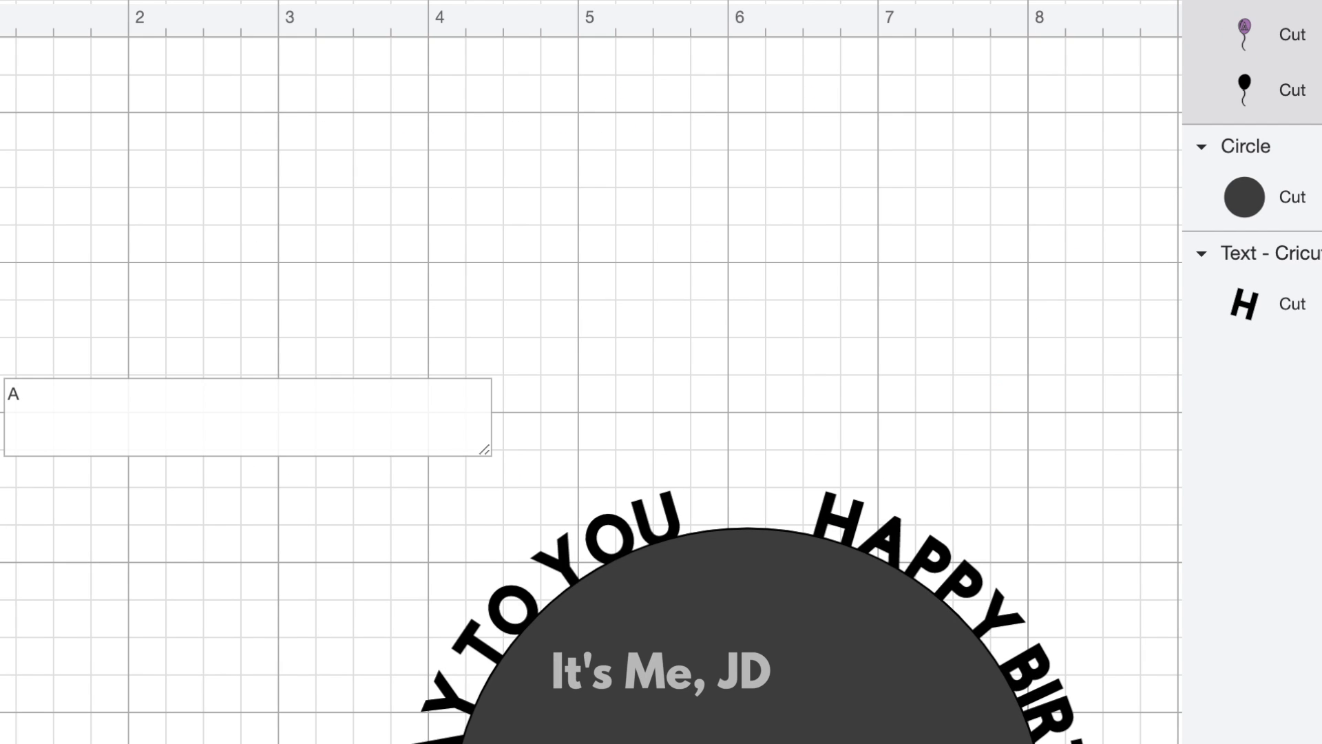
drag(27, 737, 270, 207)
scroll(412, 477, right, 2)
scroll(411, 477, down, 1)
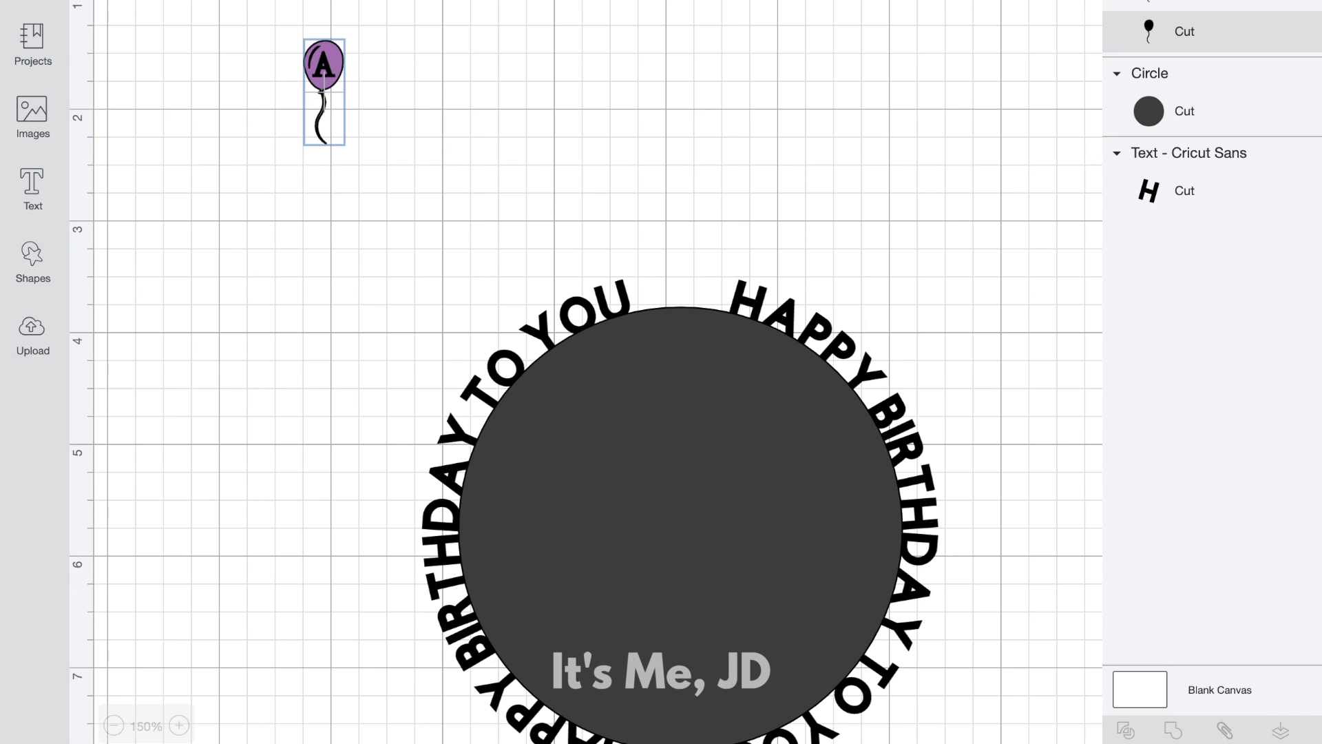
- Ungroup the balloon letter and remove its detail layers, keeping only the solid black balloon
click(323, 66)
key(super+shift+g)
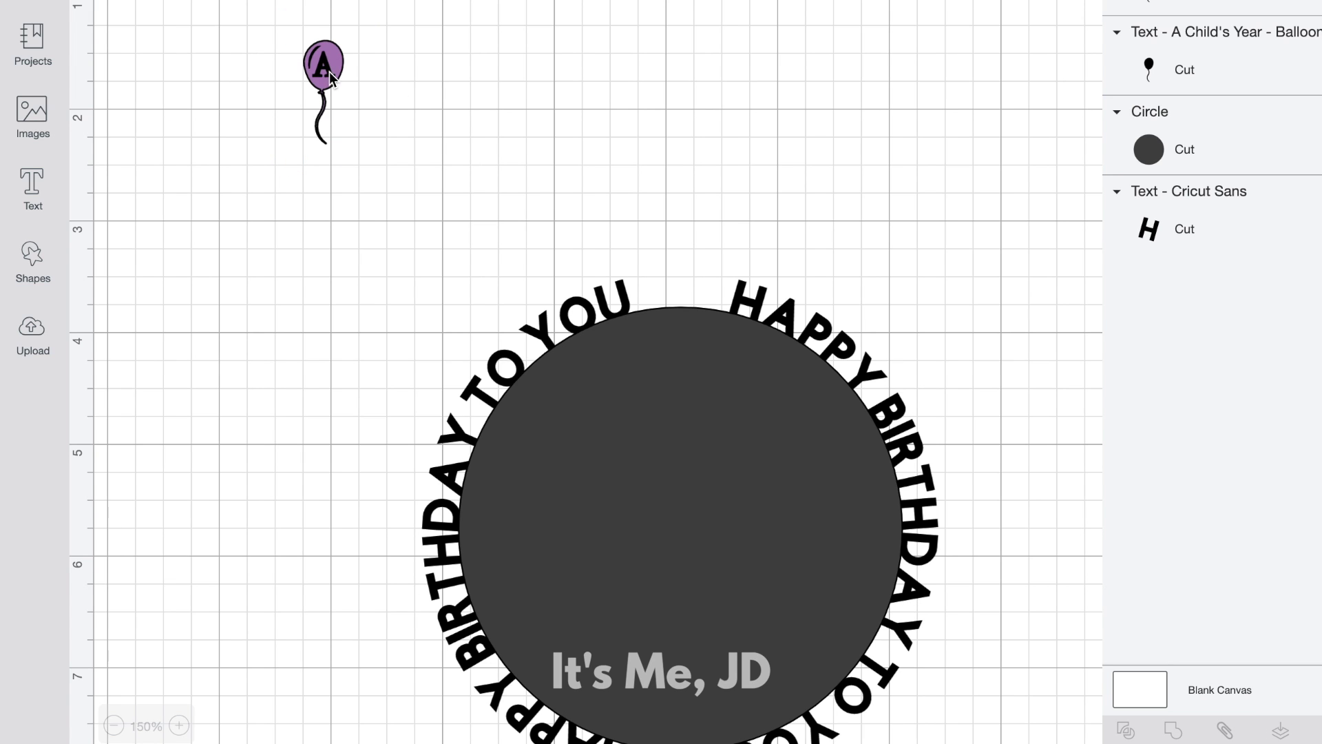
drag(331, 77, 434, 77)
click(399, 23)
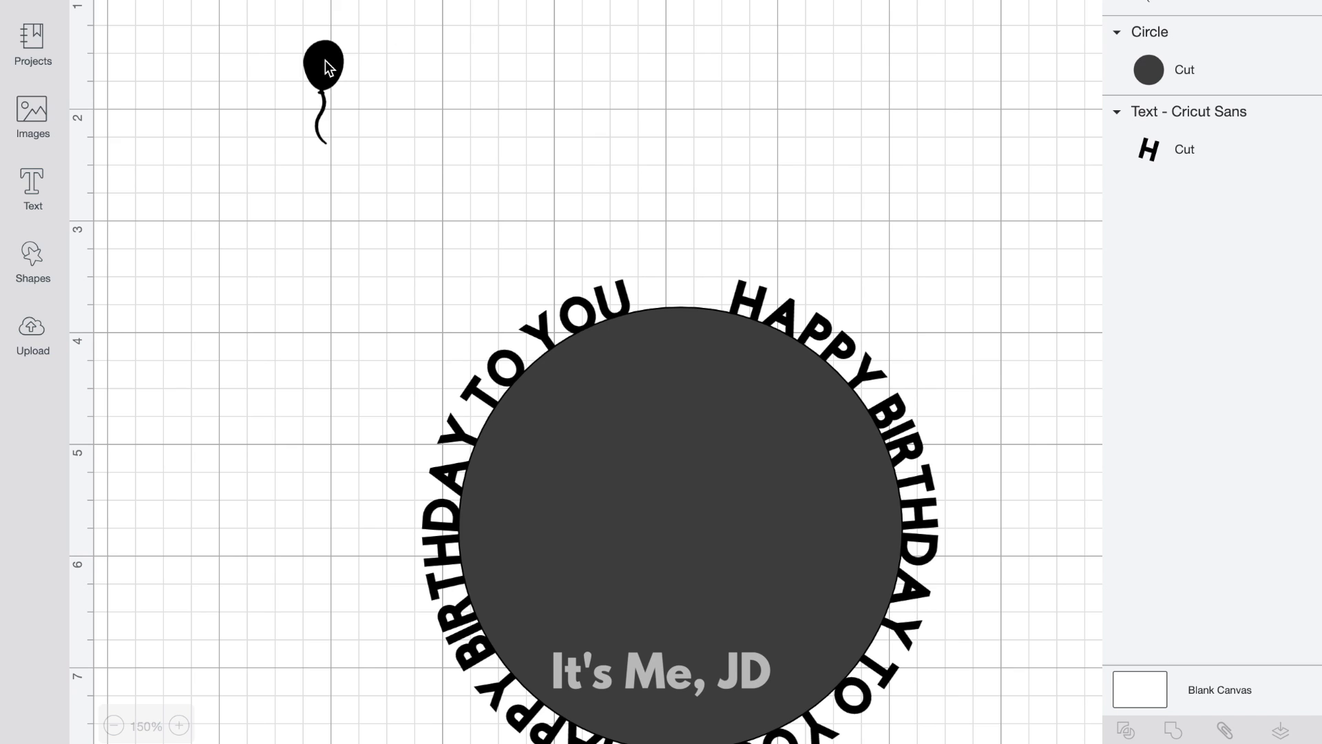
- Place the balloon in the ring's upper gap, its string overlapping the circle, and stretch it to about 0.509 by 1.022 inches
drag(327, 67, 681, 247)
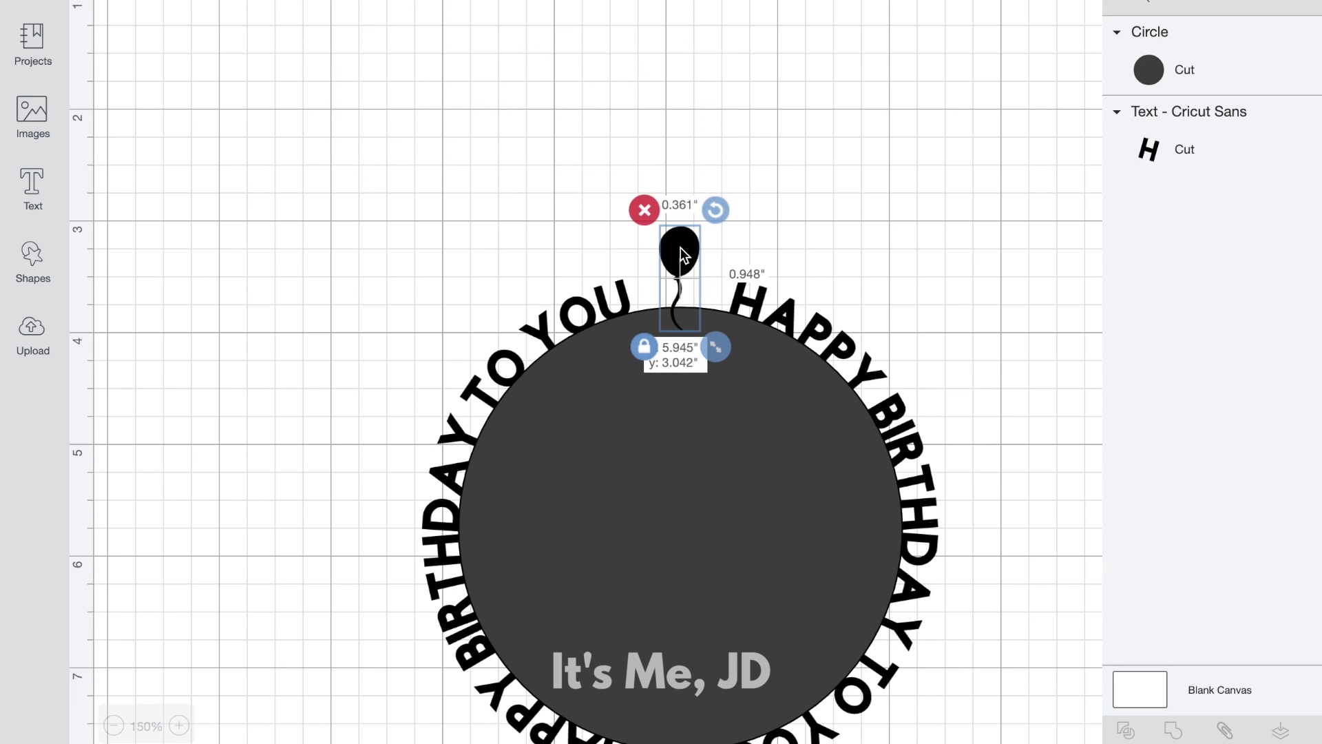
click(640, 351)
drag(709, 356, 733, 366)
drag(694, 250, 694, 238)
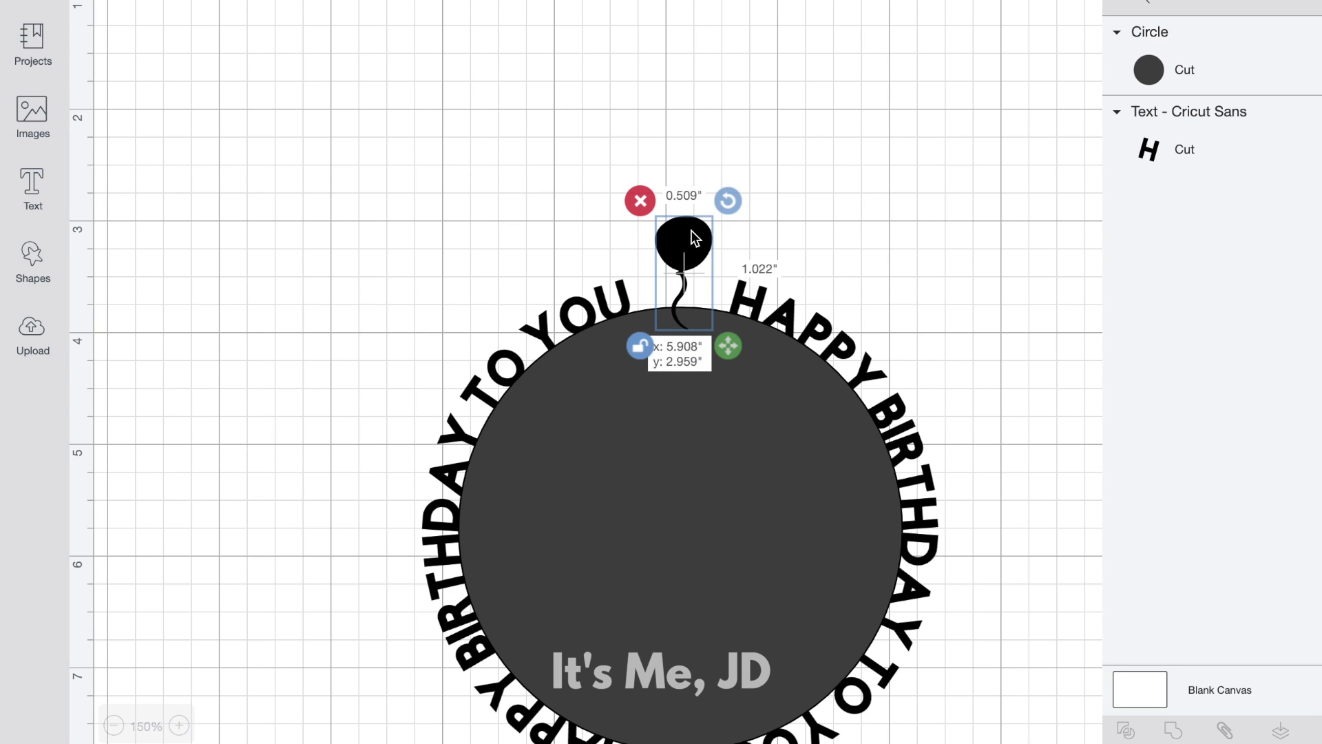
click(823, 231)
scroll(828, 356, down, 3)
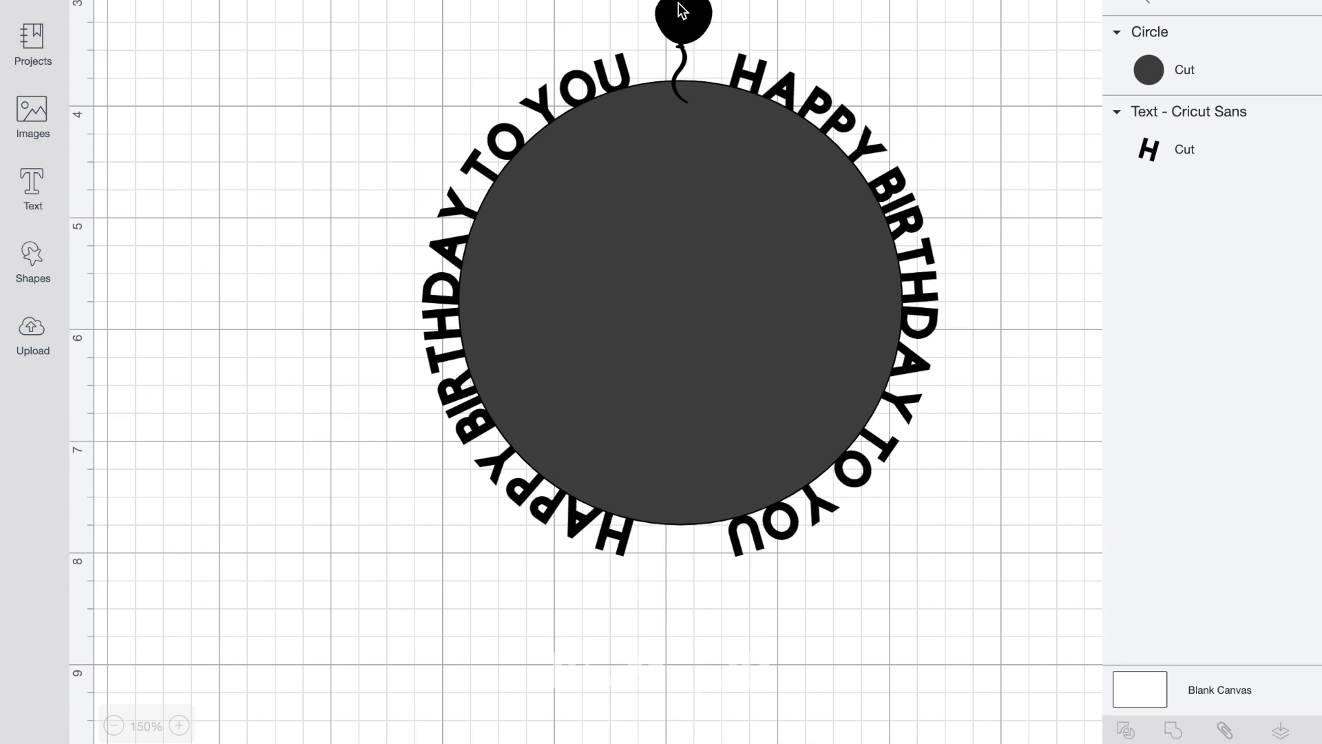
drag(678, 2, 681, 6)
click(866, 18)
- Duplicate the balloon, flip the copy upside down and place it in the ring's lower gap
click(689, 22)
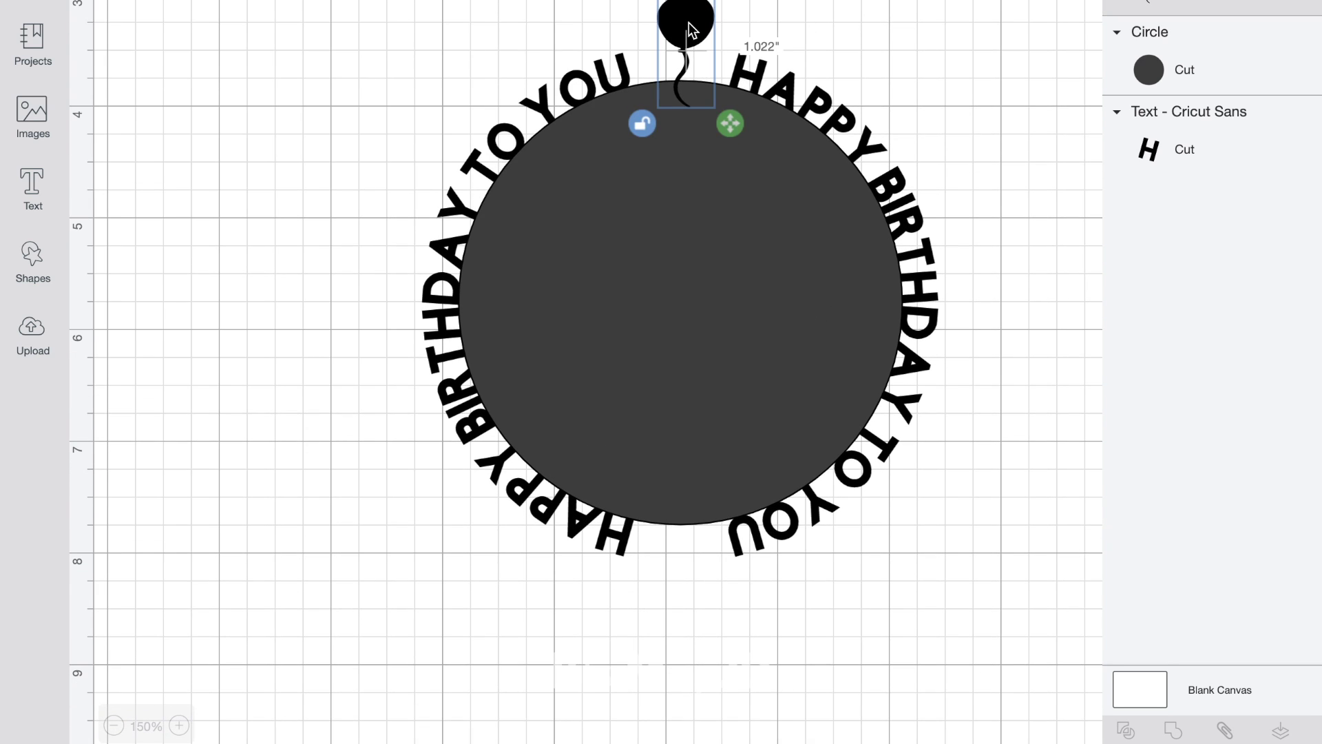
key(ctrl+d)
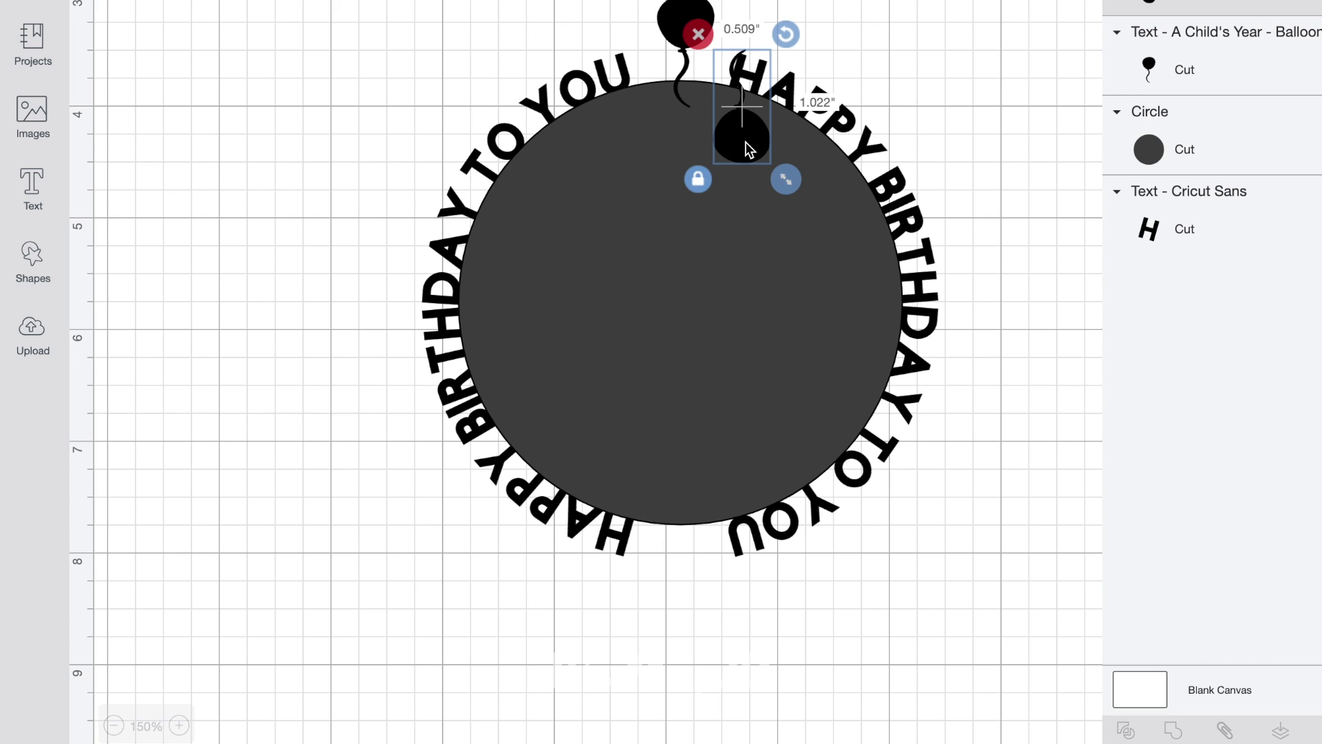
drag(746, 144, 689, 602)
click(822, 614)
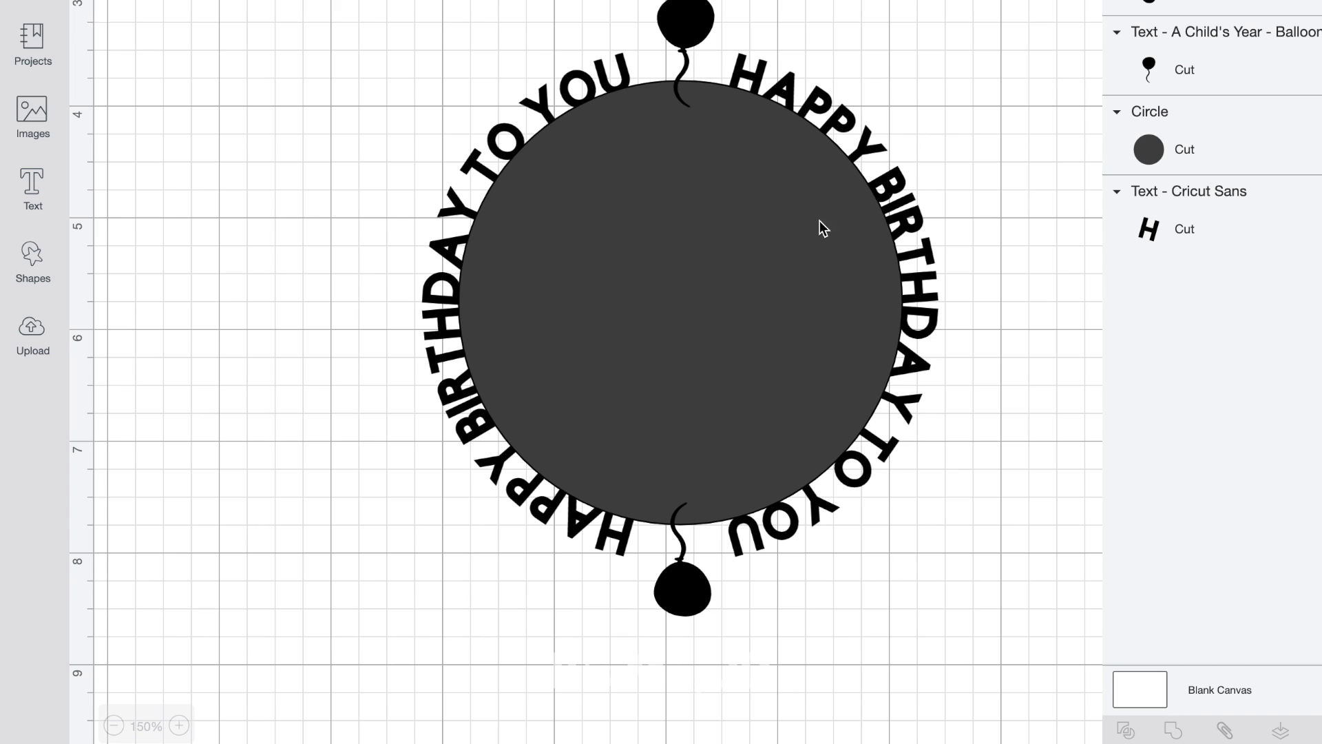
- Add a second circle about 3.444 inches in diameter and center it on the larger circle
click(27, 272)
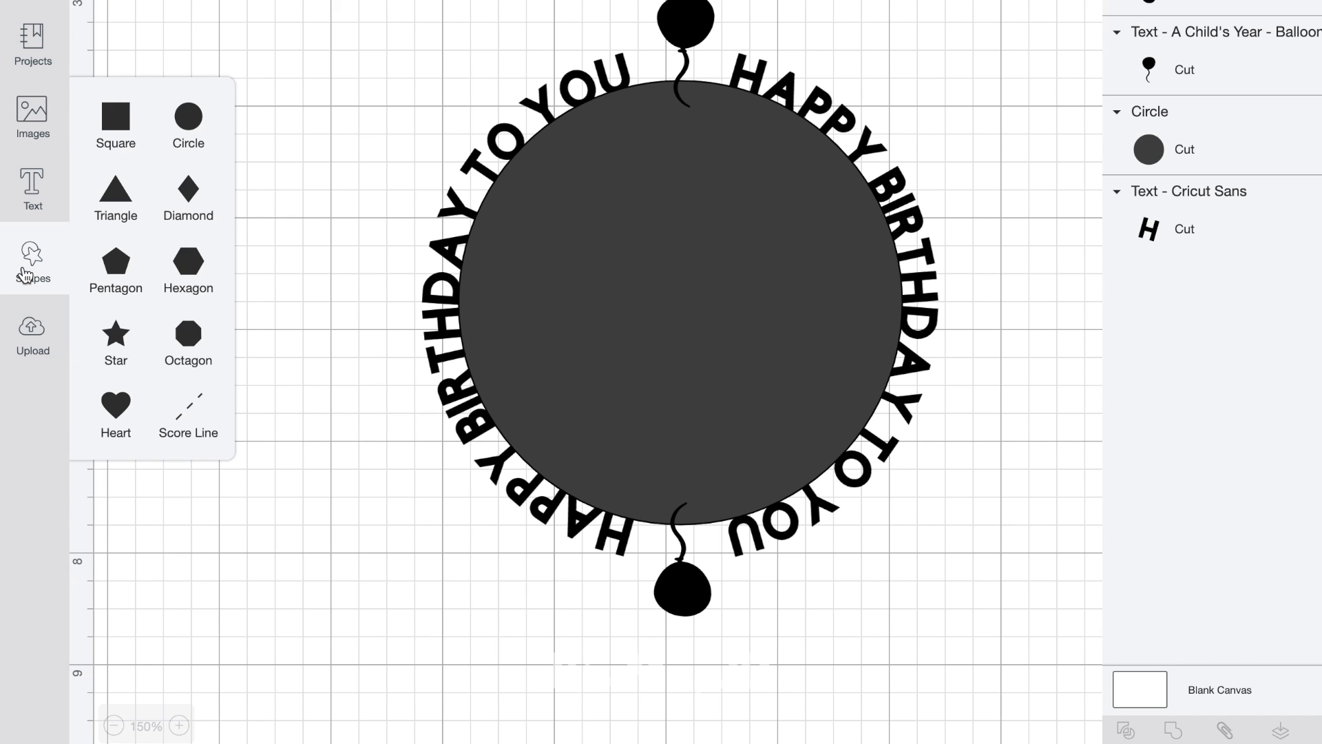
click(184, 141)
drag(460, 250, 700, 297)
drag(857, 486, 896, 523)
drag(770, 457, 747, 442)
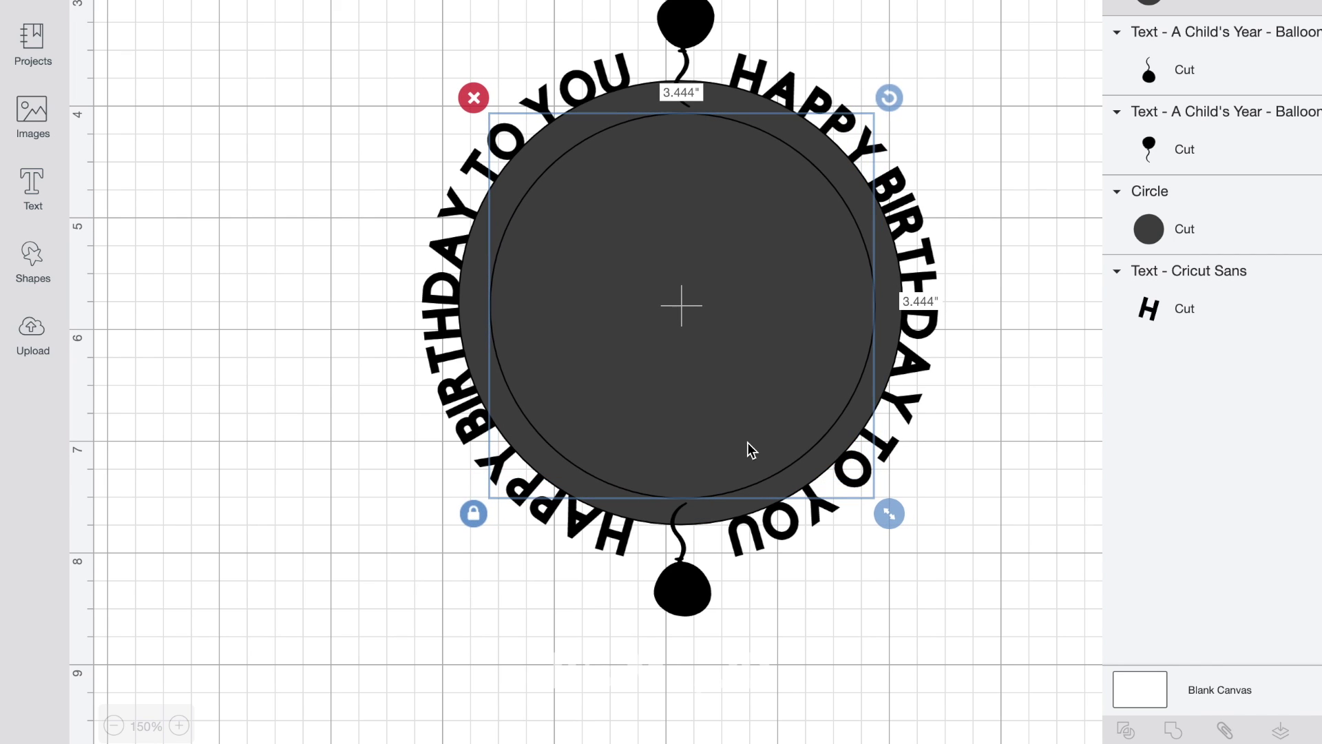
click(1236, 210)
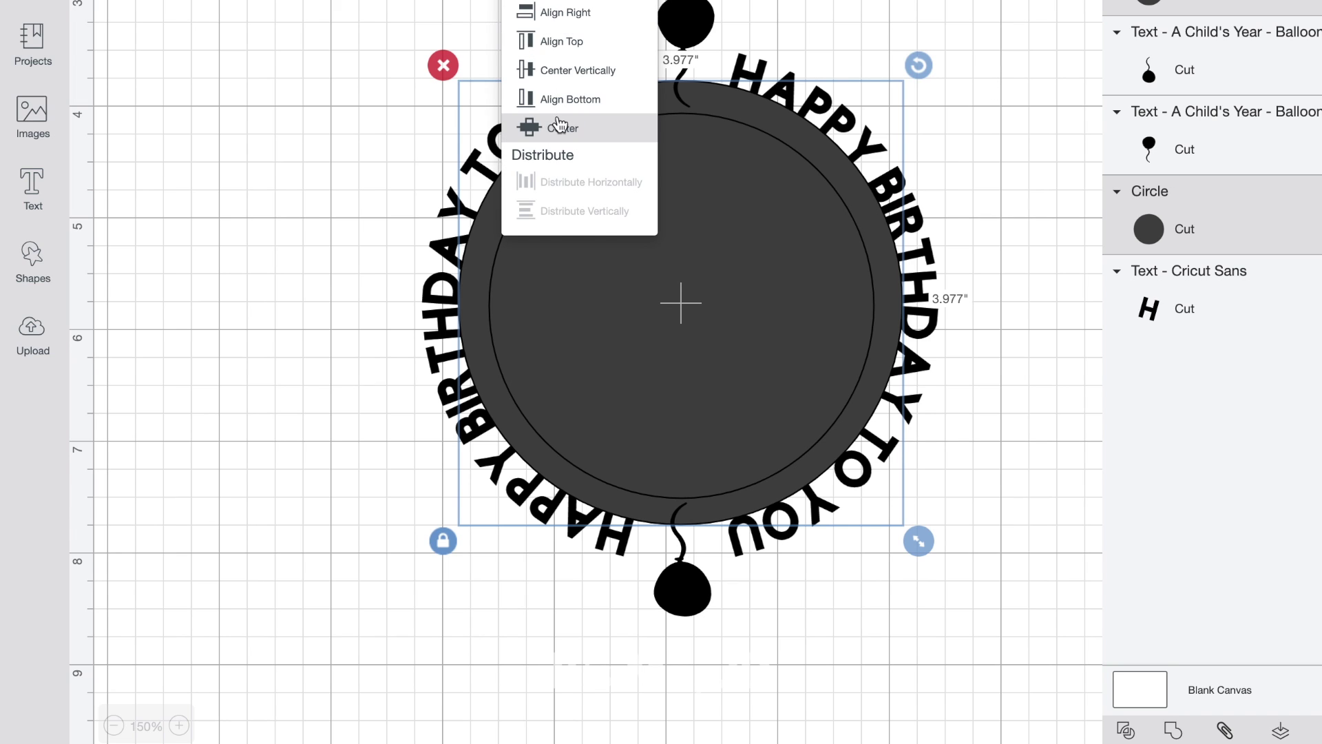
click(540, 123)
click(1064, 348)
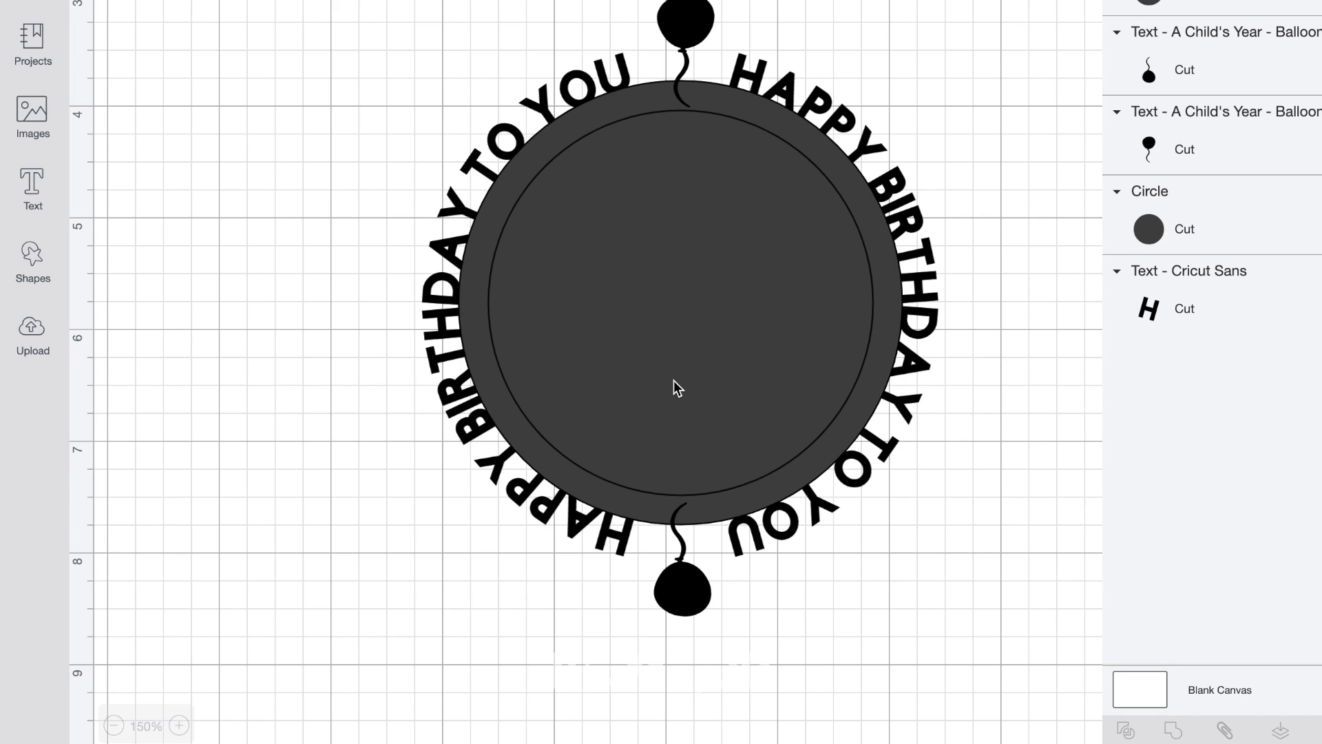
- Move the smaller circle beside the ring on its left and change its material color to white
click(696, 295)
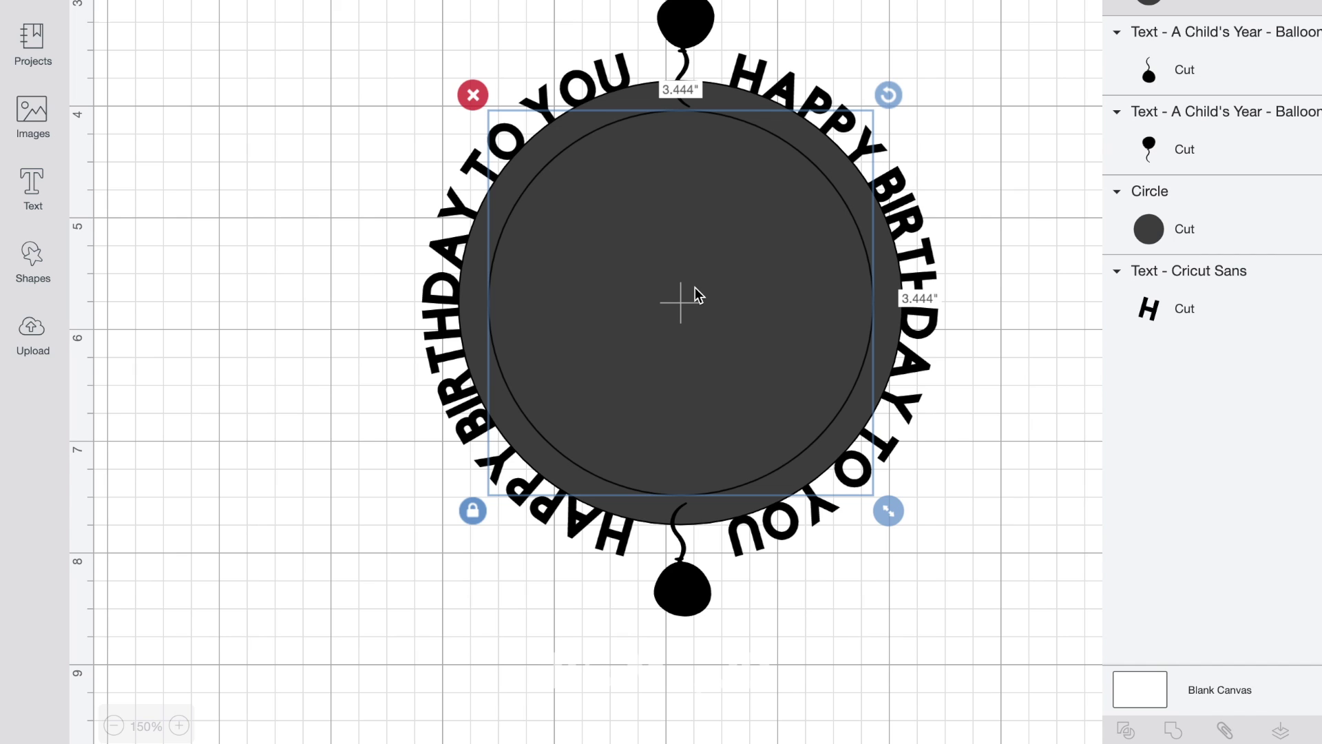
drag(641, 267, 205, 35)
click(1043, 236)
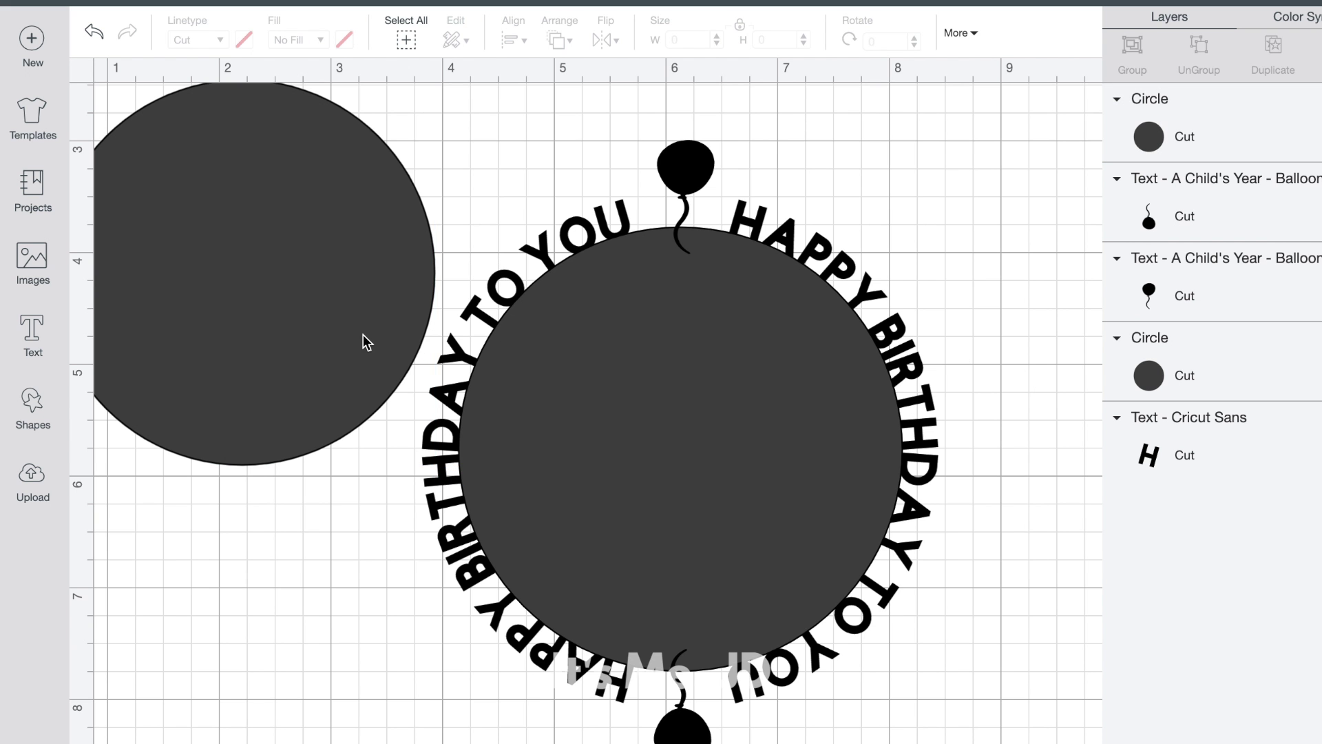
drag(362, 187, 312, 170)
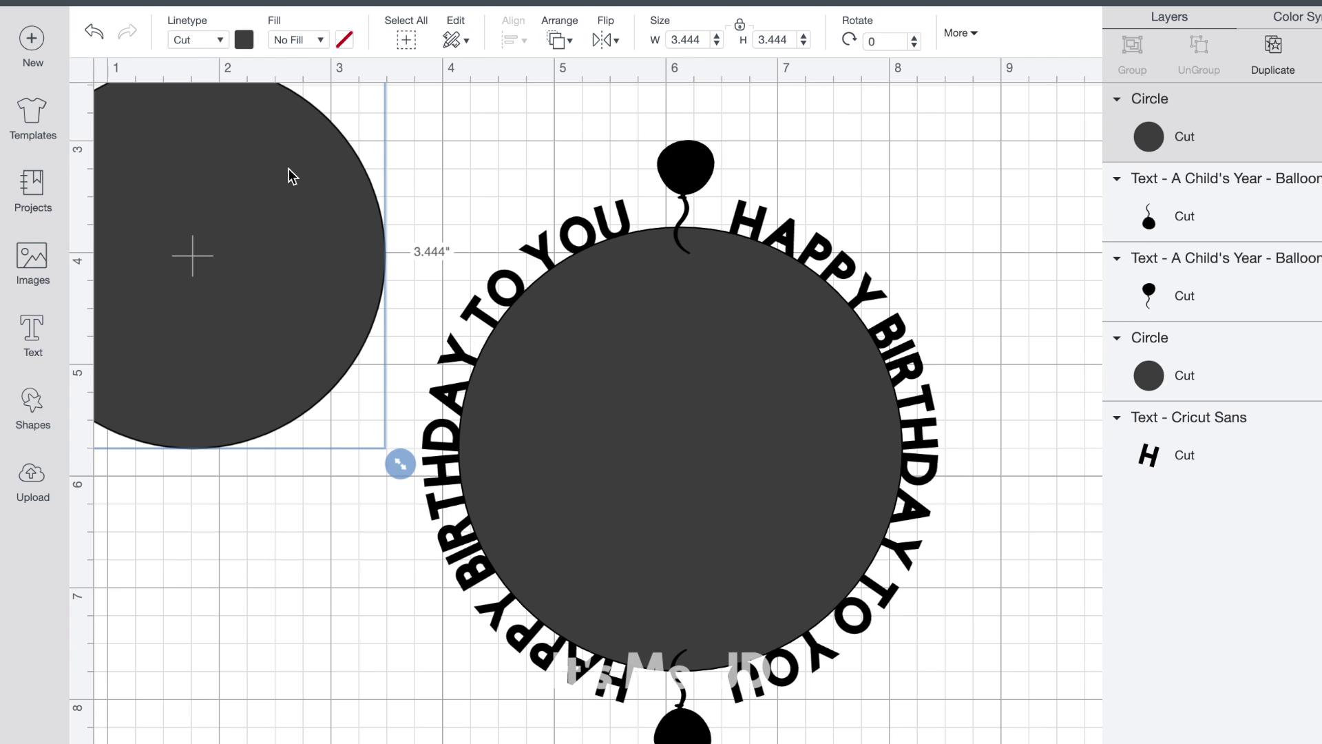
click(244, 45)
click(265, 227)
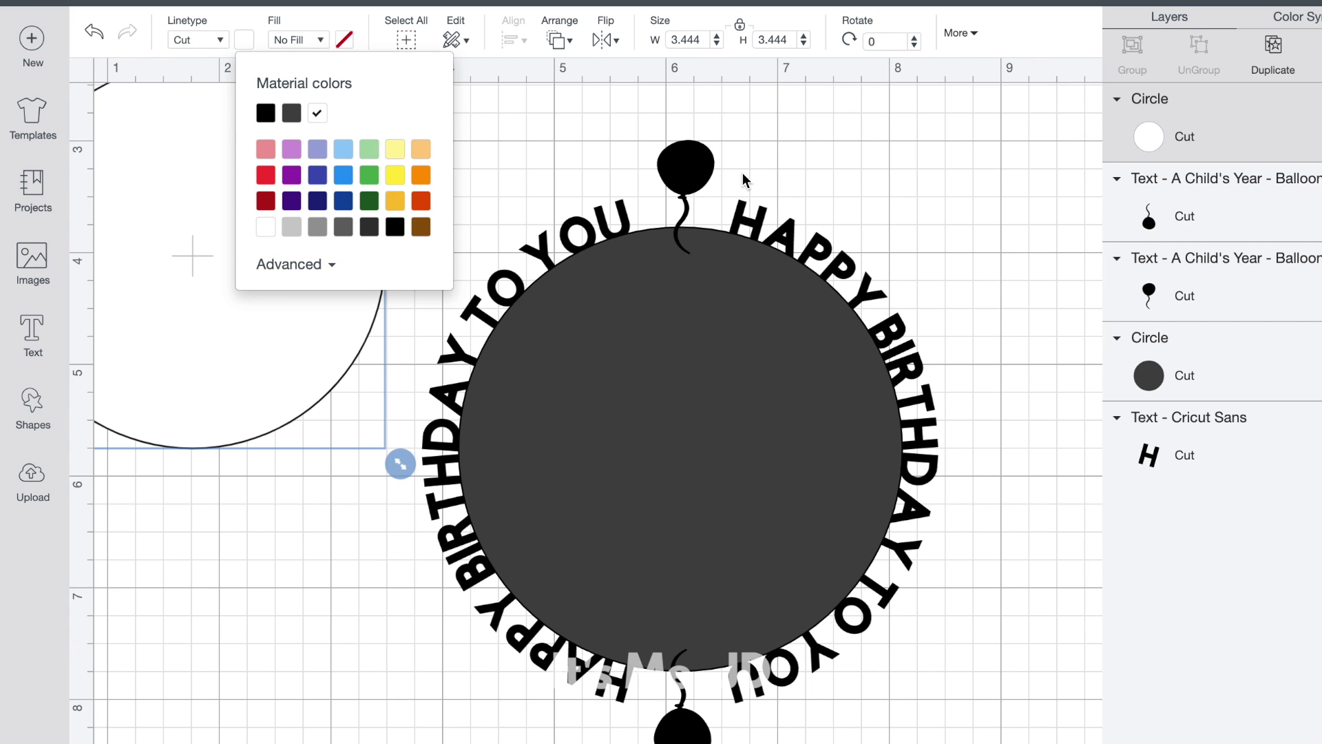
click(887, 181)
drag(252, 289, 238, 252)
click(1000, 208)
- Group the text ring, dark circle and both balloons, then duplicate the group and hide one copy
drag(1084, 4, 513, 590)
key(ctrl+g)
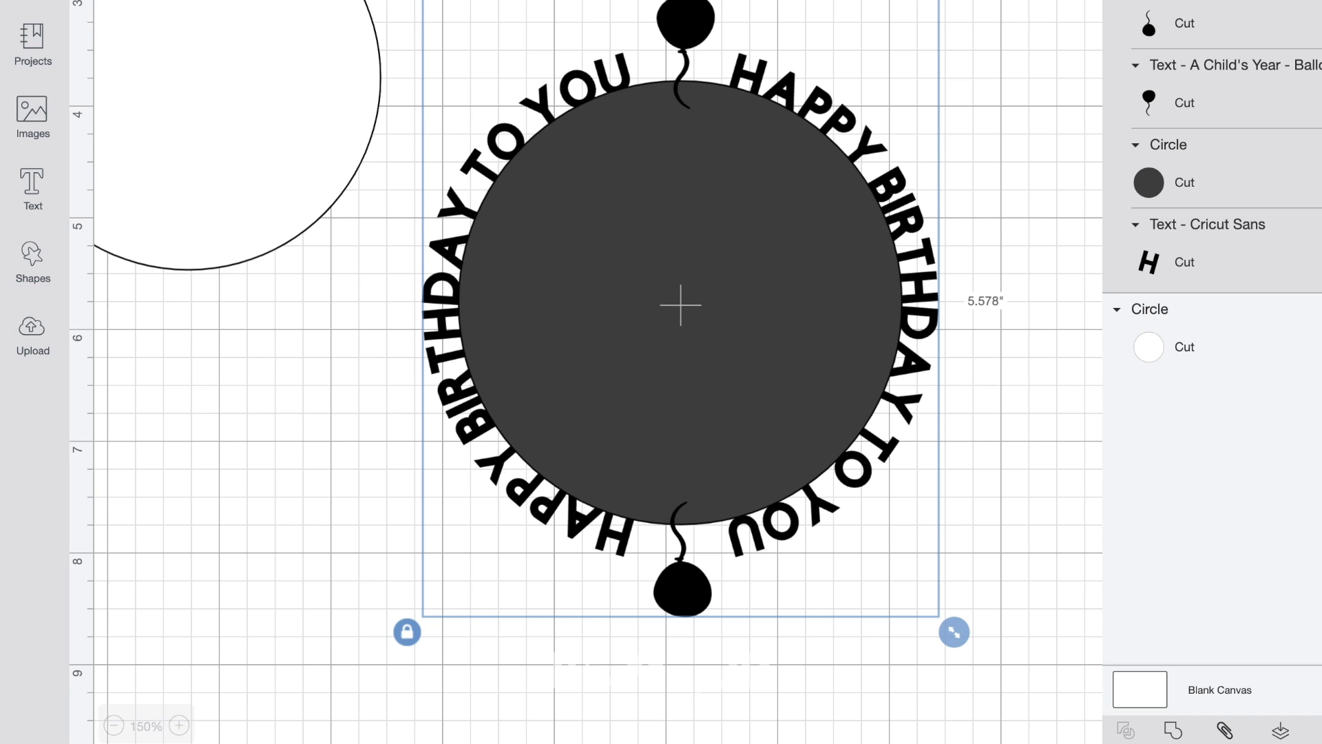
key(ctrl+d)
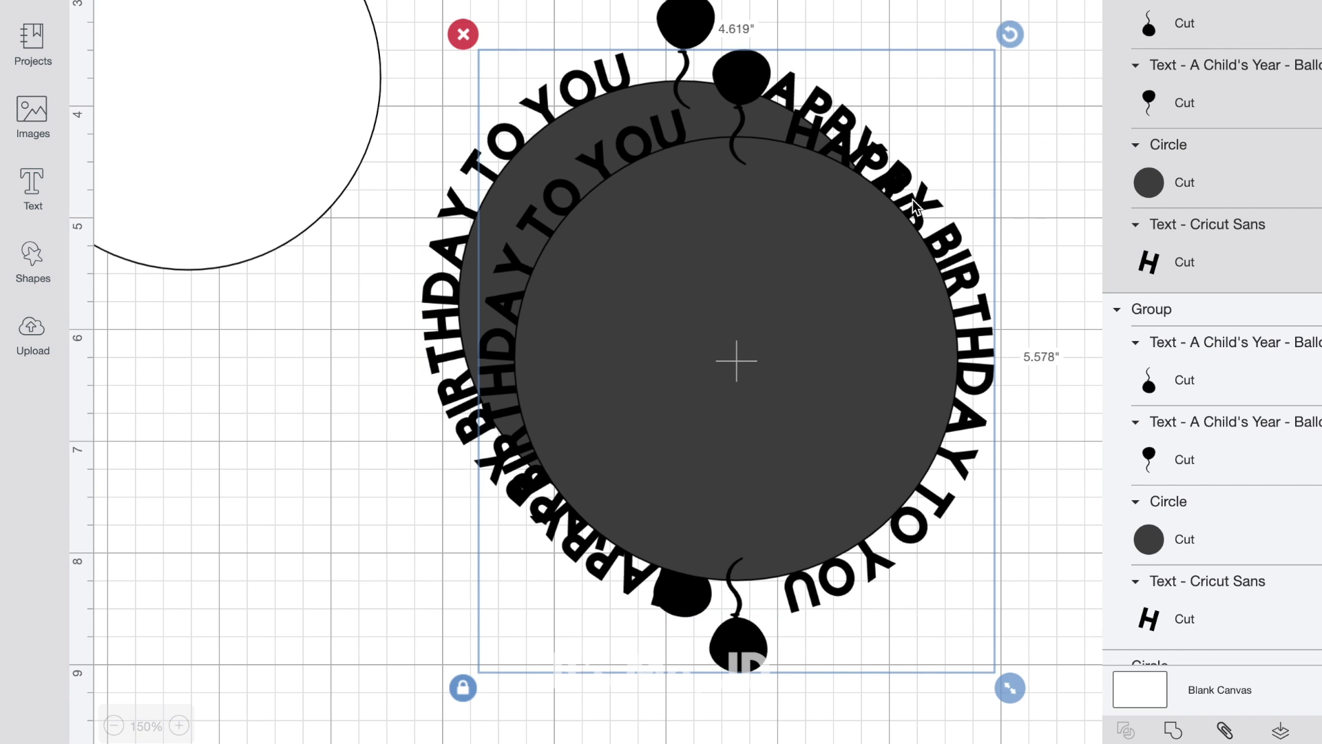
key(Delete)
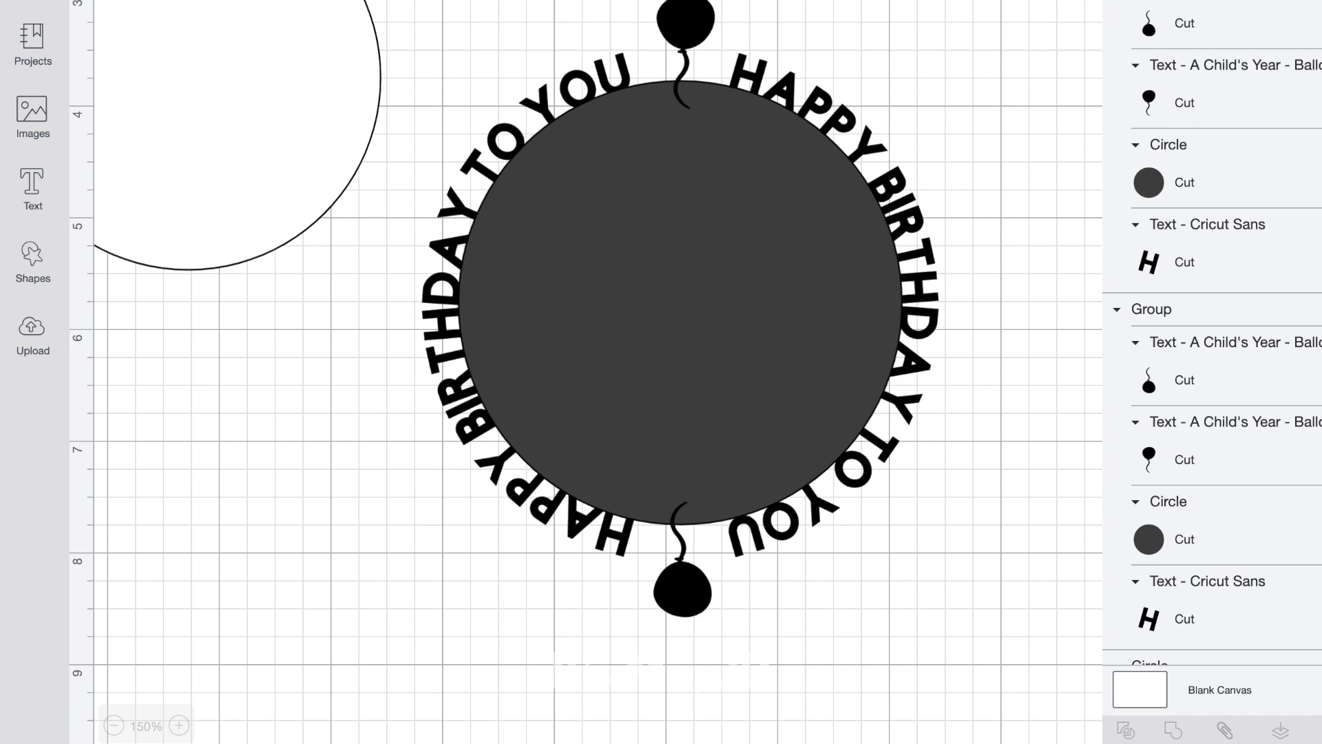
- Weld the visible birthday ring group into one shape and arrange it side by side with the white circle
drag(990, 7, 393, 717)
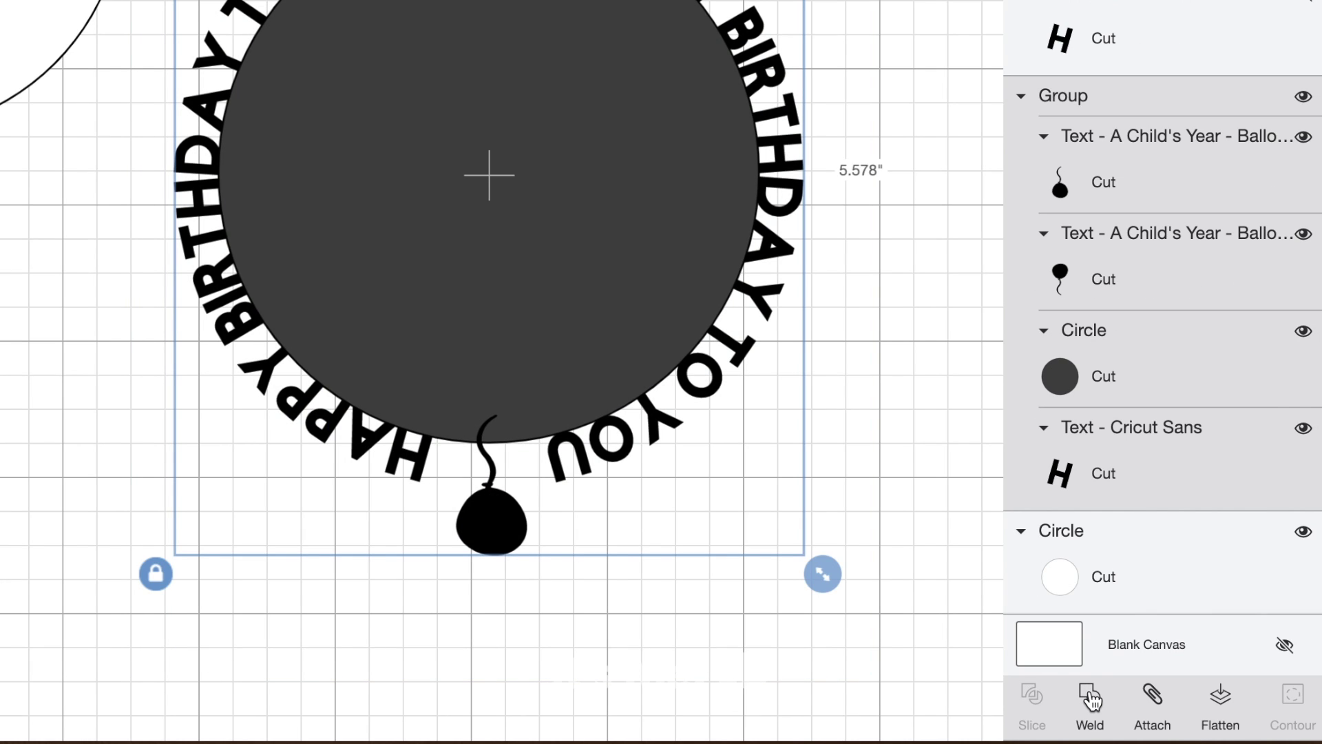
click(1091, 696)
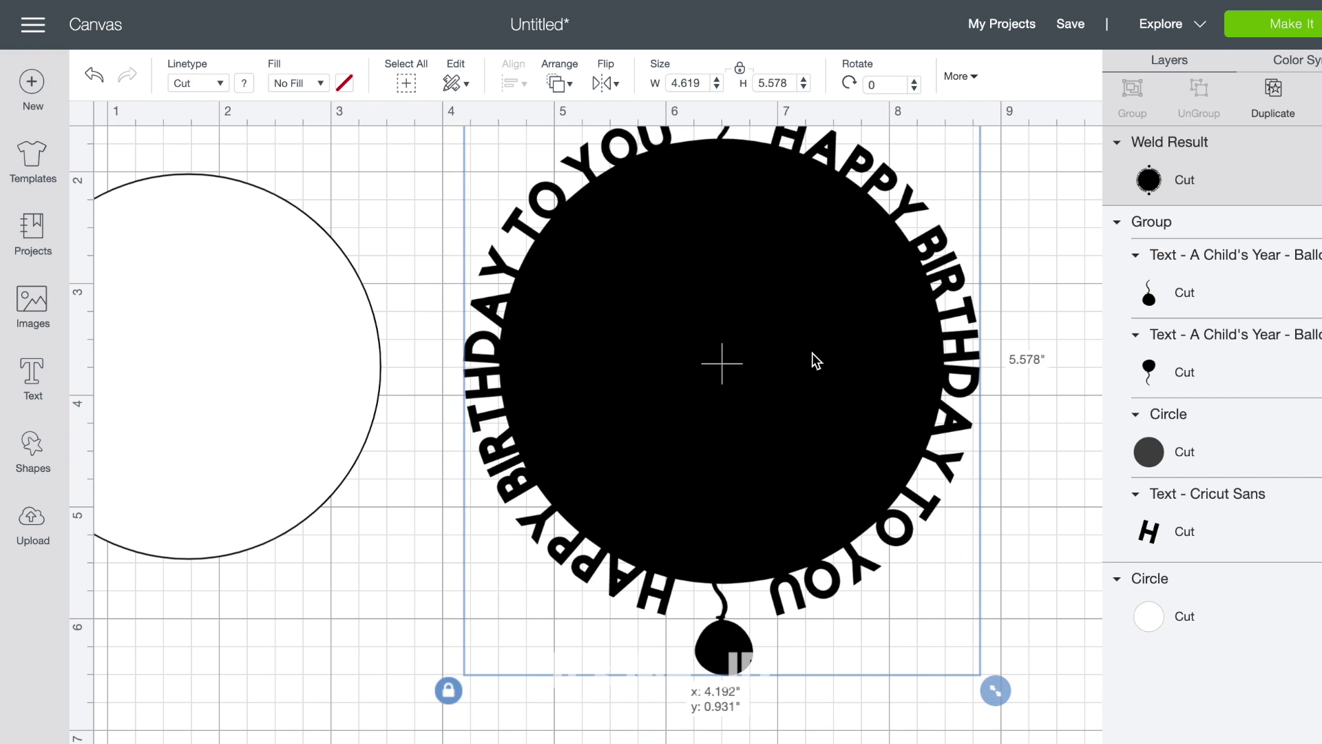
click(351, 422)
key(super+minus)
key(super+minus)
scroll(531, 638, up, 3)
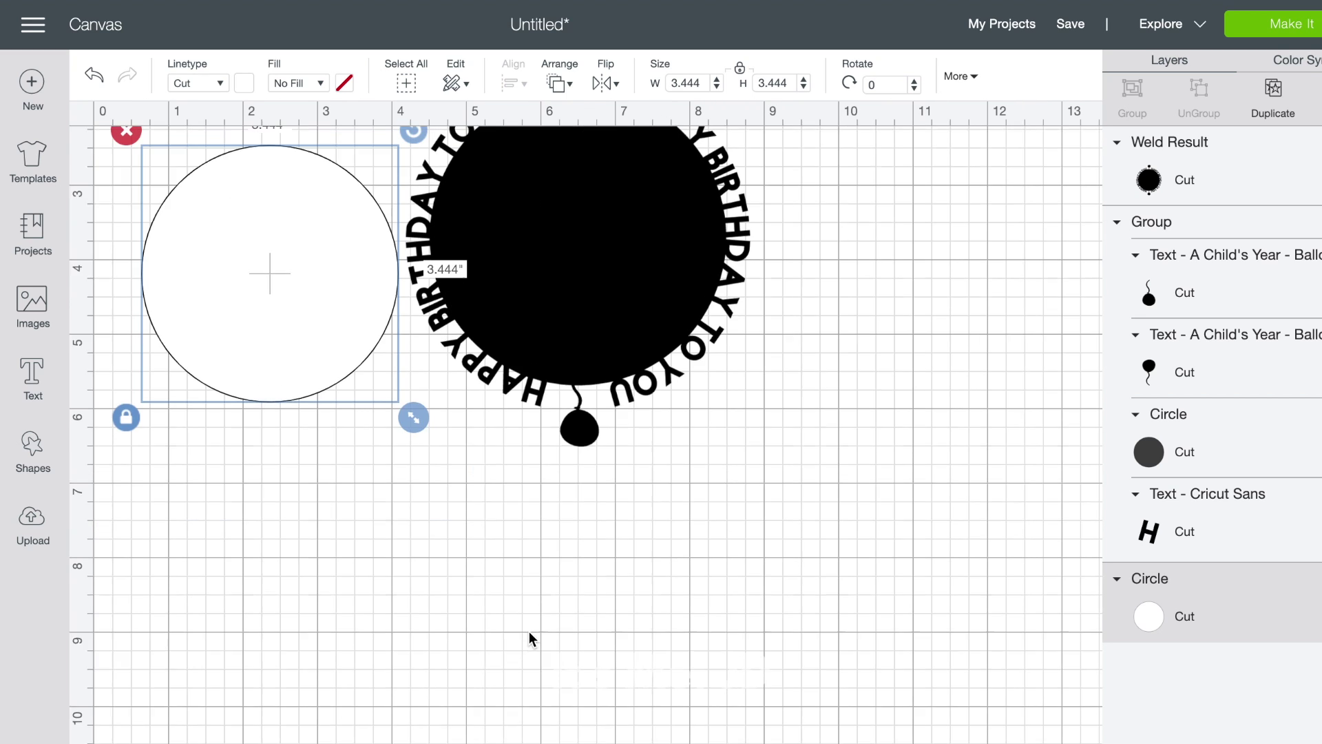
drag(637, 422, 692, 424)
click(270, 454)
drag(272, 460, 280, 425)
click(487, 704)
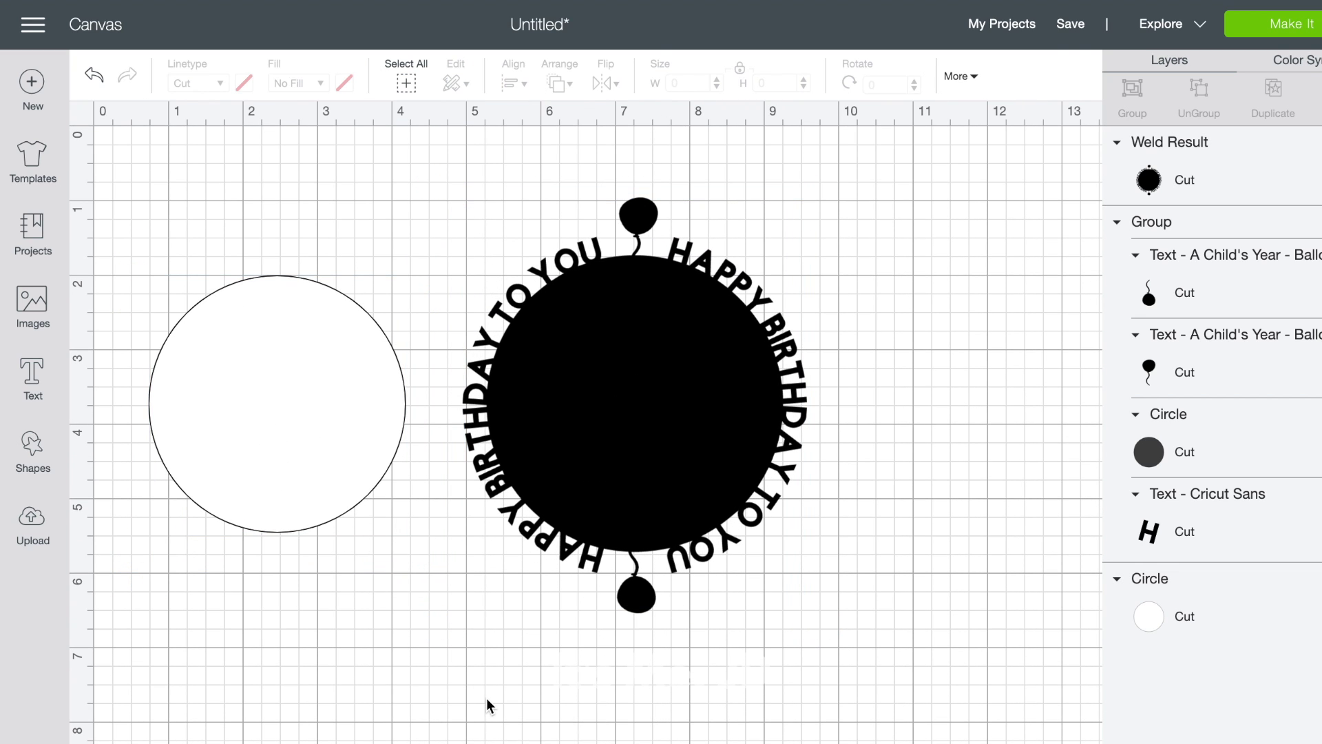
- Send the project to mat preparation and preview the black mat with the welded birthday ring
click(1292, 23)
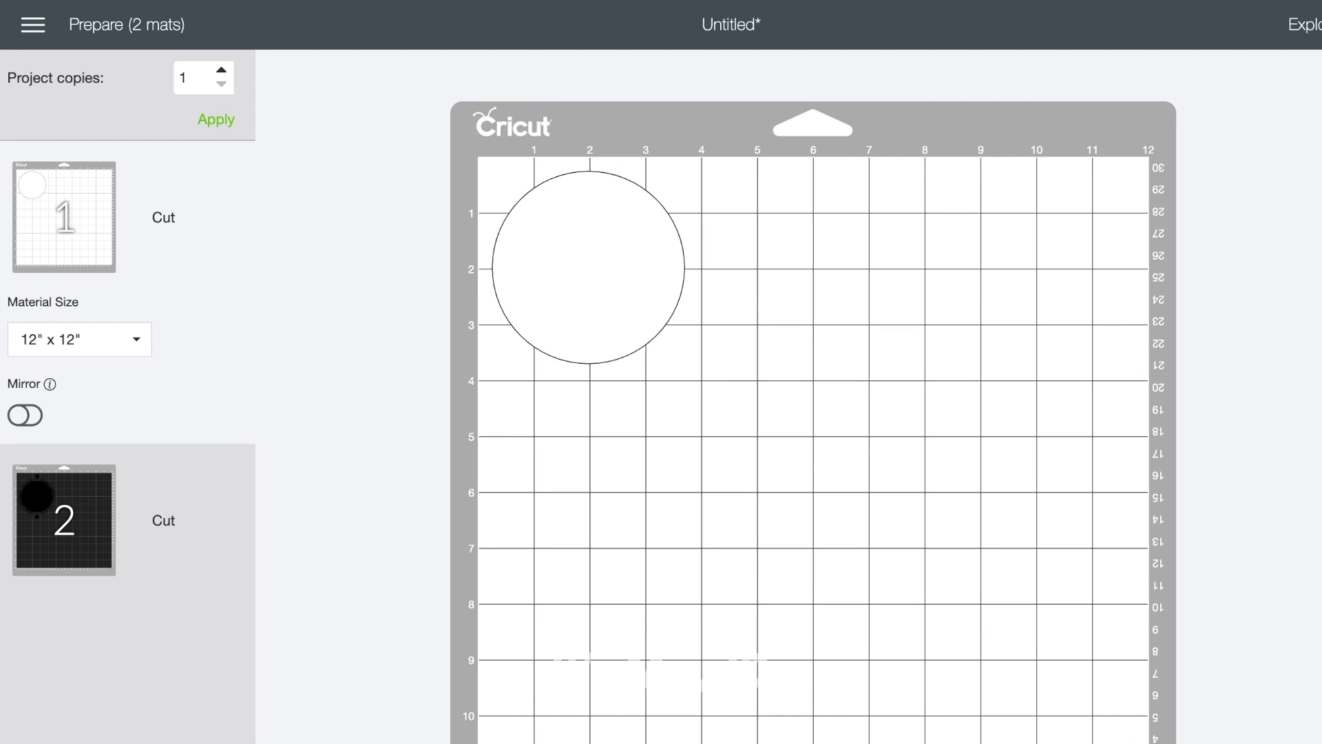
click(38, 552)
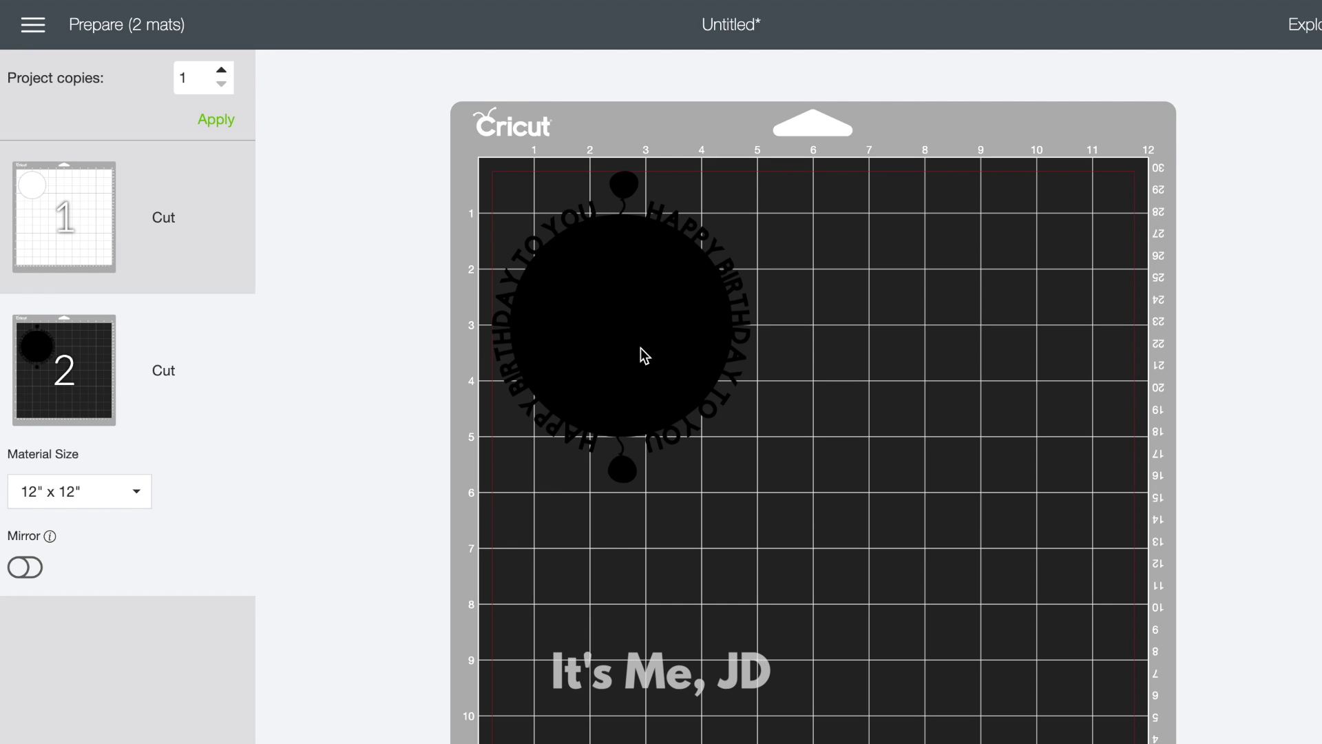